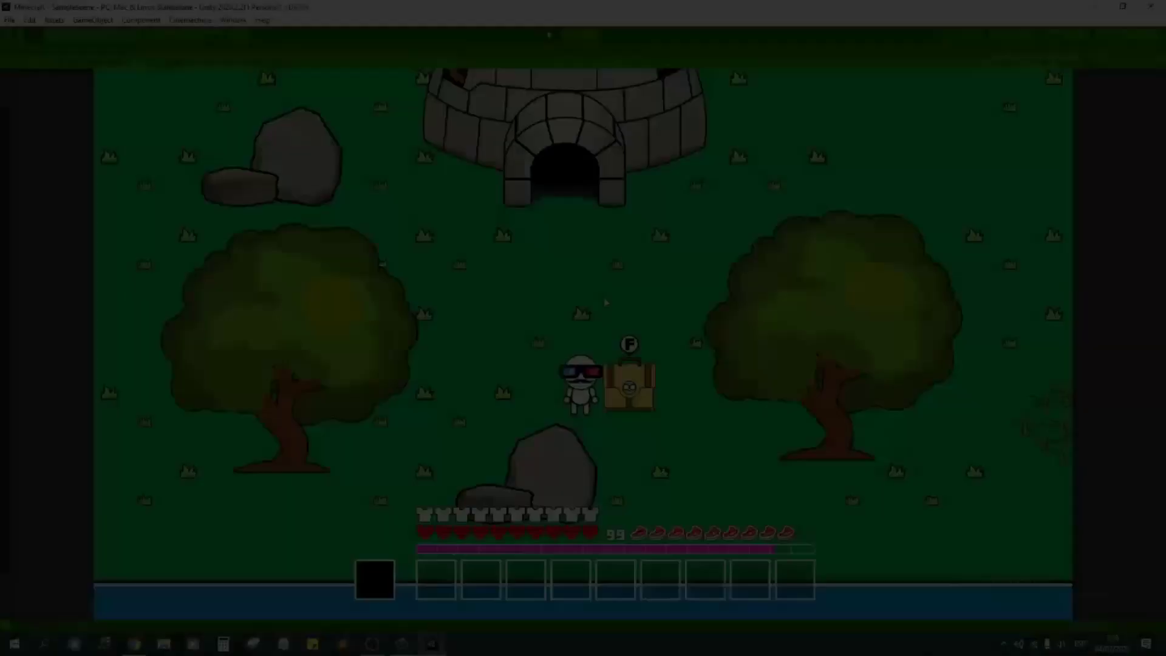
# In Play mode, walk to the chest, open its 3x3 slot grid with F, then close it again.
pyautogui.press('a')
pyautogui.press('d')
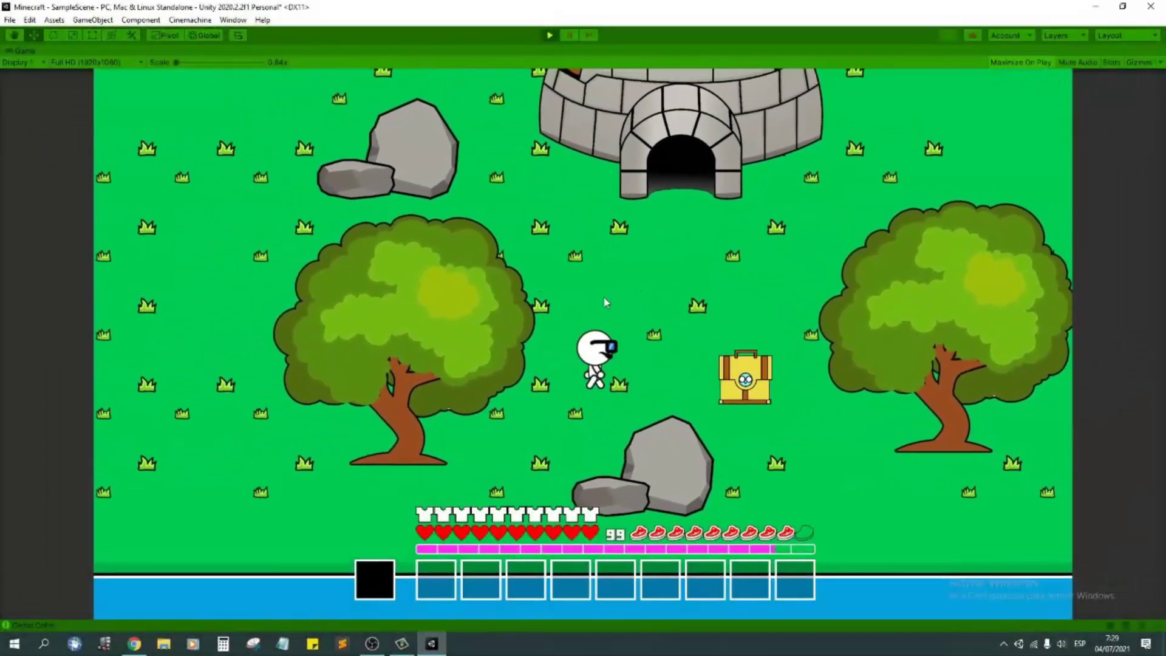
pyautogui.press('f')
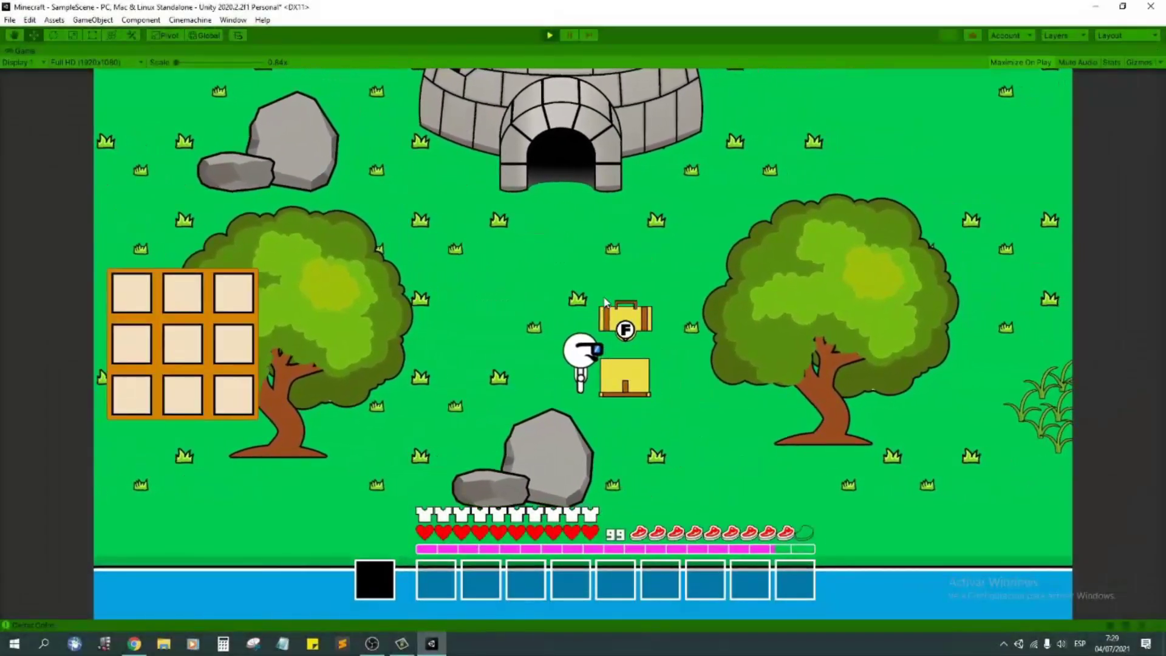
pyautogui.press('f')
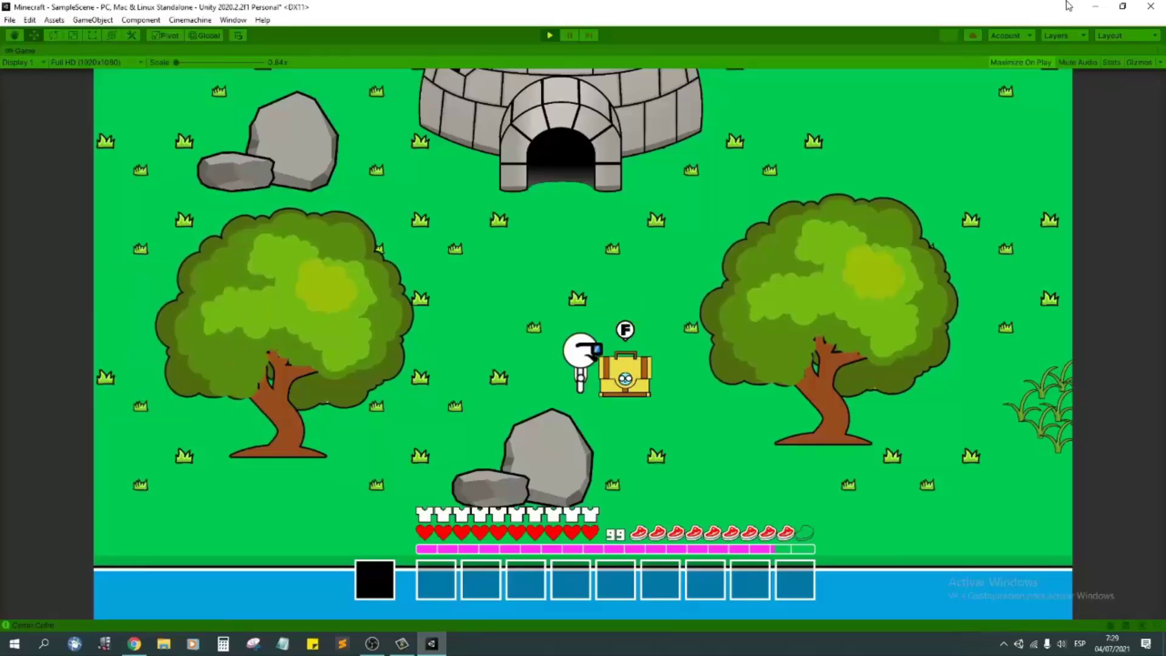
pyautogui.press('w')
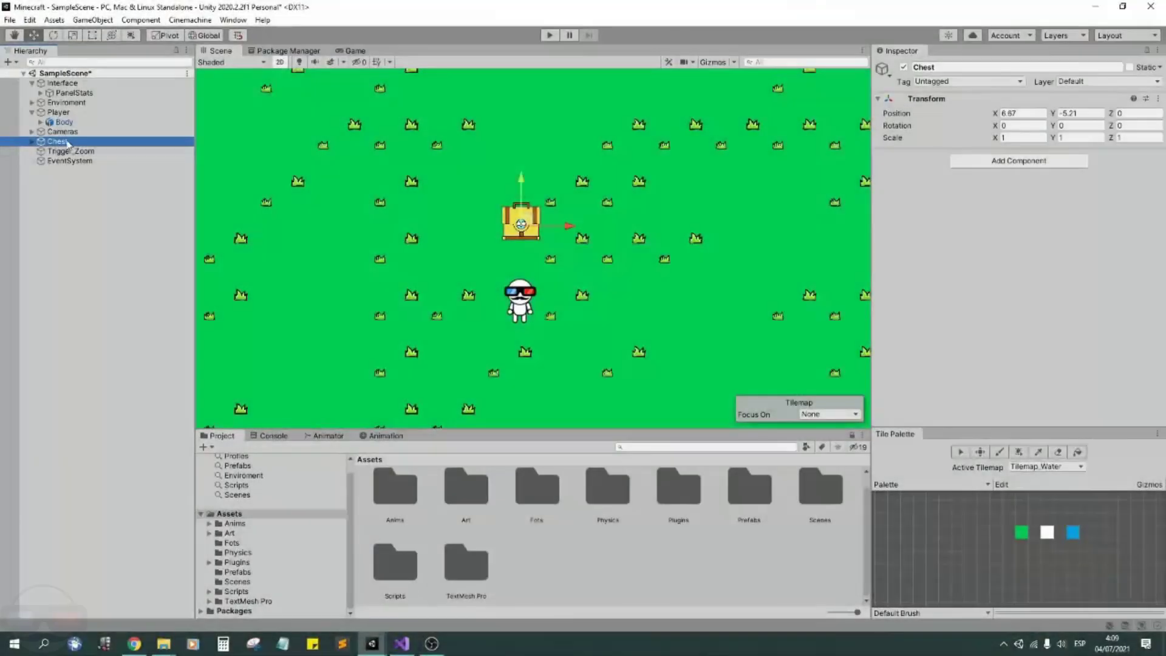
# Create an empty child object named Pop under Chest.
pyautogui.rightClick(58, 141)
pyautogui.click(107, 295)
pyautogui.write('Pop')
pyautogui.press('Return')
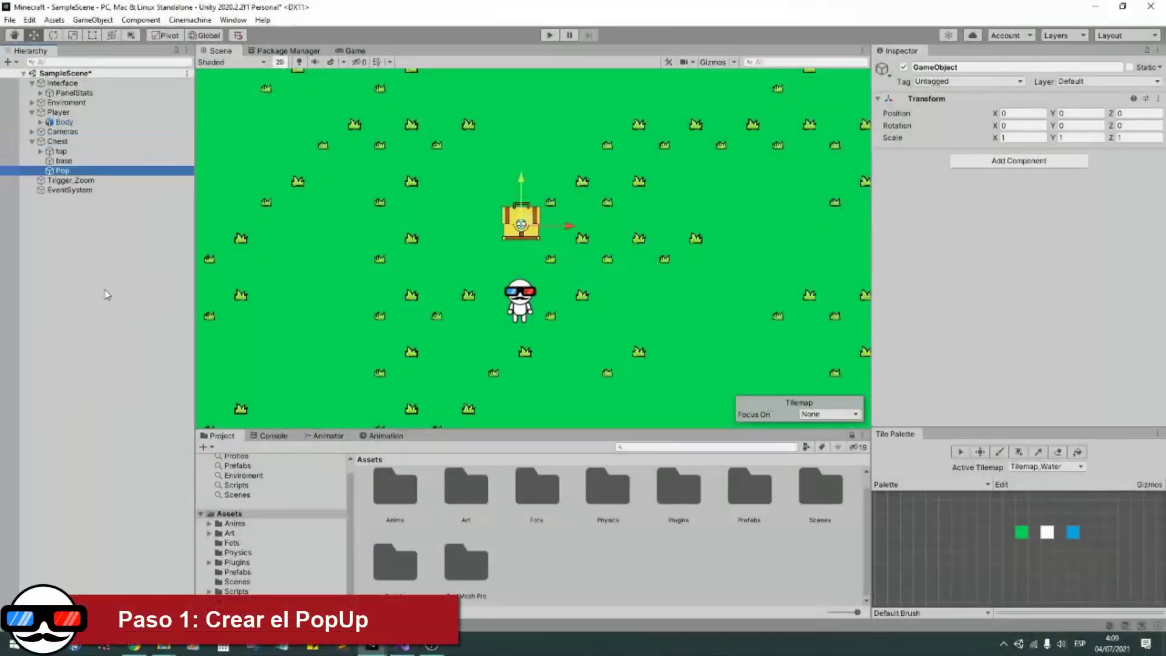
pyautogui.rightClick(61, 171)
pyautogui.click(36, 255)
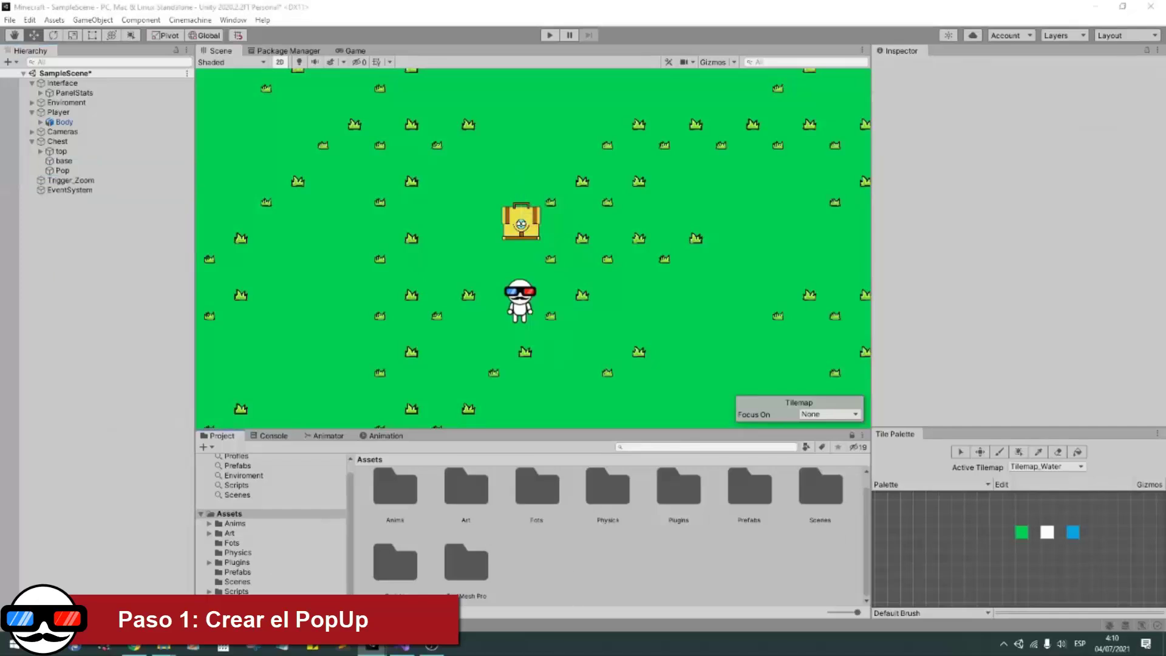
# Drag the Pop sprite from Art/Items onto the Pop object as its child.
pyautogui.doubleClick(465, 486)
pyautogui.doubleClick(528, 495)
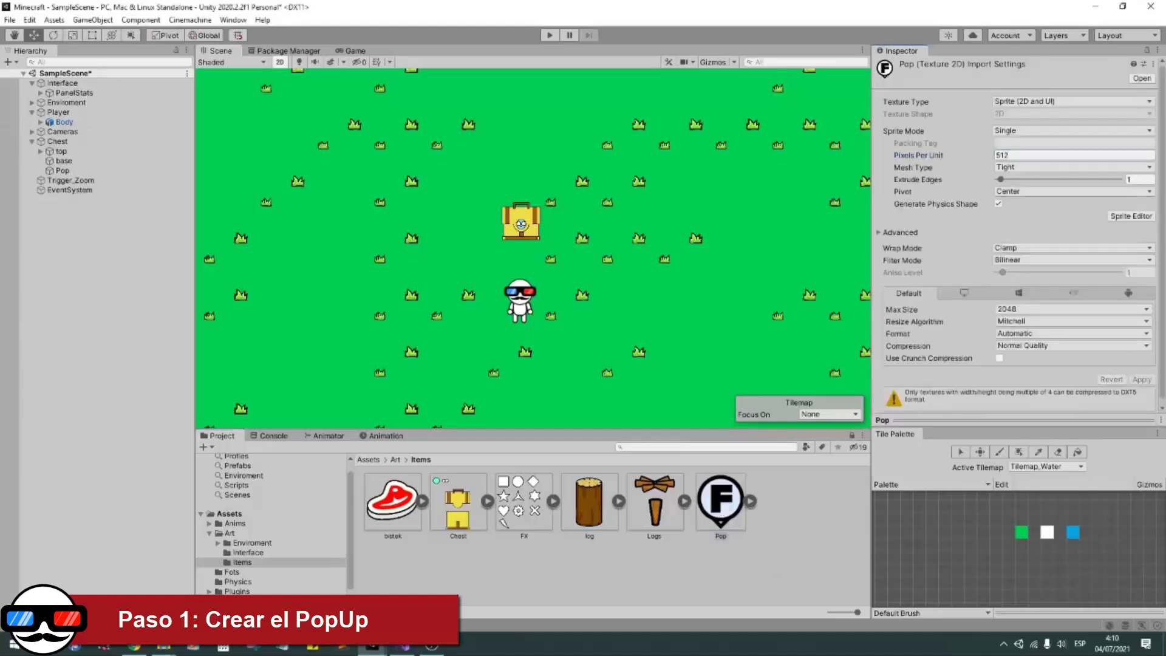
pyautogui.moveTo(71, 175); pyautogui.dragTo(68, 172)
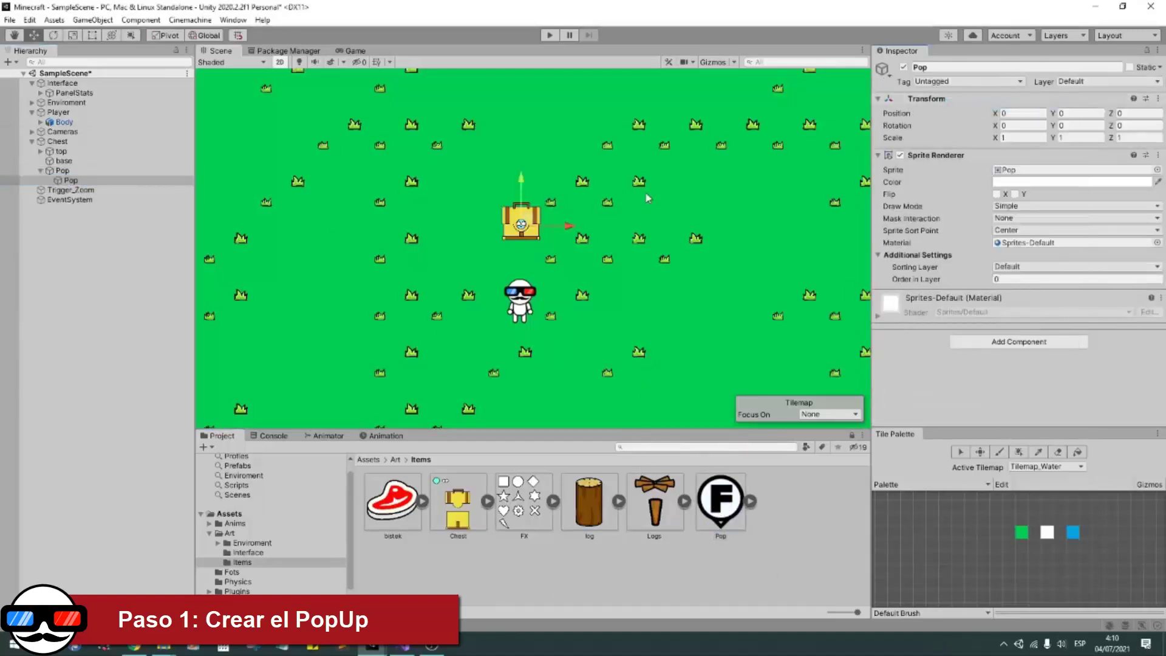
# Add a new GUI sorting layer and assign the Pop sprite to it.
pyautogui.click(1074, 266)
pyautogui.click(1032, 321)
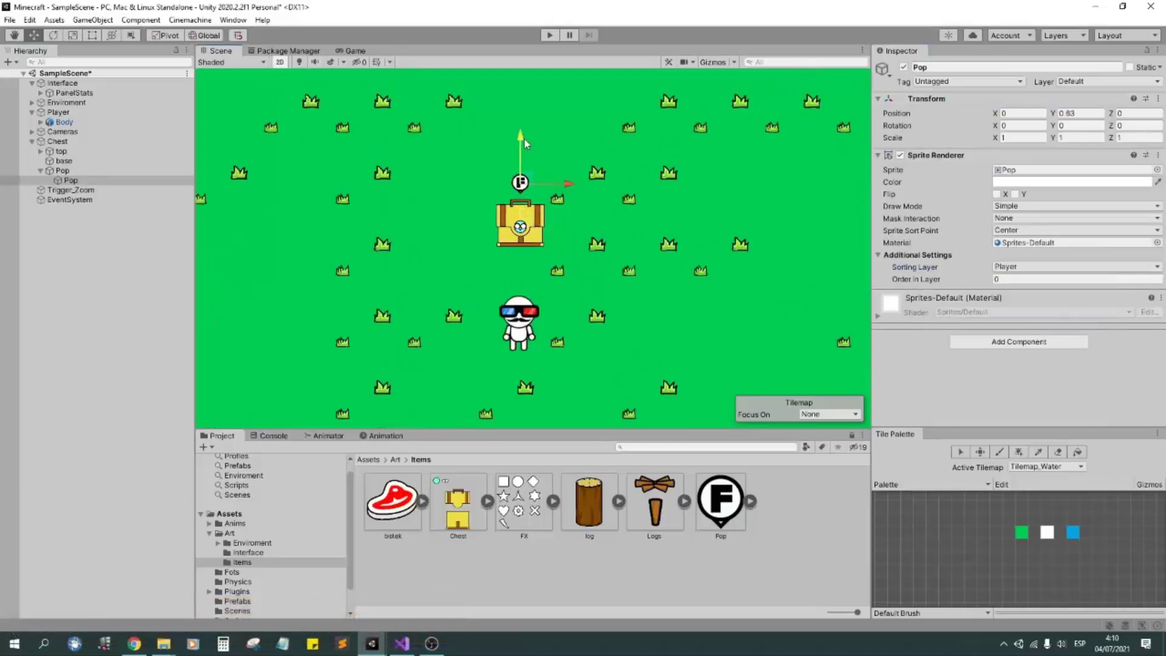
pyautogui.click(1069, 267)
pyautogui.click(1044, 338)
pyautogui.click(1132, 170)
pyautogui.press('BackSpace')
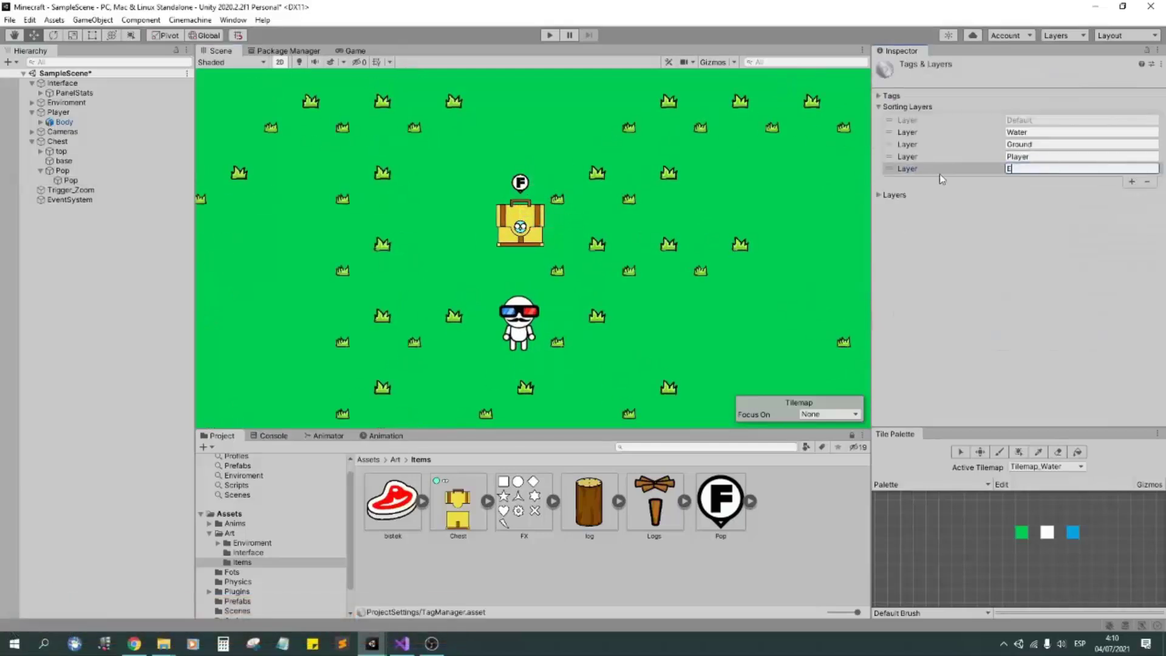
pyautogui.write('GUI')
pyautogui.click(69, 181)
pyautogui.click(1075, 267)
pyautogui.click(1023, 333)
# Set the Pop sprite's Y position to 0.55.
pyautogui.scroll(1, 499, 142)
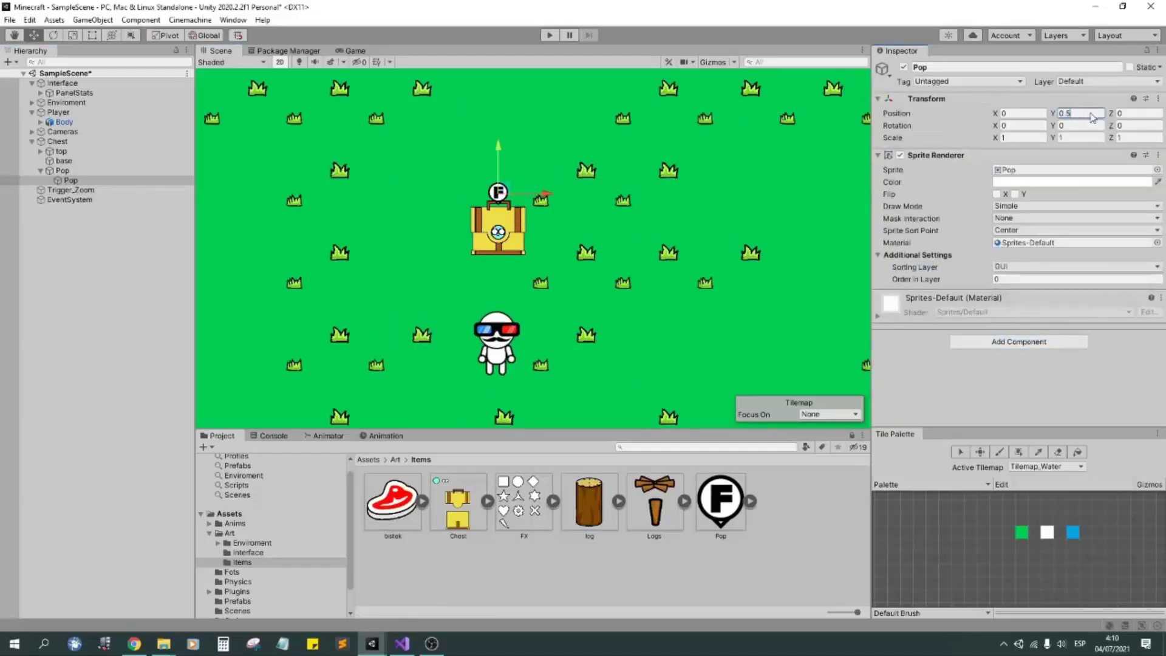
pyautogui.write('5')
pyautogui.press('Return')
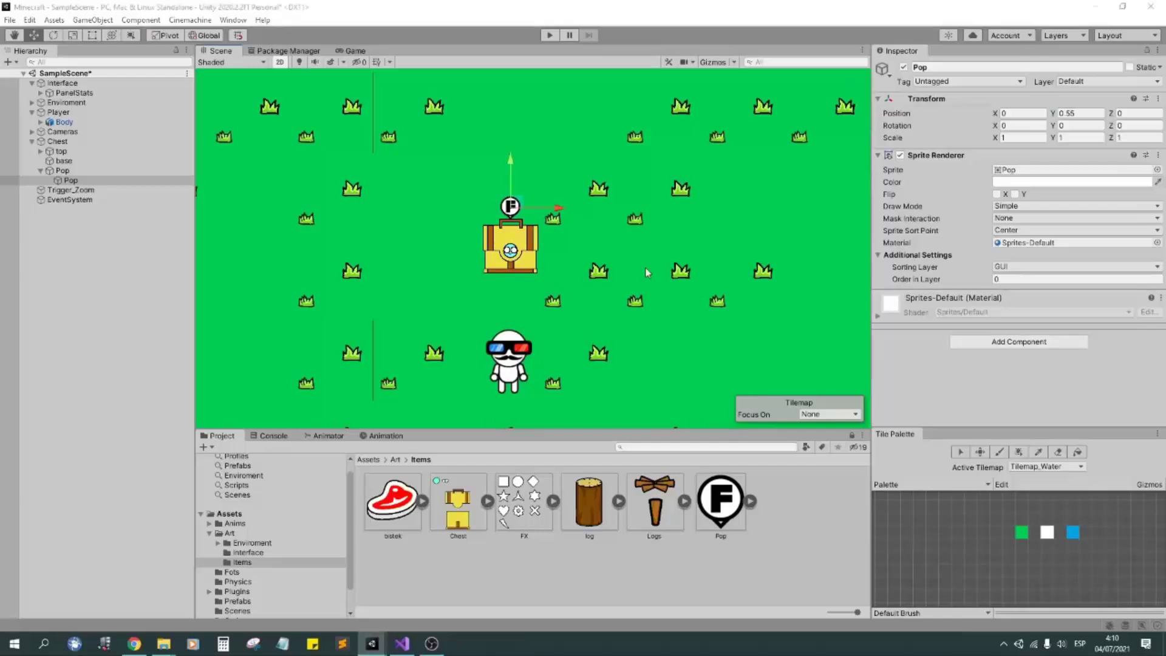
# Add an Animator and a Circle Collider 2D component to the parent Pop object.
pyautogui.click(62, 170)
pyautogui.click(1029, 160)
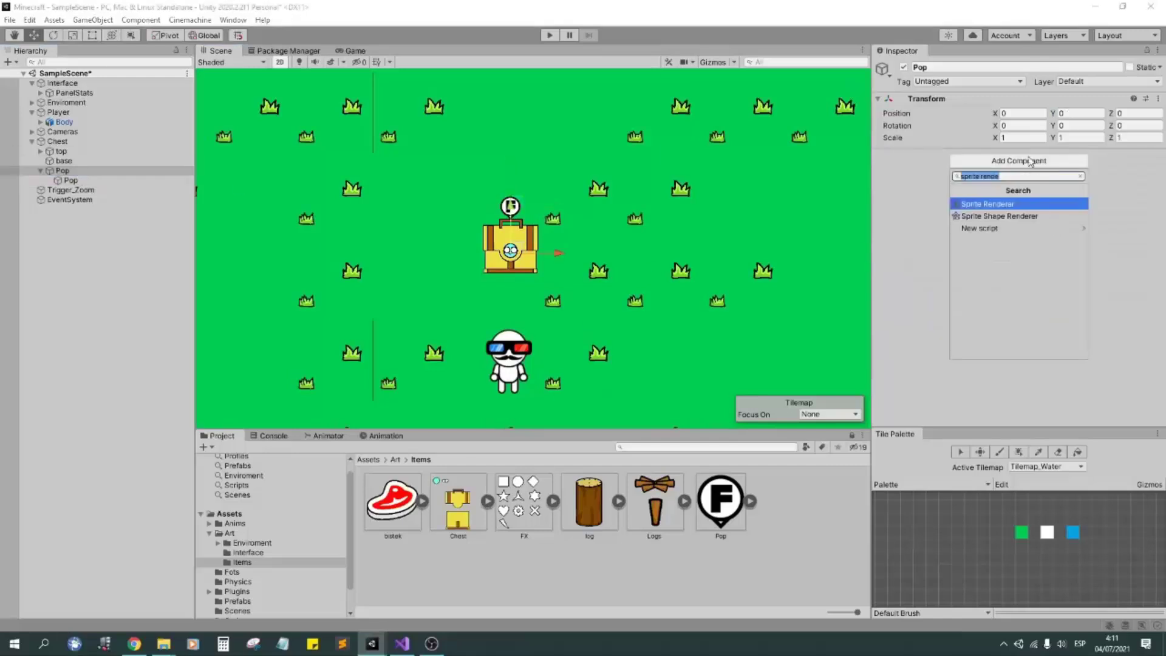
pyautogui.write('anima')
pyautogui.press('Return')
pyautogui.click(1030, 174)
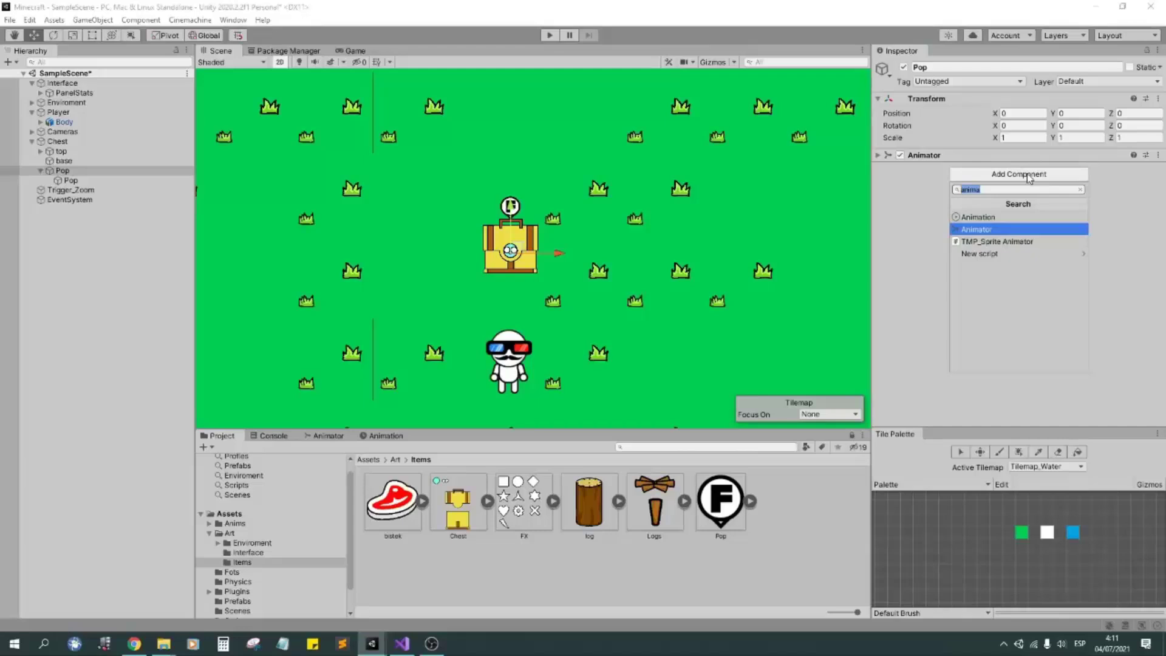
pyautogui.write('circle')
pyautogui.press('Return')
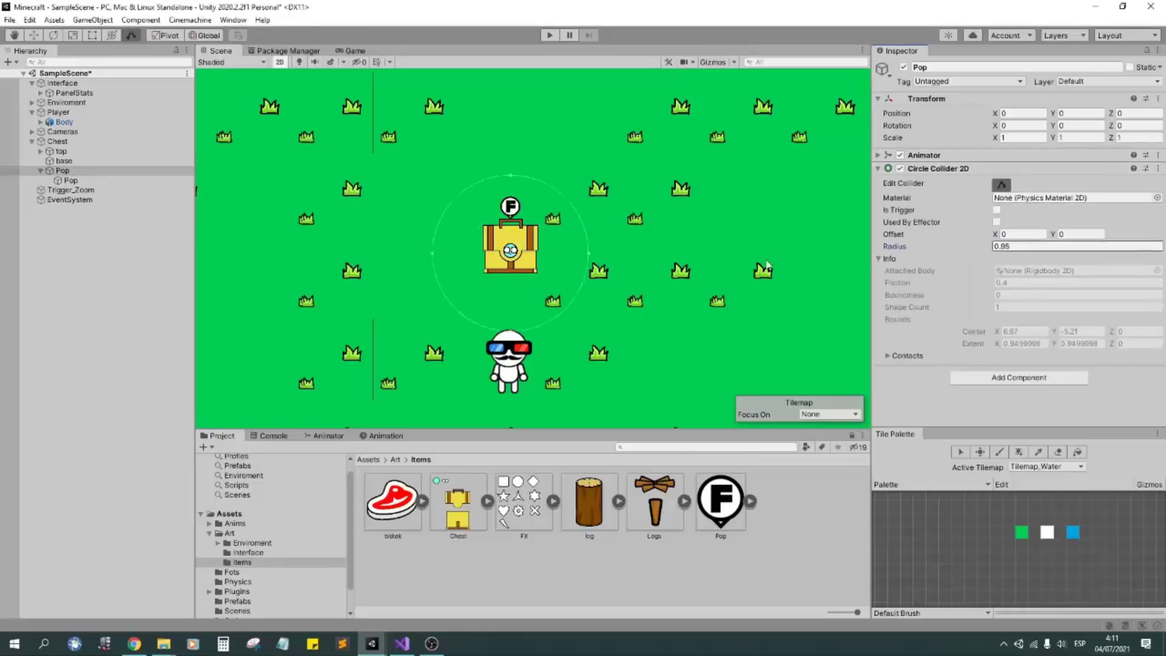
# Set the Circle Collider 2D radius to 0.6 and stop editing the collider shape.
pyautogui.press('BackSpace')
pyautogui.press('BackSpace')
pyautogui.write('6')
pyautogui.moveTo(686, 274); pyautogui.dragTo(686, 288, button='middle')
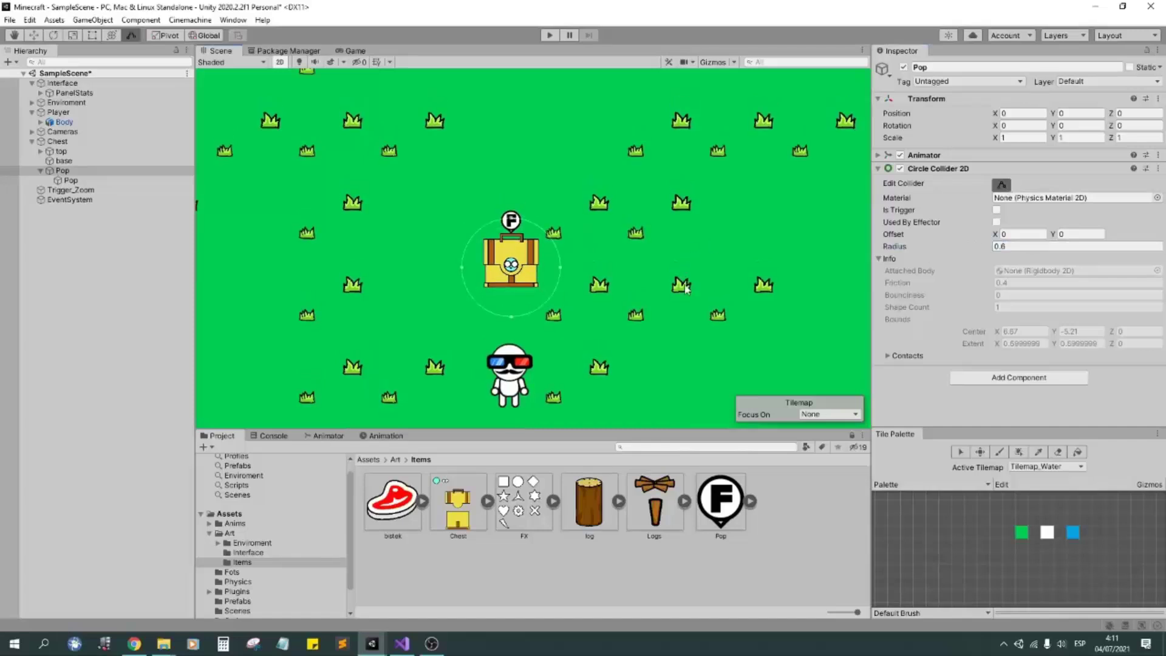
pyautogui.click(70, 171)
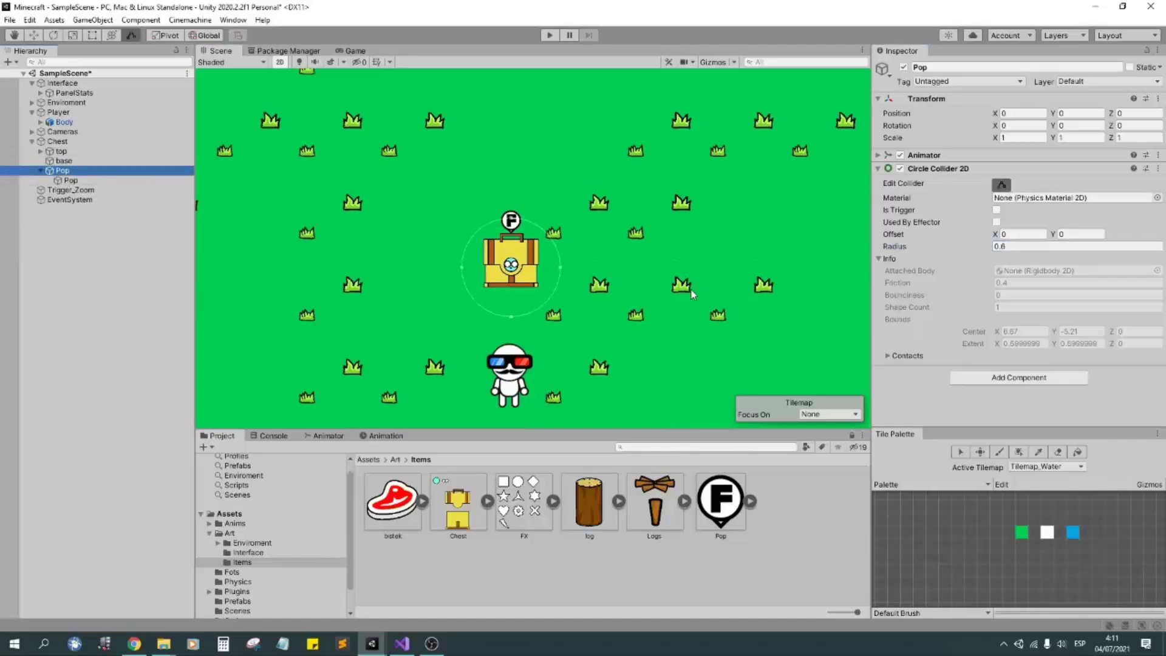
pyautogui.click(328, 436)
pyautogui.click(65, 180)
# Create a pop_hide animation clip saved in a new Anims/PopUp folder.
pyautogui.click(62, 171)
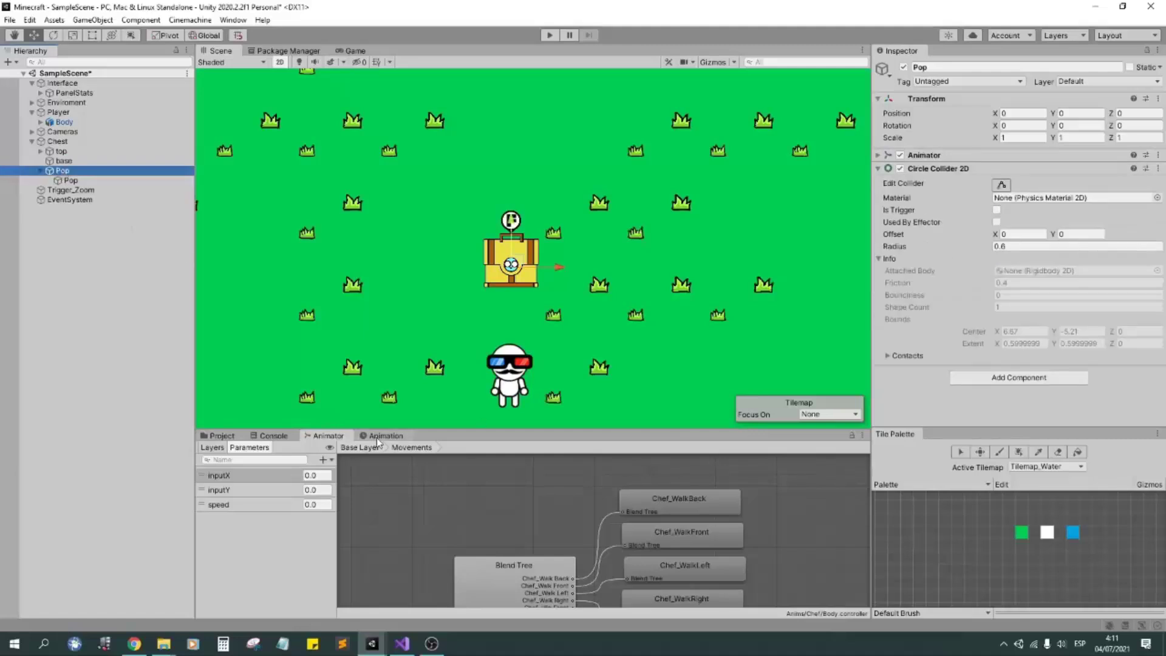
pyautogui.hotkey('ctrl', '6')
pyautogui.click(938, 168)
pyautogui.click(619, 551)
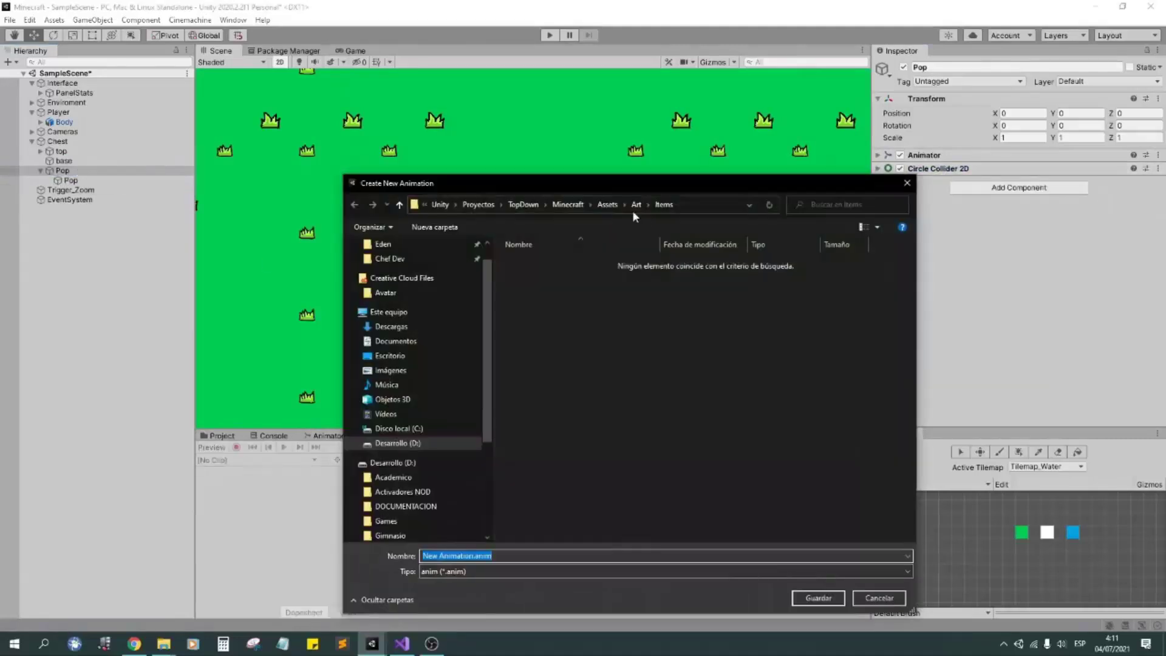
pyautogui.doubleClick(528, 269)
pyautogui.rightClick(565, 362)
pyautogui.moveTo(613, 501)
pyautogui.click(757, 507)
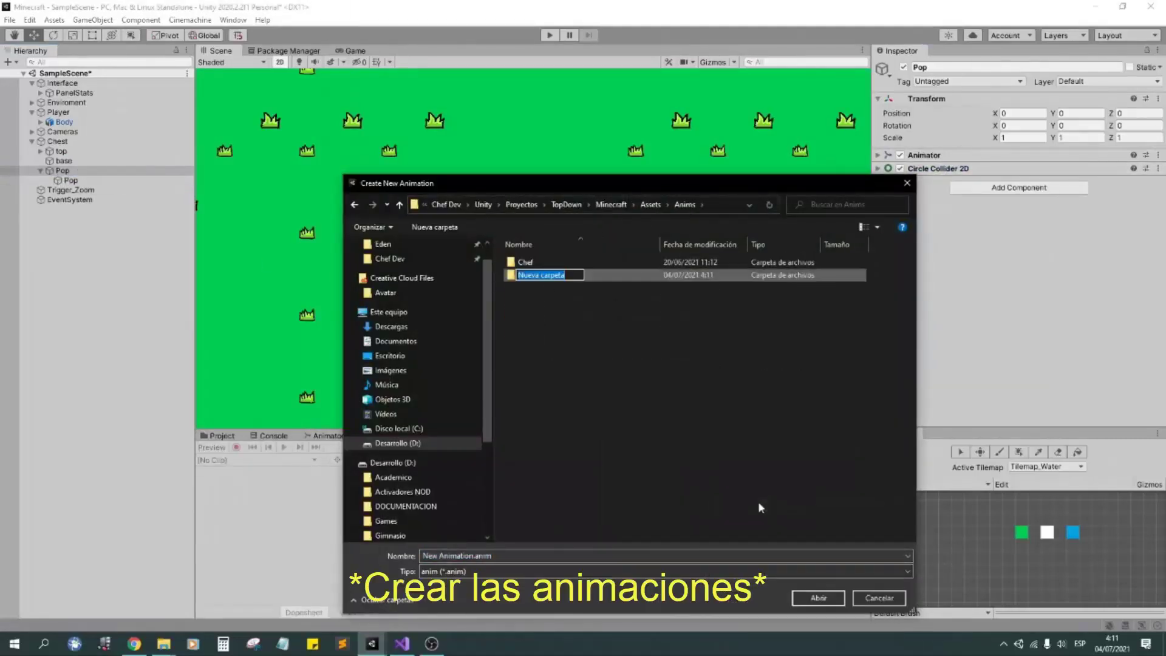
pyautogui.write('Up')
pyautogui.press('Return')
pyautogui.press('Return')
pyautogui.write('pop_')
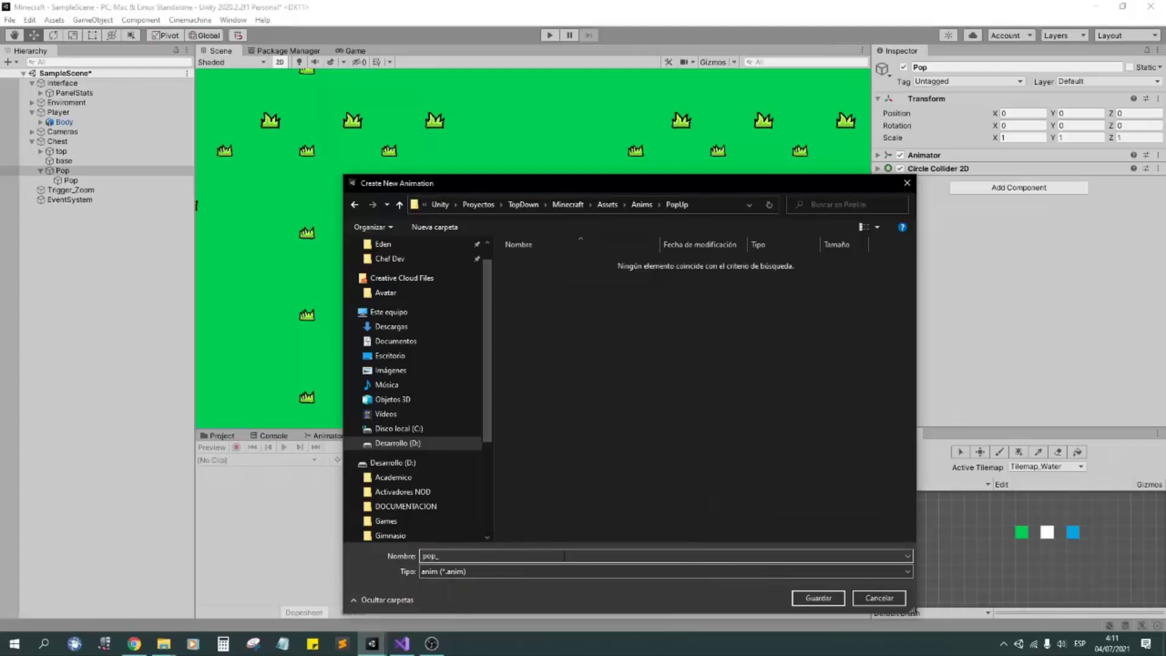
pyautogui.write('hide')
pyautogui.press('Return')
# Record pop_hide keyframes: sprite alpha 0, Y position 0.5, scale 0.8.
pyautogui.click(71, 181)
pyautogui.click(237, 448)
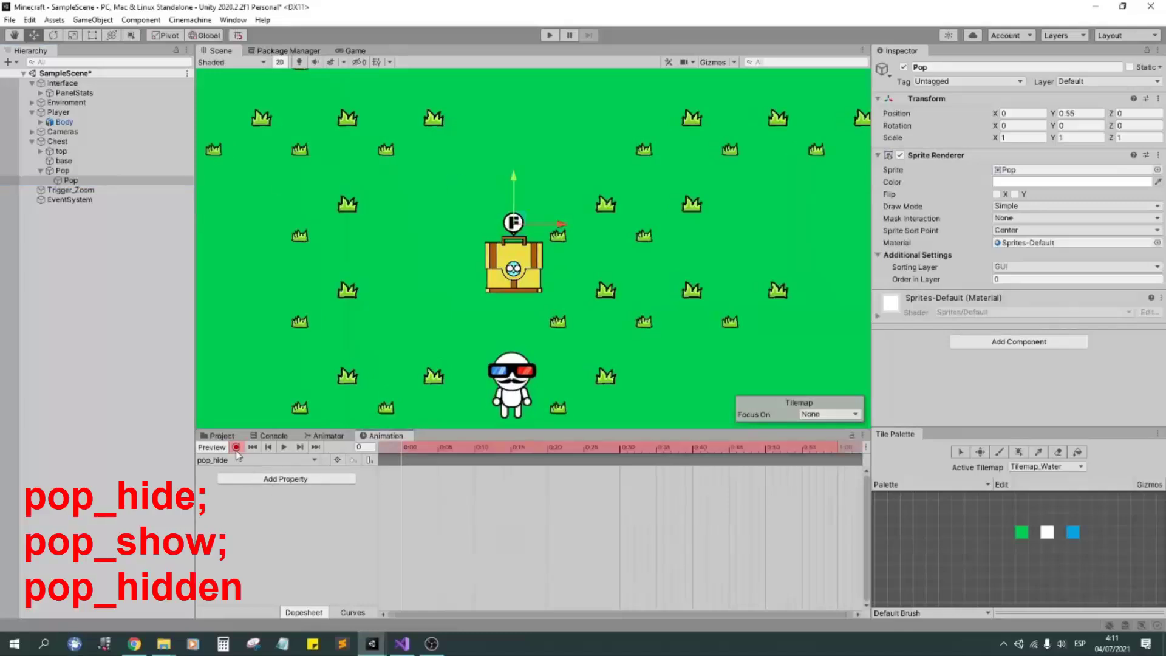
pyautogui.click(1072, 181)
pyautogui.click(332, 482)
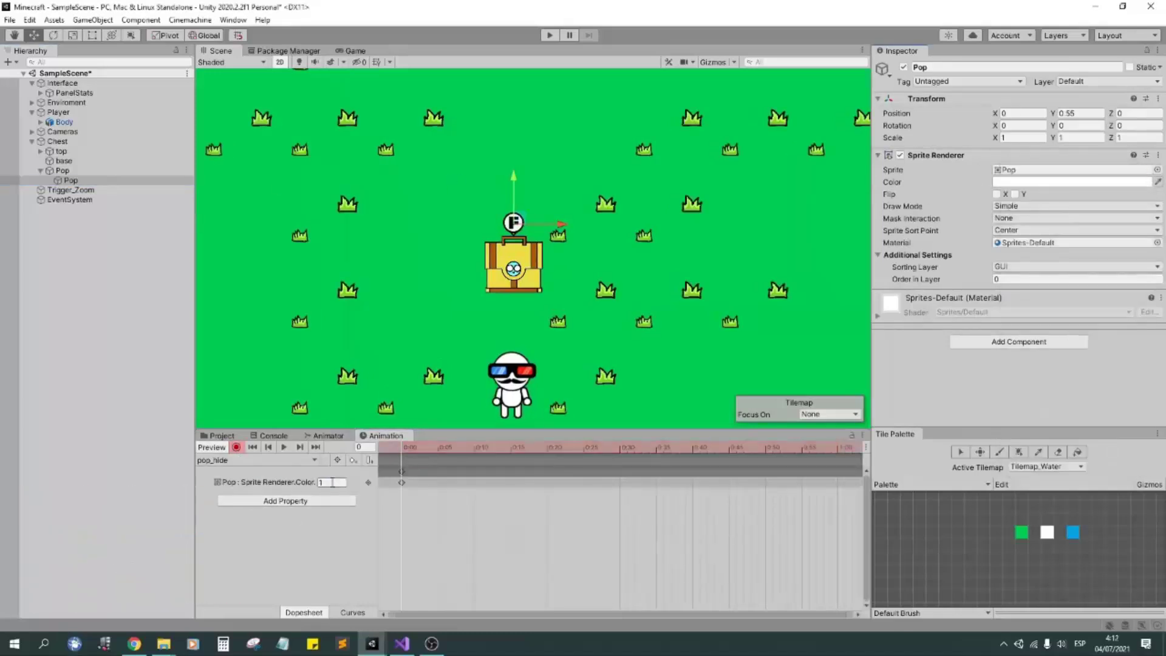
pyautogui.write('0')
pyautogui.moveTo(513, 182); pyautogui.dragTo(513, 190)
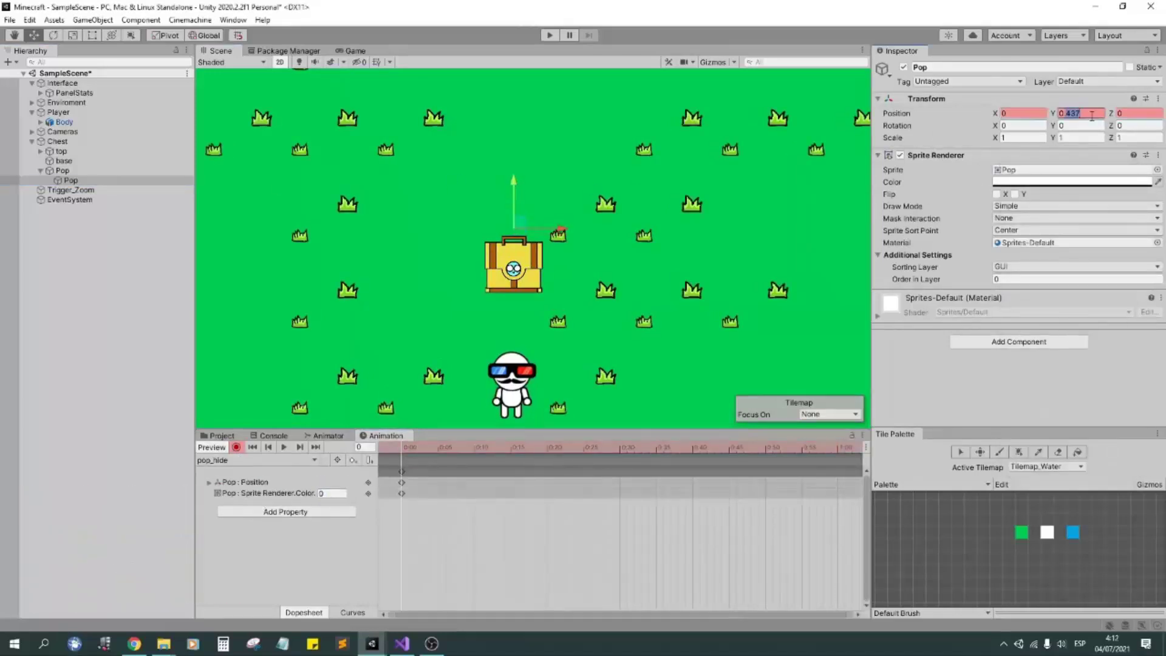
pyautogui.click(1020, 137)
pyautogui.write('0.8')
pyautogui.press('Tab')
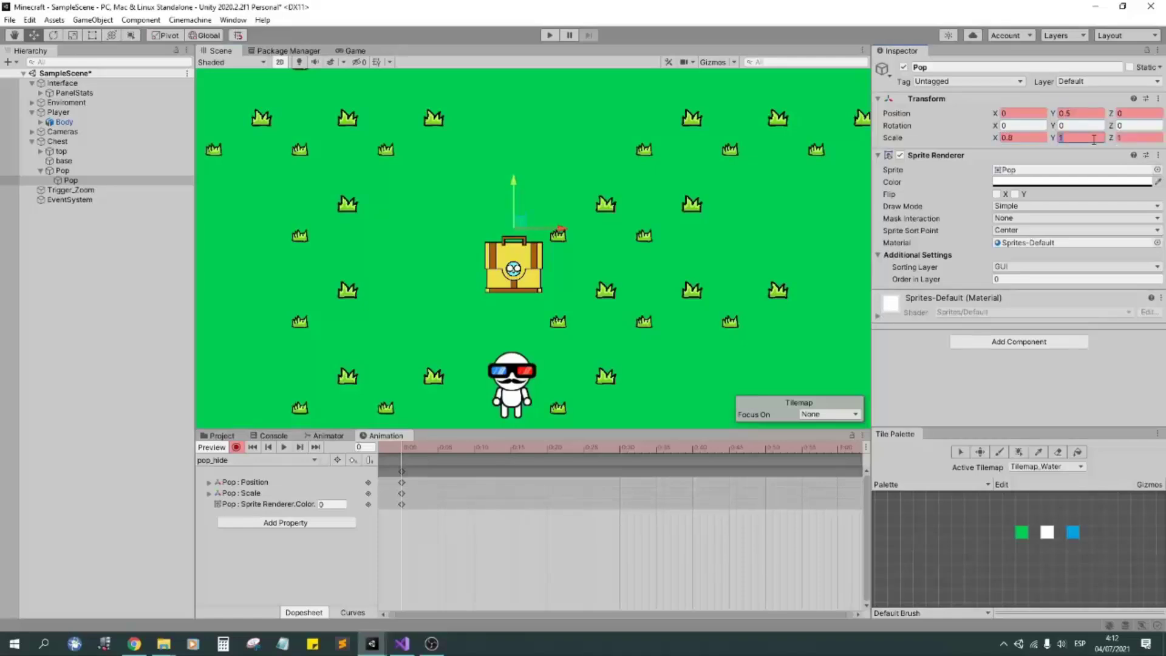
pyautogui.write('0.8')
pyautogui.click(255, 460)
pyautogui.click(231, 500)
# Save a pop_show clip keying the prompt back to scale 1, raised above the chest by 0:20.
pyautogui.write('pop_hide.anim')
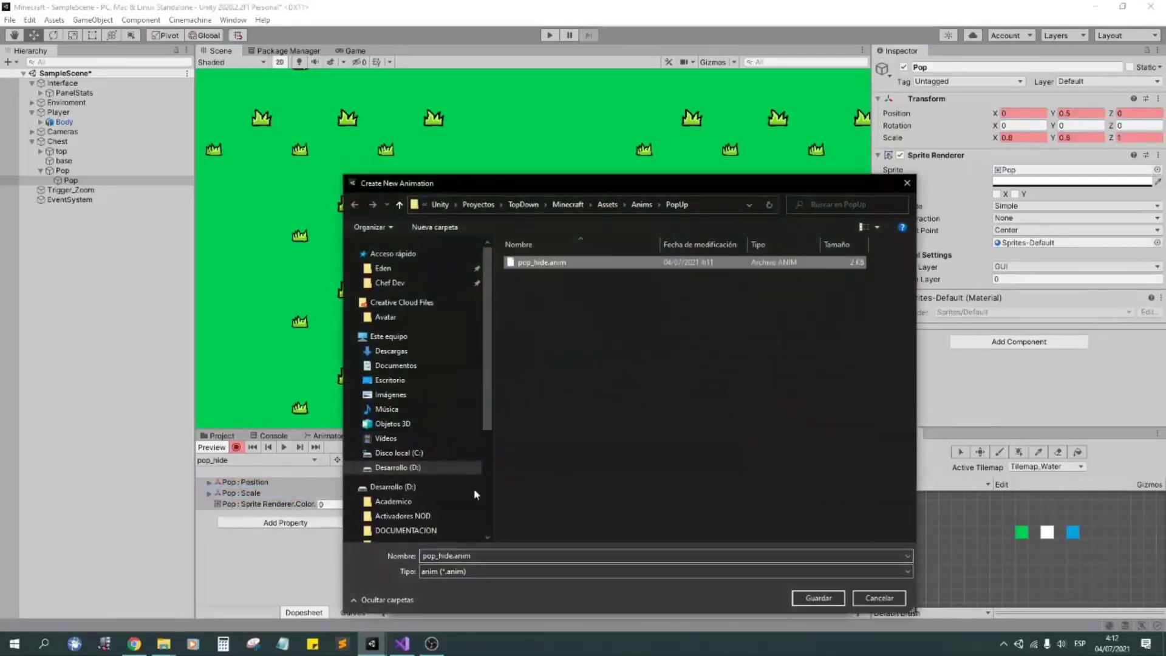
pyautogui.write('w')
pyautogui.press('Return')
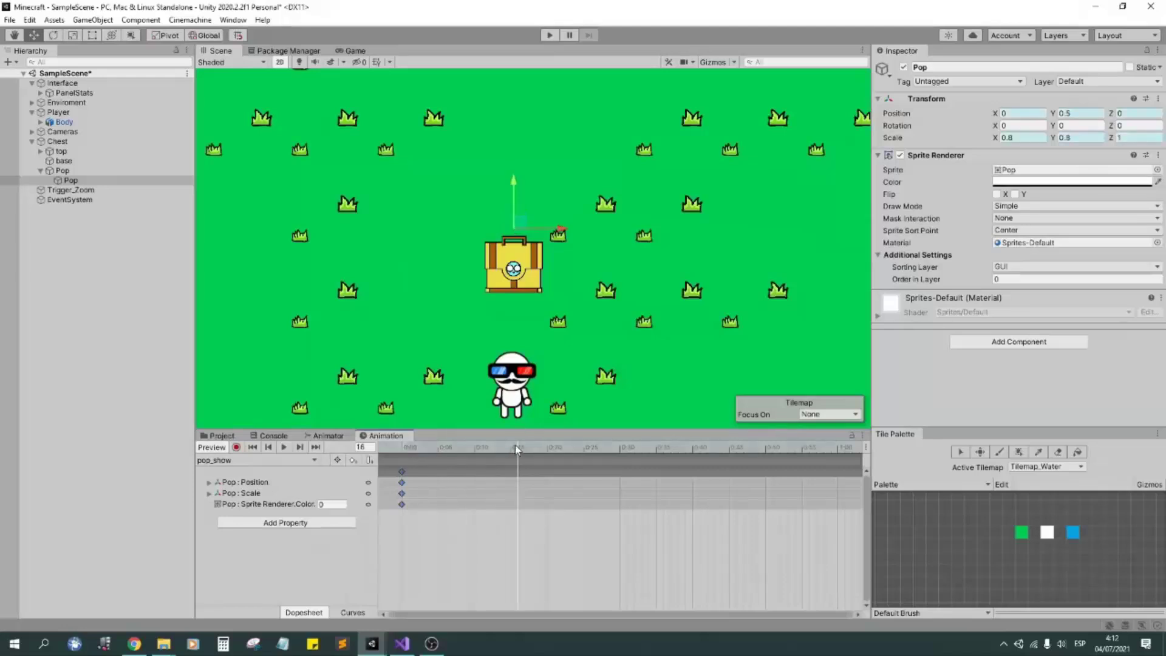
pyautogui.write('1')
pyautogui.click(1023, 137)
pyautogui.write('1.1')
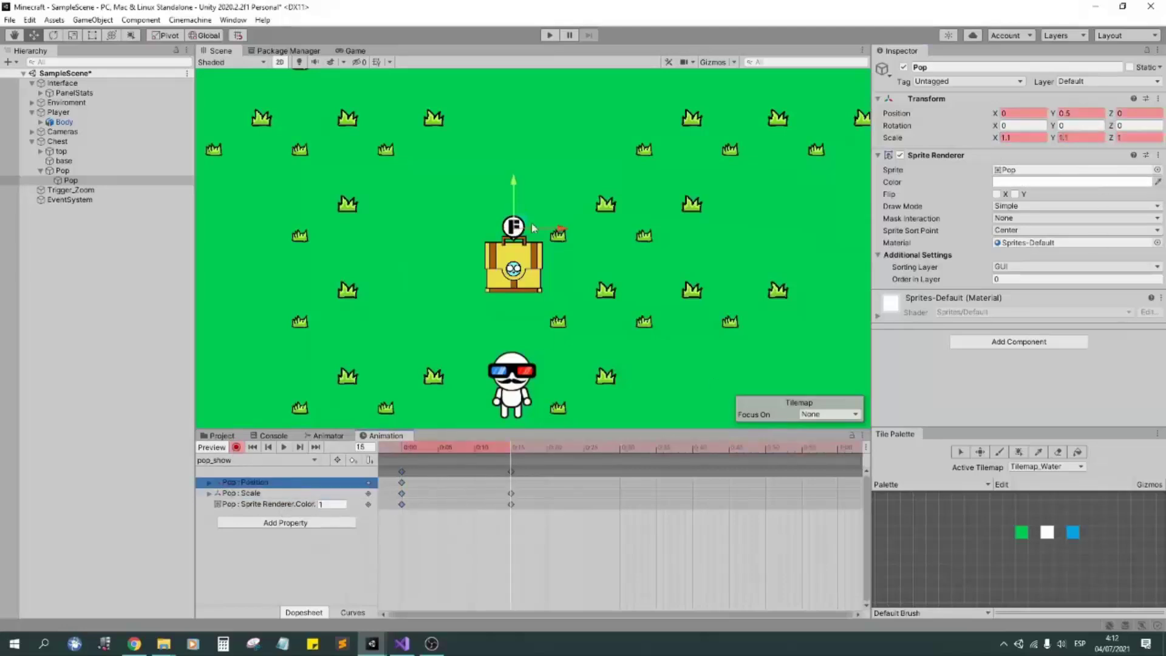
pyautogui.moveTo(515, 181); pyautogui.dragTo(516, 169)
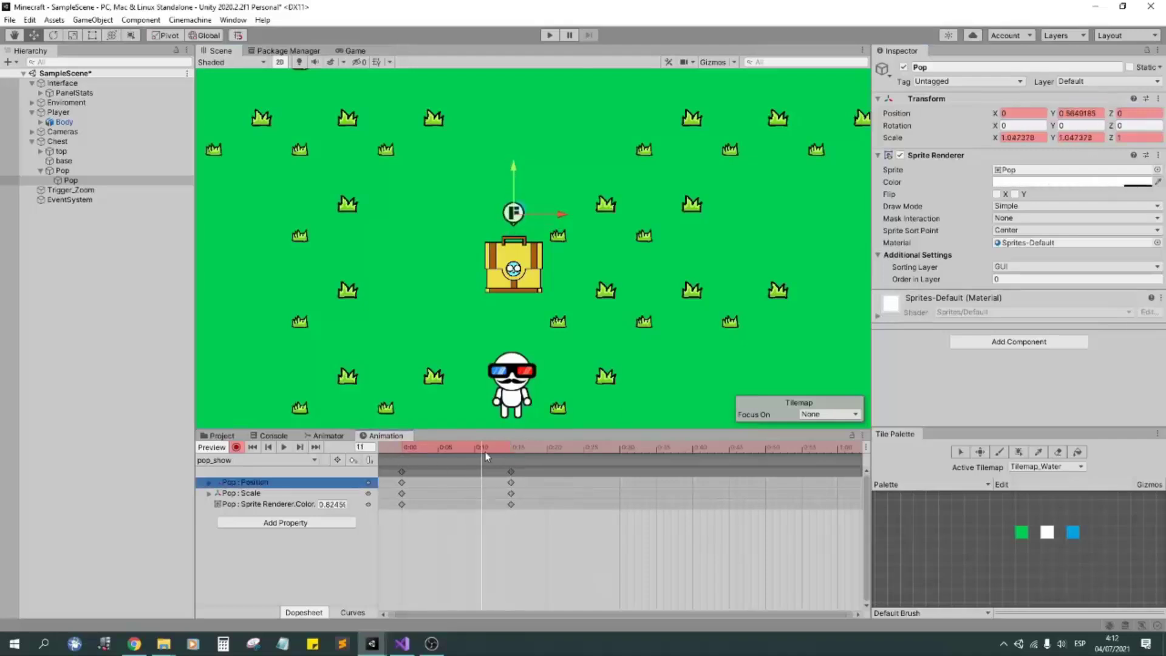
pyautogui.click(548, 451)
pyautogui.click(1081, 113)
pyautogui.write('0.85')
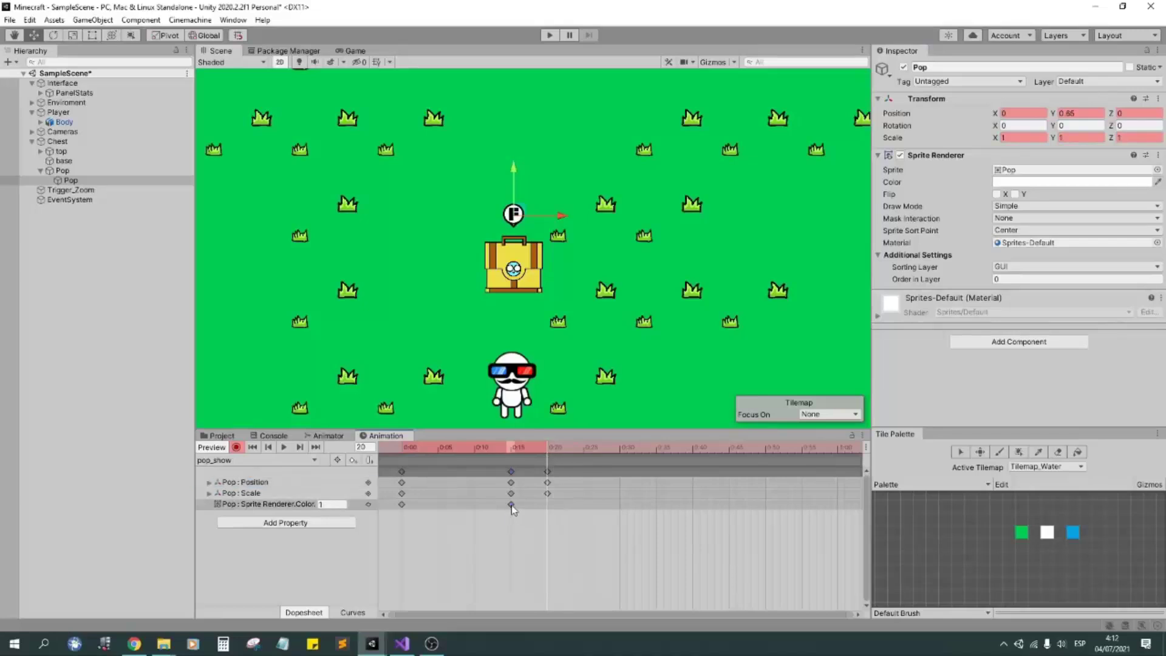
pyautogui.moveTo(532, 465); pyautogui.dragTo(607, 554)
# Create another animation clip named pop_hidden for Pop.
pyautogui.click(255, 460)
pyautogui.click(271, 504)
pyautogui.click(542, 274)
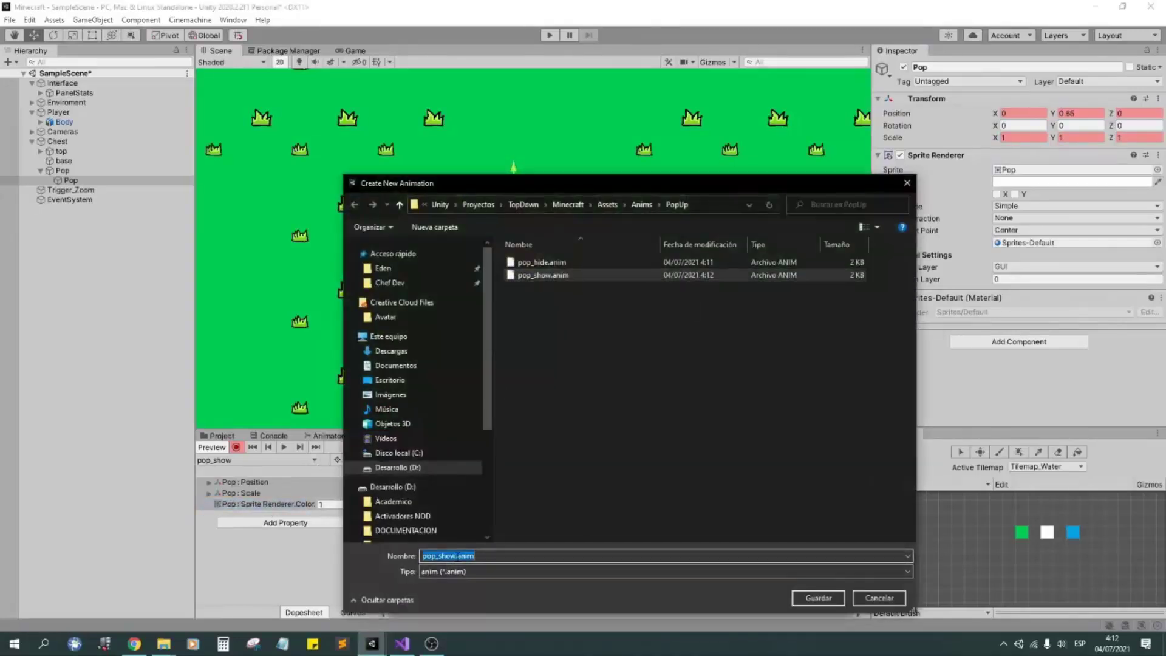
pyautogui.click(450, 556)
pyautogui.press('Return')
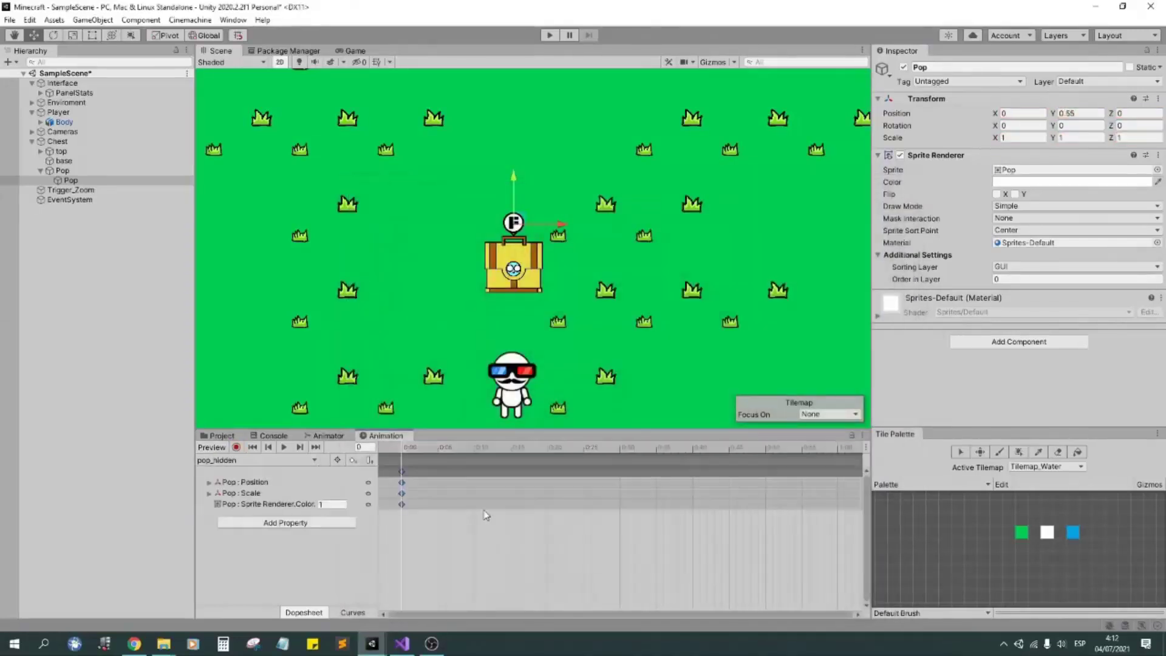
# Check the pop_hide clip in the clip list, then return to pop_hidden.
pyautogui.click(297, 460)
pyautogui.click(279, 486)
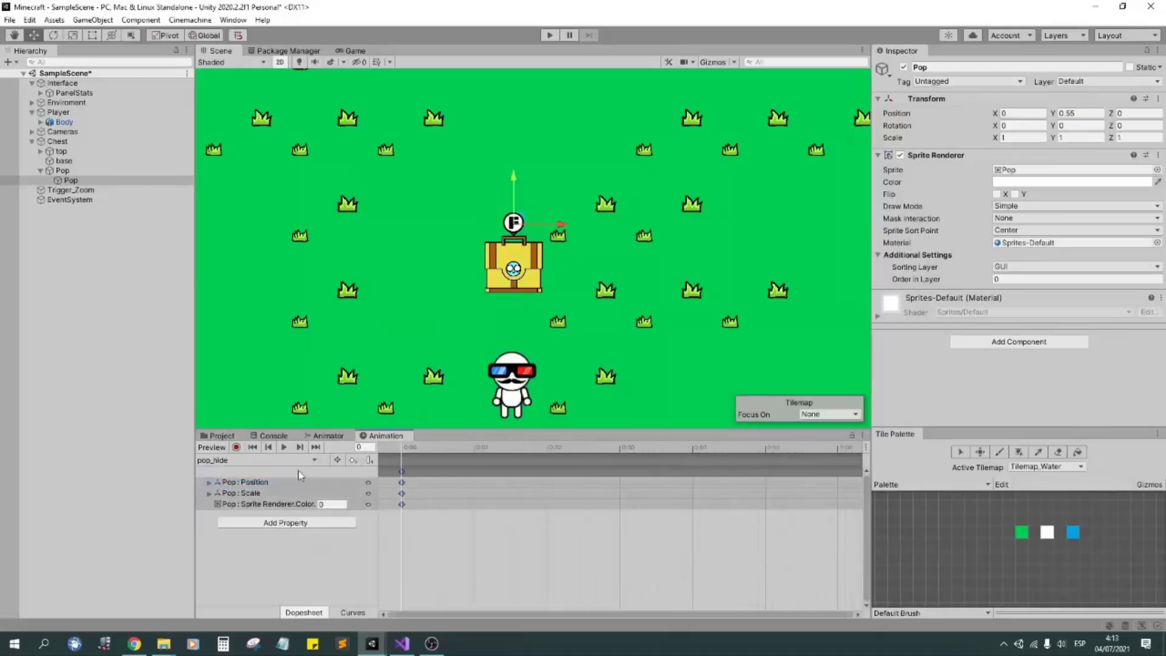
pyautogui.scroll(3, 608, 474)
pyautogui.click(692, 448)
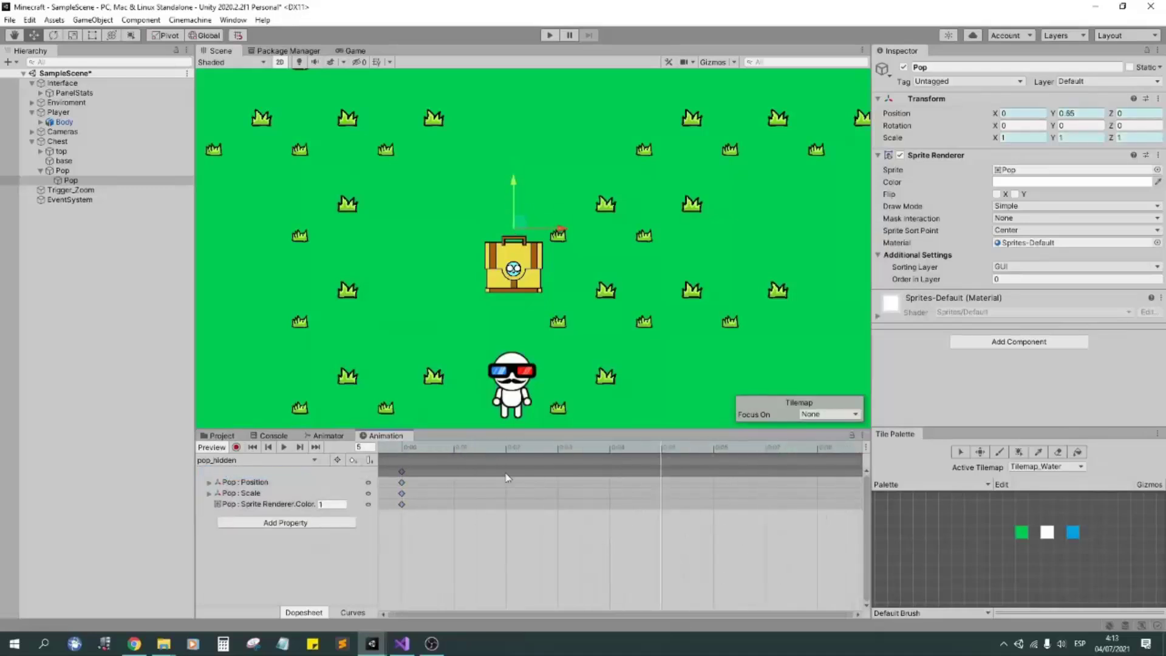
pyautogui.click(328, 436)
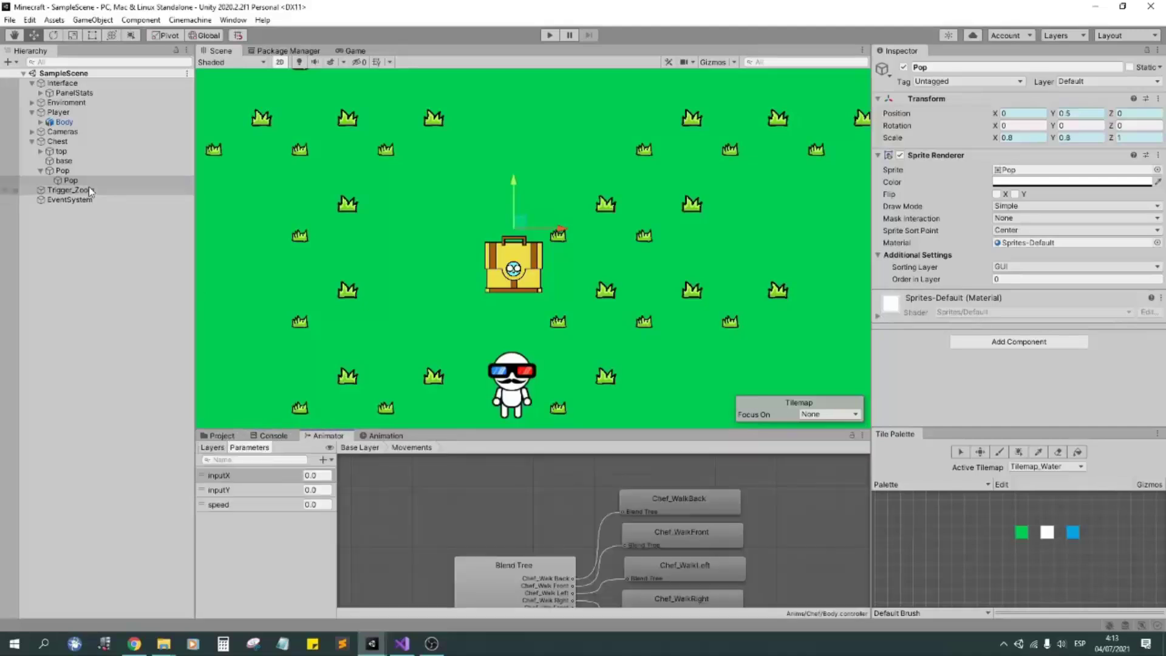
# Add a Bool parameter named show and arrange the three Pop states in the graph.
pyautogui.click(63, 171)
pyautogui.moveTo(534, 497); pyautogui.dragTo(625, 538)
pyautogui.click(323, 460)
pyautogui.click(352, 494)
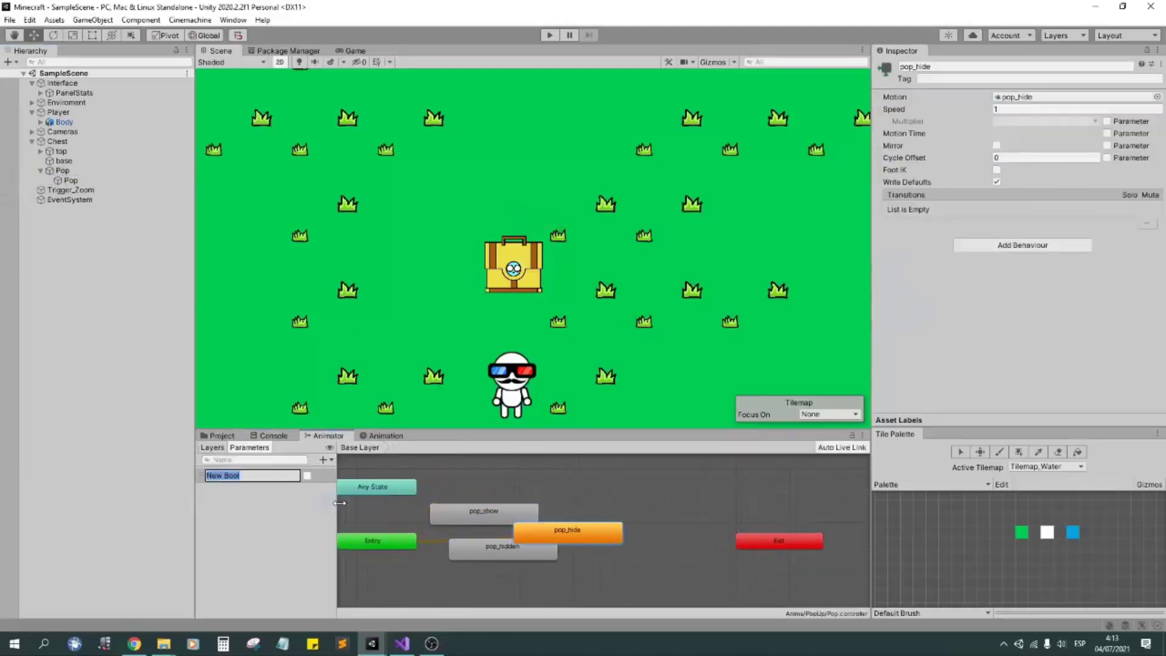
pyautogui.write('show')
pyautogui.moveTo(484, 517); pyautogui.dragTo(637, 564)
pyautogui.moveTo(679, 501); pyautogui.dragTo(650, 472, button='middle')
pyautogui.moveTo(474, 517); pyautogui.dragTo(472, 560)
# Add a pop_hide → pop_show transition with no exit time and duration 0.
pyautogui.rightClick(564, 502)
pyautogui.click(598, 510)
pyautogui.moveTo(614, 536); pyautogui.dragTo(623, 555)
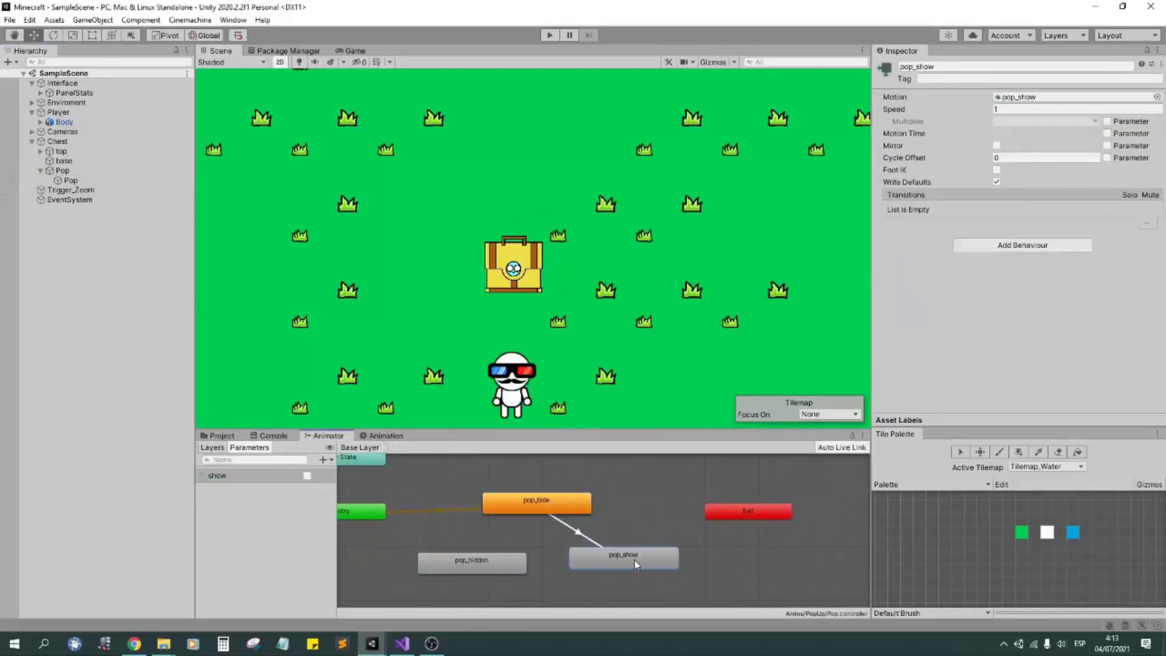
pyautogui.click(578, 532)
pyautogui.click(987, 180)
pyautogui.click(1032, 229)
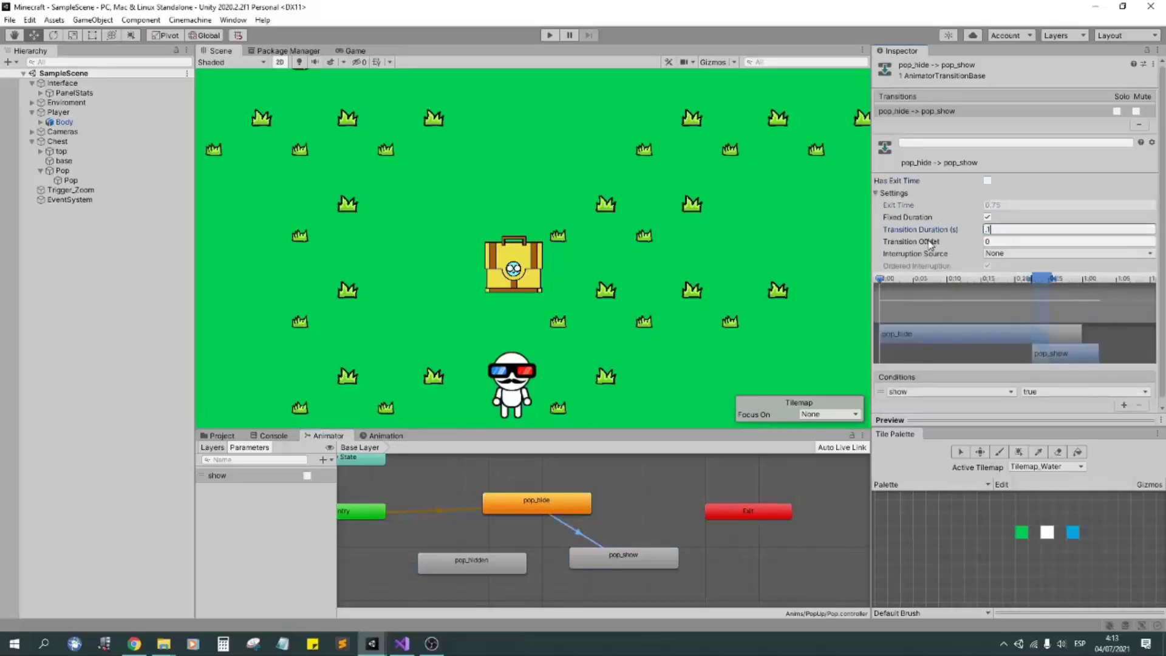
pyautogui.write('0')
# Add a pop_show → pop_hidden transition with exit time turned off.
pyautogui.rightClick(605, 553)
pyautogui.click(632, 556)
pyautogui.click(516, 561)
pyautogui.click(988, 181)
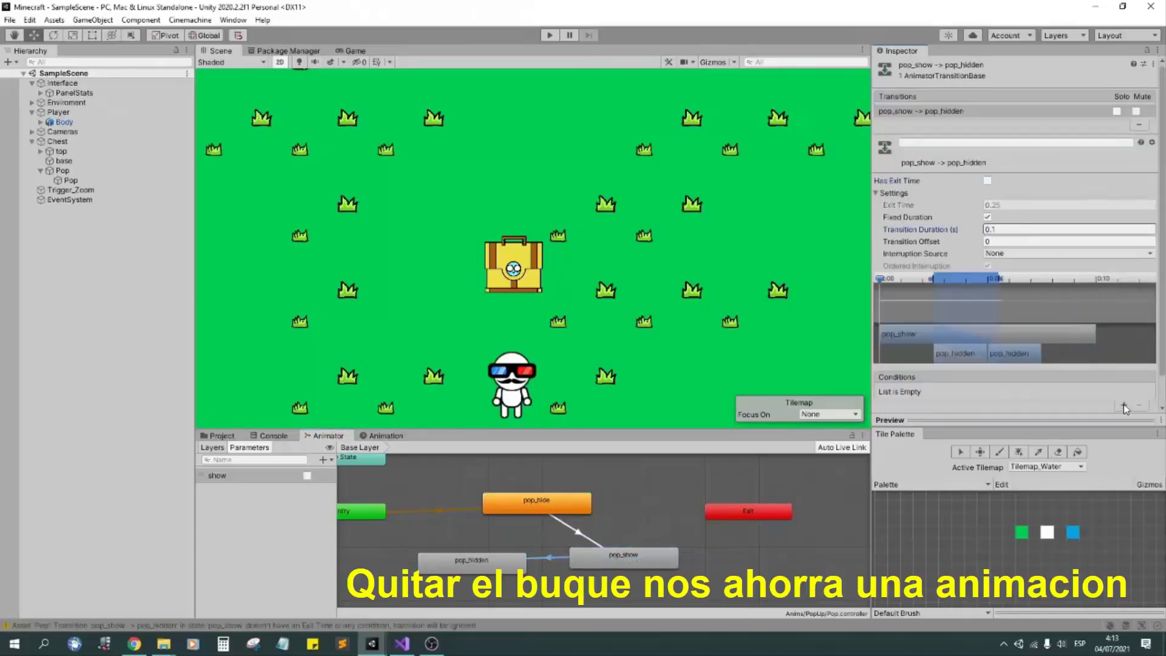
# Link pop_hidden back to pop_hide, entering 11 as the transition duration.
pyautogui.rightClick(489, 495)
pyautogui.click(533, 499)
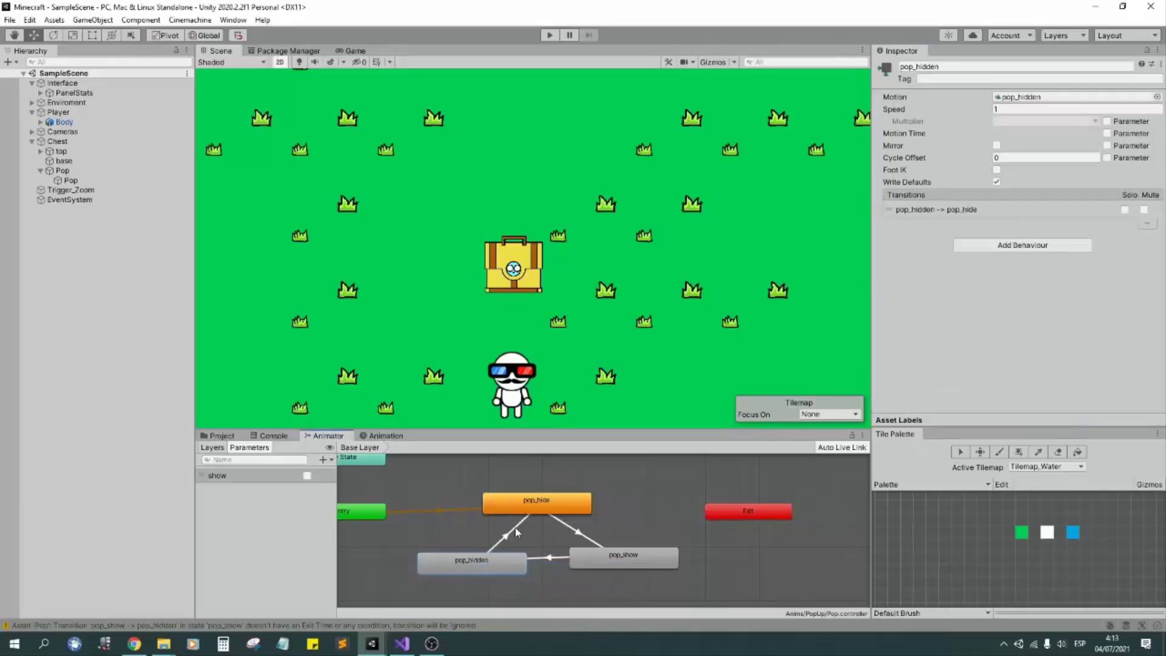
pyautogui.click(528, 504)
pyautogui.click(1032, 229)
pyautogui.write('11')
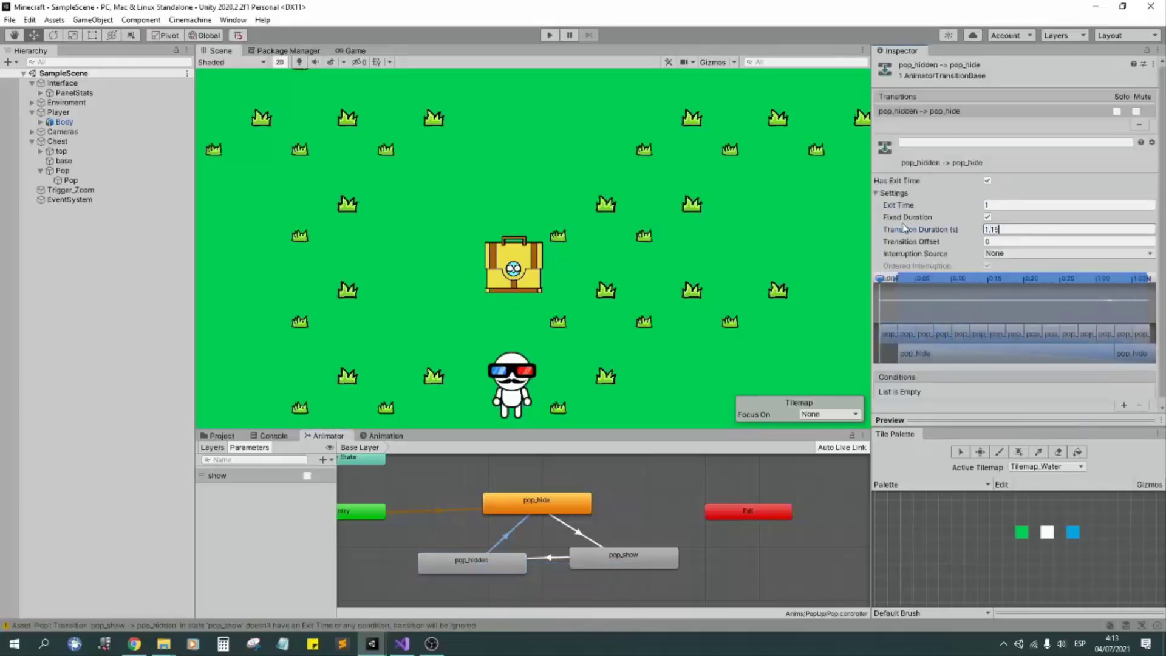
pyautogui.click(789, 577)
pyautogui.click(222, 435)
# Create a C# script named PopUp in Assets/Scripts/Items.
pyautogui.click(235, 523)
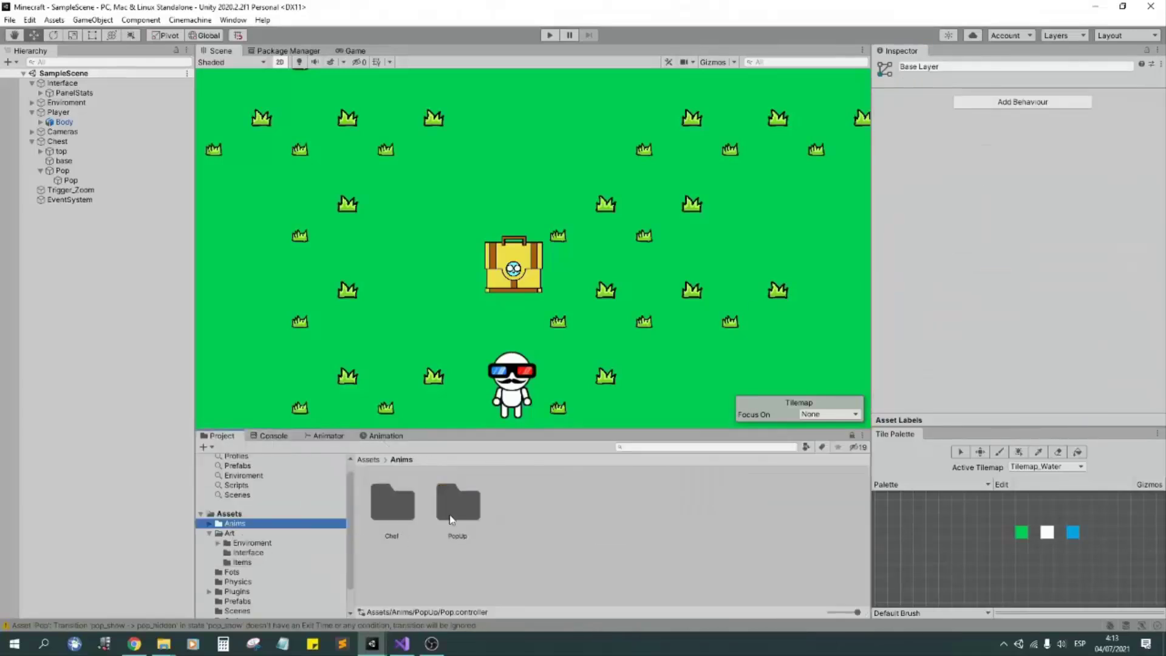
pyautogui.doubleClick(456, 502)
pyautogui.click(589, 504)
pyautogui.scroll(-2, 273, 546)
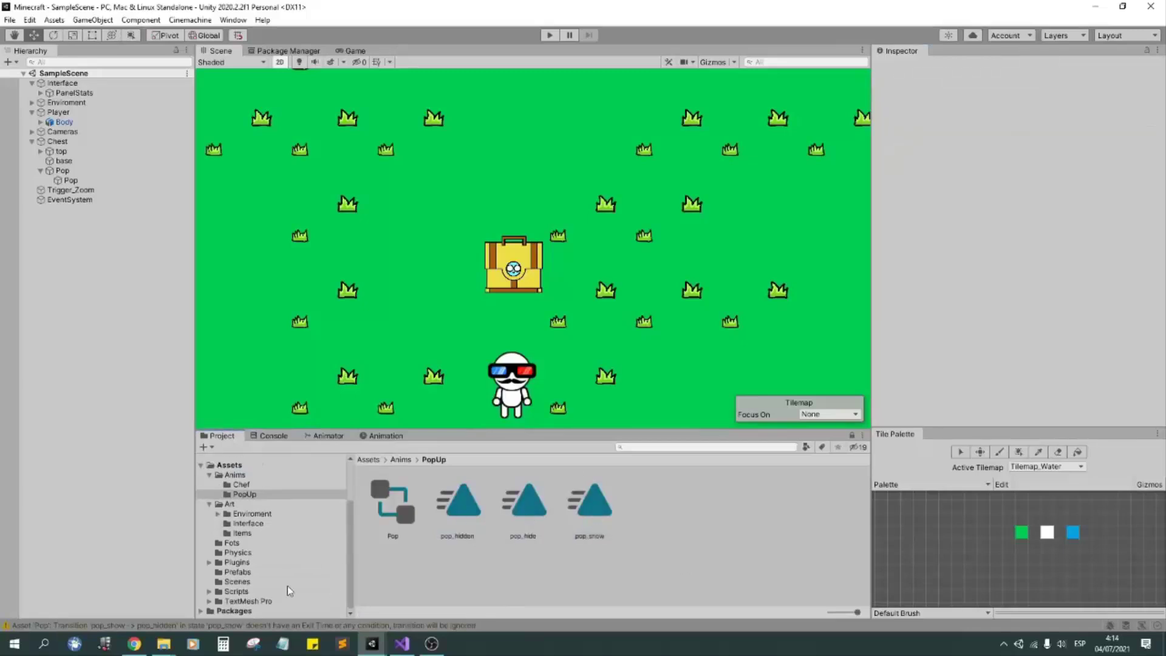
pyautogui.click(236, 591)
pyautogui.doubleClick(390, 509)
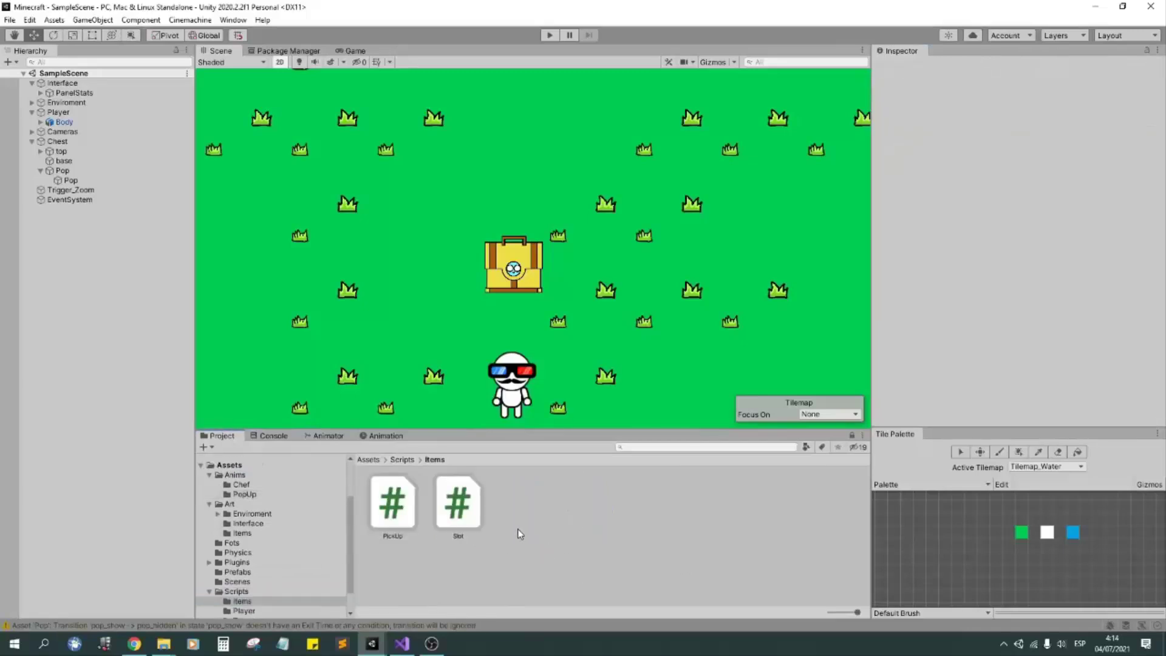
pyautogui.rightClick(515, 535)
pyautogui.moveTo(546, 208)
pyautogui.click(748, 169)
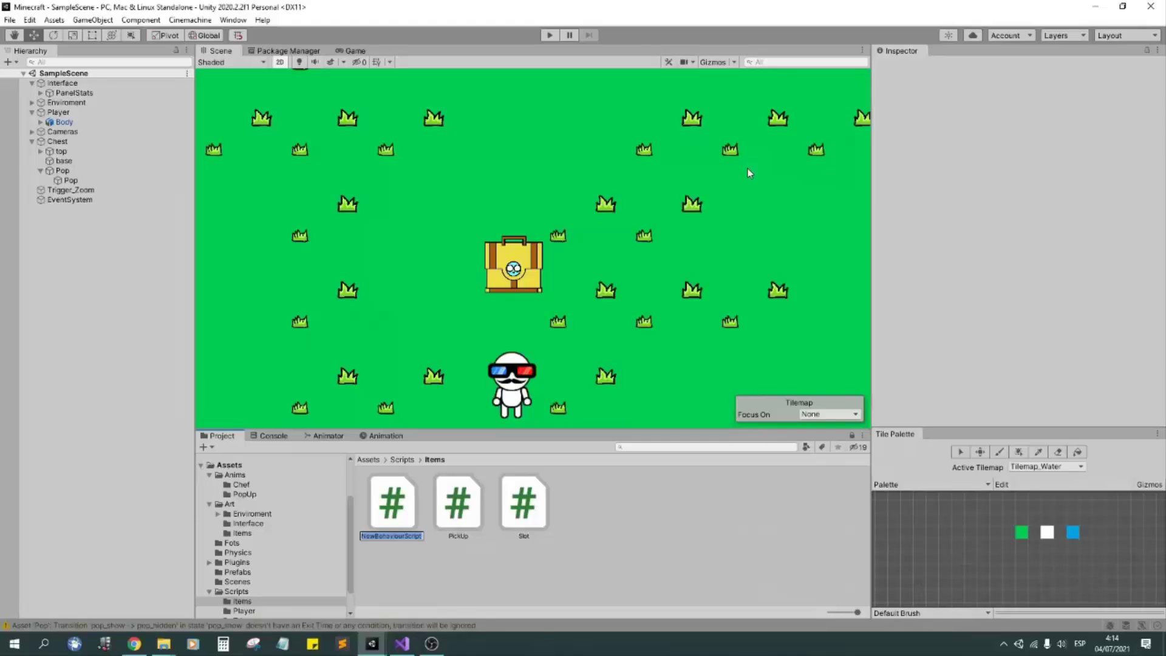
pyautogui.write('PopUp')
pyautogui.press('Return')
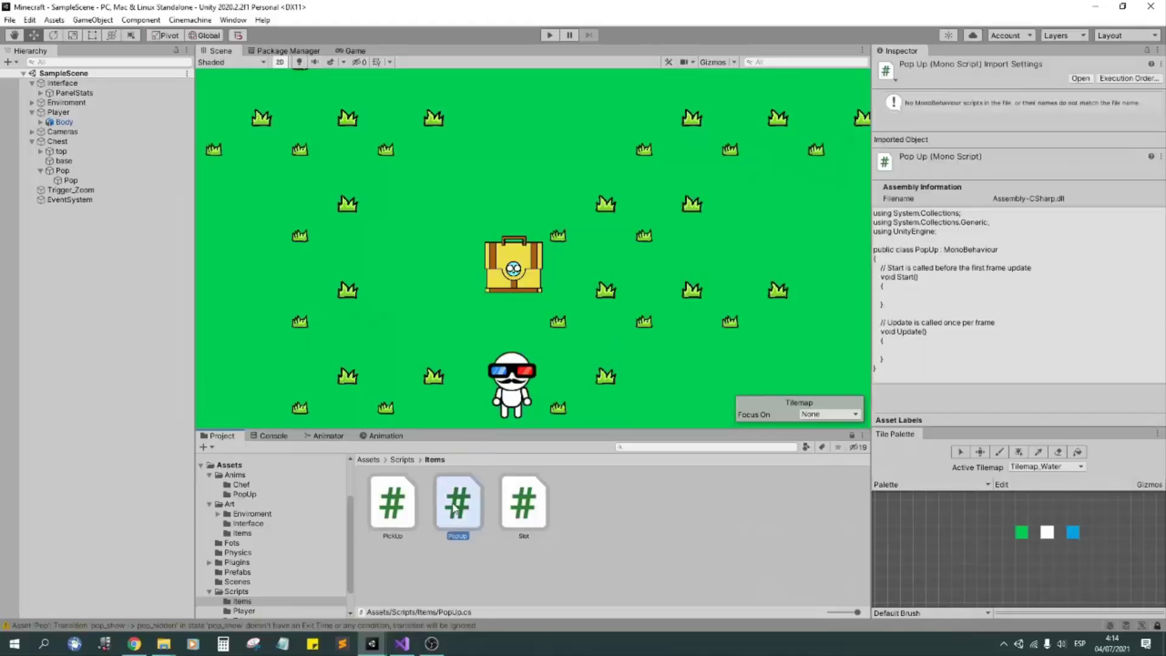
# Open the PopUp script in Visual Studio and start a new line in the class body.
pyautogui.doubleClick(456, 507)
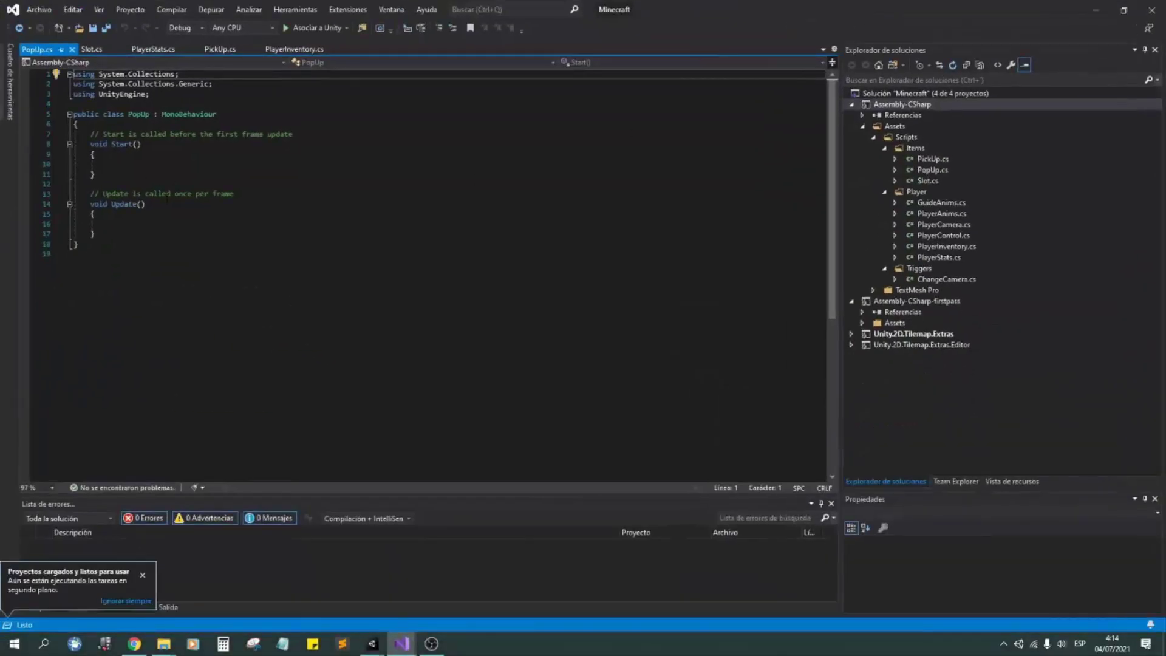
pyautogui.click(77, 124)
pyautogui.press('Return')
# Declare public Animator animPop, delete Start/Update, and add OnTriggerEnter2D and OnTriggerExit2D stubs.
pyautogui.write('public')
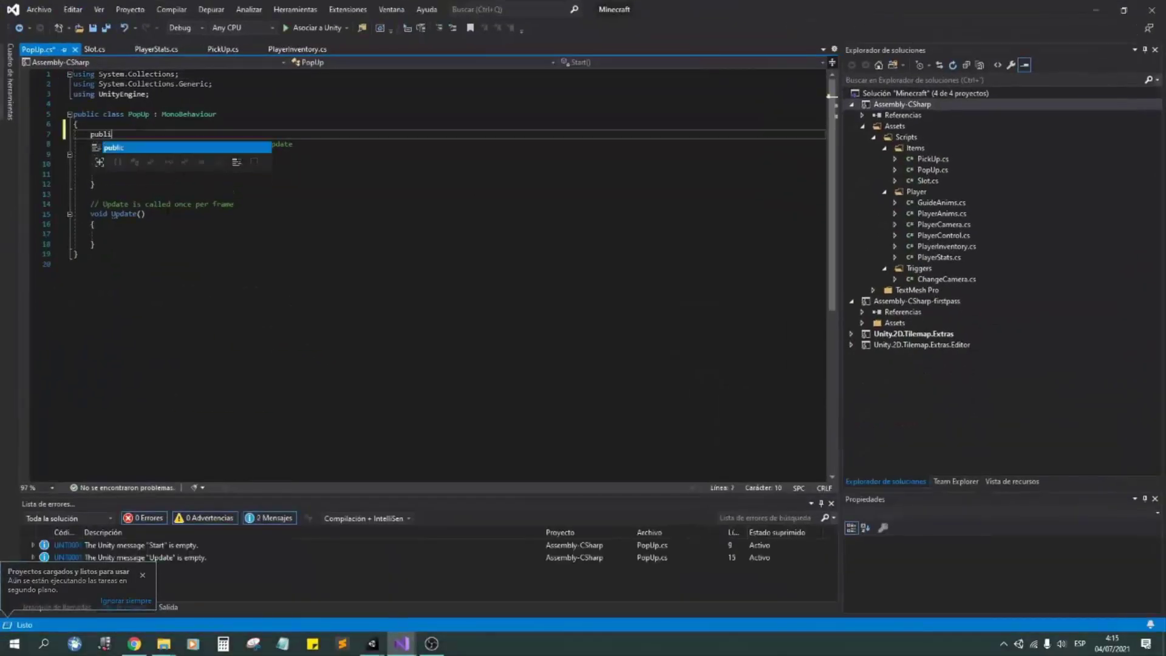
pyautogui.write(' Animator animPop;')
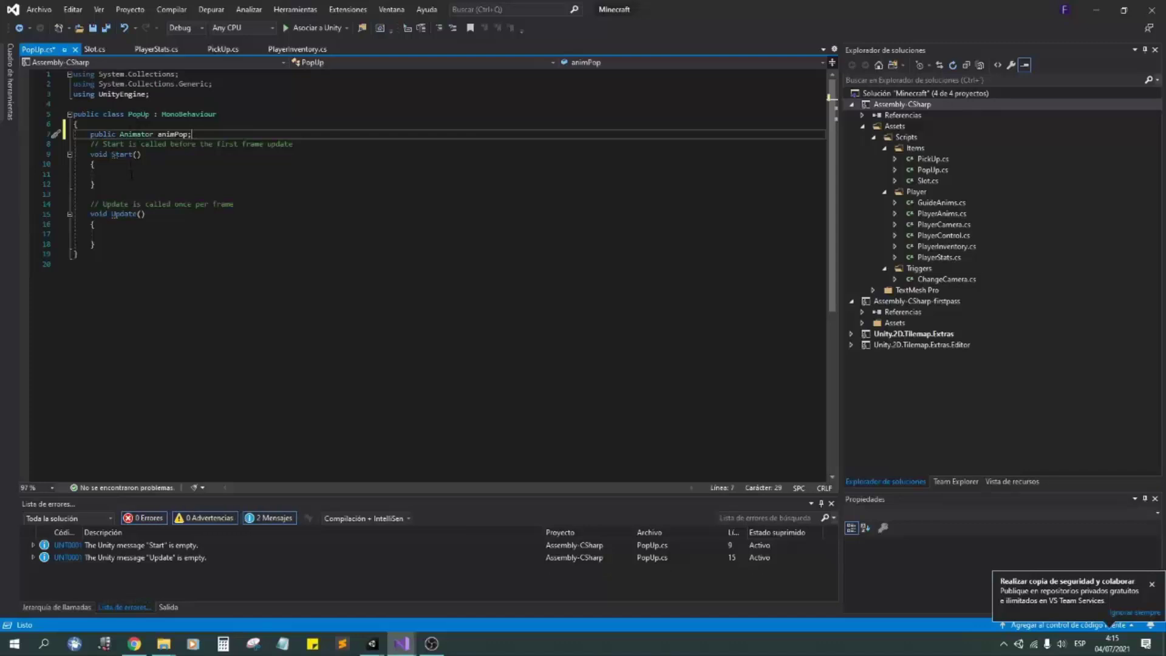
pyautogui.moveTo(106, 245); pyautogui.dragTo(288, 138)
pyautogui.press('Delete')
pyautogui.press('Return')
pyautogui.press('Return')
pyautogui.write('ontr')
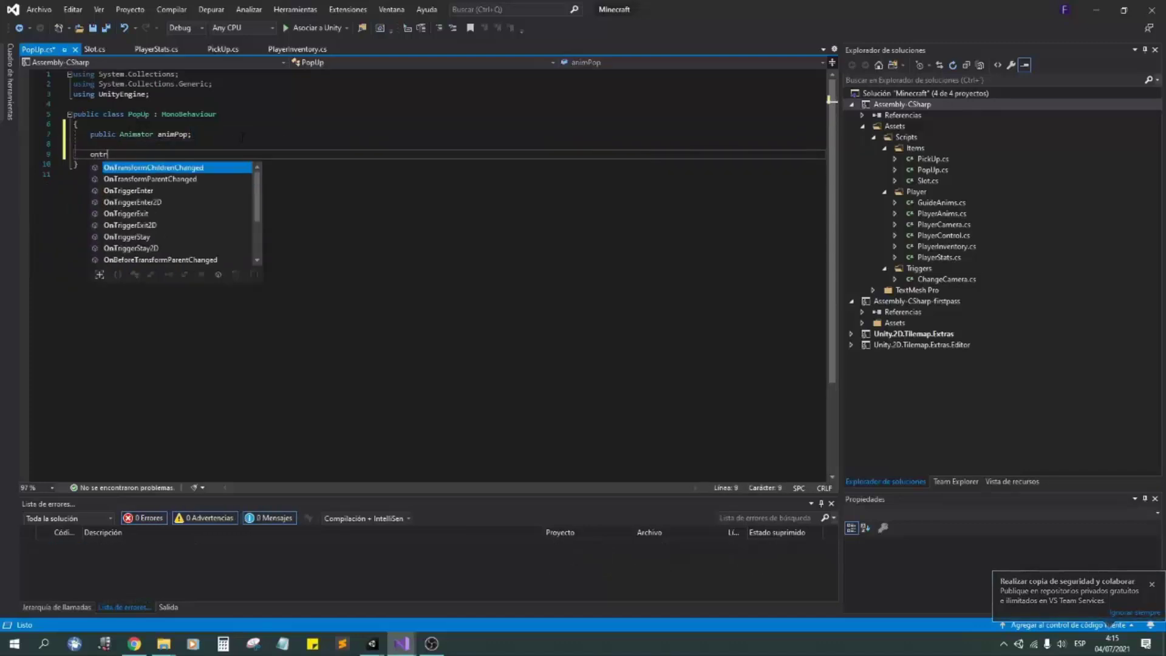
pyautogui.press('Tab')
pyautogui.press('Down')
pyautogui.press('Down')
pyautogui.write('o')
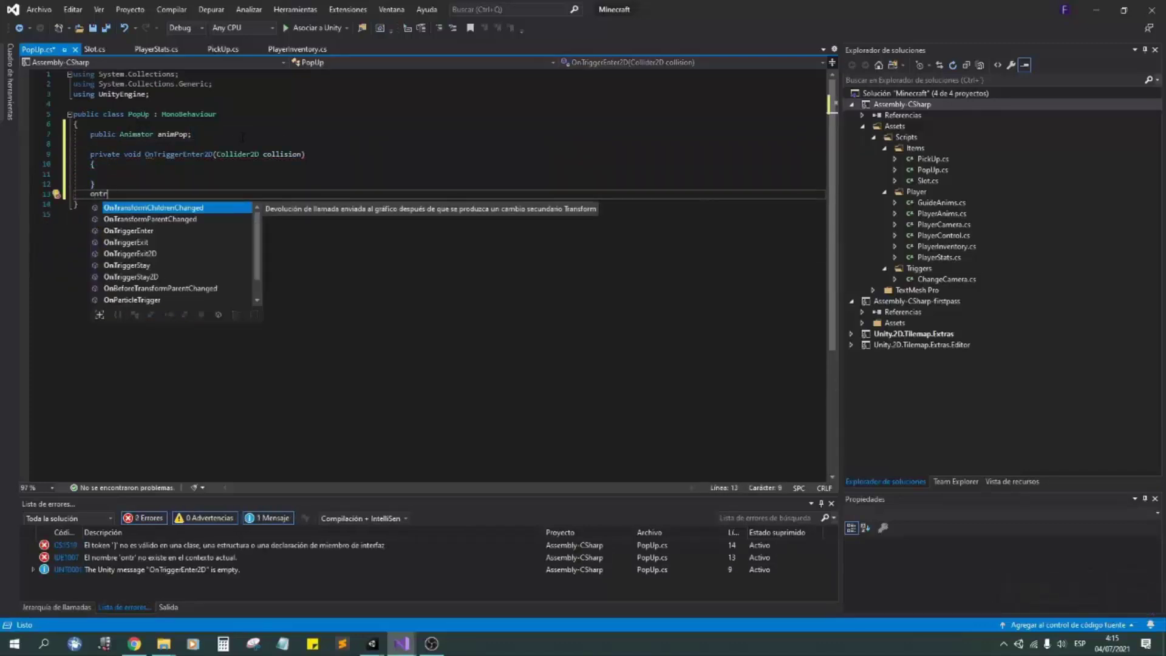
pyautogui.press('BackSpace')
pyautogui.write('ontr')
pyautogui.press('Tab')
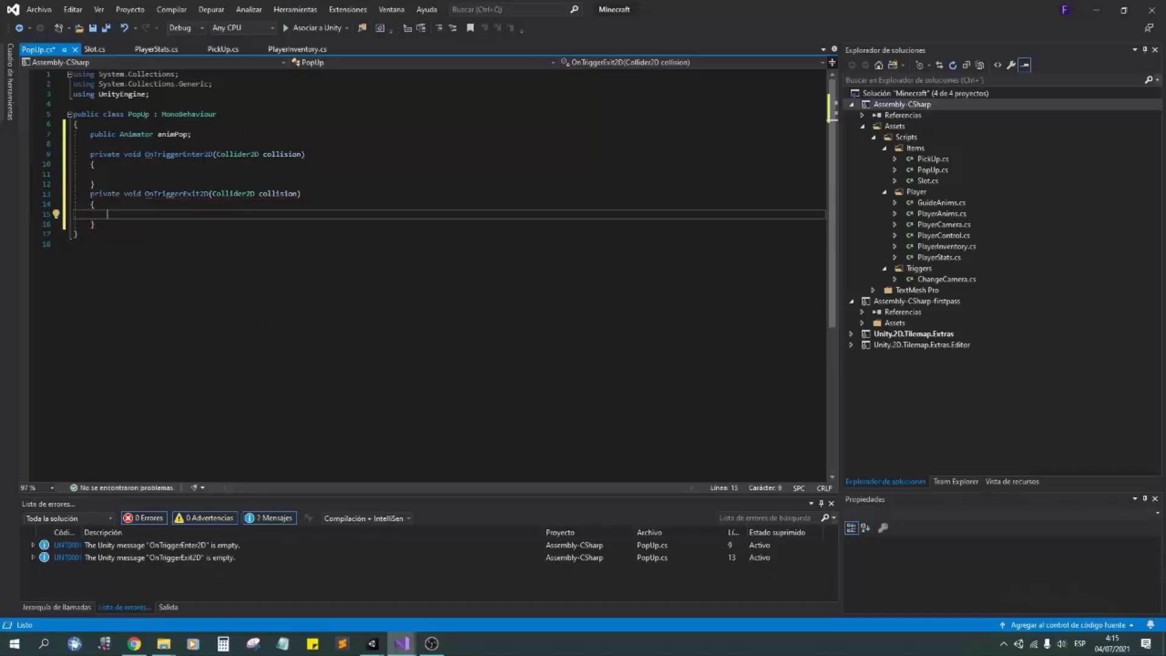
# Add a Player tag check with braces in OnTriggerEnter2D and declare [HideInInspector] public bool active.
pyautogui.click(110, 173)
pyautogui.write('if(collision.tag == ')
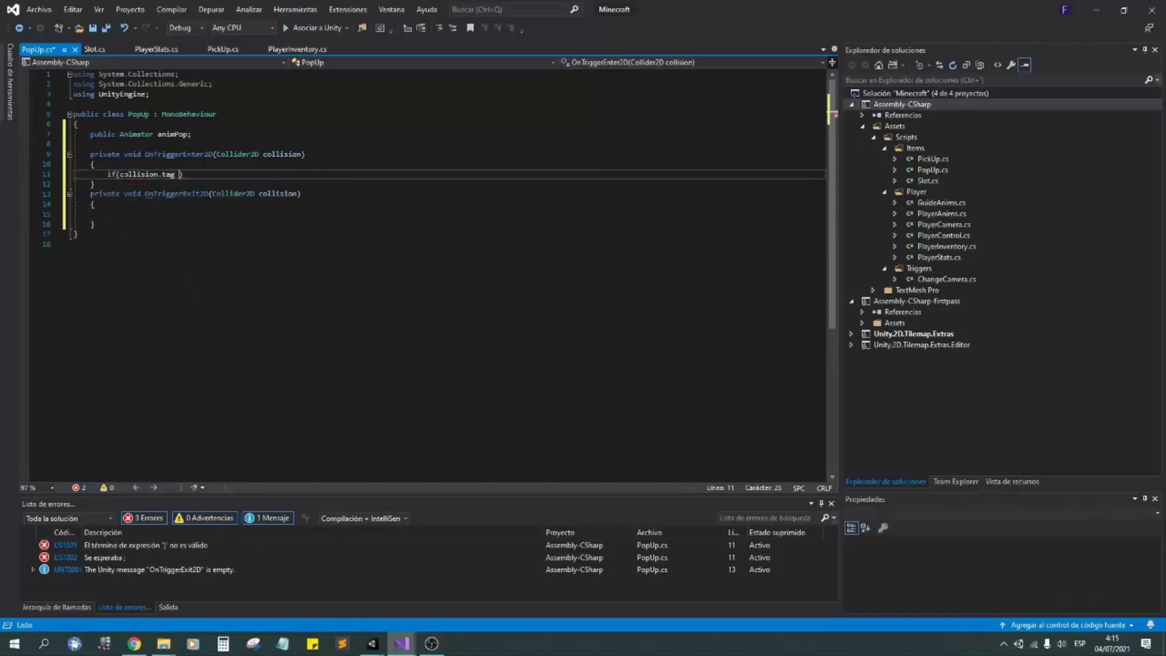
pyautogui.write('"Player')
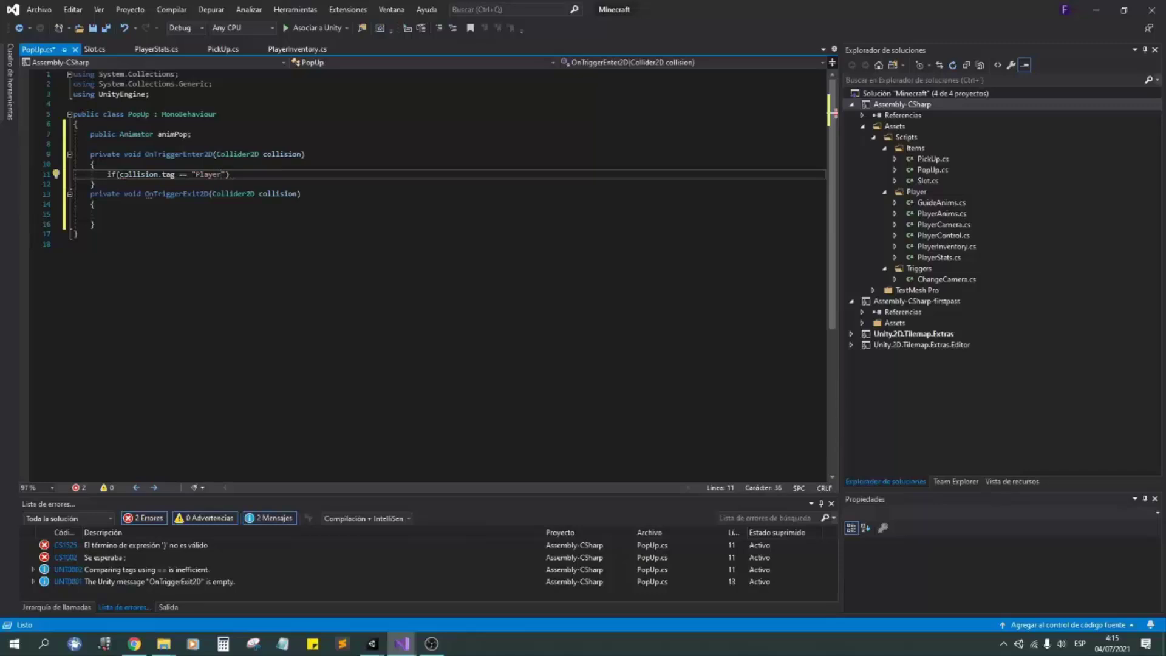
pyautogui.press('End')
pyautogui.press('Return')
pyautogui.write('{')
pyautogui.press('Return')
pyautogui.click(90, 144)
pyautogui.press('Return')
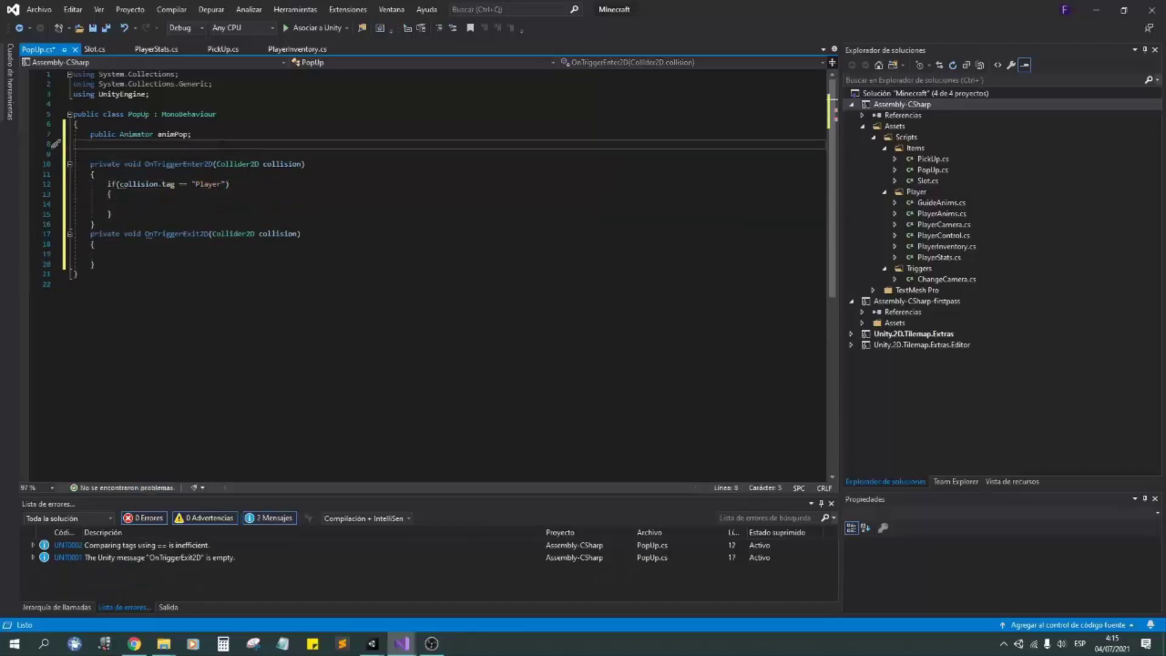
pyautogui.write('[HideInInspector] public bo')
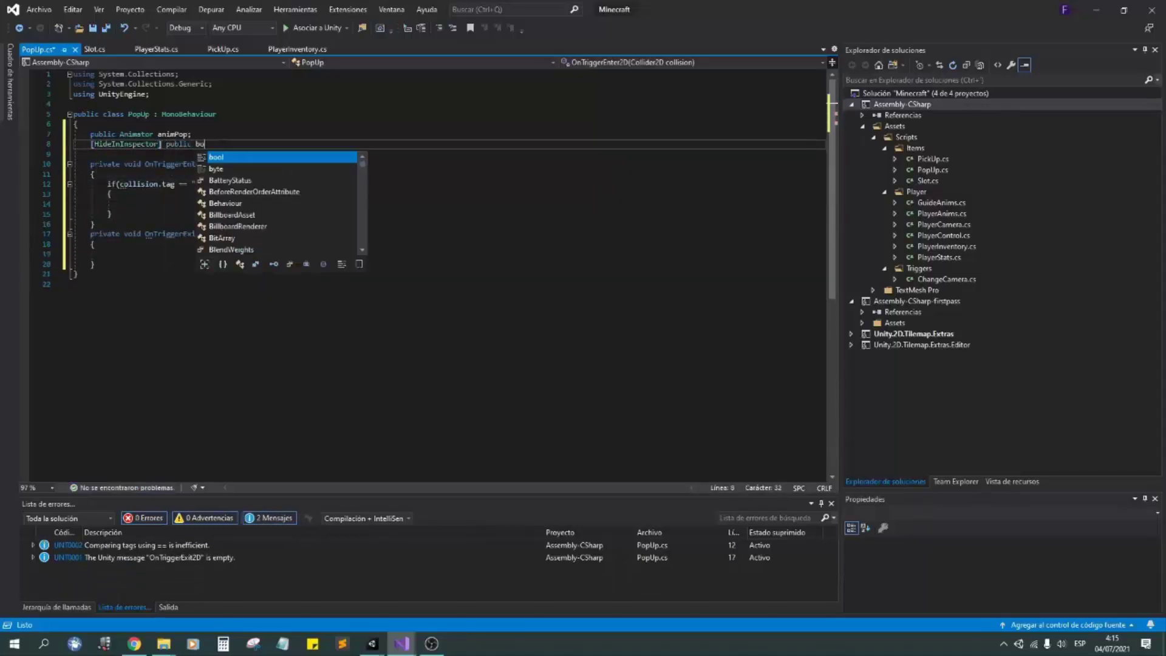
pyautogui.write('ol active;')
# Extend the check with && !active, then call animPop.SetBool("show", true) and set active = true.
pyautogui.click(227, 184)
pyautogui.write('&& !')
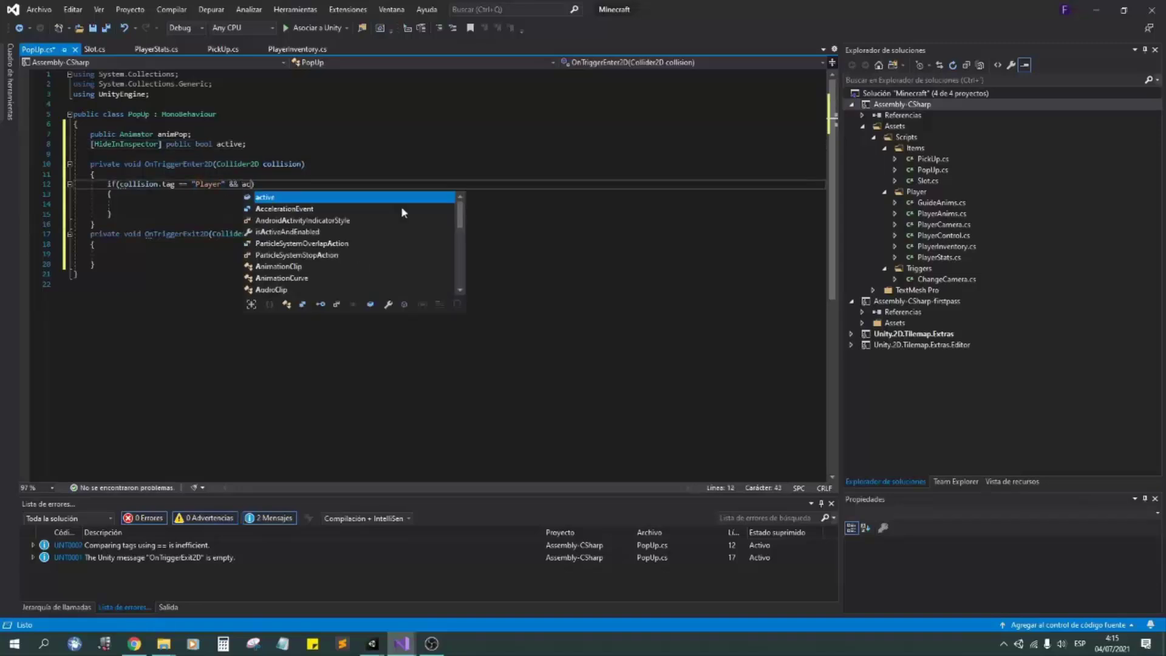
pyautogui.write('ac')
pyautogui.press('Tab')
pyautogui.press('Down')
pyautogui.press('Down')
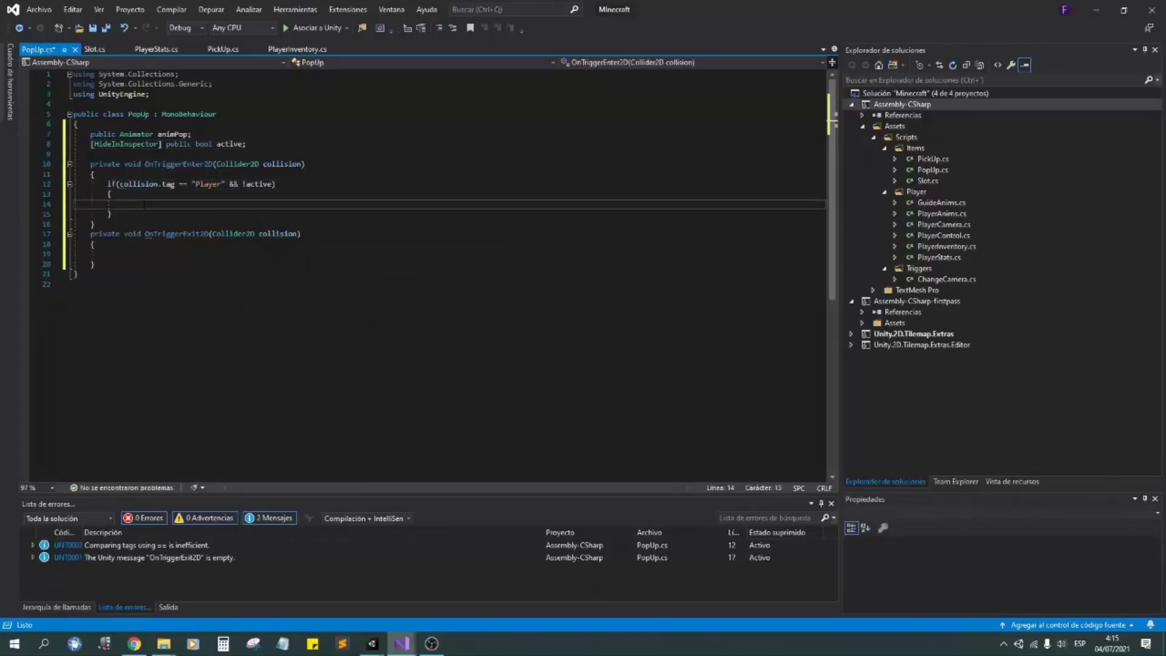
pyautogui.write('animPop.SetB')
pyautogui.press('Tab')
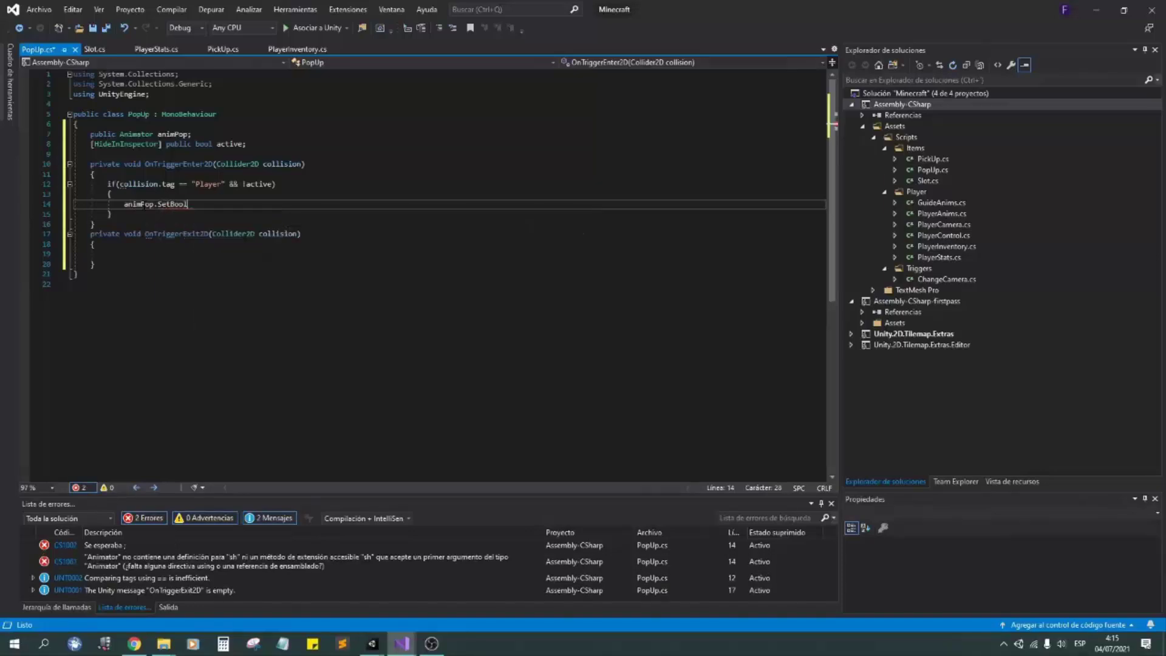
pyautogui.write('("show", true);')
pyautogui.press('Return')
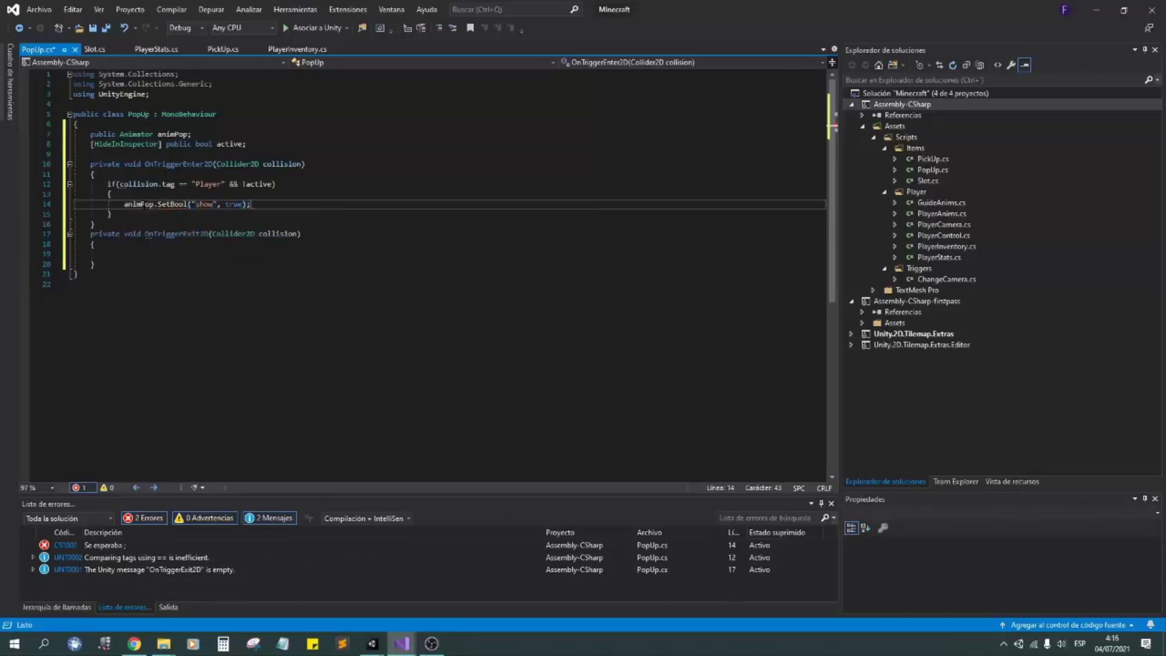
pyautogui.write('active=true;')
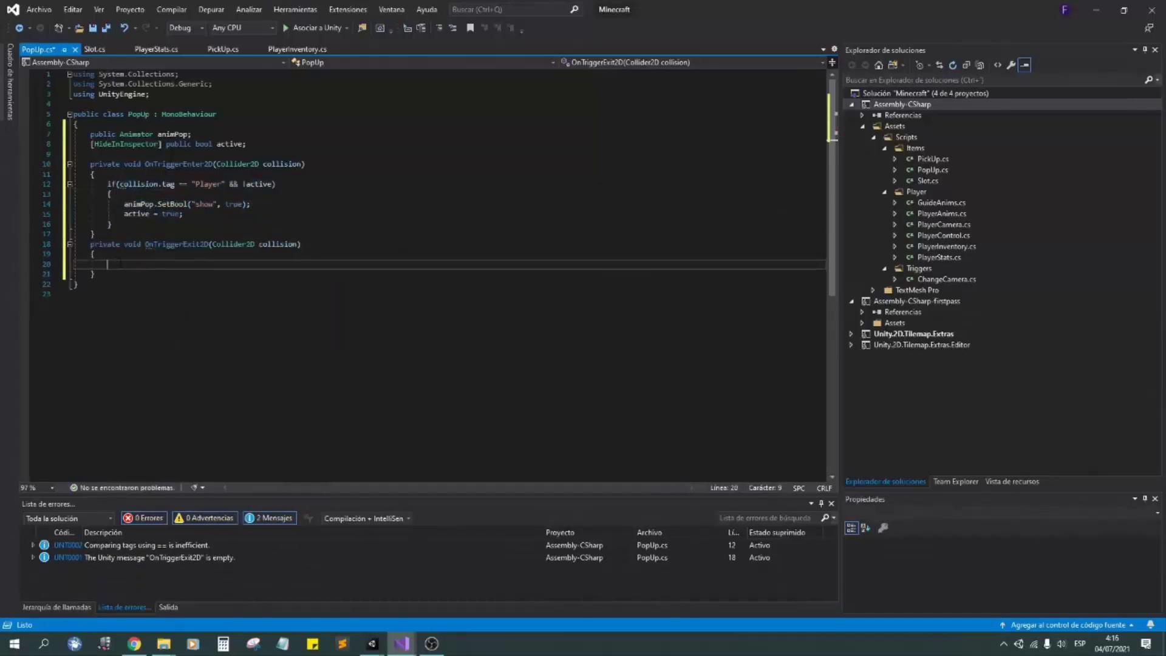
# Copy the Player check into OnTriggerExit2D and change its SetBool value to false.
pyautogui.press('BackSpace')
pyautogui.press('BackSpace')
pyautogui.press('BackSpace')
pyautogui.press('Delete')
pyautogui.press('Delete')
pyautogui.press('Delete')
pyautogui.doubleClick(234, 284)
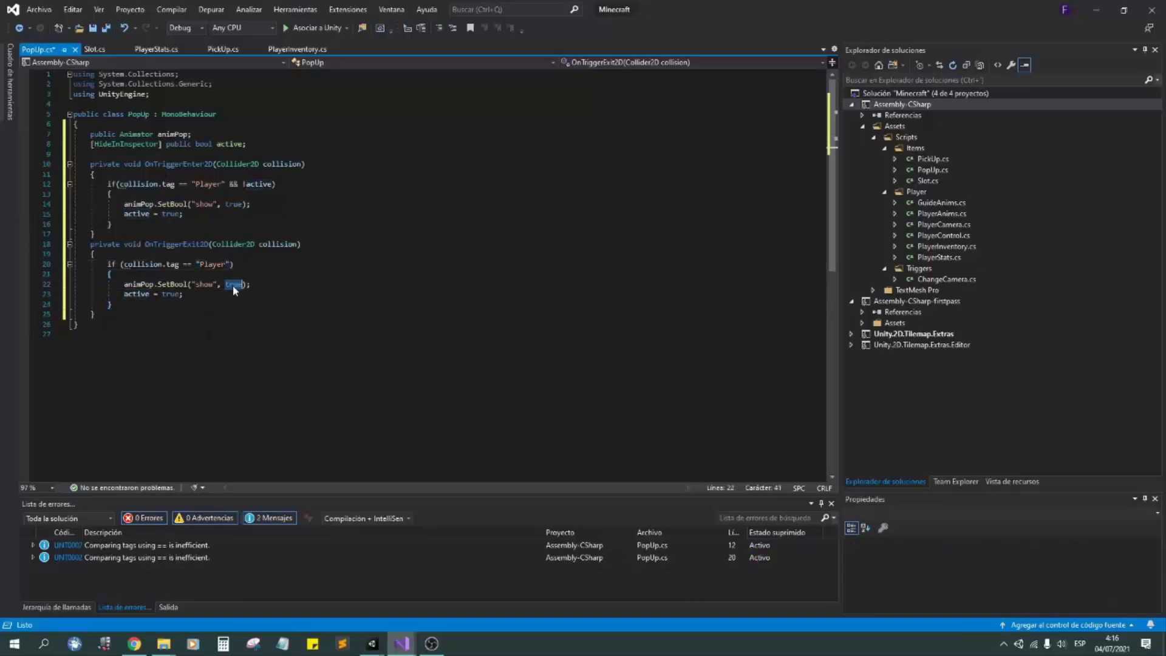
pyautogui.write('false')
pyautogui.doubleClick(171, 293)
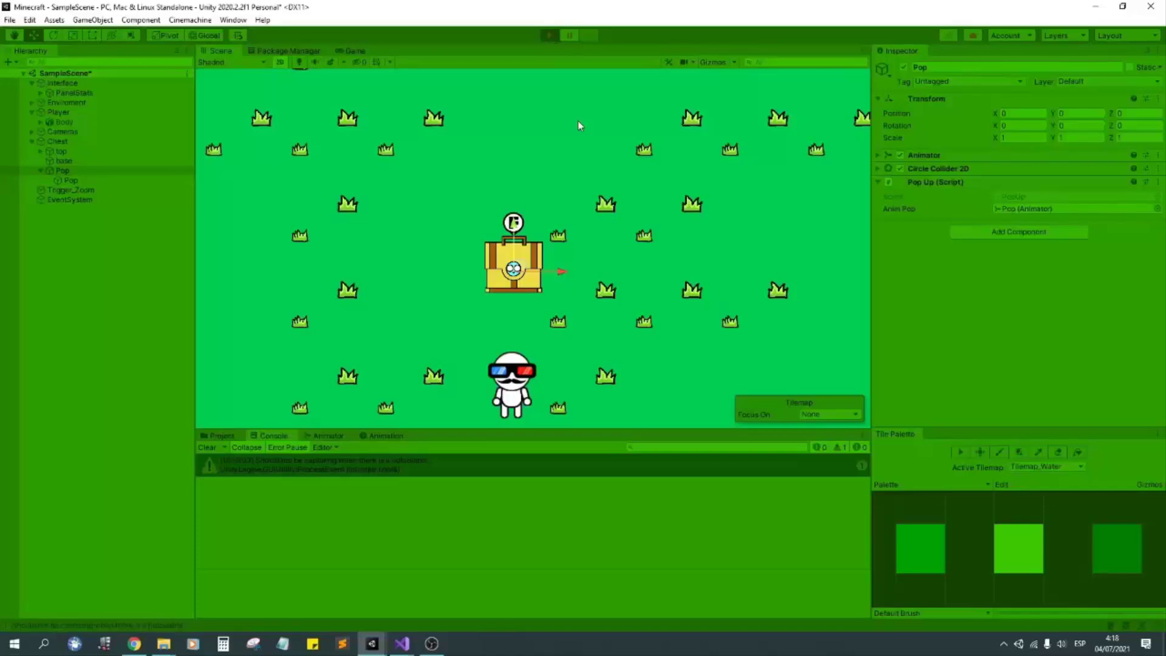
# Playtest by walking the player toward and away from the chest, then stop the game.
pyautogui.press('w')
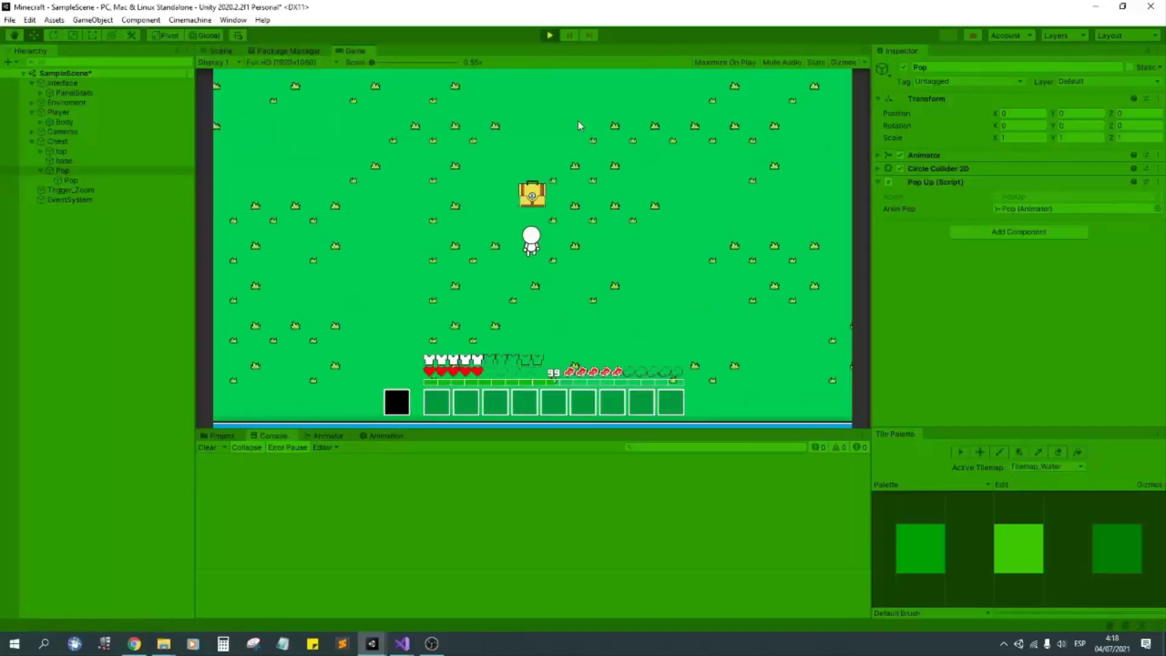
pyautogui.press('s')
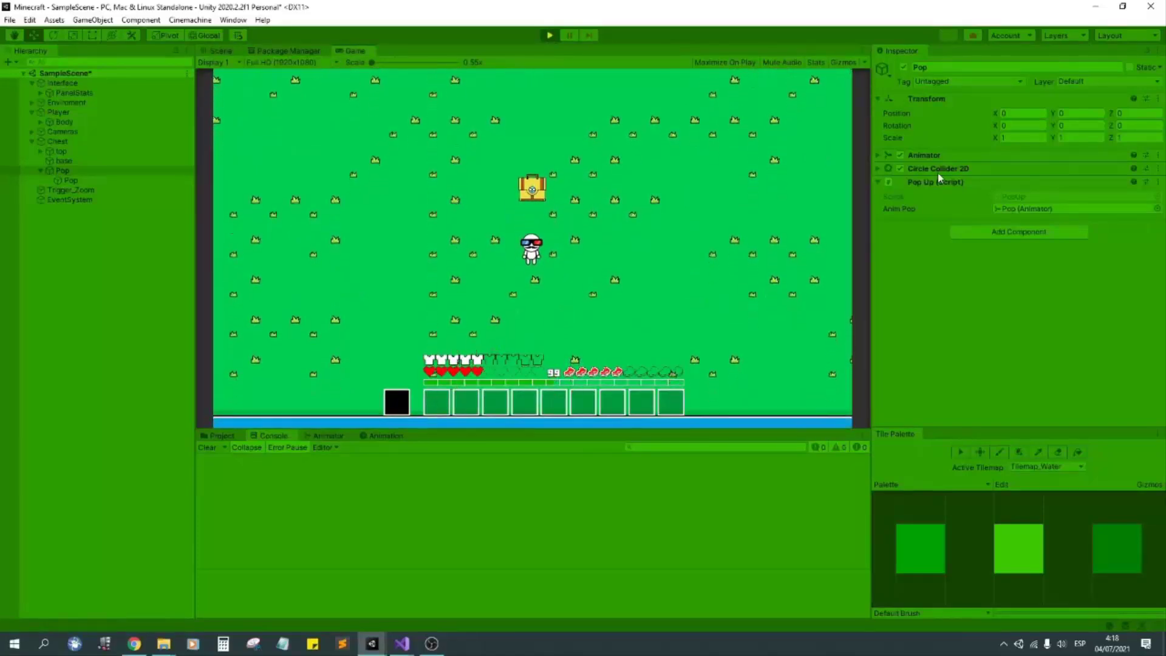
pyautogui.click(938, 168)
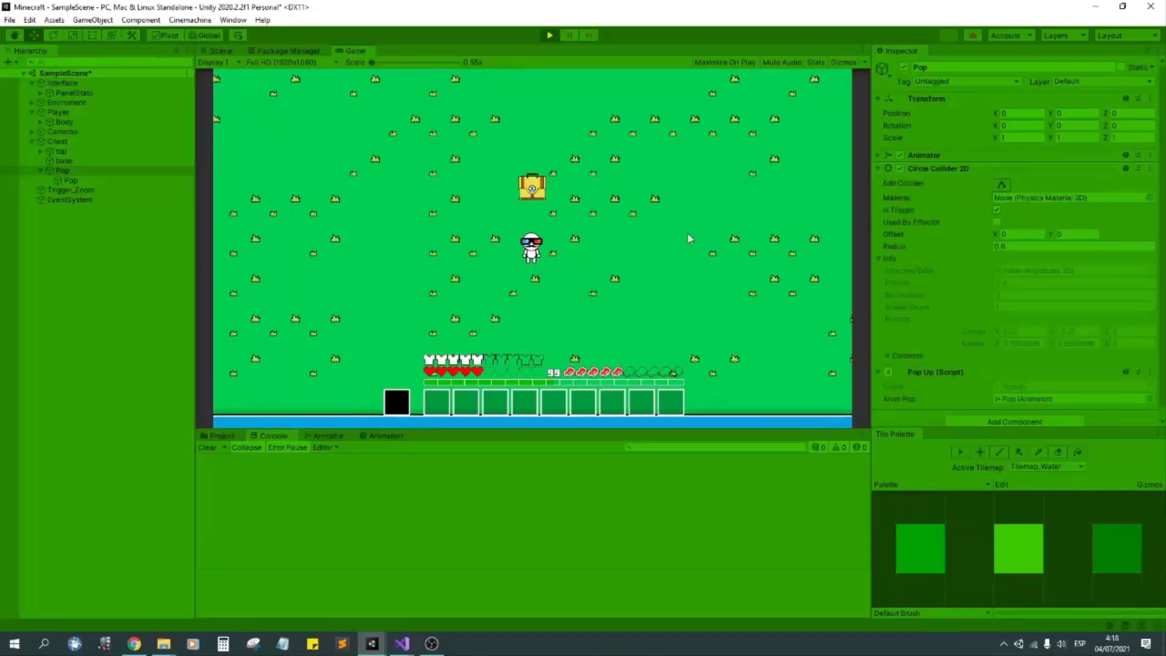
pyautogui.press('w')
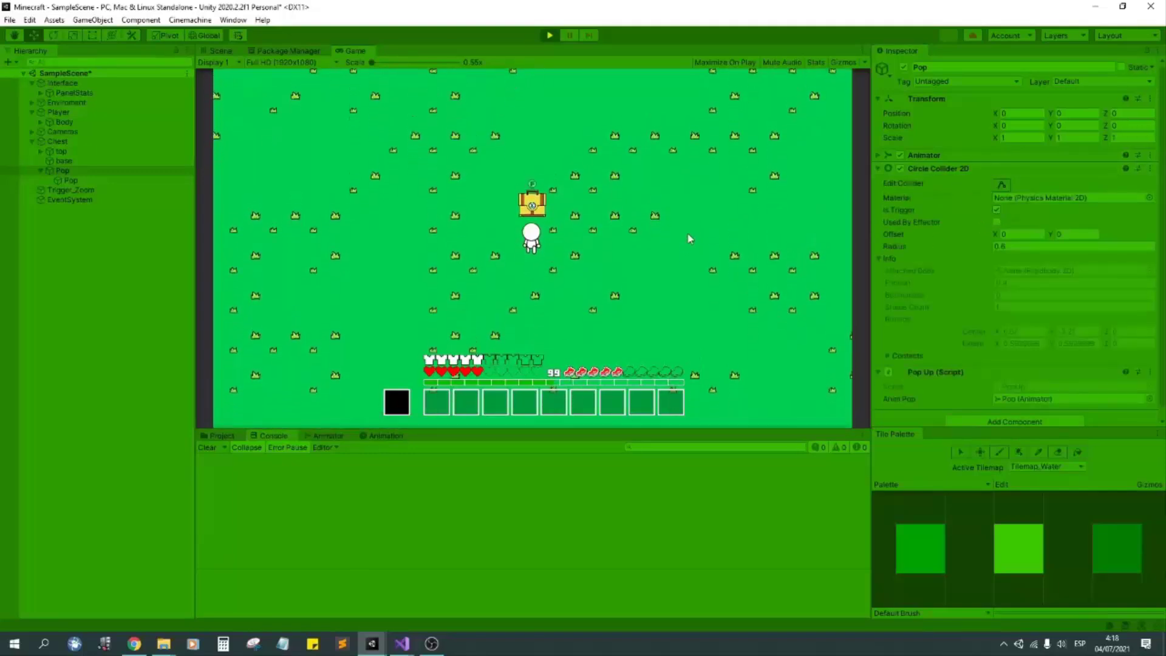
pyautogui.press('w')
pyautogui.press('p')
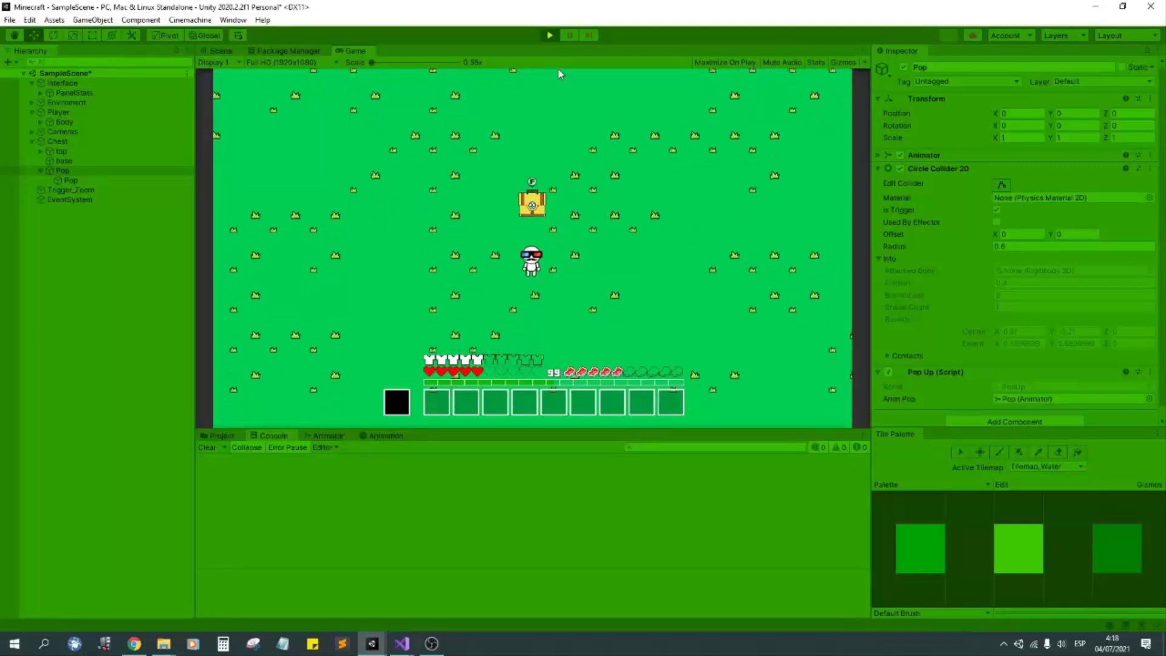
pyautogui.press('s')
pyautogui.click(222, 436)
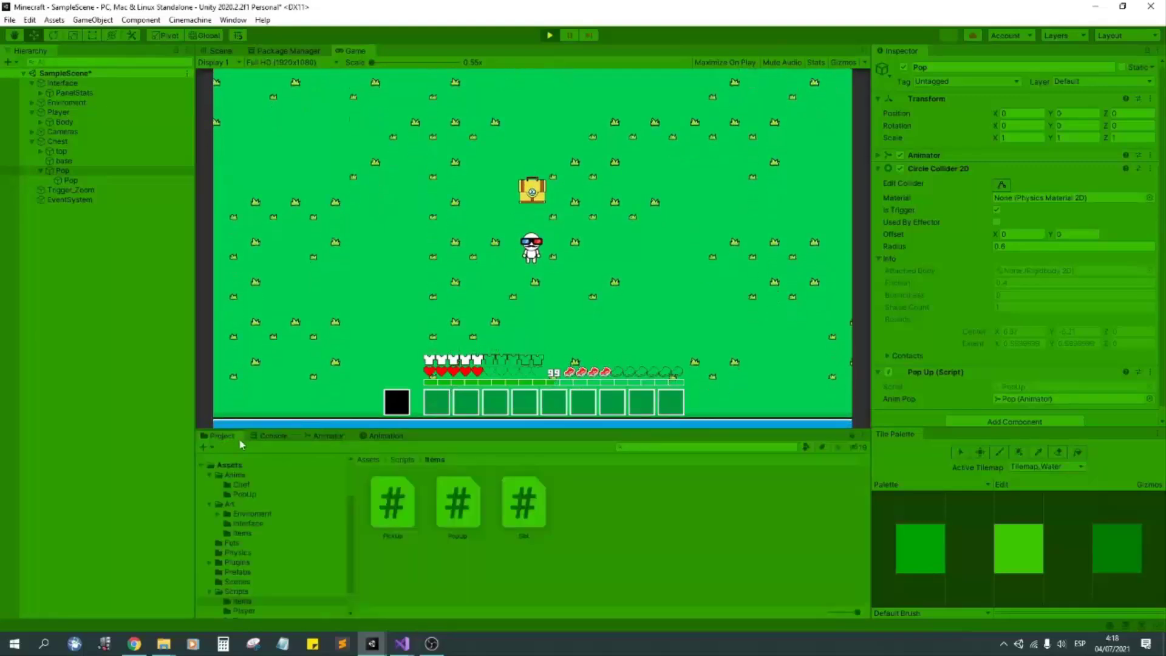
# Uncheck Loop Time on the pop_hidden clip in Assets > Anims > PopUp and run the game again.
pyautogui.click(550, 34)
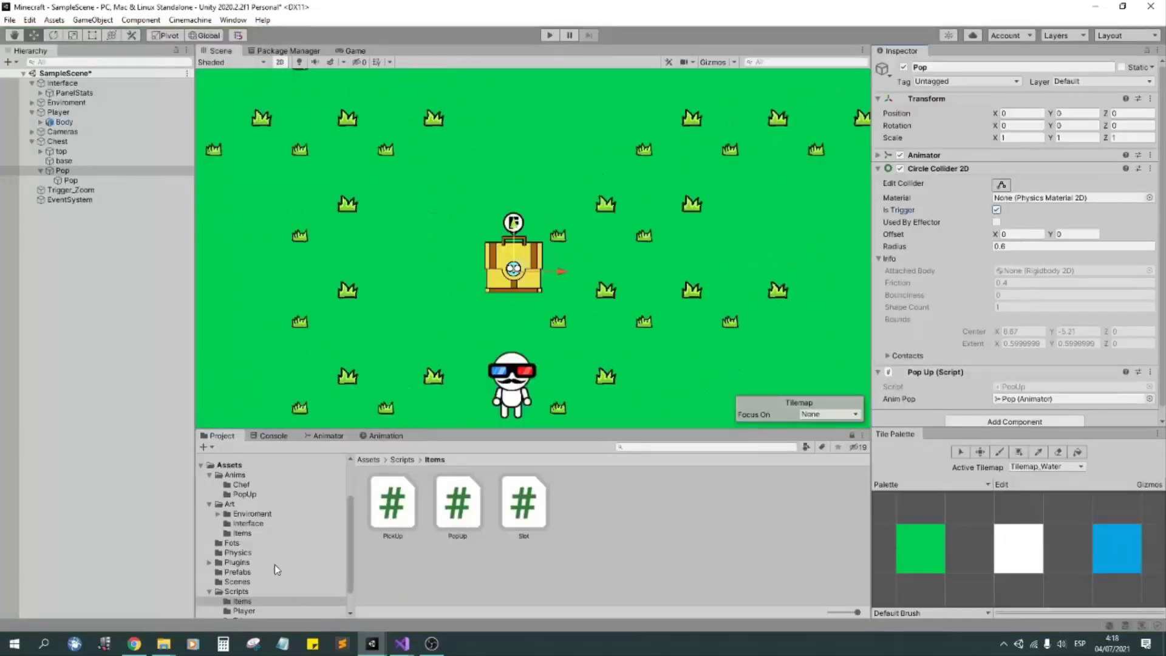
pyautogui.scroll(-2, 322, 528)
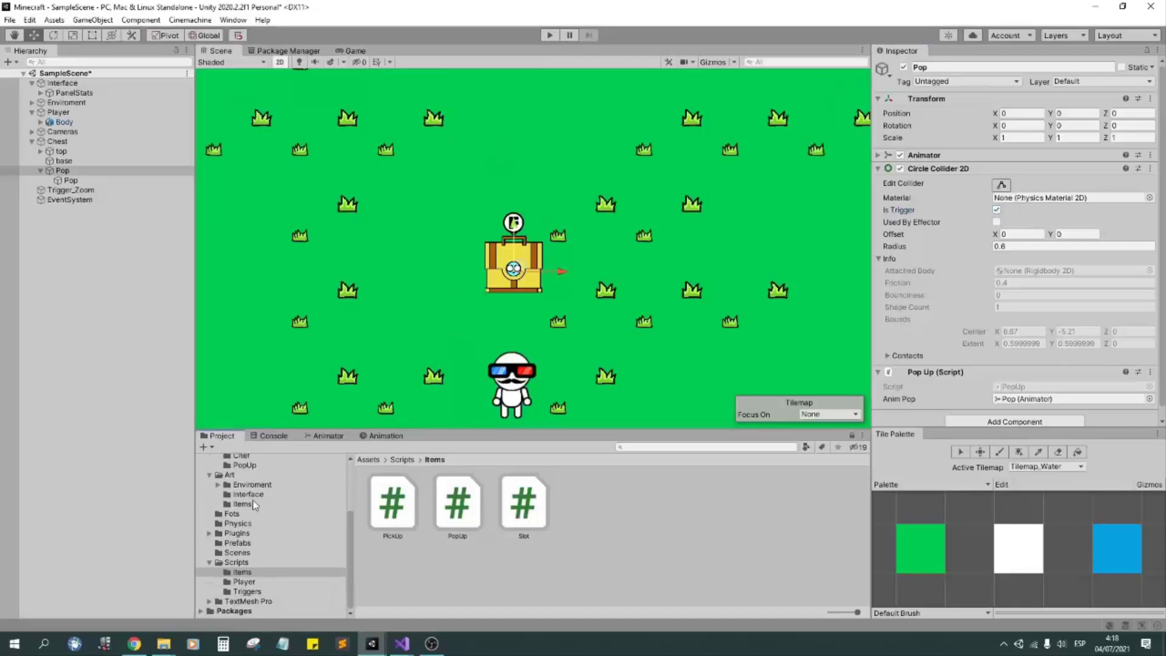
pyautogui.click(244, 465)
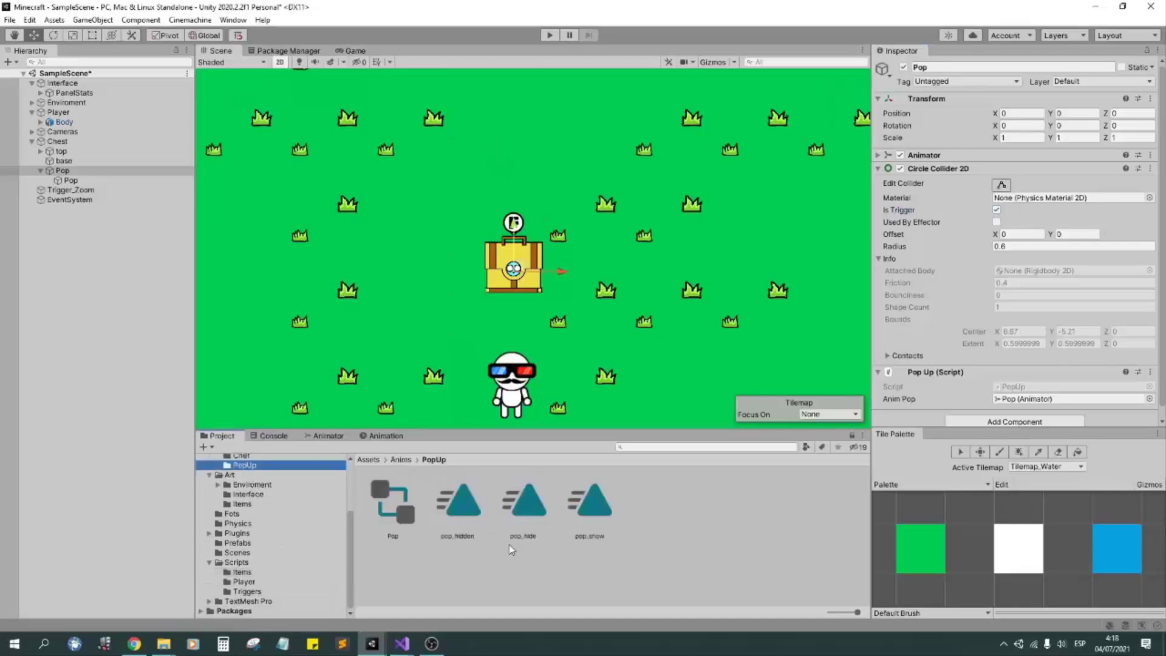
pyautogui.click(996, 107)
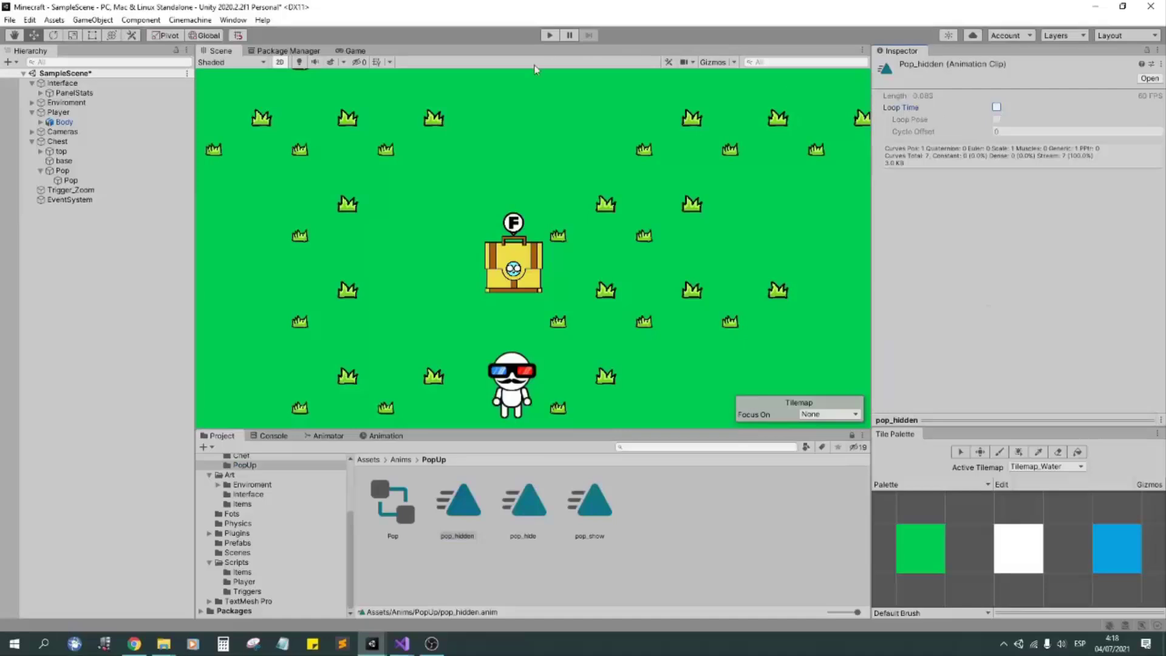
pyautogui.click(558, 35)
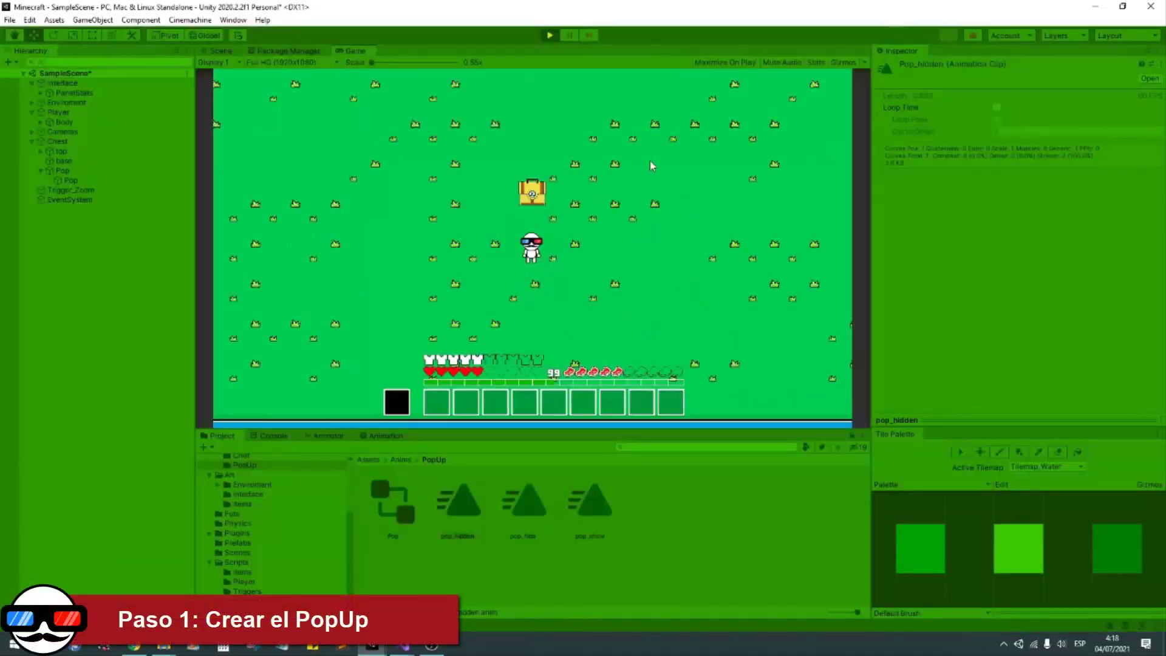
pyautogui.press('s')
pyautogui.write('b')
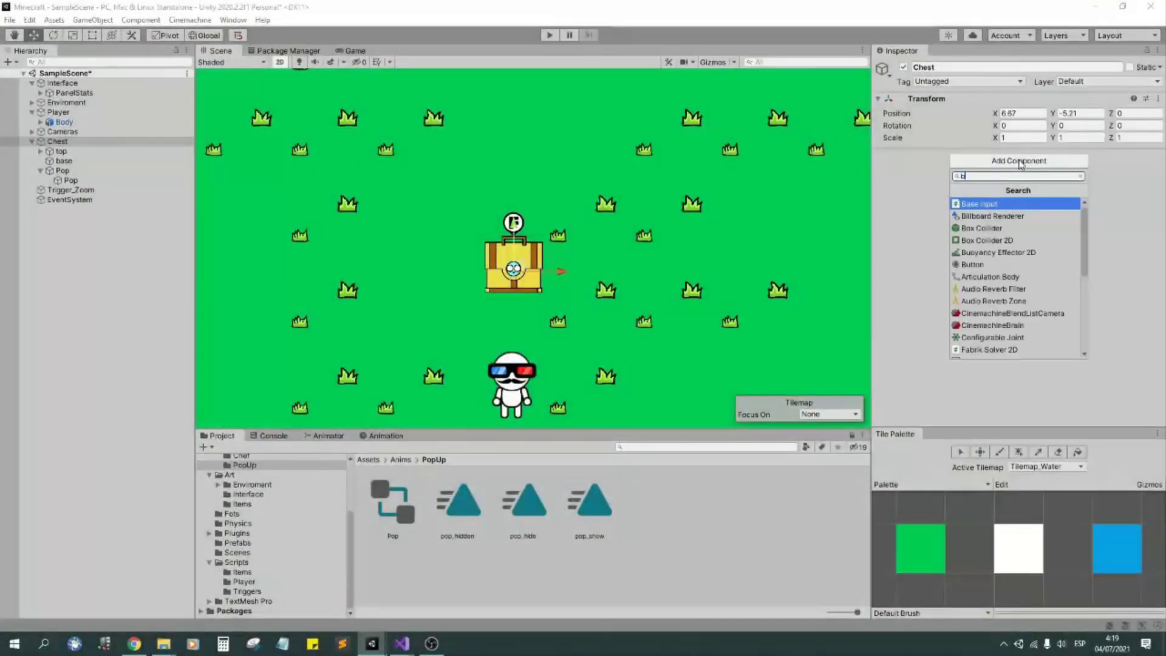
# Give the Chest a Box Collider 2D shrunk to its base (0.67 × 0.18) and start a new animation.
pyautogui.press('Return')
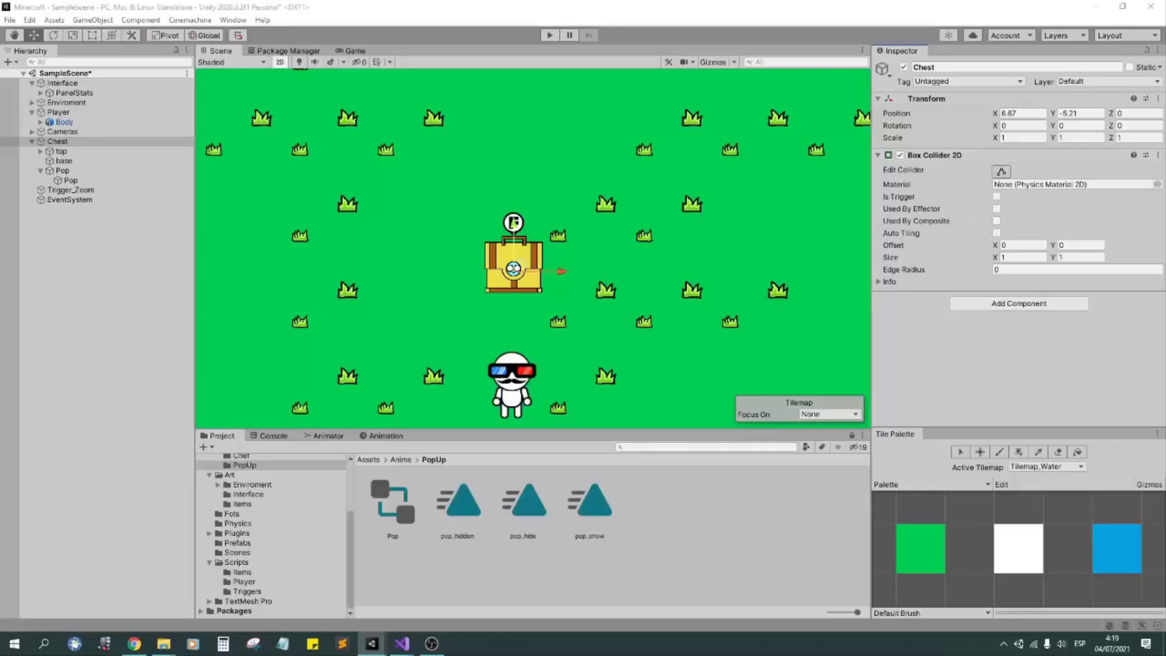
pyautogui.click(1002, 171)
pyautogui.scroll(3, 542, 277)
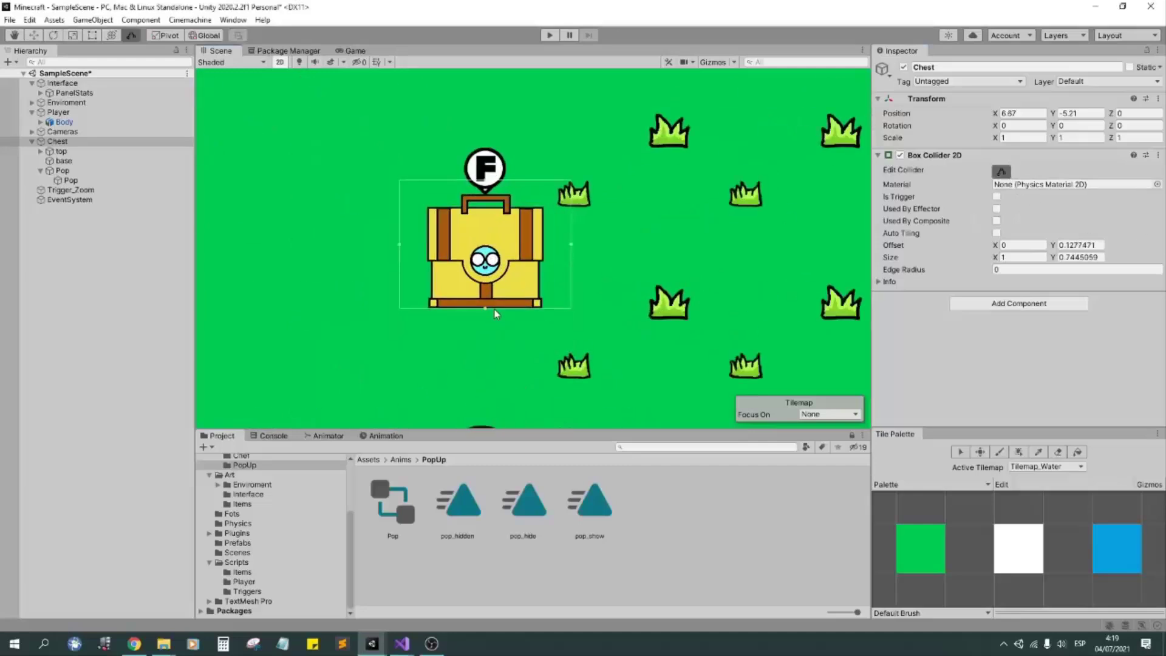
pyautogui.moveTo(485, 267); pyautogui.dragTo(485, 280)
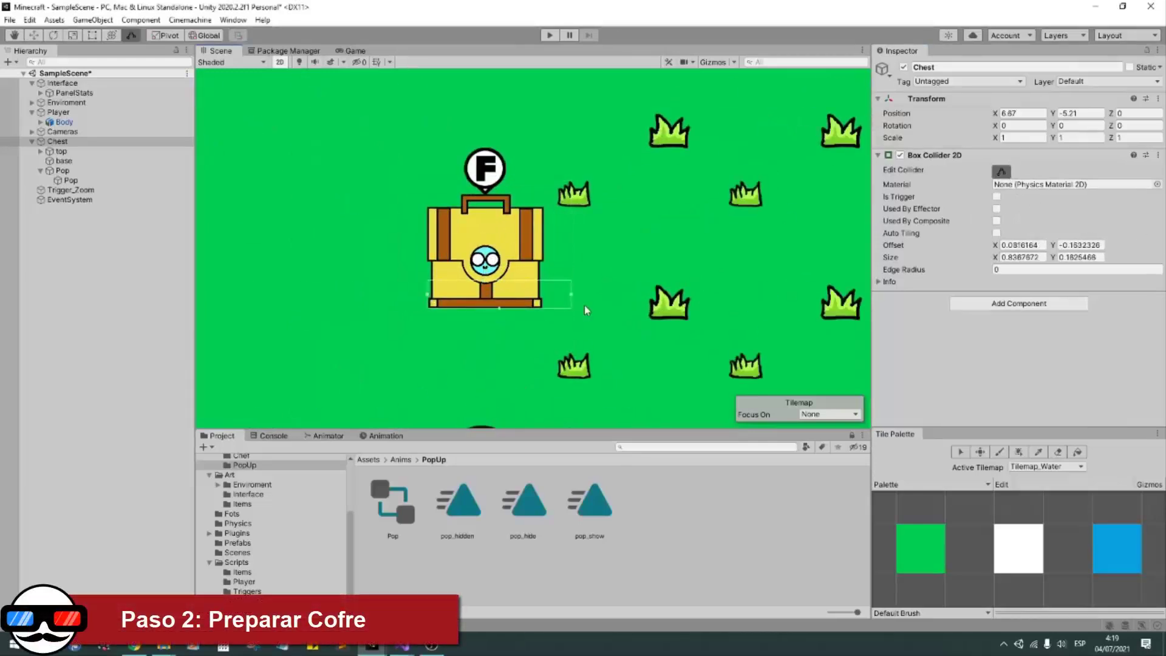
pyautogui.click(1001, 172)
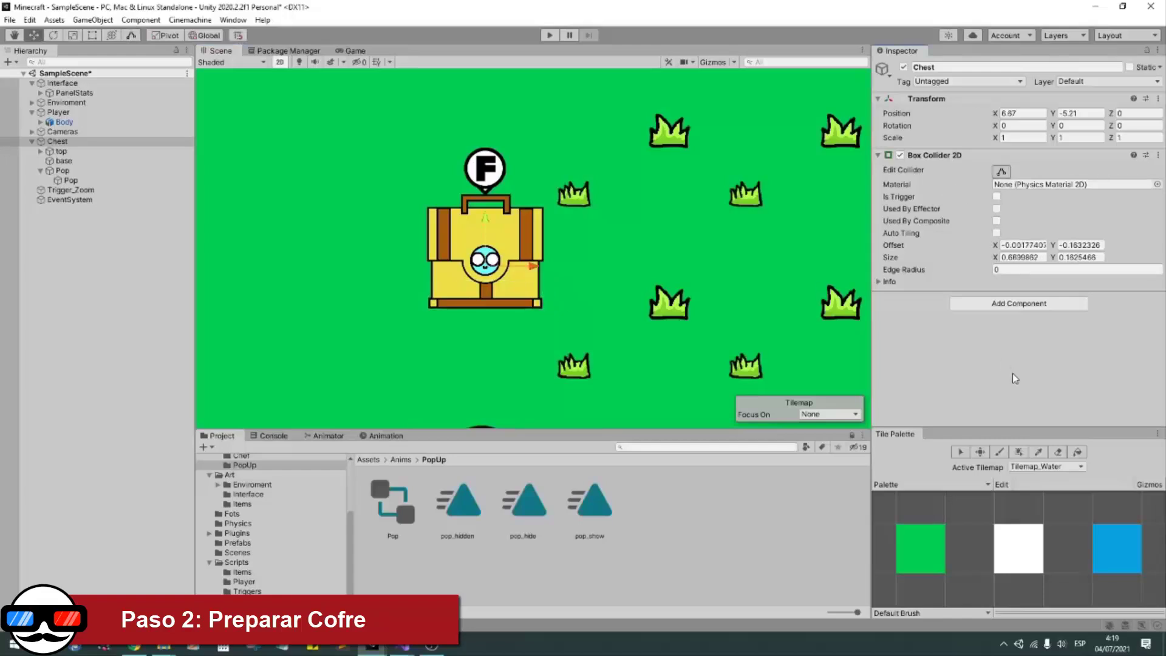
pyautogui.click(384, 434)
pyautogui.click(619, 551)
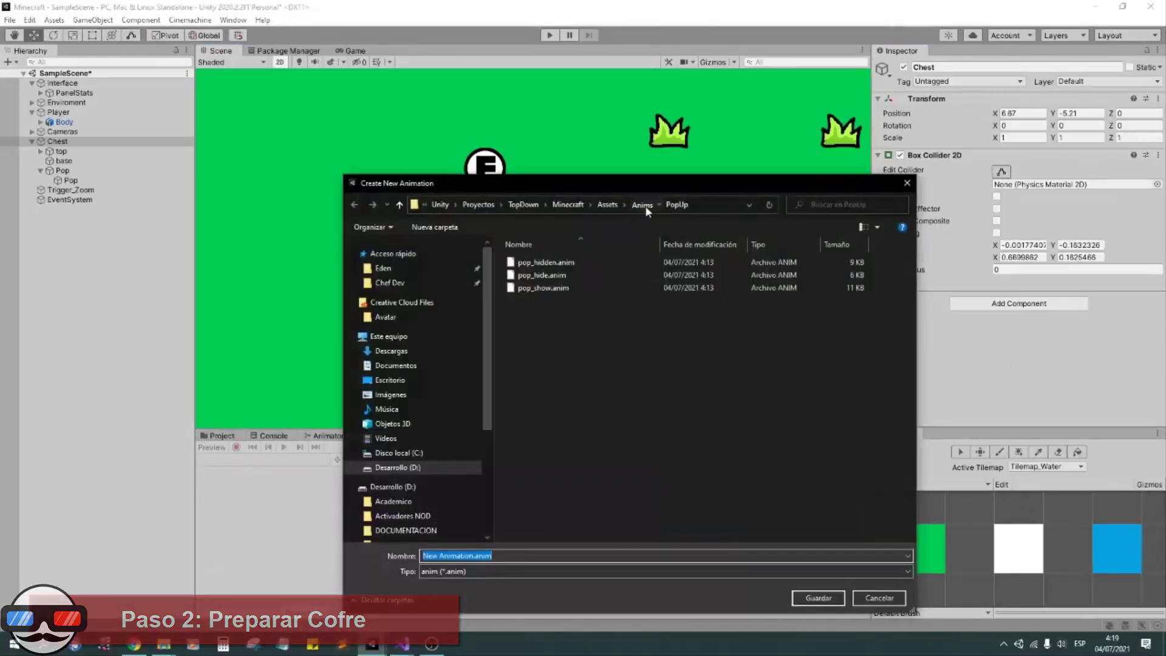
# Create a Chest folder inside Anims and save the new clip there as chest_stay.
pyautogui.rightClick(594, 339)
pyautogui.moveTo(759, 471)
pyautogui.click(804, 479)
pyautogui.write('Chest')
pyautogui.press('Return')
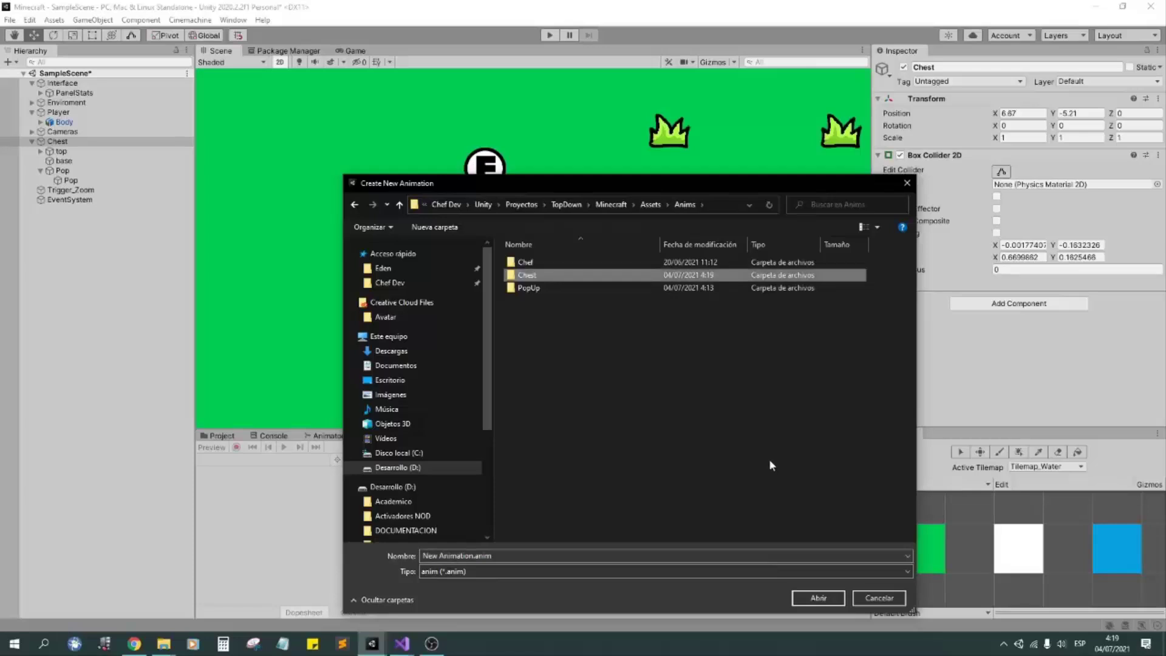
pyautogui.press('Return')
pyautogui.click(512, 556)
pyautogui.write('chest_stay')
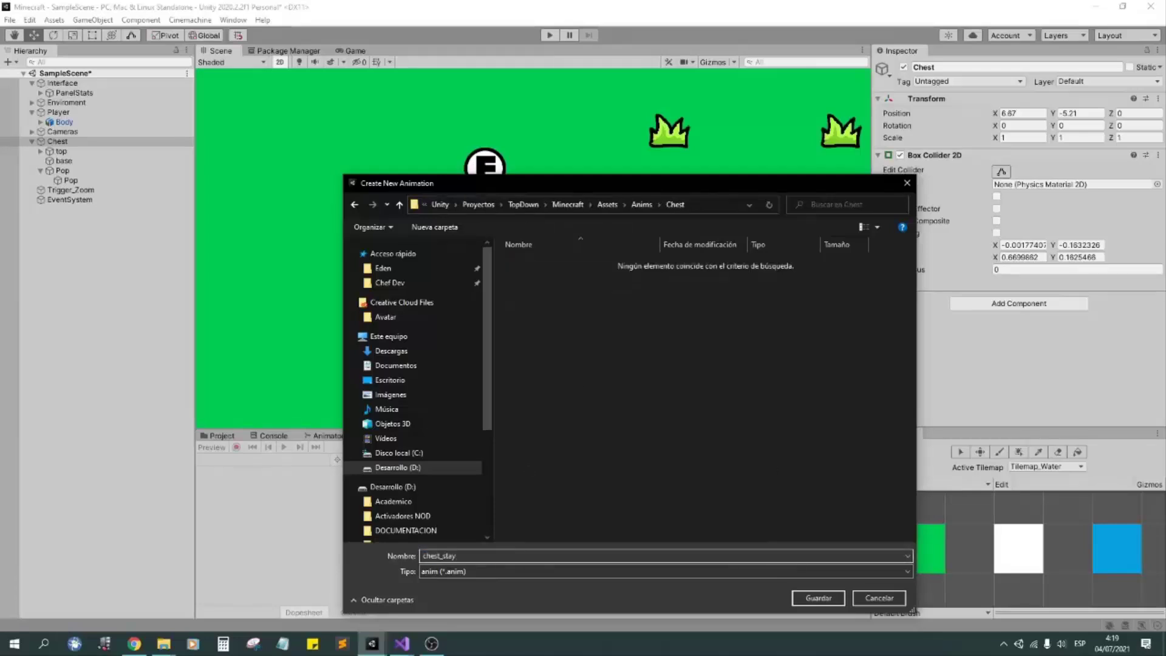
pyautogui.press('Return')
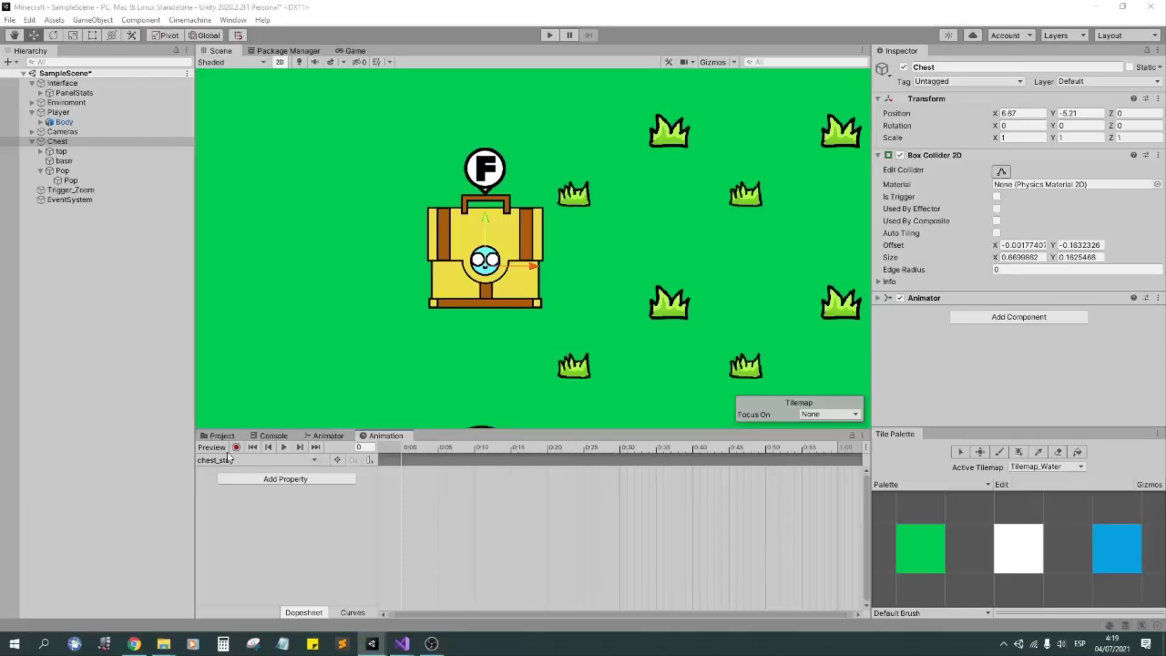
# Add frame-0 keys for the top's Rotation, the base's Scale and the top's Scale.
pyautogui.click(510, 315)
pyautogui.rightClick(898, 126)
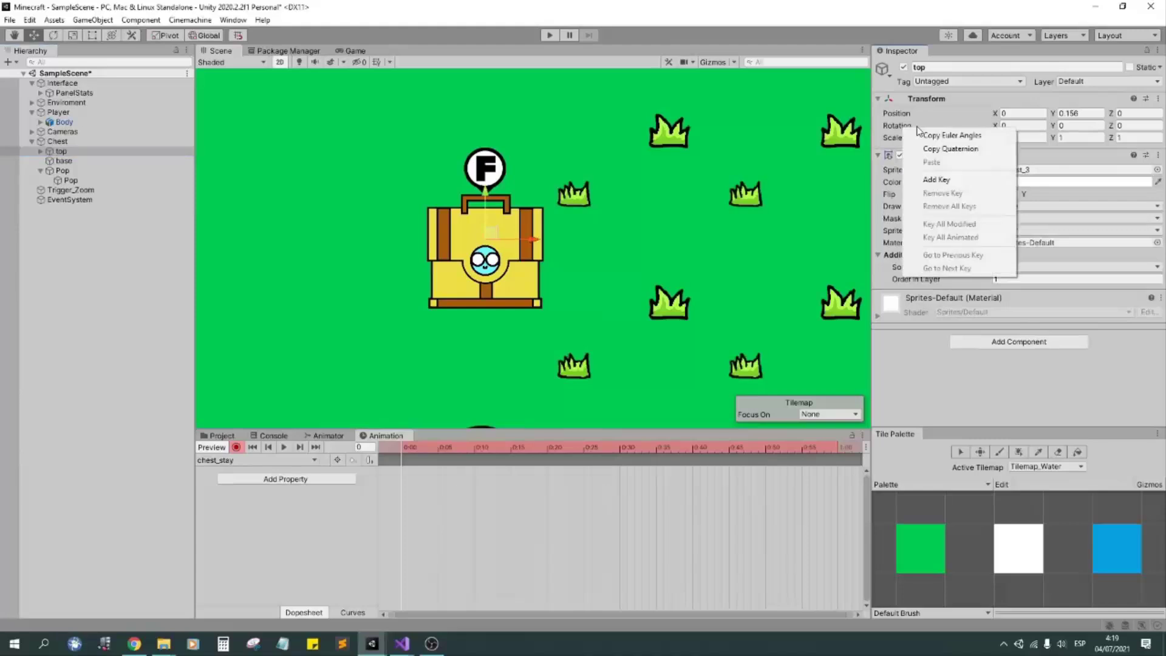
pyautogui.click(929, 177)
pyautogui.click(64, 160)
pyautogui.rightClick(892, 137)
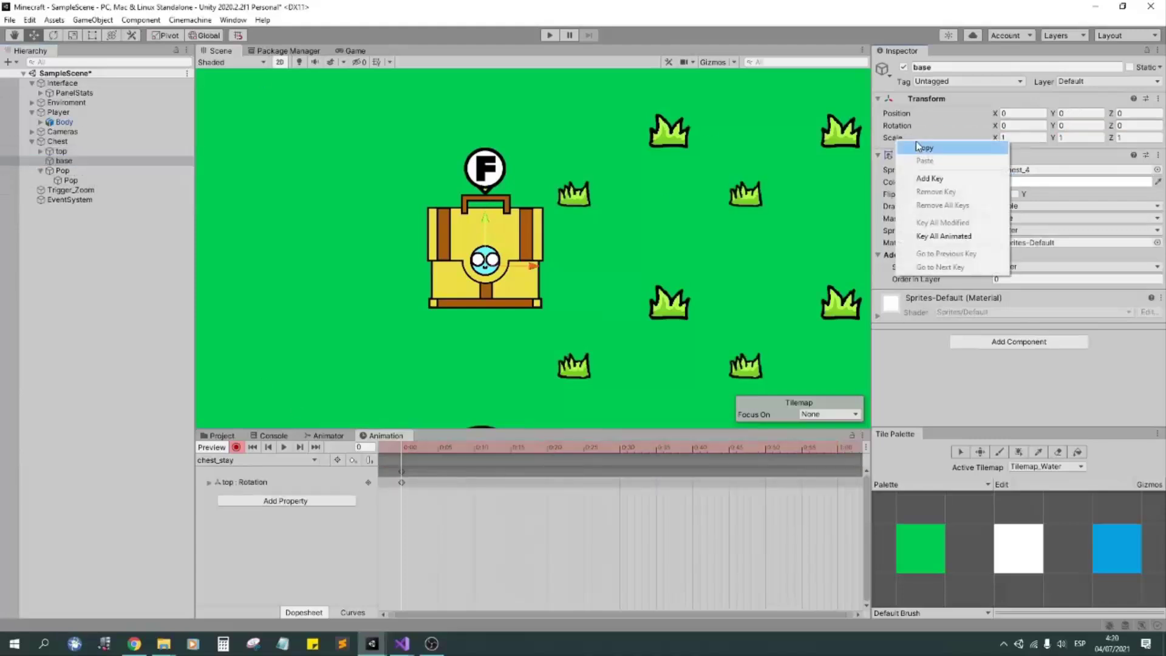
pyautogui.click(929, 180)
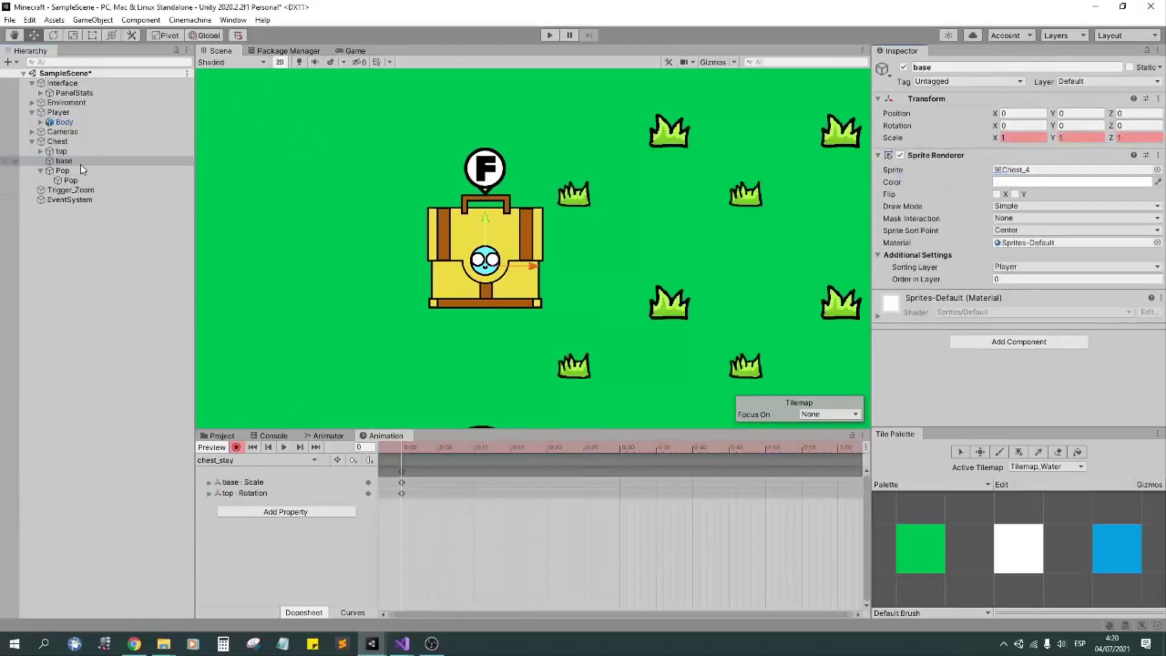
pyautogui.click(60, 151)
pyautogui.rightClick(893, 138)
pyautogui.click(946, 181)
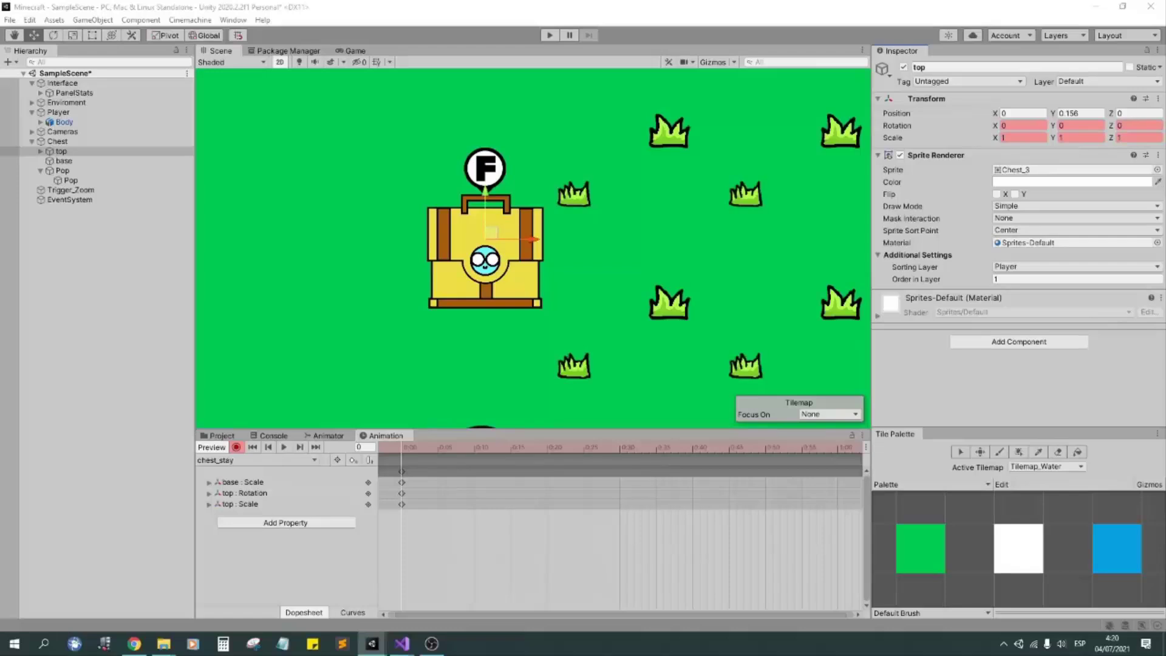
# Create a chest_open clip and paste the copied keyframes into it.
pyautogui.click(255, 460)
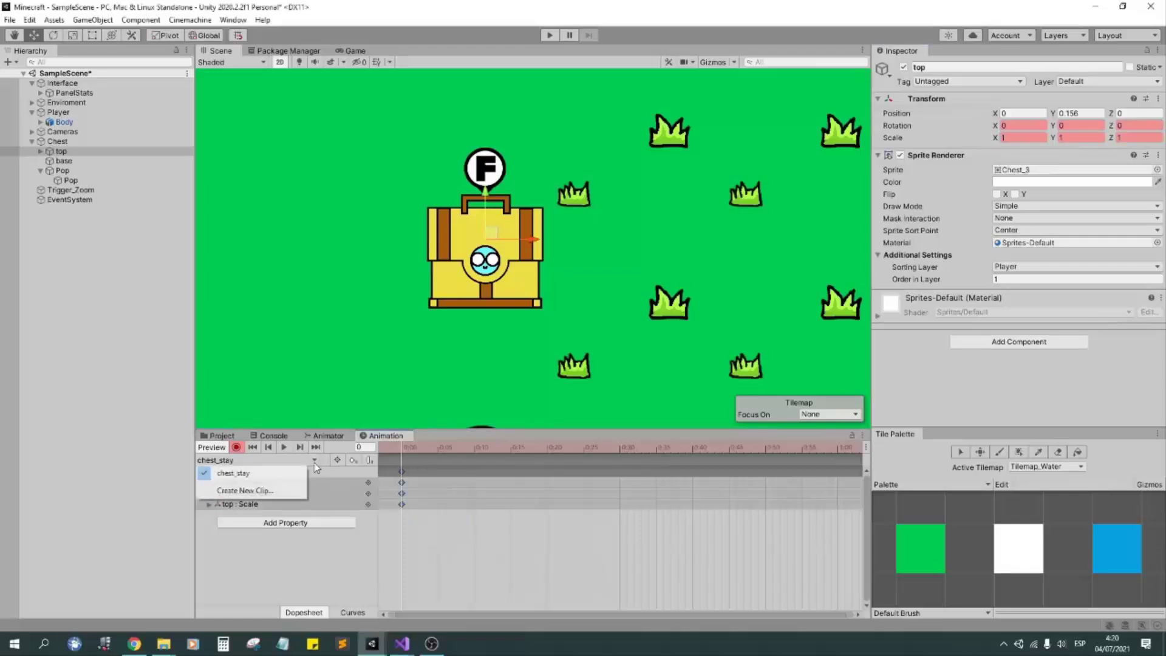
pyautogui.click(243, 486)
pyautogui.write('chest_s')
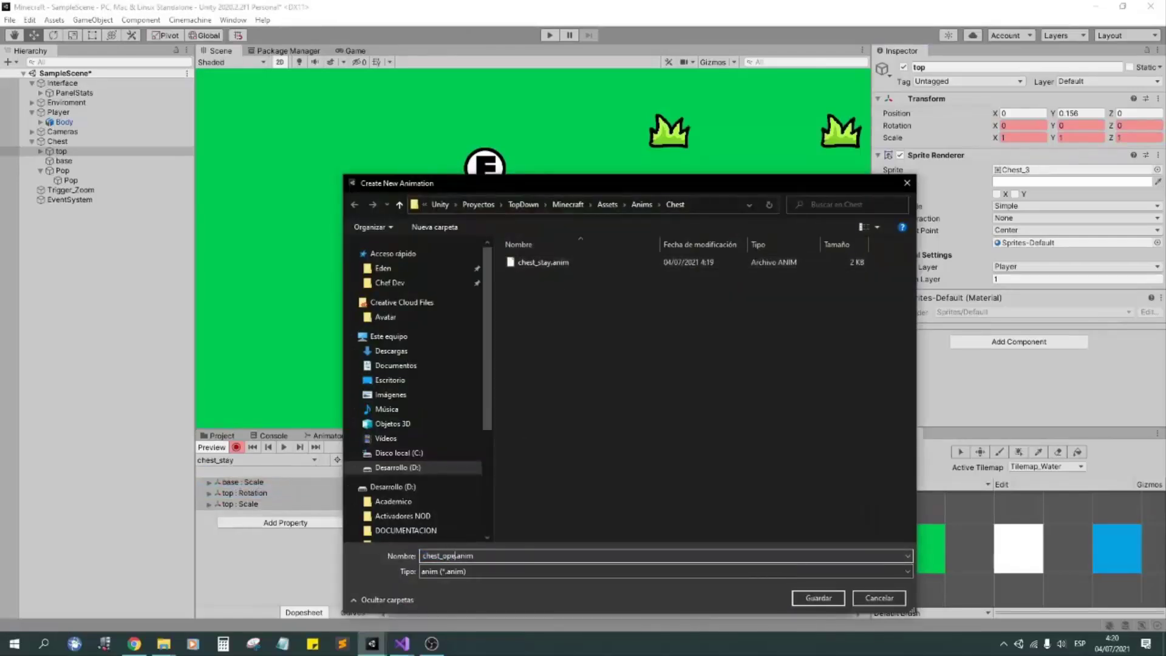
pyautogui.write('n')
pyautogui.press('Return')
pyautogui.hotkey('ctrl', 'v')
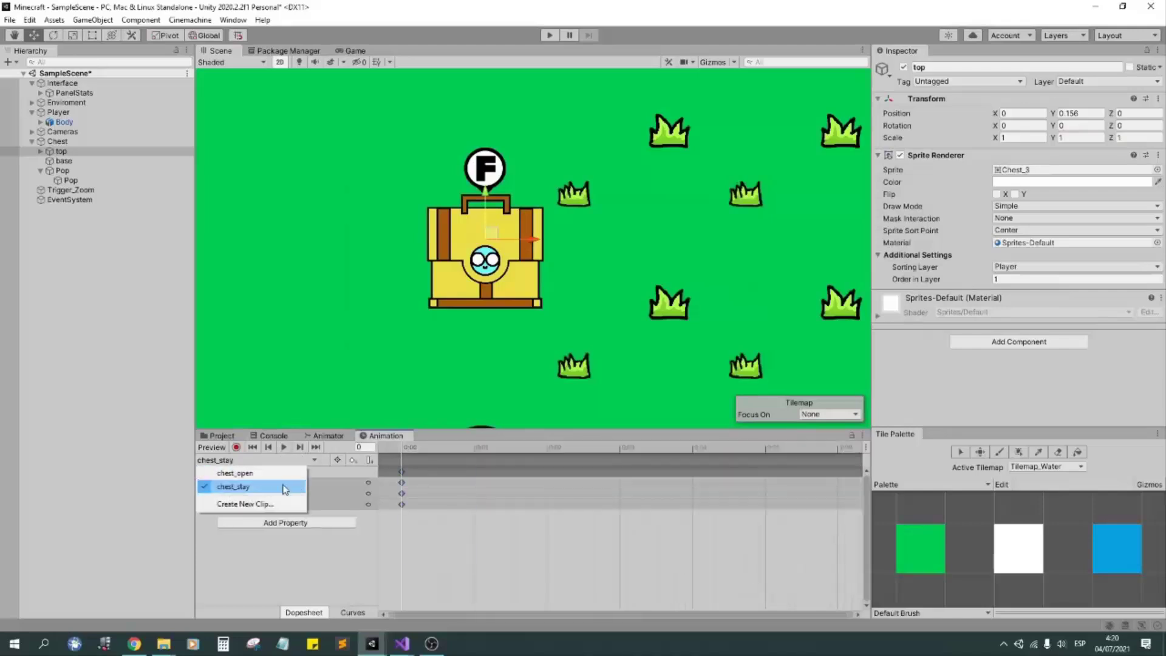
pyautogui.moveTo(425, 456); pyautogui.dragTo(474, 469)
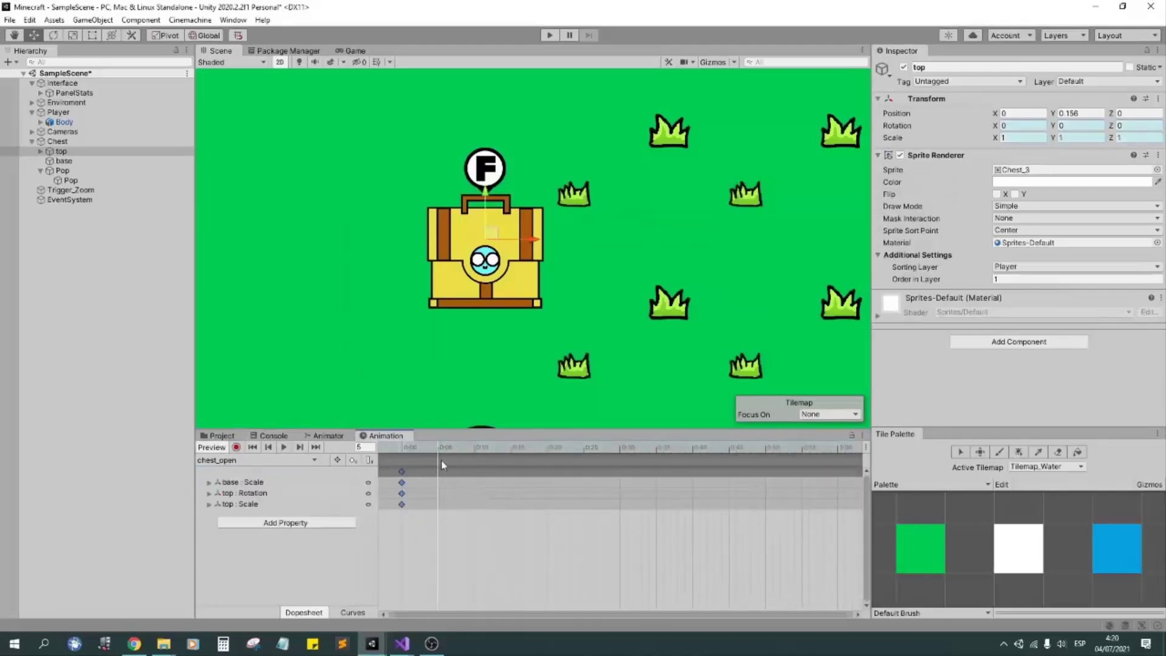
pyautogui.scroll(4, 434, 486)
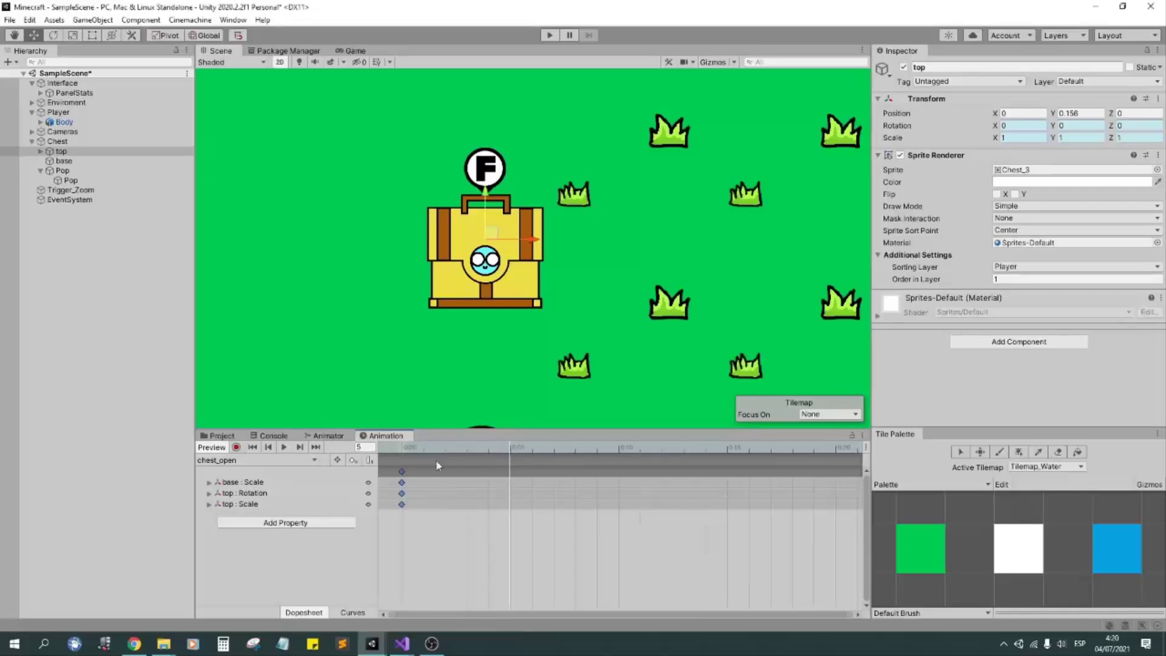
# In record mode, squash the lid's height to 0.91 and keyframe the lid's position at frame 5.
pyautogui.click(236, 447)
pyautogui.moveTo(1053, 137); pyautogui.dragTo(1051, 141)
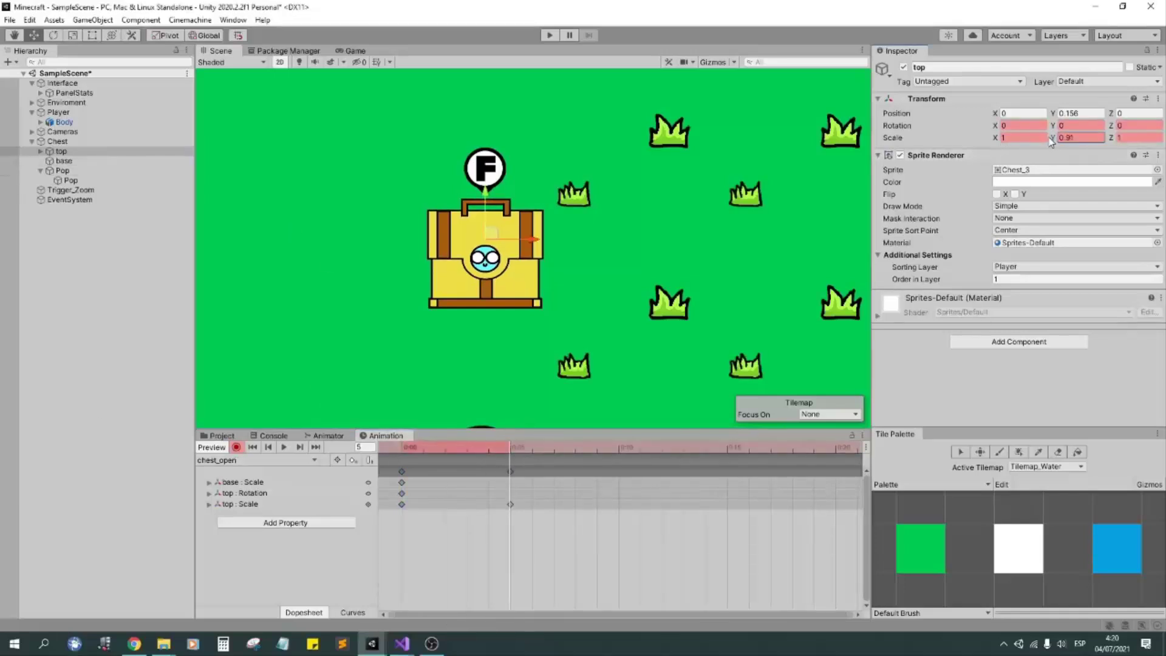
pyautogui.hotkey('ctrl', 'z')
pyautogui.hotkey('ctrl', 'z')
pyautogui.hotkey('ctrl', 'z')
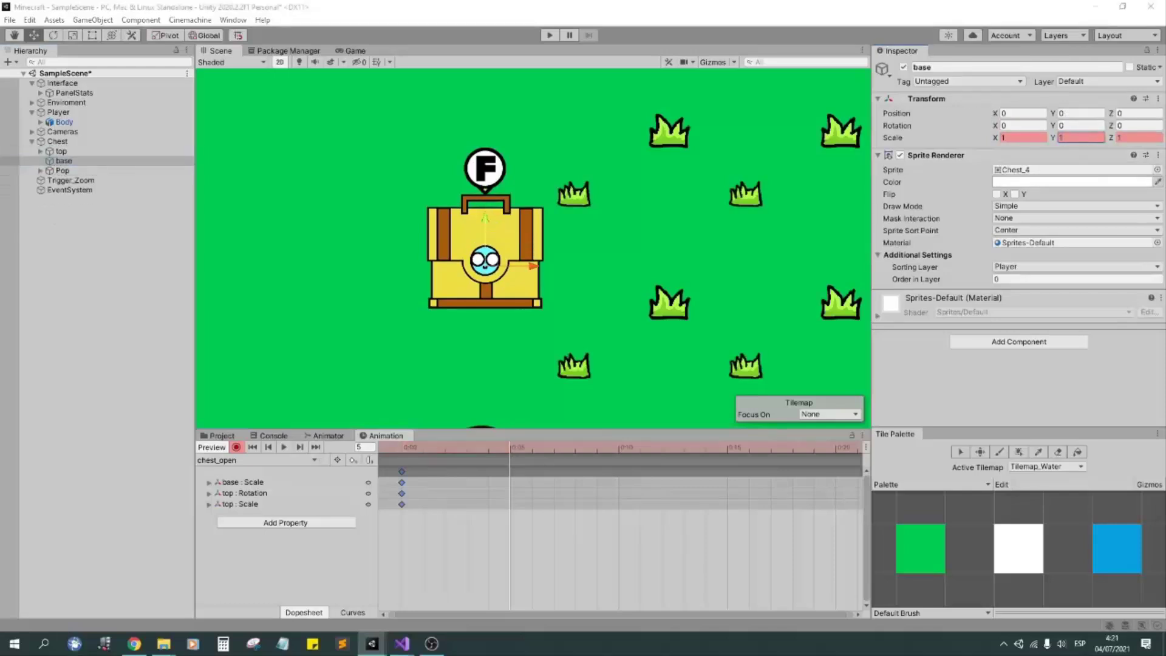
pyautogui.moveTo(508, 466); pyautogui.dragTo(381, 456)
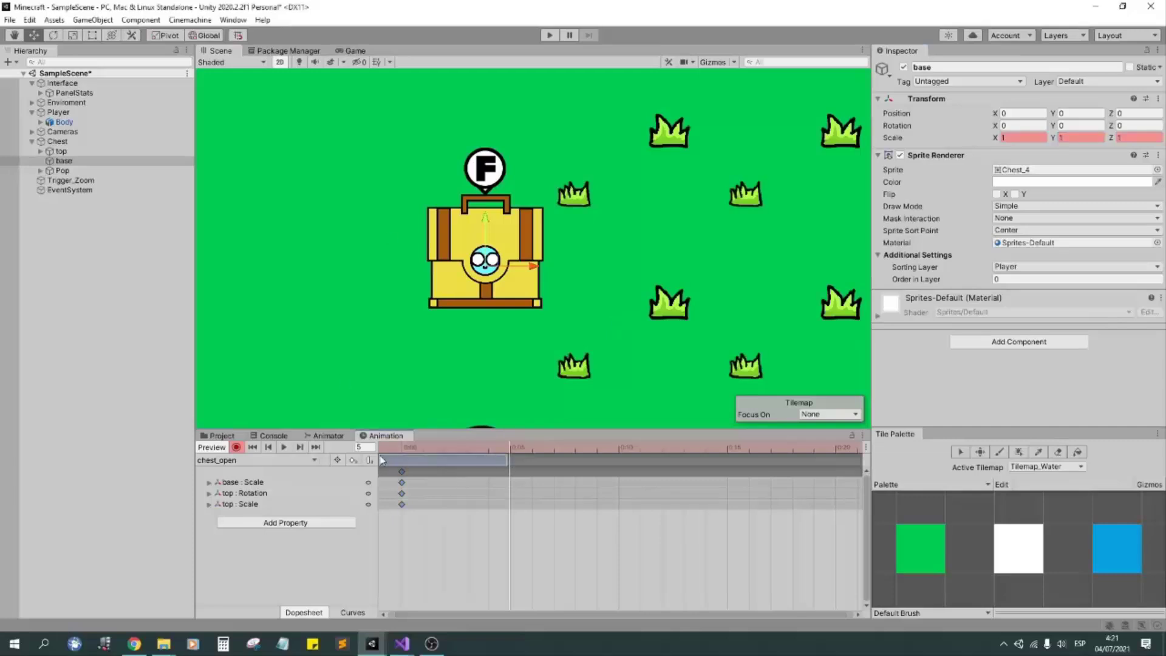
pyautogui.hotkey('ctrl', 'y')
pyautogui.hotkey('ctrl', 'y')
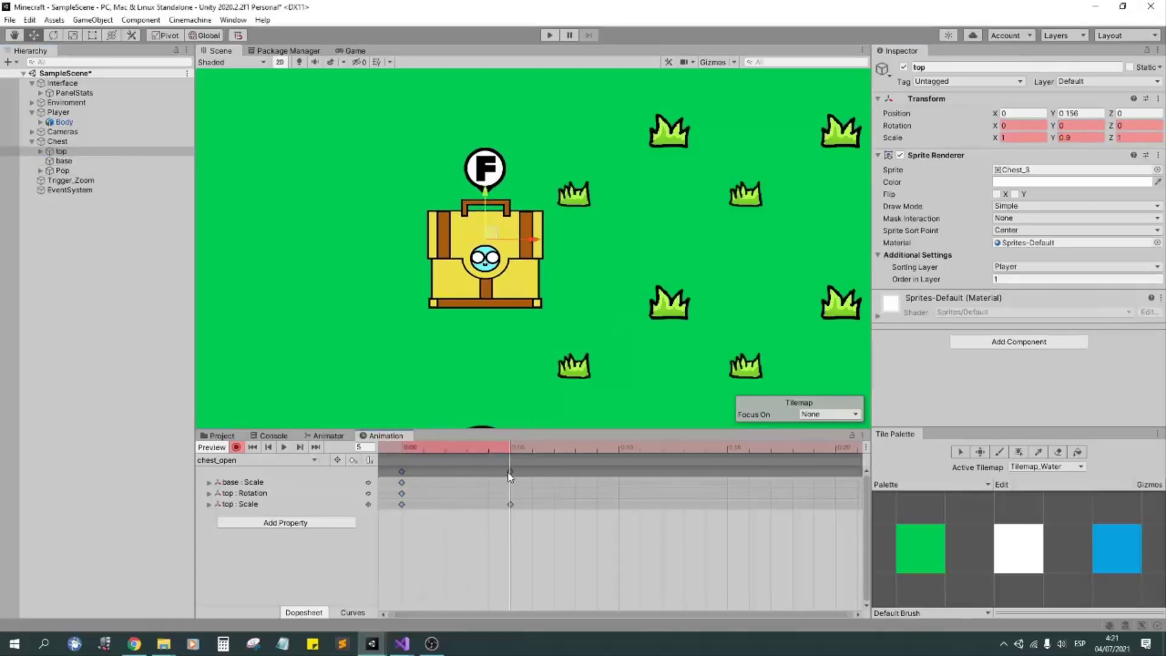
pyautogui.moveTo(485, 195); pyautogui.dragTo(486, 193)
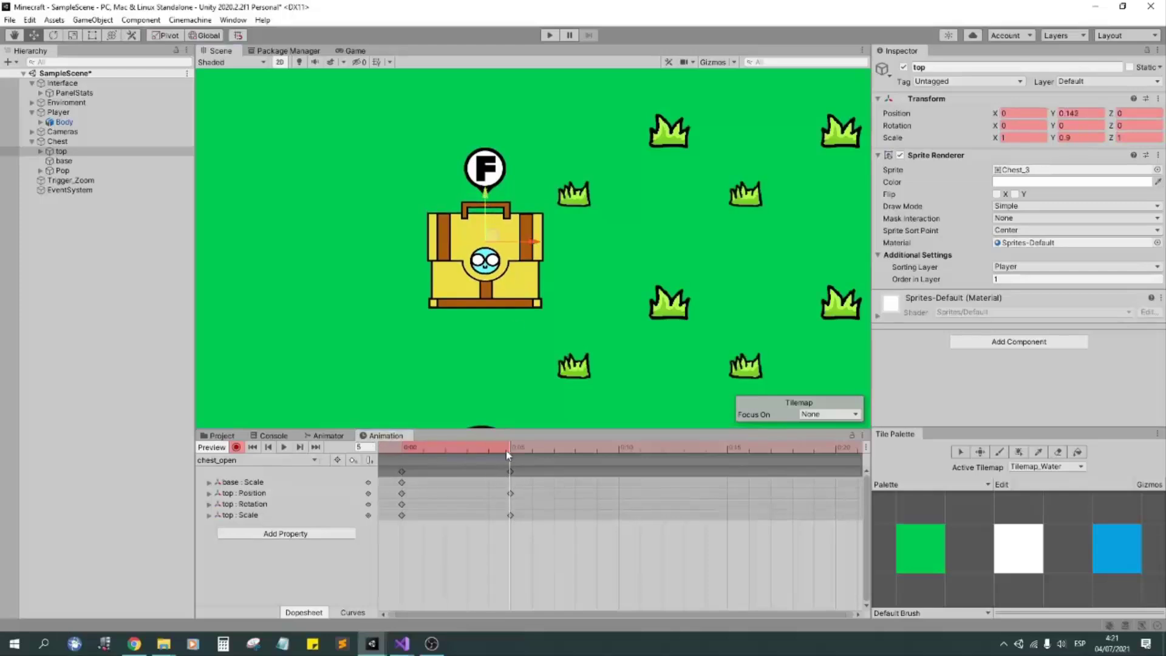
pyautogui.moveTo(510, 448); pyautogui.dragTo(497, 479)
# Compare against chest_stay, then in chest_open raise the lid above the base at frame 5.
pyautogui.click(292, 459)
pyautogui.click(285, 483)
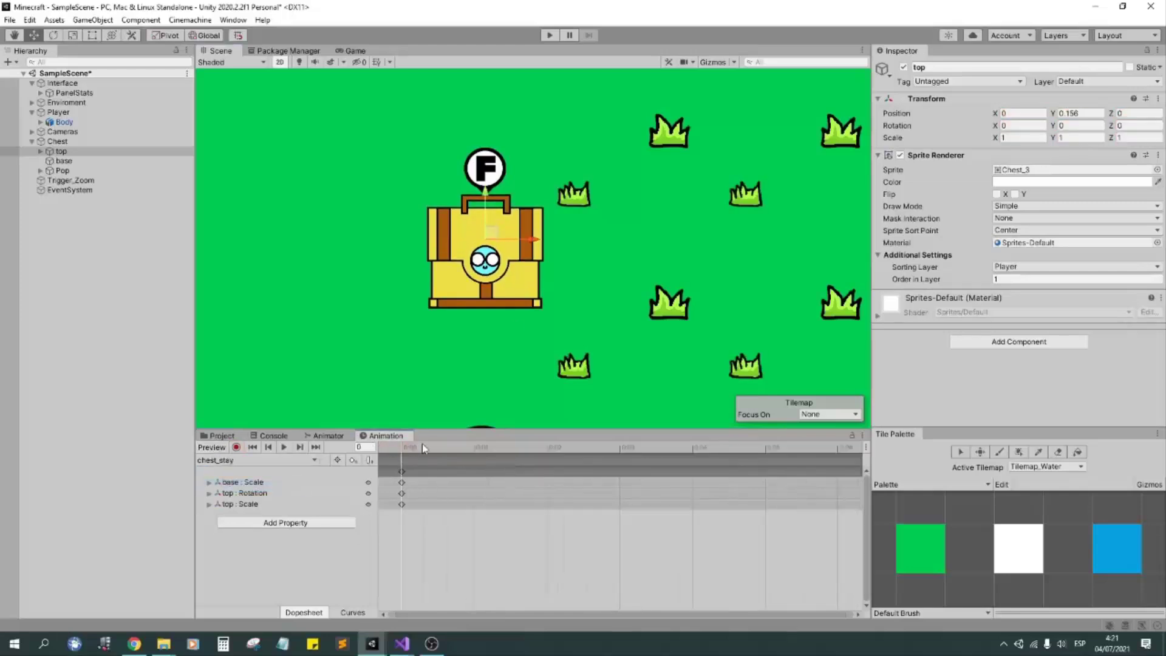
pyautogui.rightClick(898, 126)
pyautogui.click(314, 460)
pyautogui.click(286, 472)
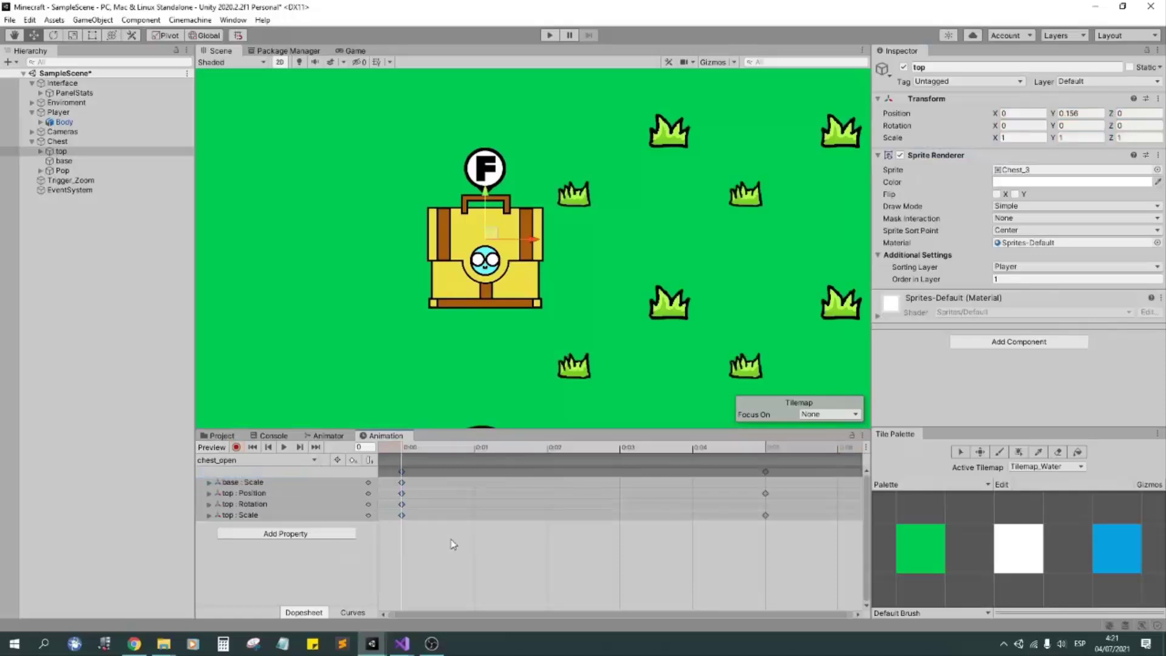
pyautogui.click(765, 448)
pyautogui.scroll(-5, 615, 497)
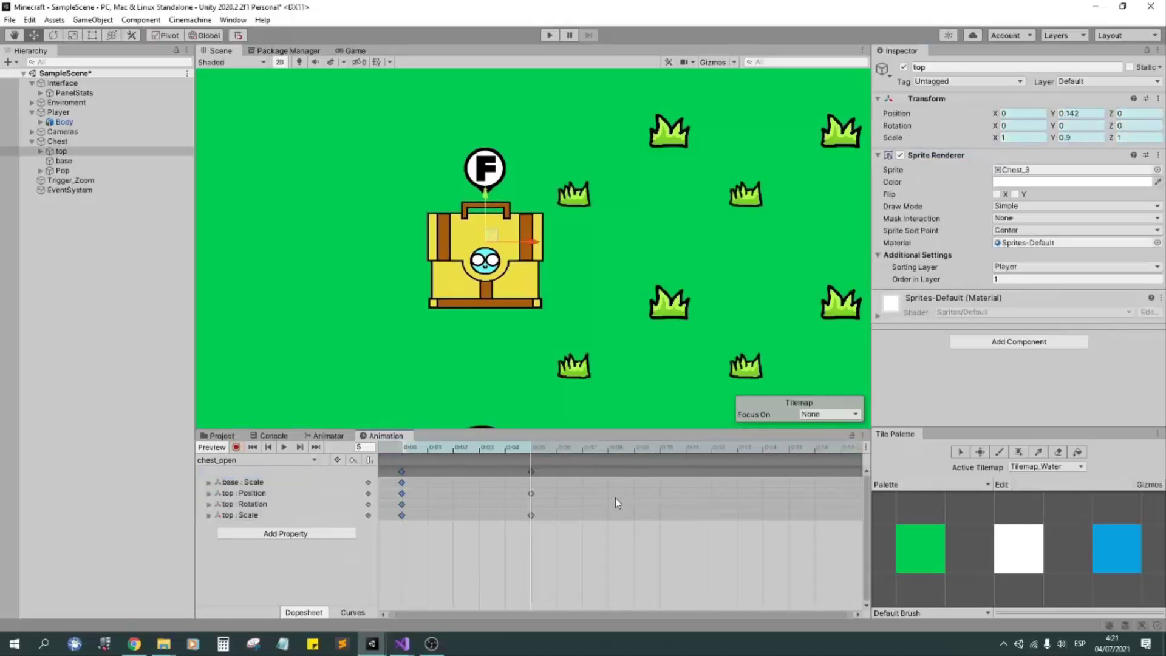
pyautogui.scroll(-3, 601, 424)
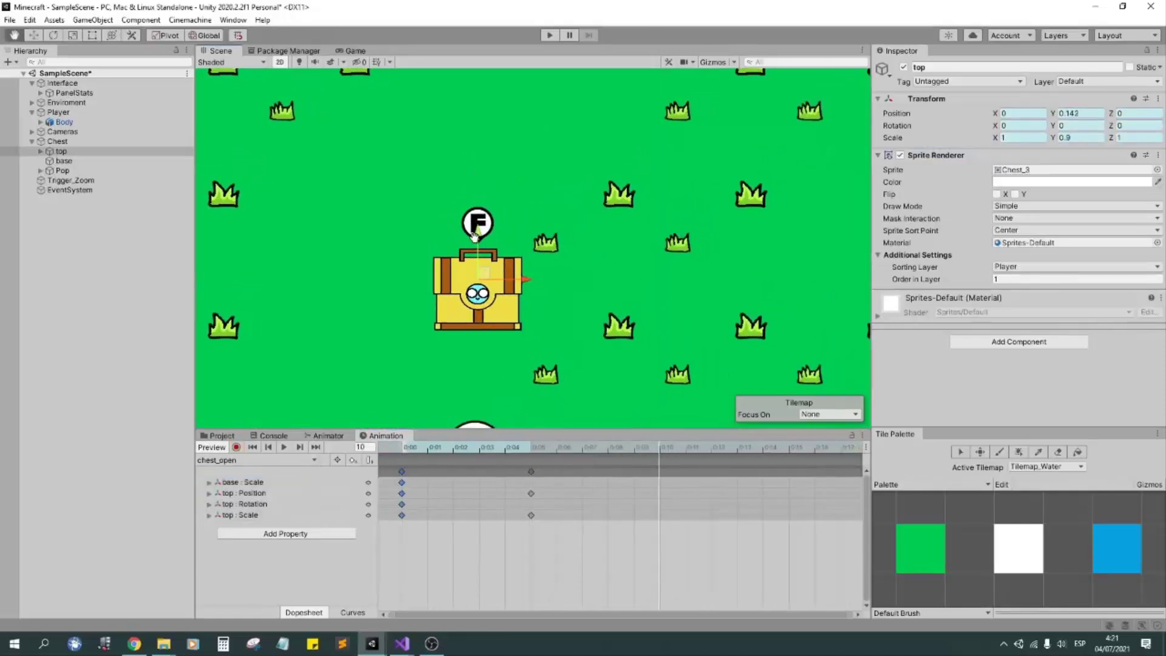
pyautogui.moveTo(481, 243); pyautogui.dragTo(485, 146)
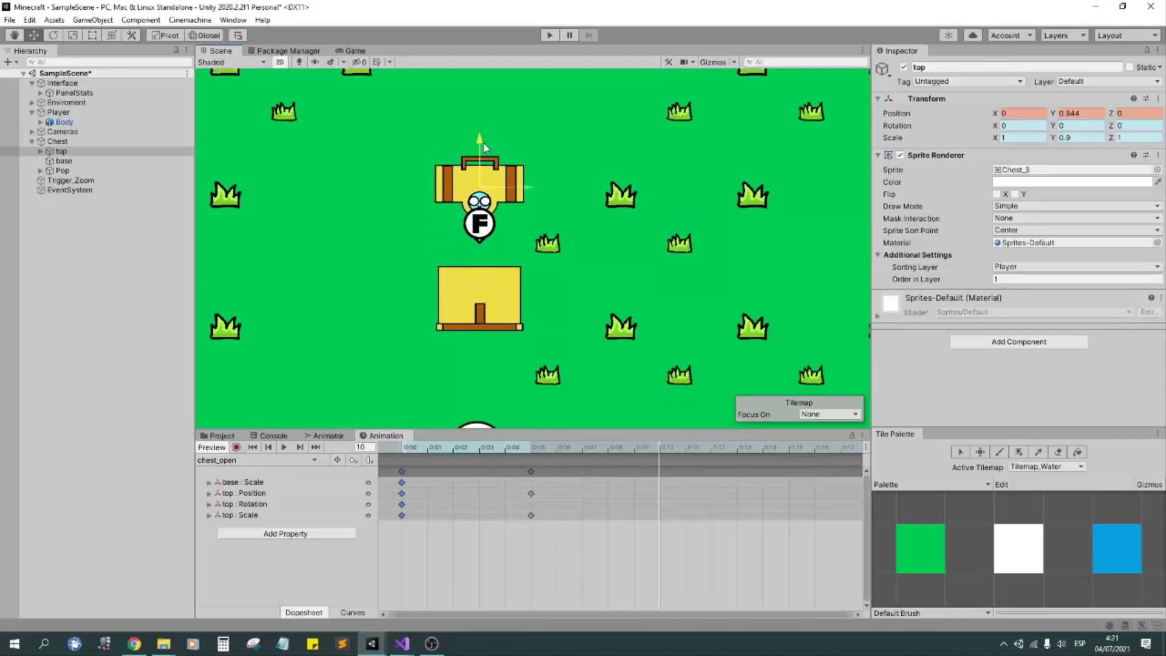
pyautogui.scroll(2, 512, 257)
pyautogui.click(719, 443)
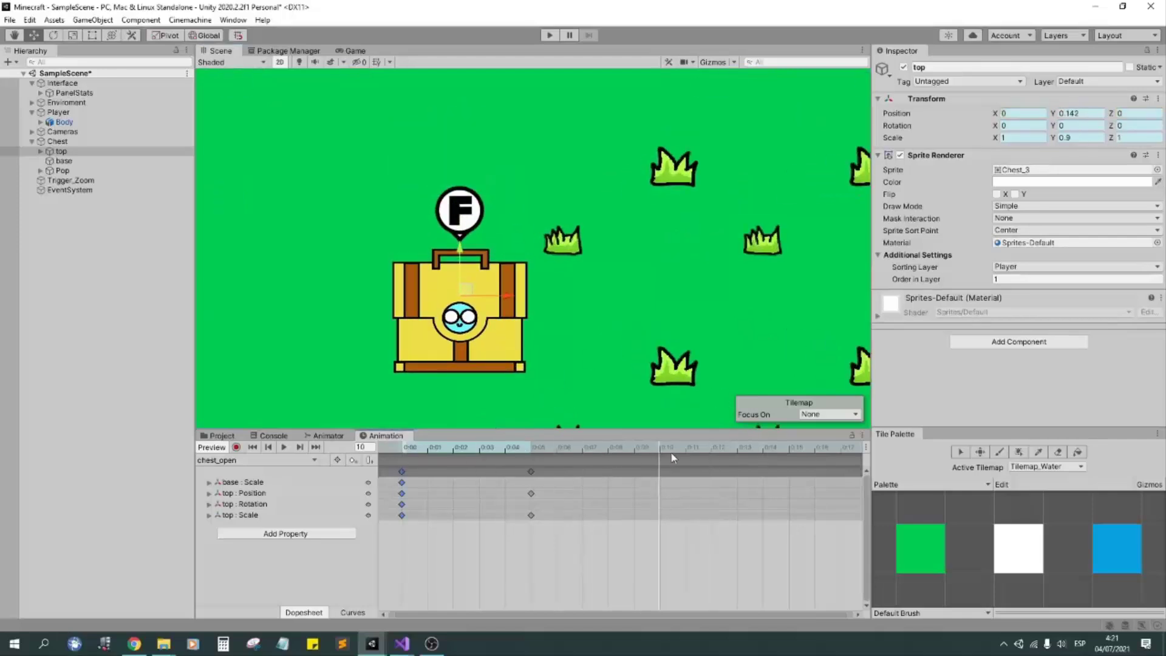
# Record the lid at Position Y 0.78 and Scale Y 1.05 at frame 10.
pyautogui.click(236, 447)
pyautogui.moveTo(472, 288); pyautogui.dragTo(472, 161)
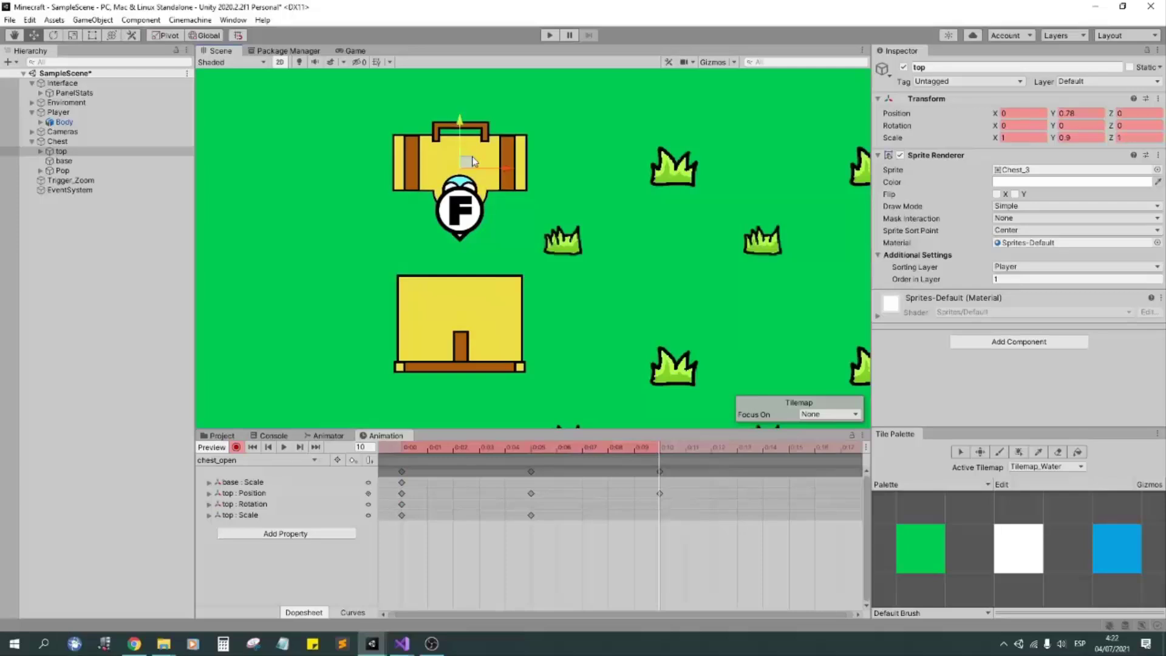
pyautogui.write('1.05')
pyautogui.click(538, 456)
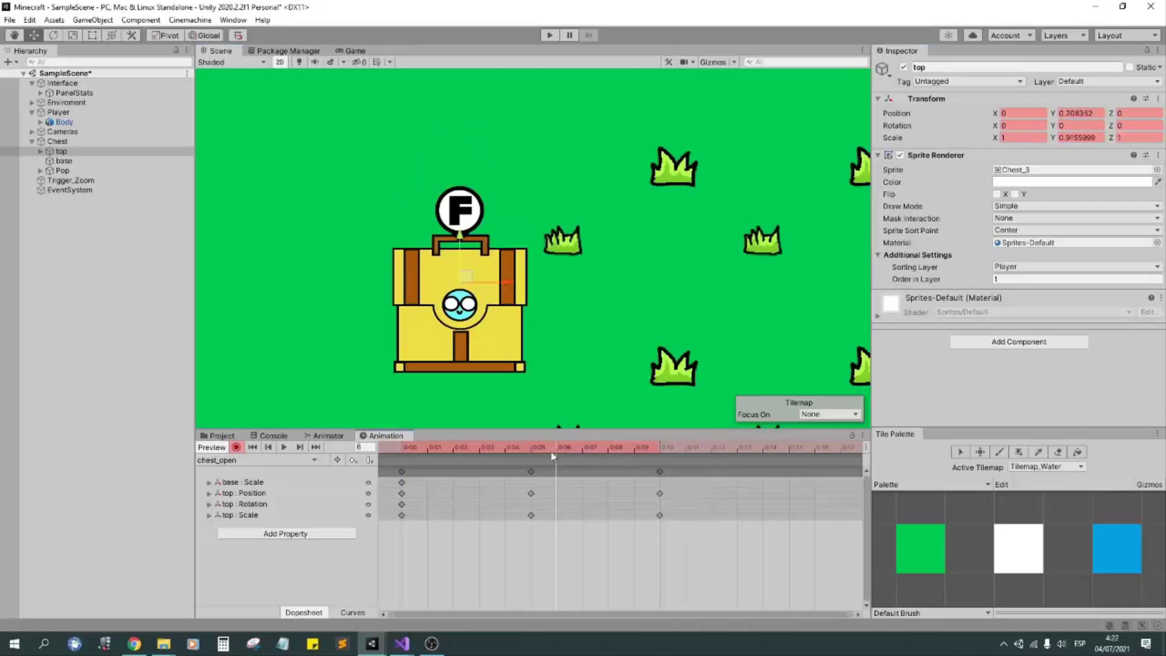
pyautogui.click(650, 448)
pyautogui.click(401, 483)
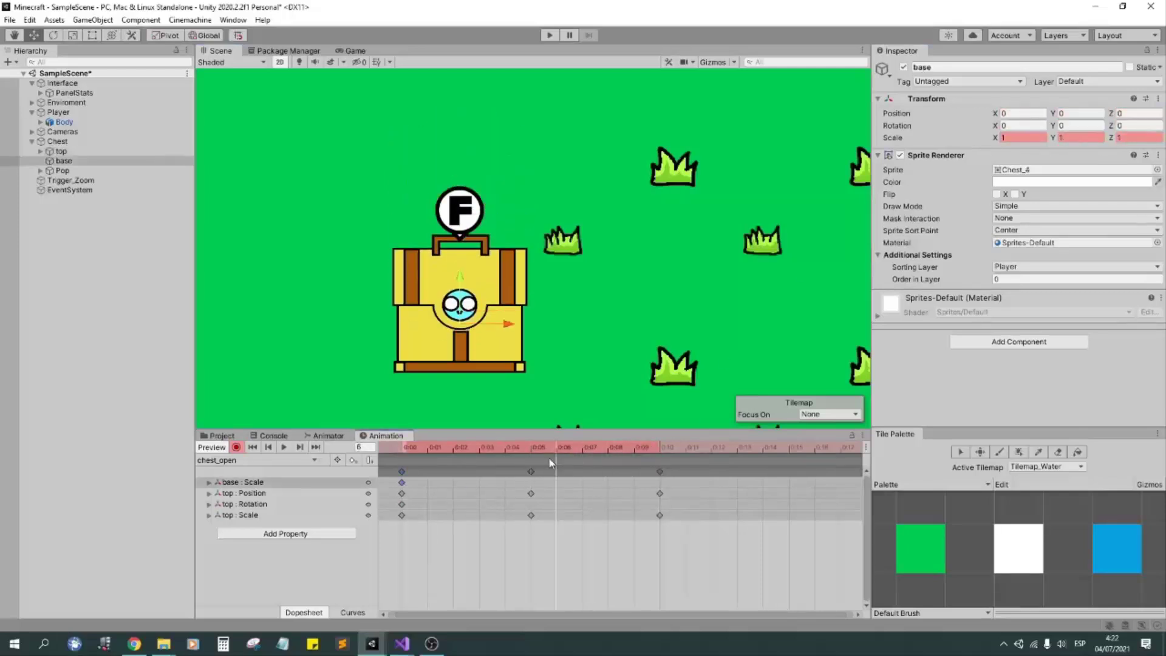
pyautogui.click(401, 504)
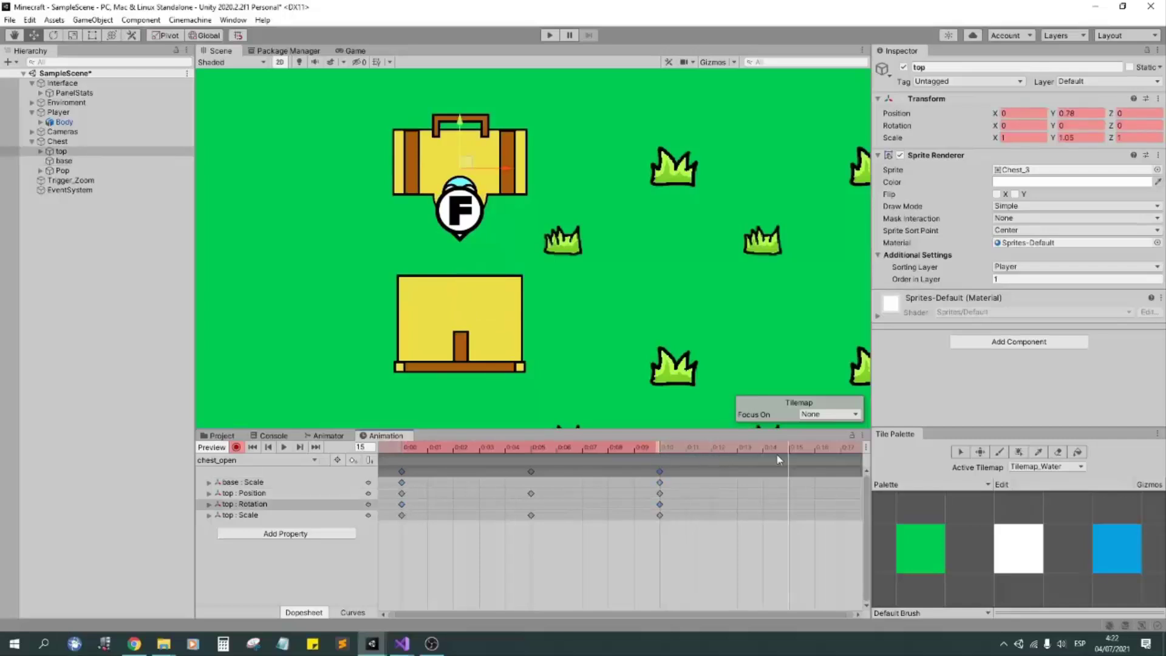
pyautogui.scroll(-2, 734, 462)
pyautogui.click(713, 455)
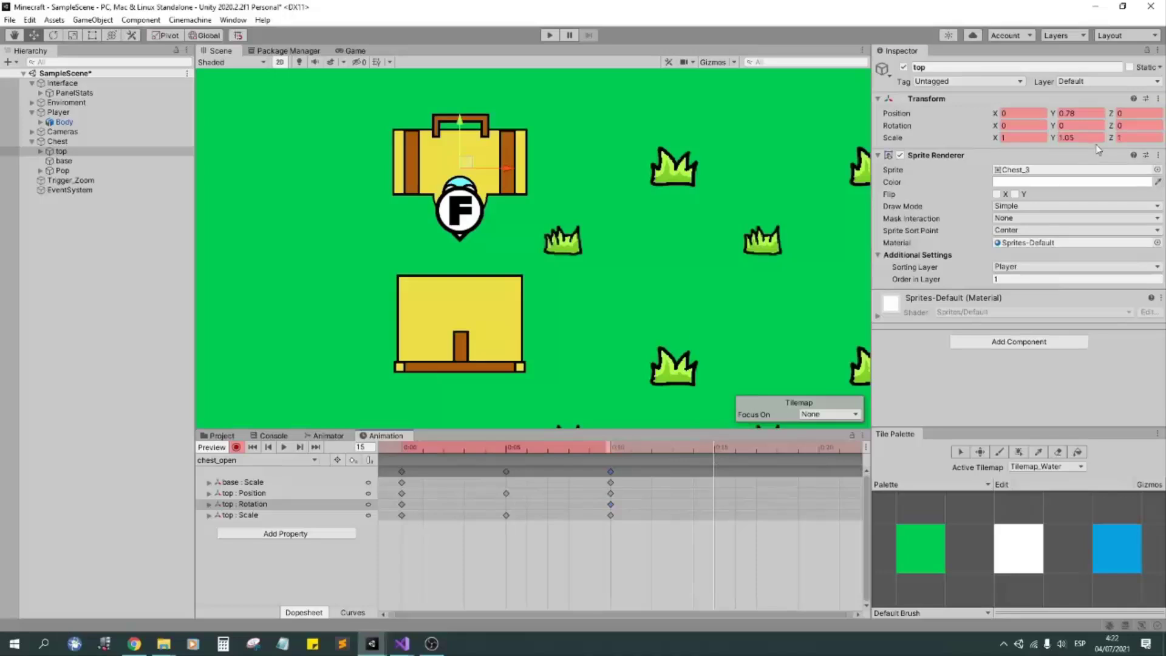
pyautogui.click(674, 453)
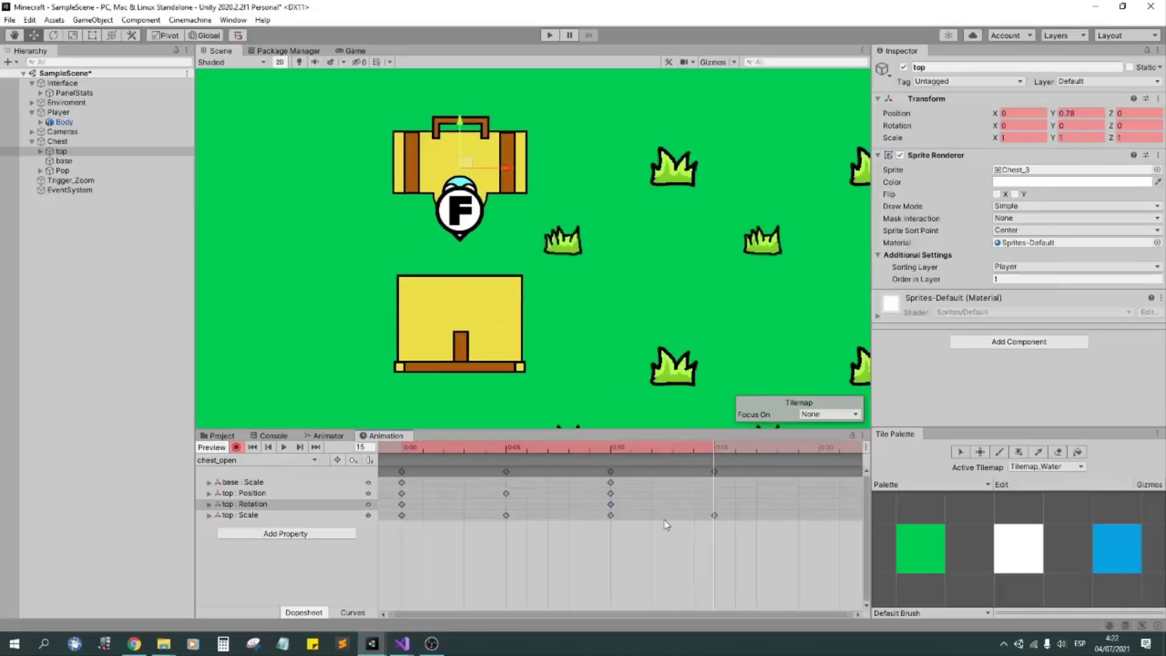
# Copy the frame-0 keys and frame-10 lid keys to frame 15, then start another new clip.
pyautogui.moveTo(385, 540); pyautogui.dragTo(419, 467)
pyautogui.hotkey('ctrl', 'c')
pyautogui.hotkey('ctrl', 'v')
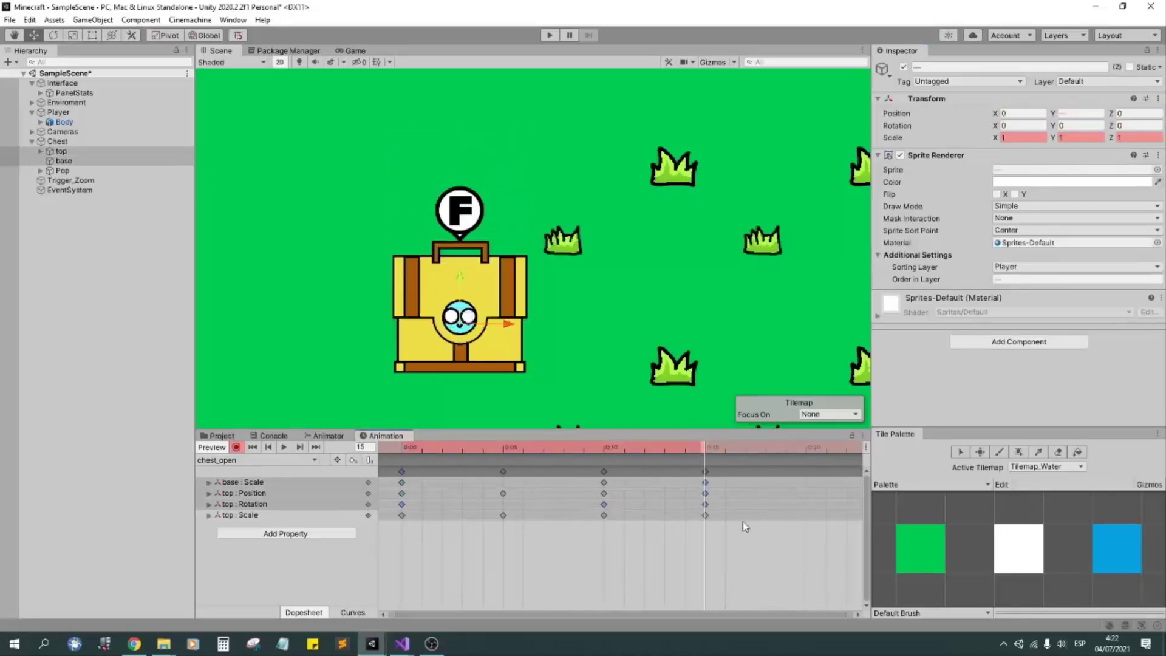
pyautogui.press('Delete')
pyautogui.moveTo(683, 454); pyautogui.dragTo(707, 455)
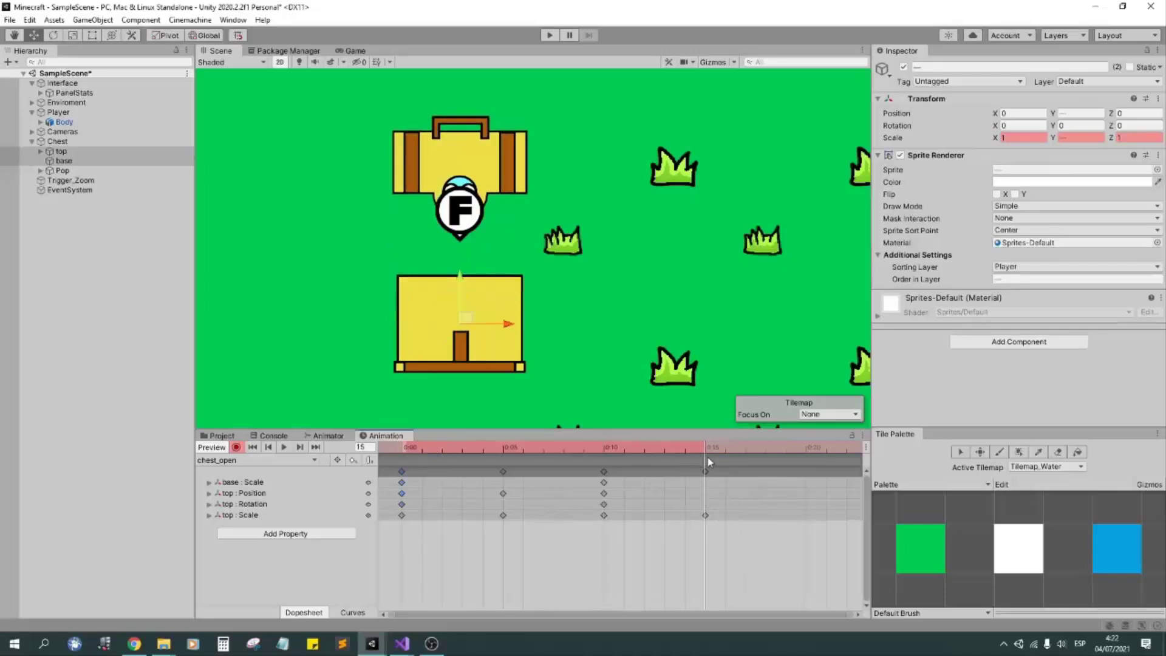
pyautogui.click(606, 493)
pyautogui.keyDown('shift'); pyautogui.click(606, 504); pyautogui.keyUp('shift')
pyautogui.hotkey('ctrl', 'c')
pyautogui.hotkey('ctrl', 'v')
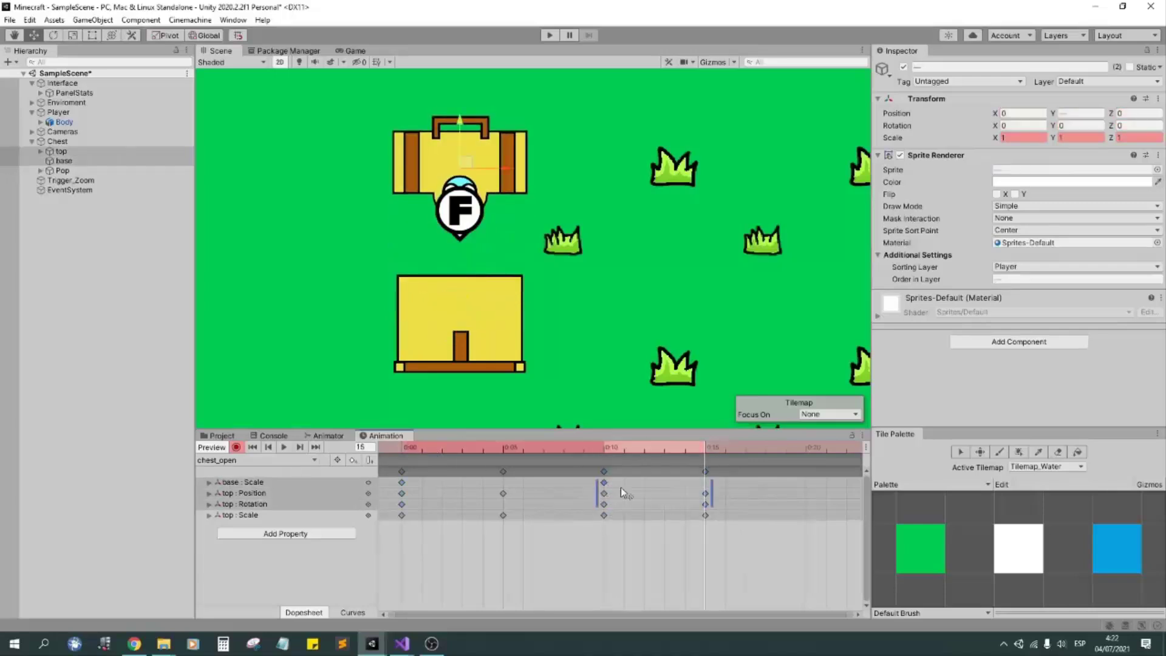
pyautogui.click(603, 482)
pyautogui.click(415, 449)
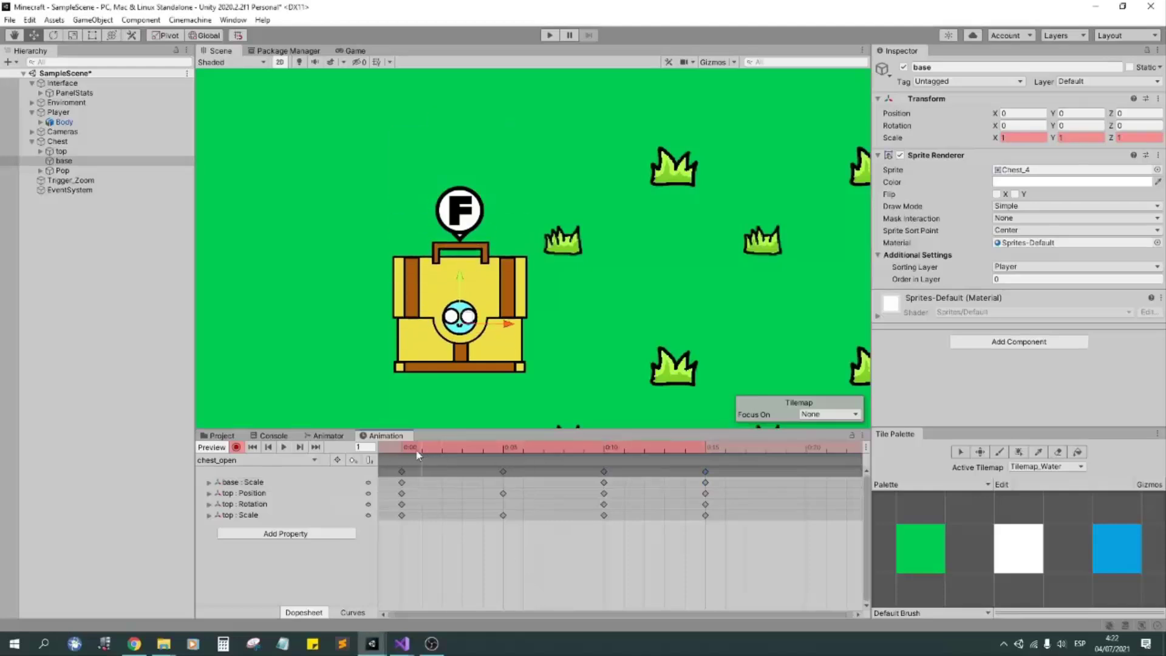
pyautogui.click(255, 460)
pyautogui.click(249, 504)
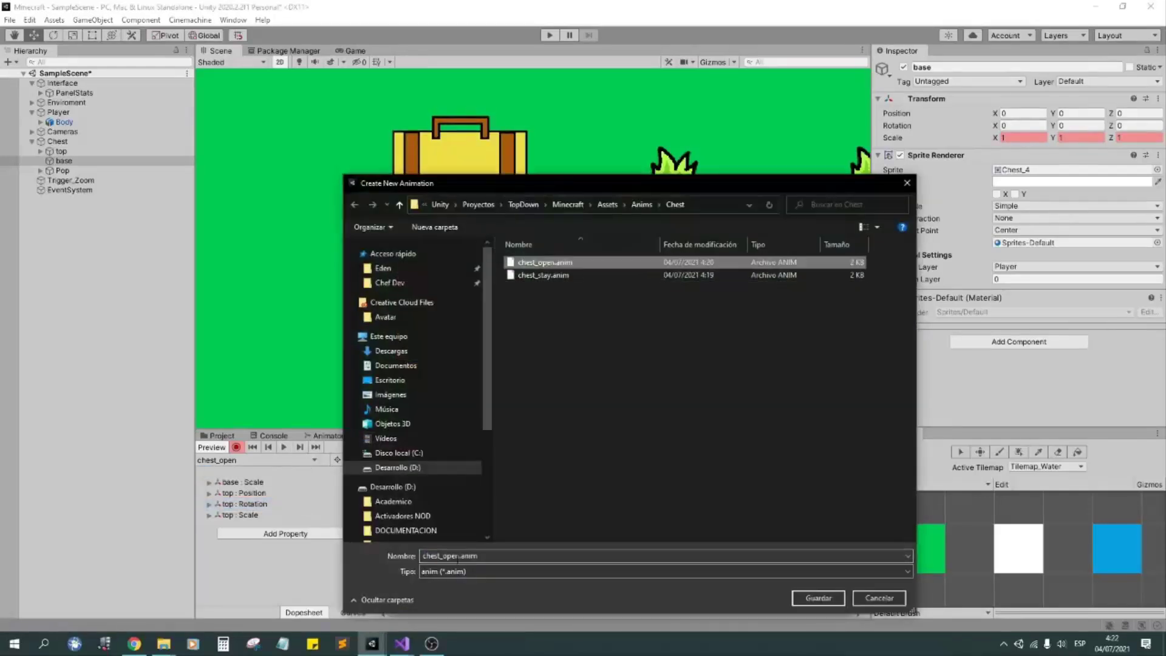
# Save the new clip as chest_close.anim and preview it at frame 15.
pyautogui.doubleClick(457, 556)
pyautogui.write('close')
pyautogui.press('Return')
pyautogui.click(272, 461)
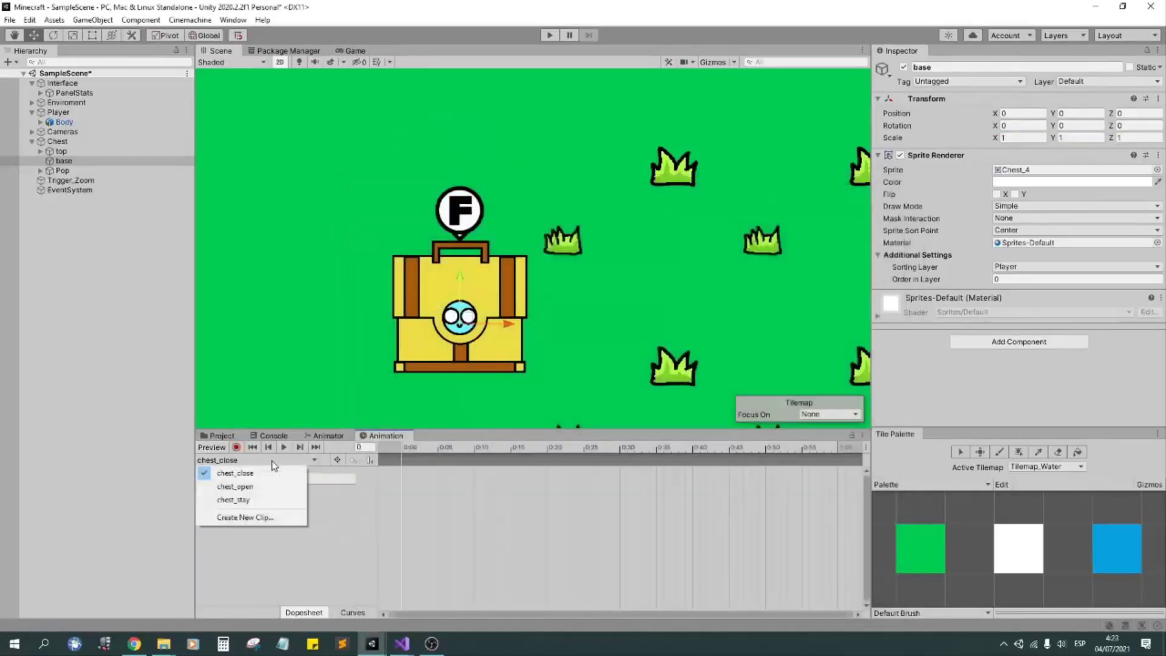
pyautogui.click(235, 472)
pyautogui.click(285, 461)
pyautogui.click(235, 472)
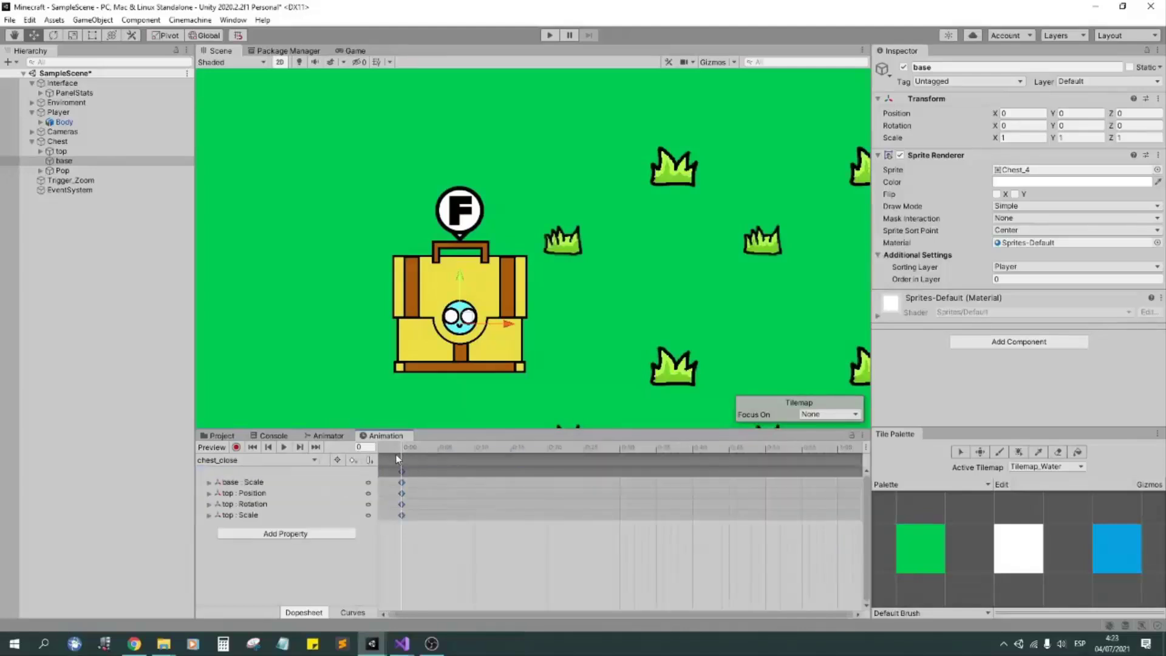
pyautogui.moveTo(398, 459); pyautogui.dragTo(512, 456)
# Paste the keys copied from chest_open into the chest_close clip.
pyautogui.click(285, 460)
pyautogui.click(235, 483)
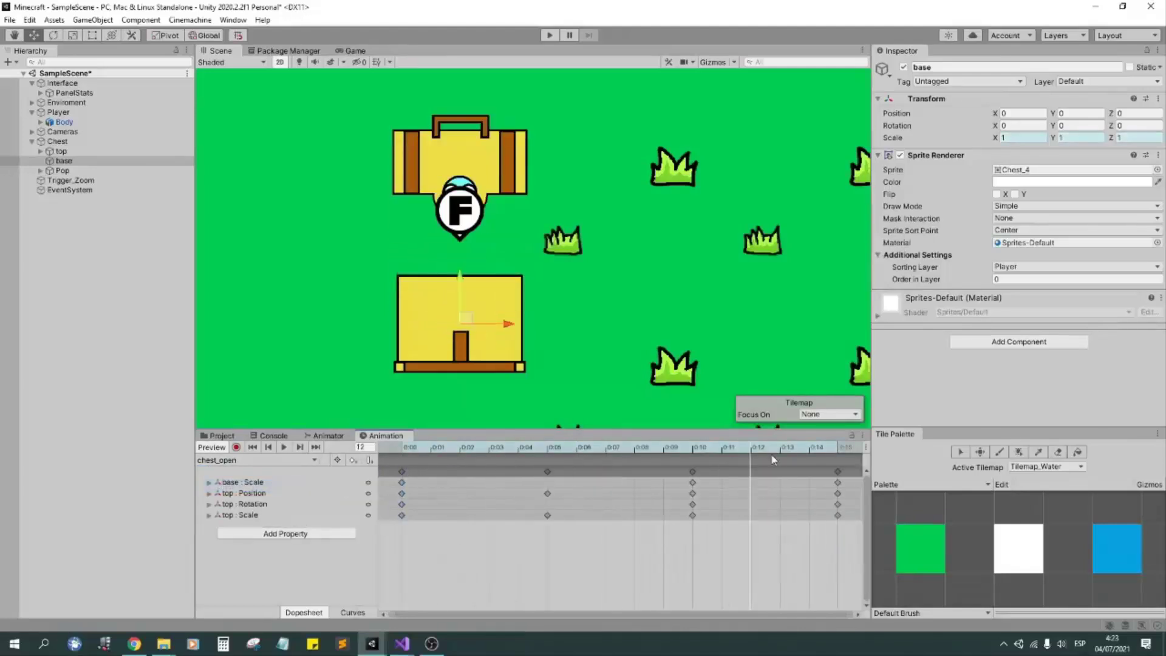
pyautogui.click(285, 460)
pyautogui.click(268, 473)
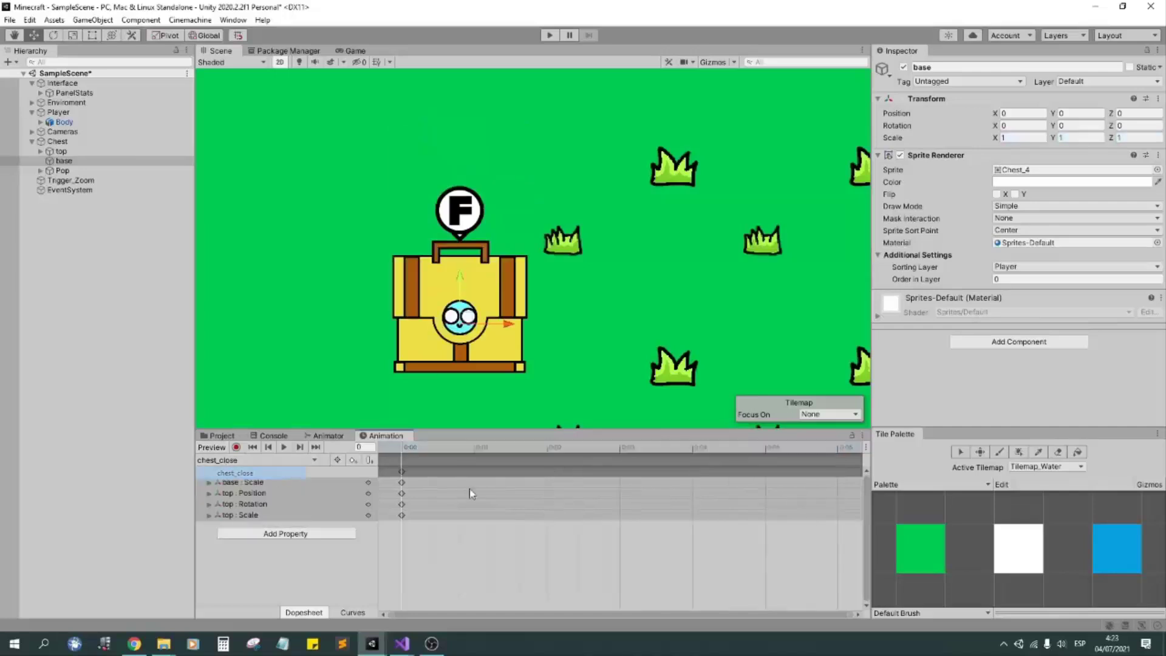
pyautogui.hotkey('ctrl', 'v')
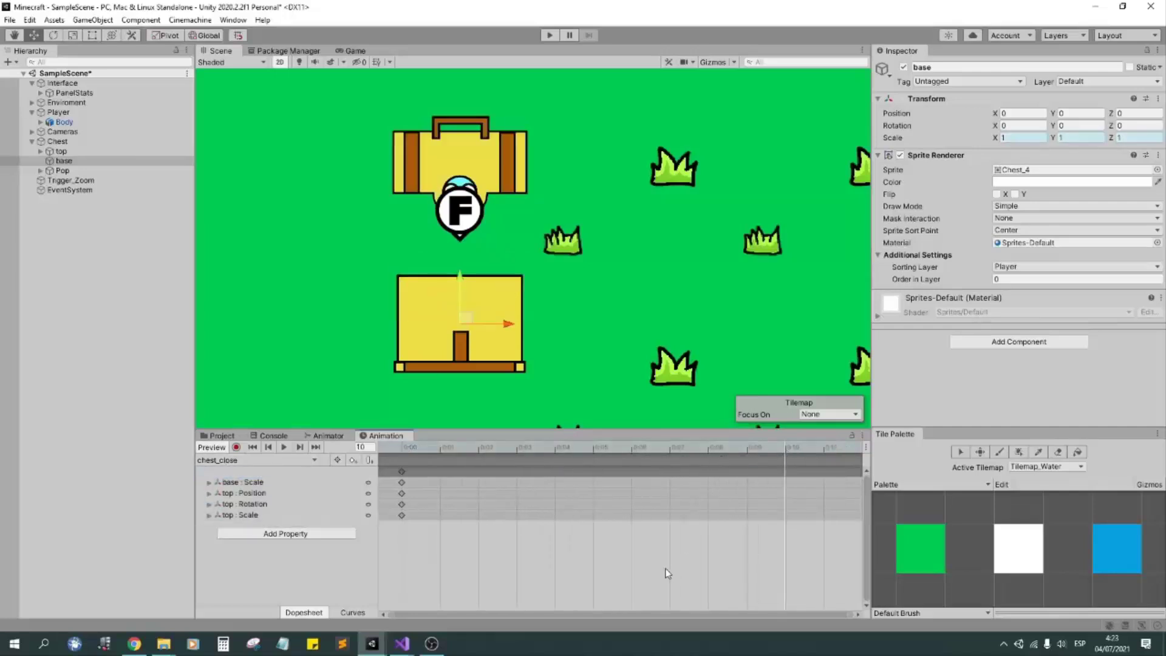
# Copy chest_open's frame-5 keyframes into chest_close and shift them later in the clip.
pyautogui.click(285, 460)
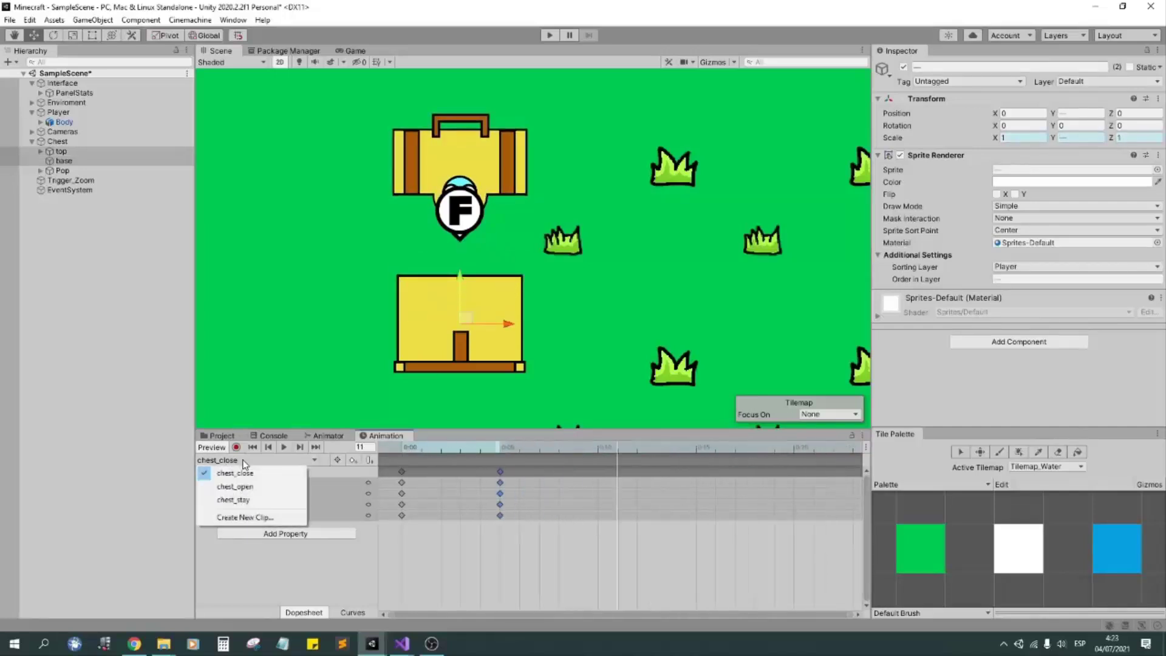
pyautogui.click(235, 483)
pyautogui.click(688, 452)
pyautogui.moveTo(576, 552); pyautogui.dragTo(521, 470)
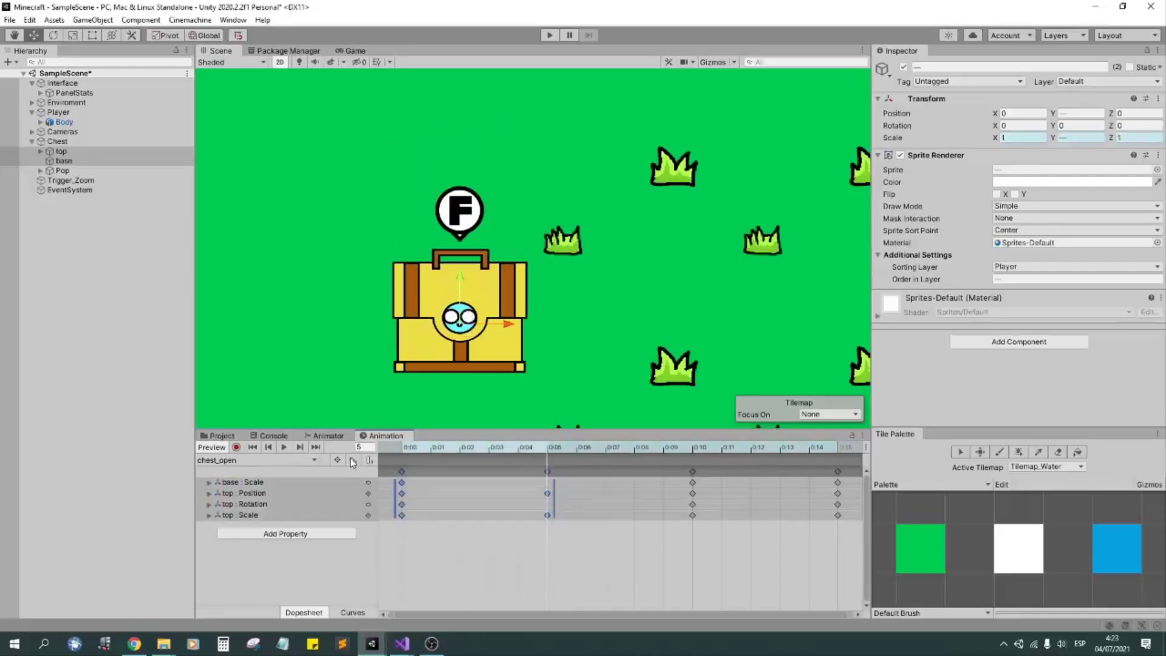
pyautogui.click(286, 460)
pyautogui.click(255, 473)
pyautogui.hotkey('ctrl', 'v')
pyautogui.moveTo(708, 549)
pyautogui.mouseDown()
pyautogui.moveTo(638, 466)
pyautogui.moveTo(760, 496)
pyautogui.mouseUp()
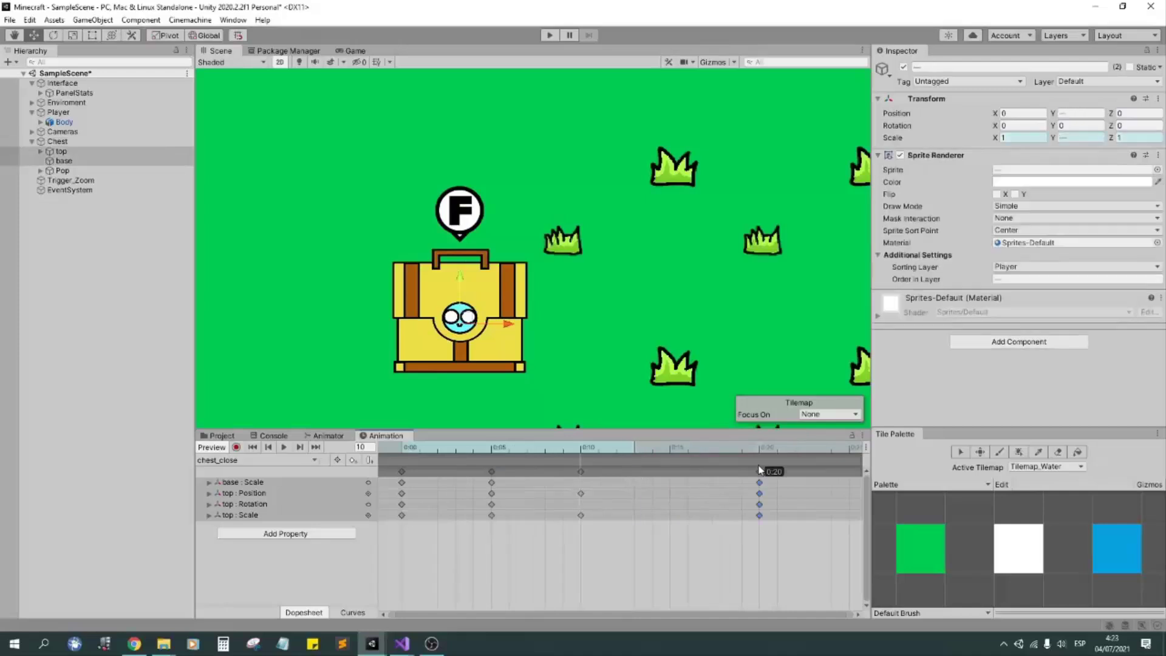
# Browse the Chest animations folder and inspect the chest_close and chest_open clip assets.
pyautogui.click(222, 435)
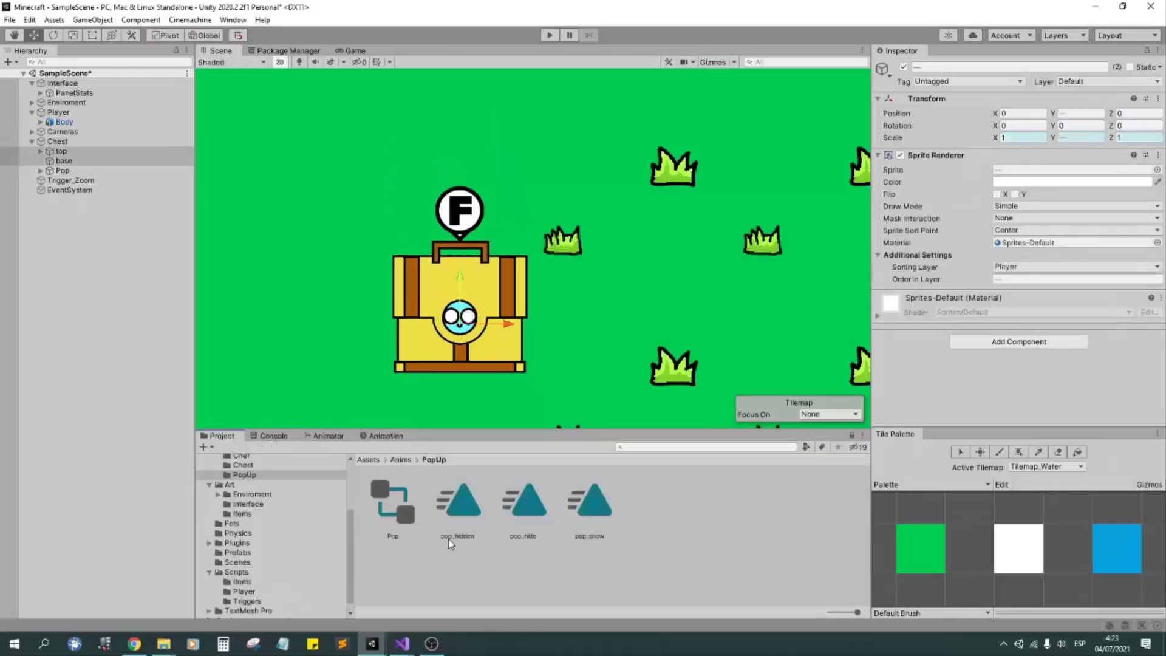
pyautogui.click(243, 464)
pyautogui.click(471, 528)
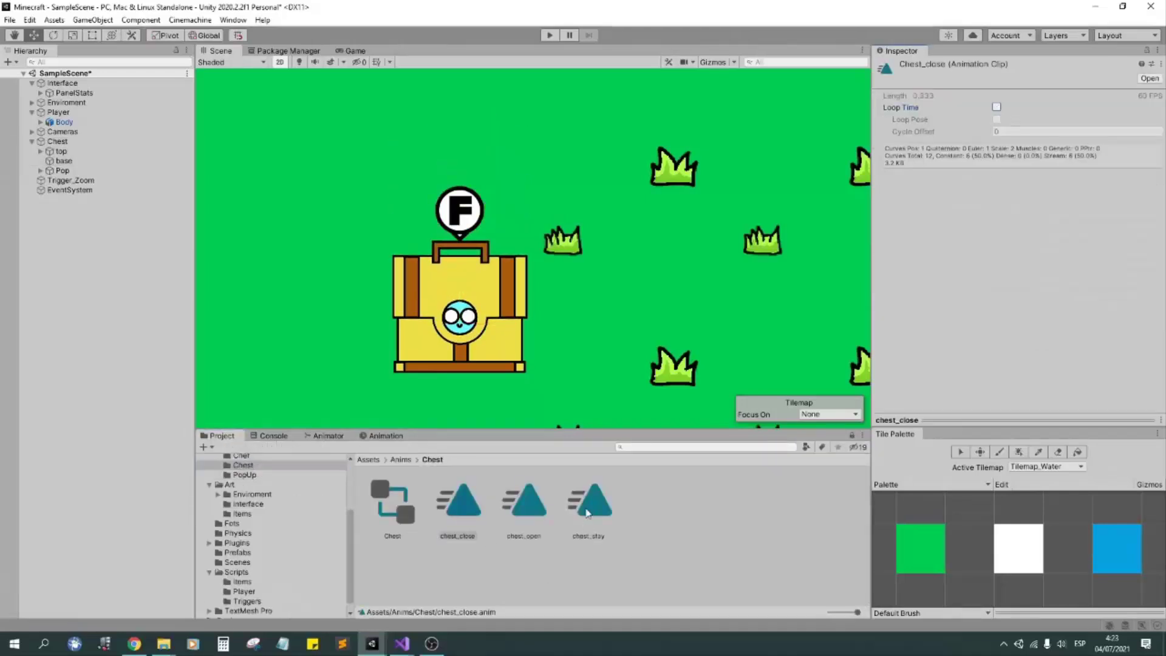
pyautogui.click(545, 517)
pyautogui.click(621, 530)
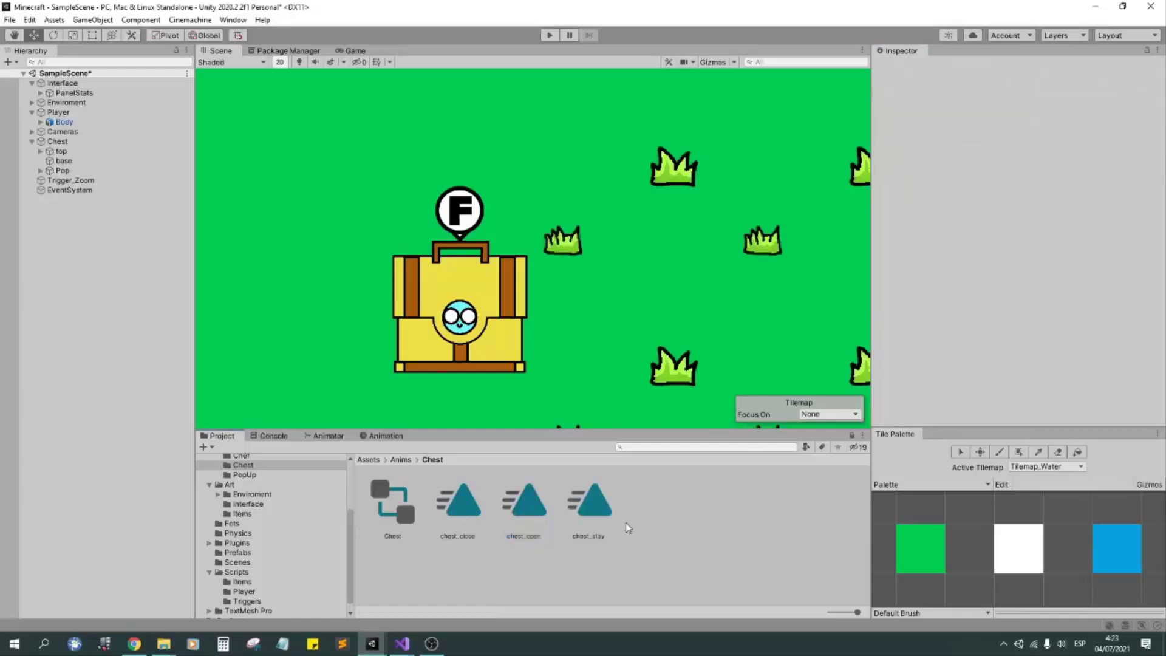
# In the Chest's Animator, add a Bool parameter named open.
pyautogui.click(328, 436)
pyautogui.click(58, 140)
pyautogui.moveTo(481, 490); pyautogui.dragTo(649, 541)
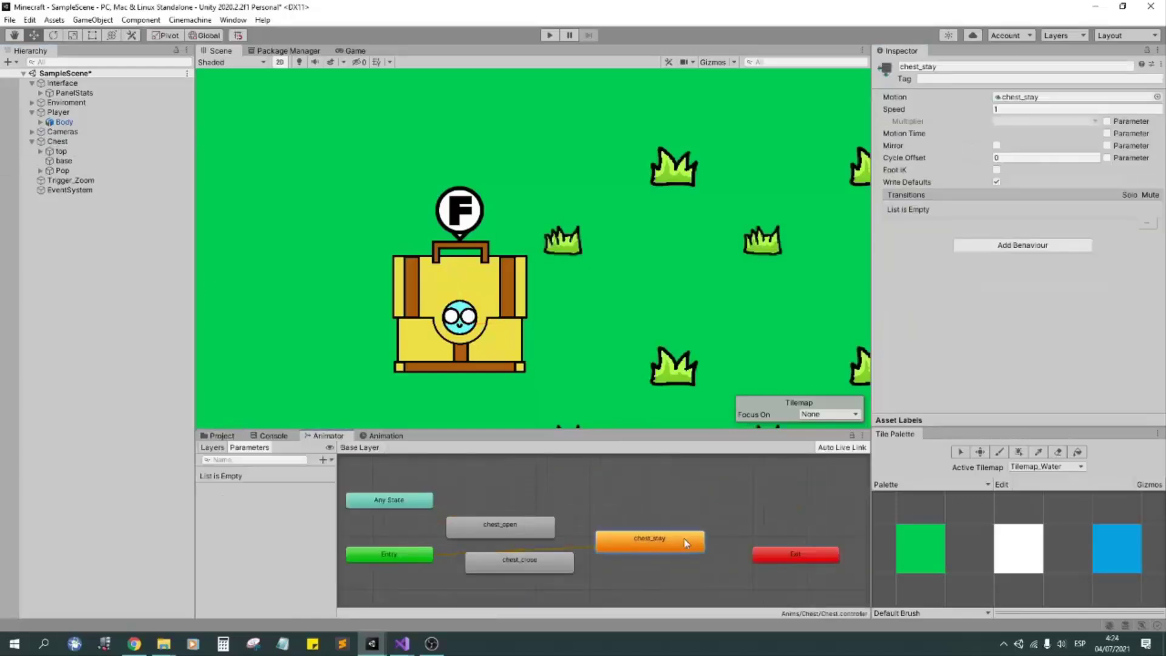
pyautogui.click(323, 459)
pyautogui.click(342, 499)
pyautogui.write('open')
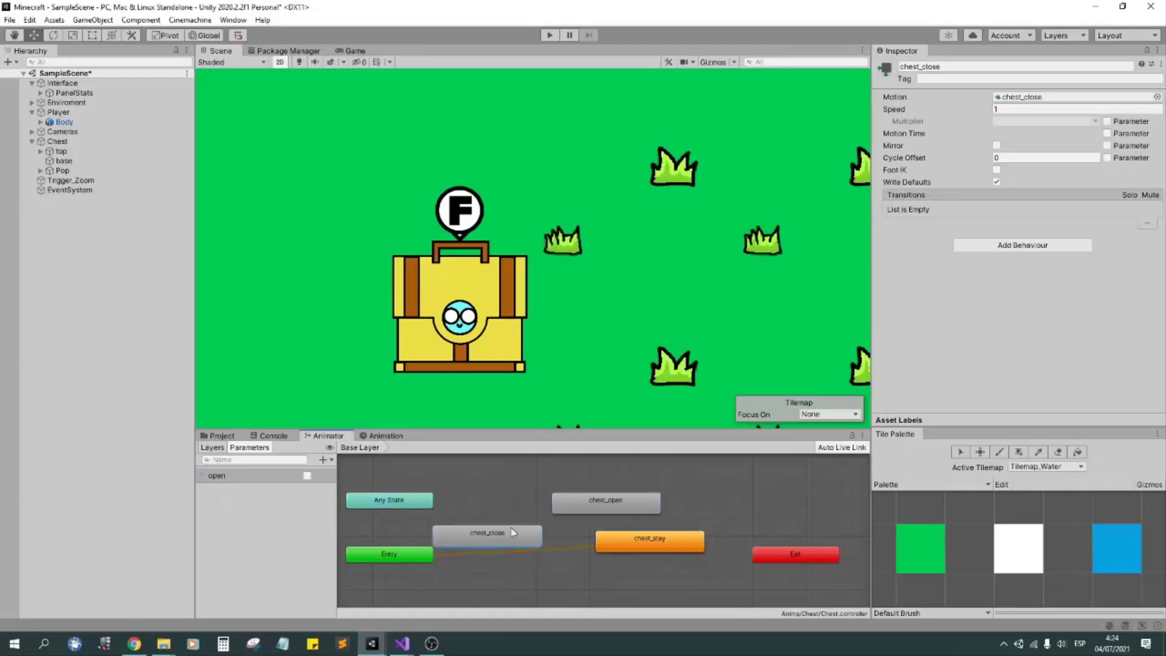
# Rearrange the chest_stay, chest_open and chest_close states in the Animator graph.
pyautogui.moveTo(482, 506); pyautogui.dragTo(521, 578)
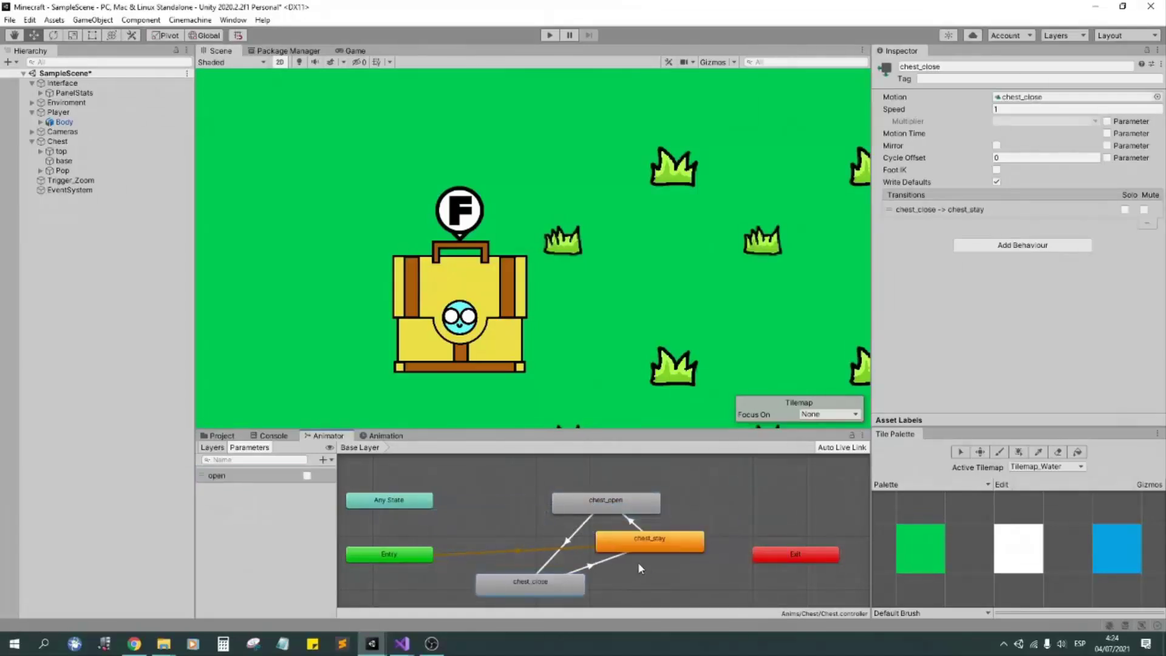
pyautogui.moveTo(625, 498); pyautogui.dragTo(621, 465, button='middle')
pyautogui.moveTo(599, 466); pyautogui.dragTo(671, 544)
pyautogui.moveTo(638, 503); pyautogui.dragTo(561, 515)
pyautogui.moveTo(612, 558); pyautogui.dragTo(541, 551)
pyautogui.moveTo(656, 547); pyautogui.dragTo(611, 581)
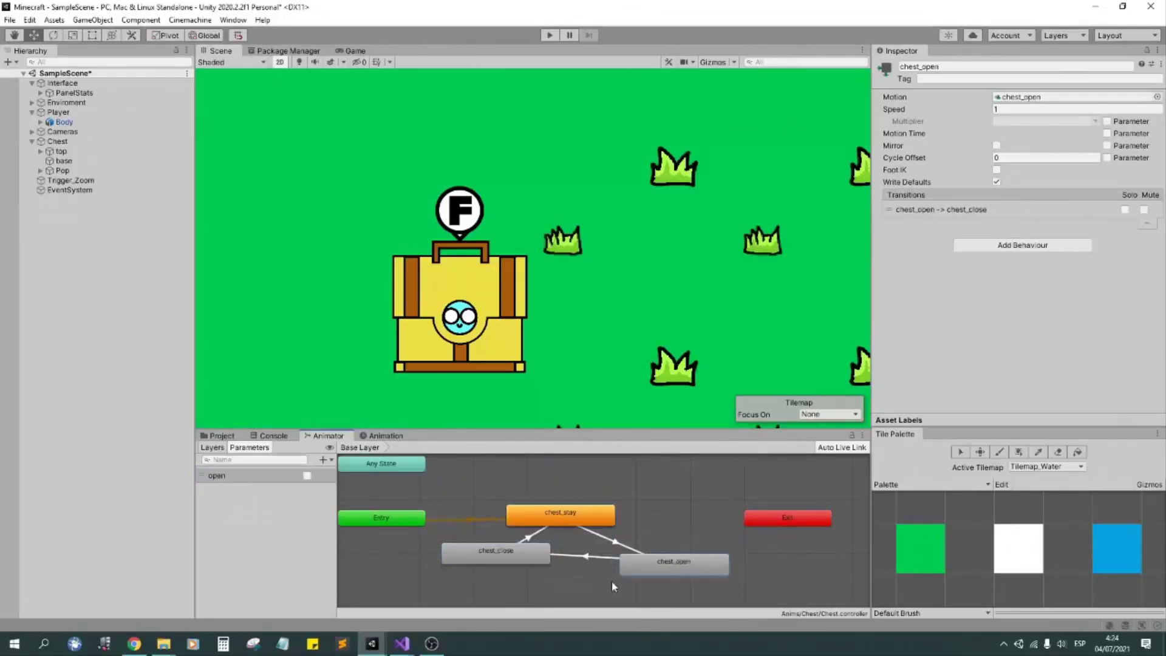
pyautogui.moveTo(525, 554); pyautogui.dragTo(525, 575)
# Give the stay→open transition no exit time and a 0.1 s duration.
pyautogui.click(602, 550)
pyautogui.click(876, 195)
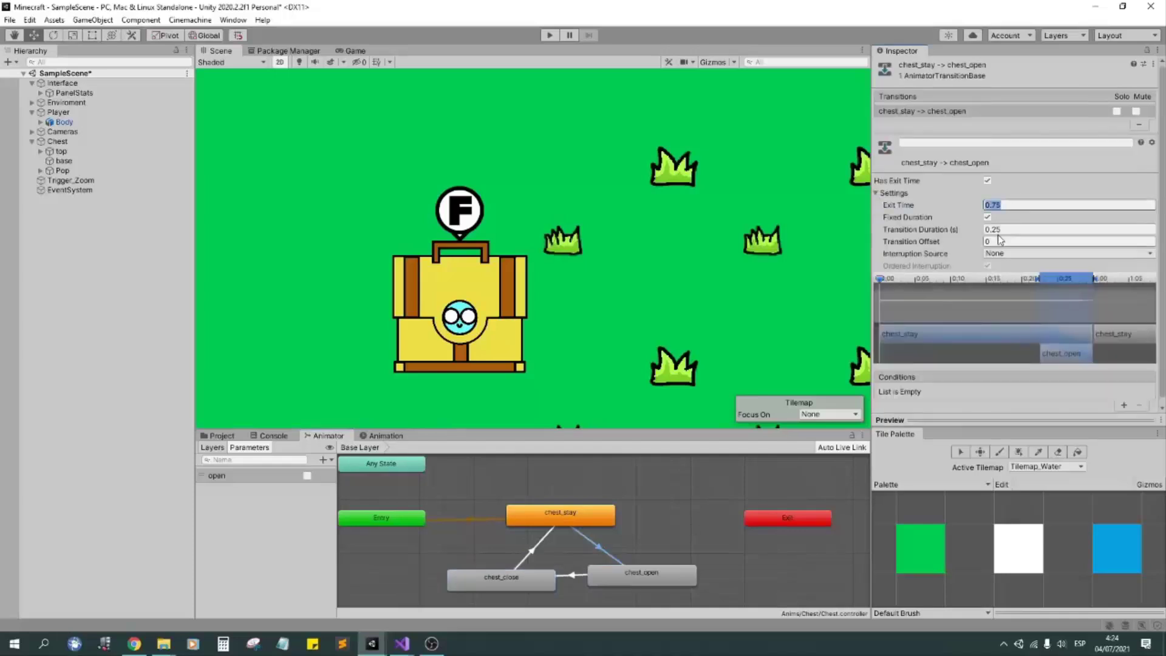
pyautogui.click(988, 180)
pyautogui.click(996, 229)
pyautogui.write('.1')
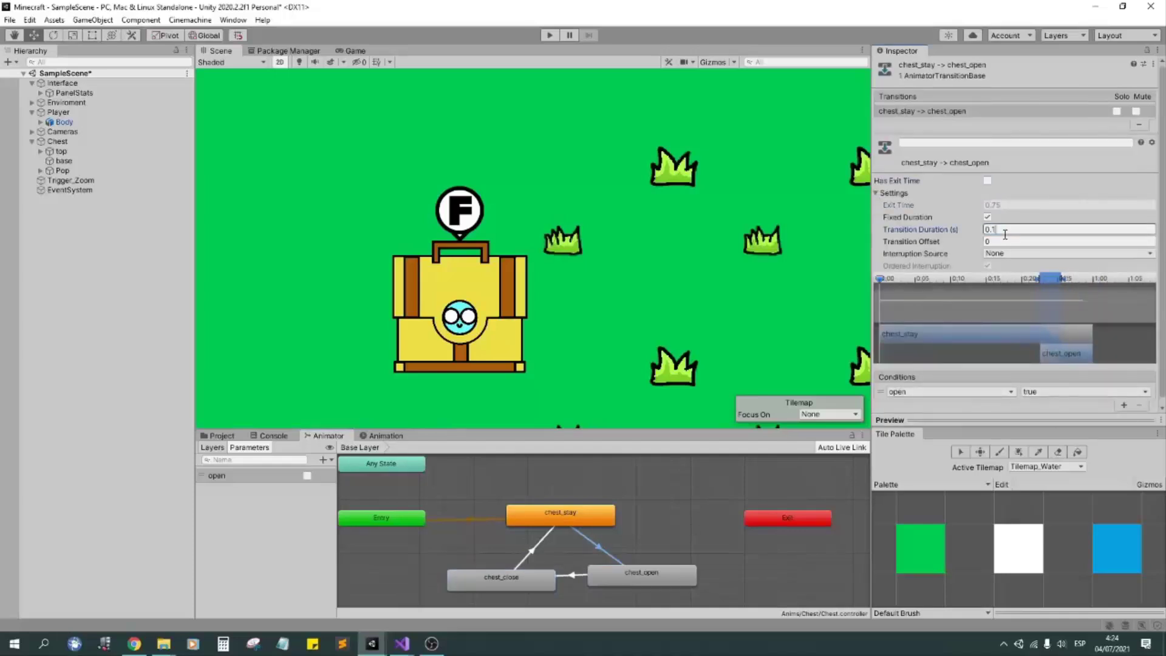
# Set the open→close transition's condition to open false.
pyautogui.click(571, 575)
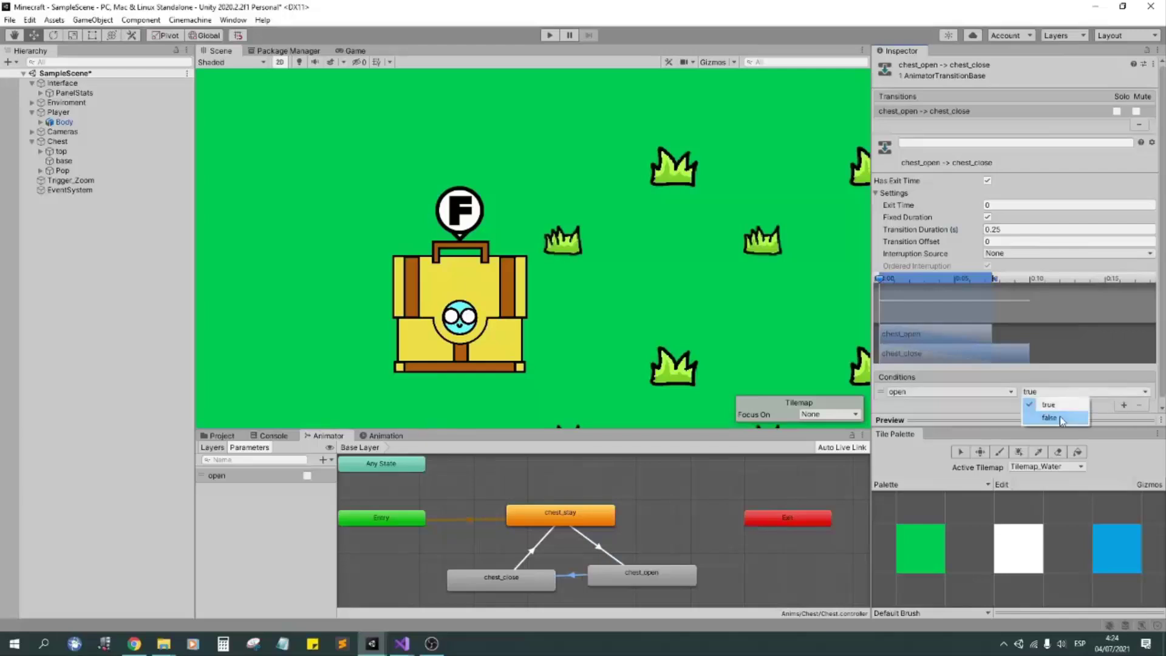
pyautogui.click(1050, 418)
pyautogui.click(1032, 229)
pyautogui.write('.1')
# Check the close→stay transition, then play the game to test the chest.
pyautogui.click(530, 553)
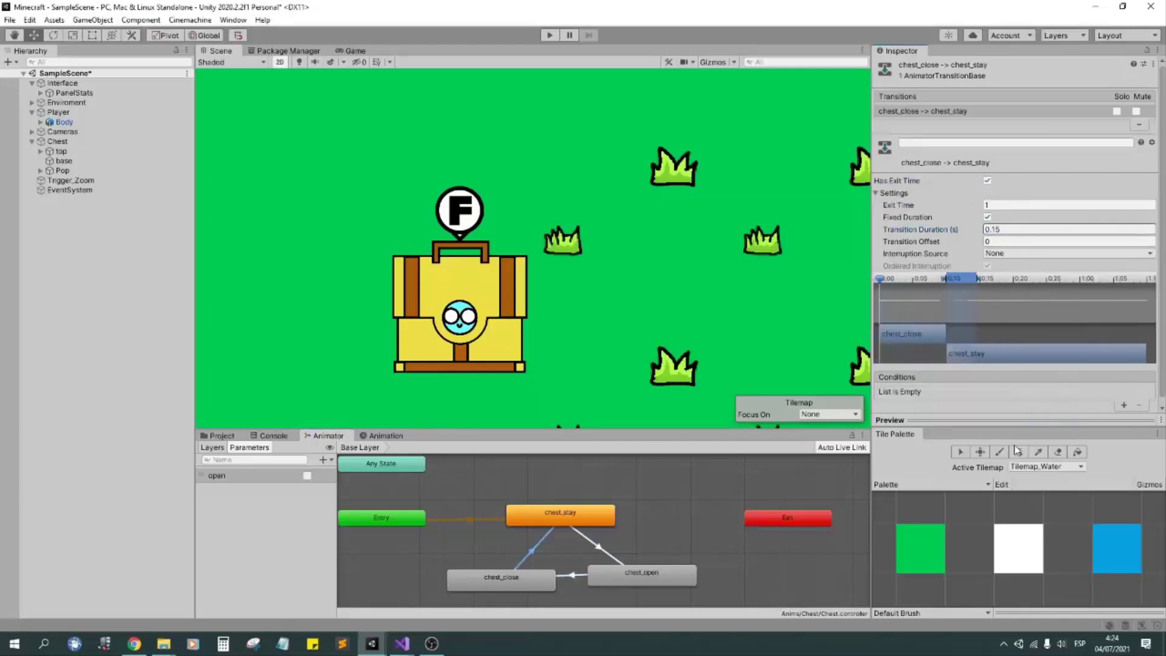
pyautogui.keyDown('alt'); pyautogui.moveTo(527, 544); pyautogui.dragTo(537, 533); pyautogui.keyUp('alt')
pyautogui.scroll(-3, 581, 300)
pyautogui.click(548, 35)
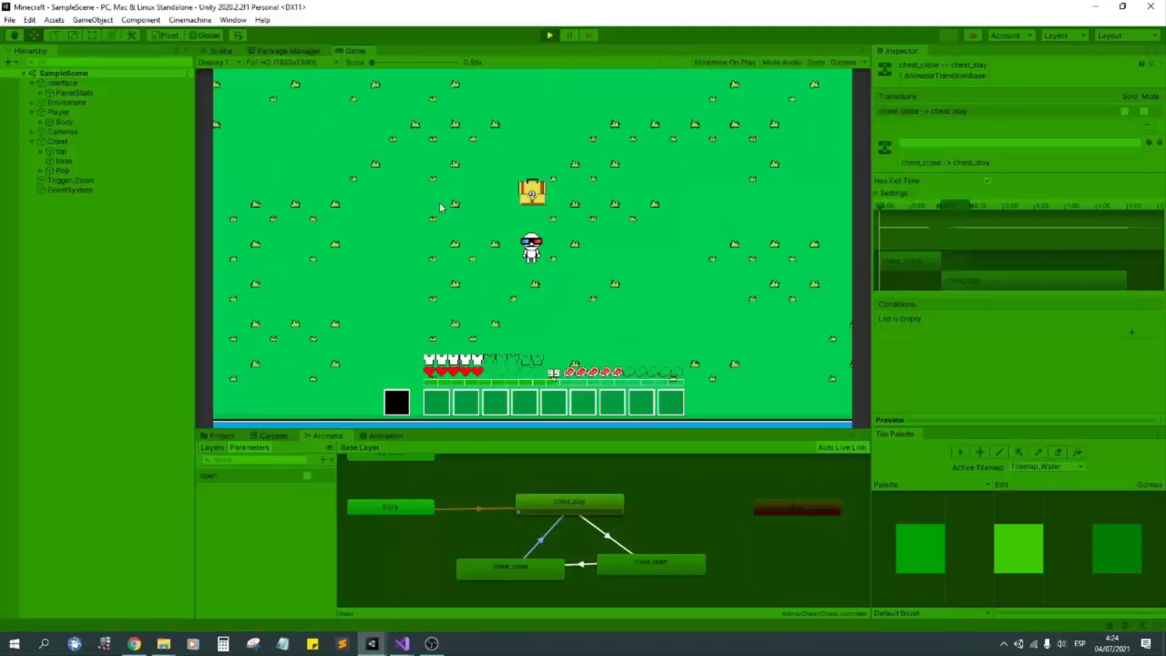
pyautogui.click(220, 50)
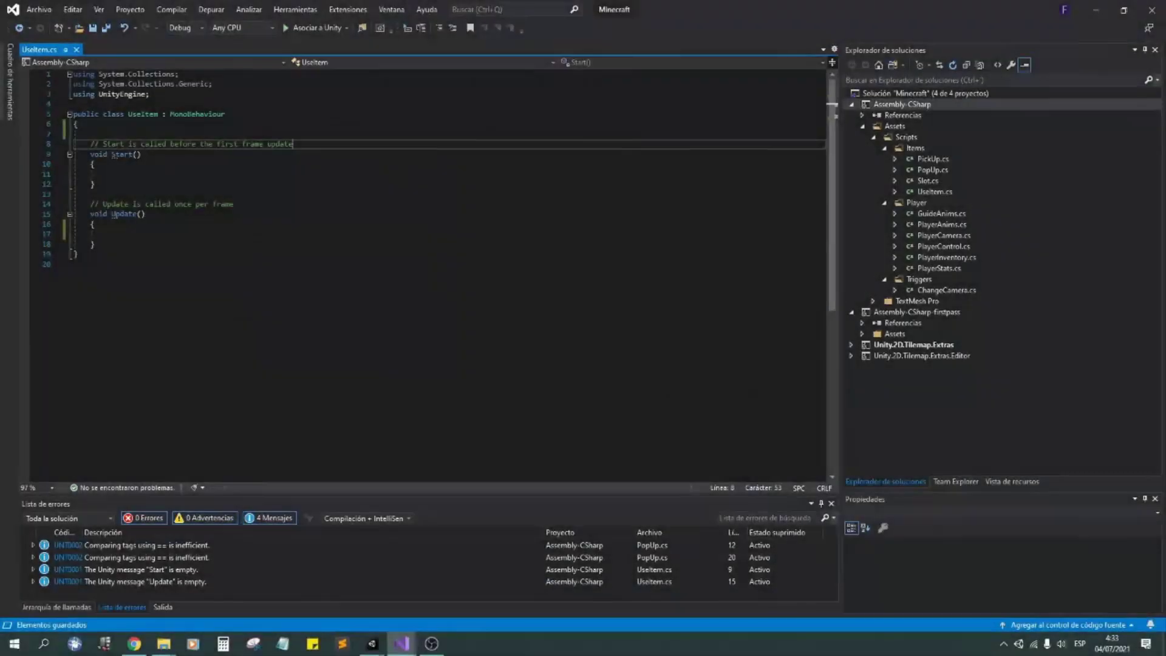
# Declare the PopUp pop, Animator anim and private bool inUse fields in UseItem.
pyautogui.write('public PopUp p')
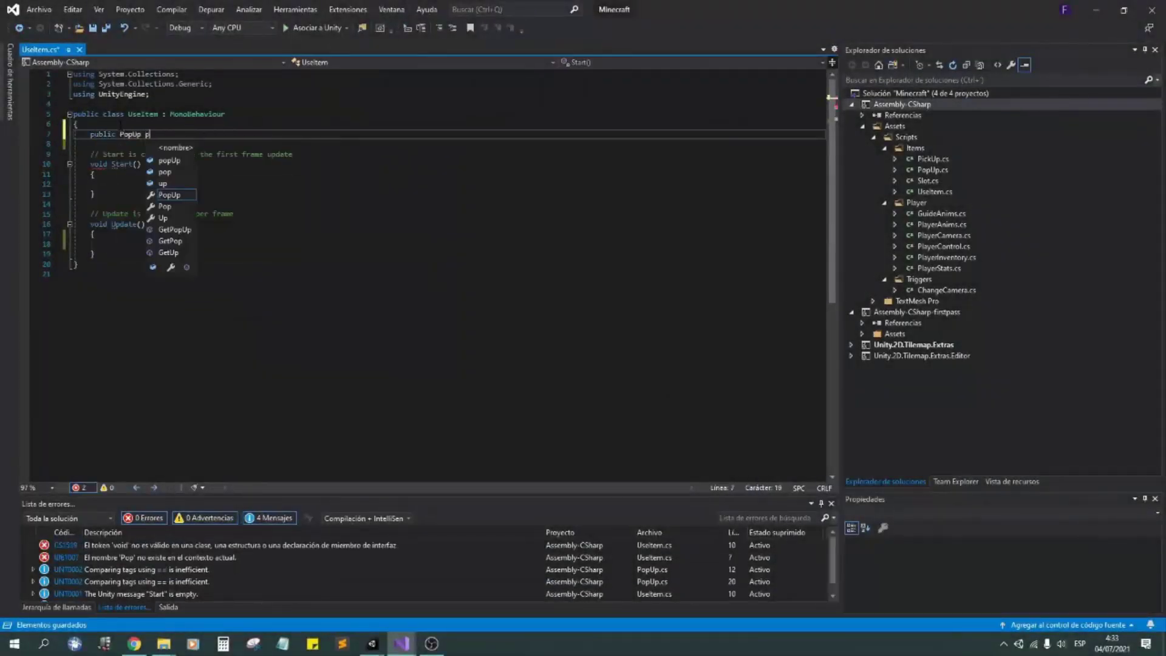
pyautogui.write('op;')
pyautogui.press('Return')
pyautogui.write('public Animator anim;')
pyautogui.press('Return')
pyautogui.write('private ')
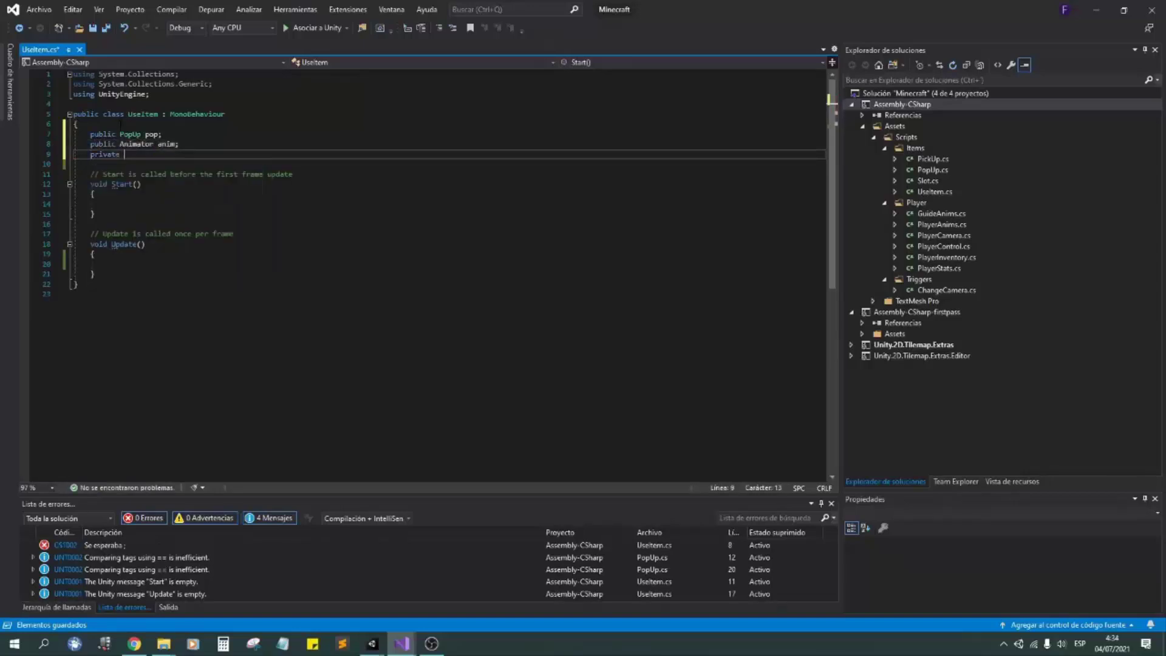
pyautogui.write('bool inUse;')
pyautogui.press('Return')
# Add float fields speedOpen, speedClose, timeAgain and timeAgainCur.
pyautogui.write('public float ')
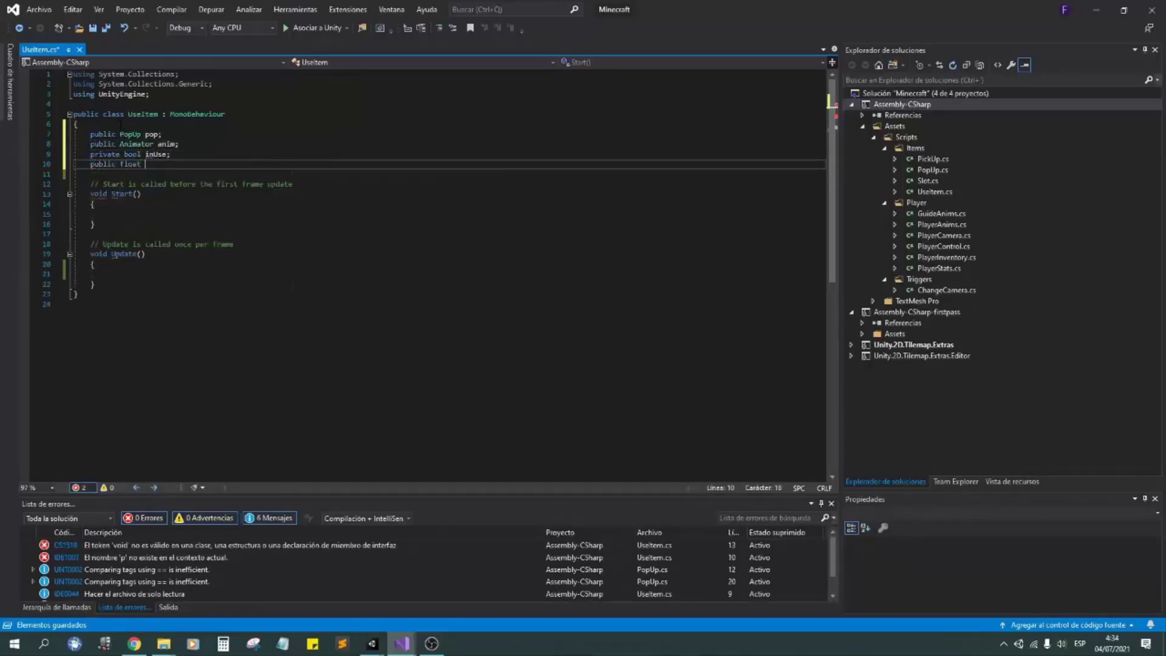
pyautogui.write('speedOpen;')
pyautogui.press('Return')
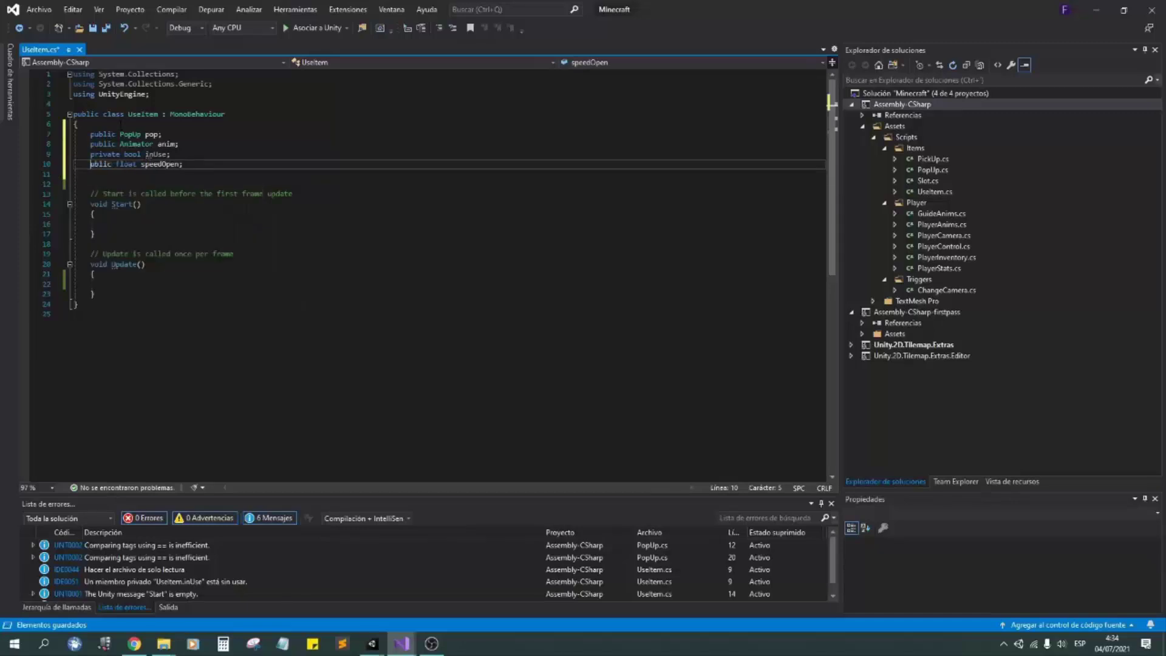
pyautogui.press('Home')
pyautogui.write('p')
pyautogui.press('End')
pyautogui.press('Return')
pyautogui.write('public float speedO;')
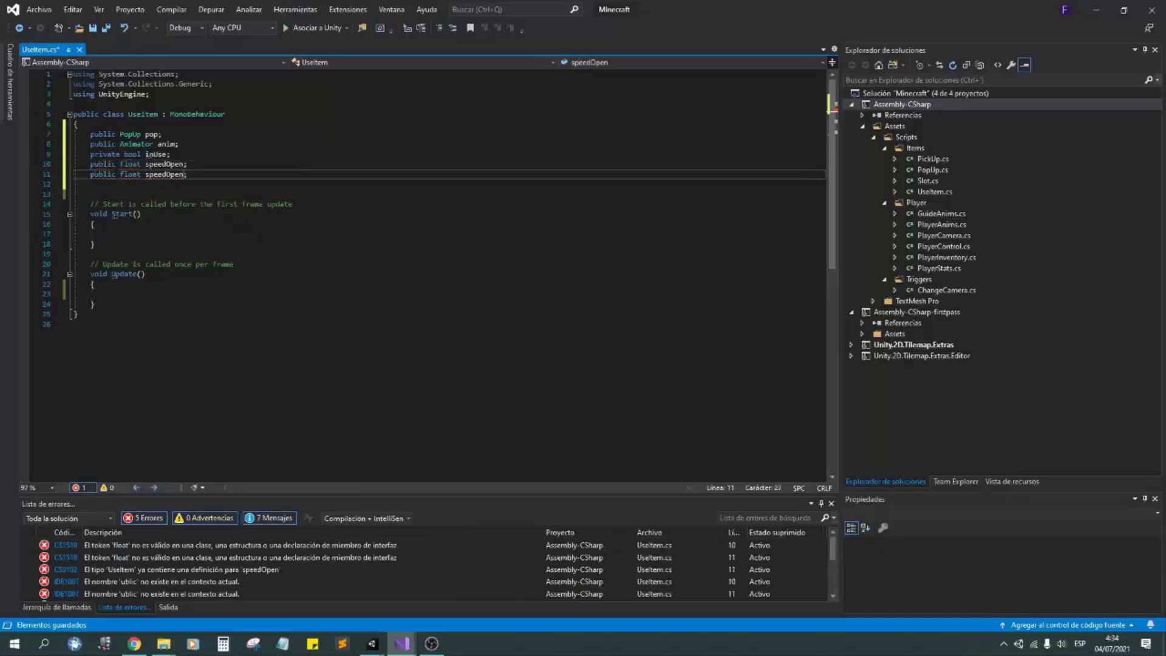
pyautogui.press('Left')
pyautogui.press('BackSpace')
pyautogui.write('Close')
pyautogui.press('End')
pyautogui.press('Return')
pyautogui.write('public float ;')
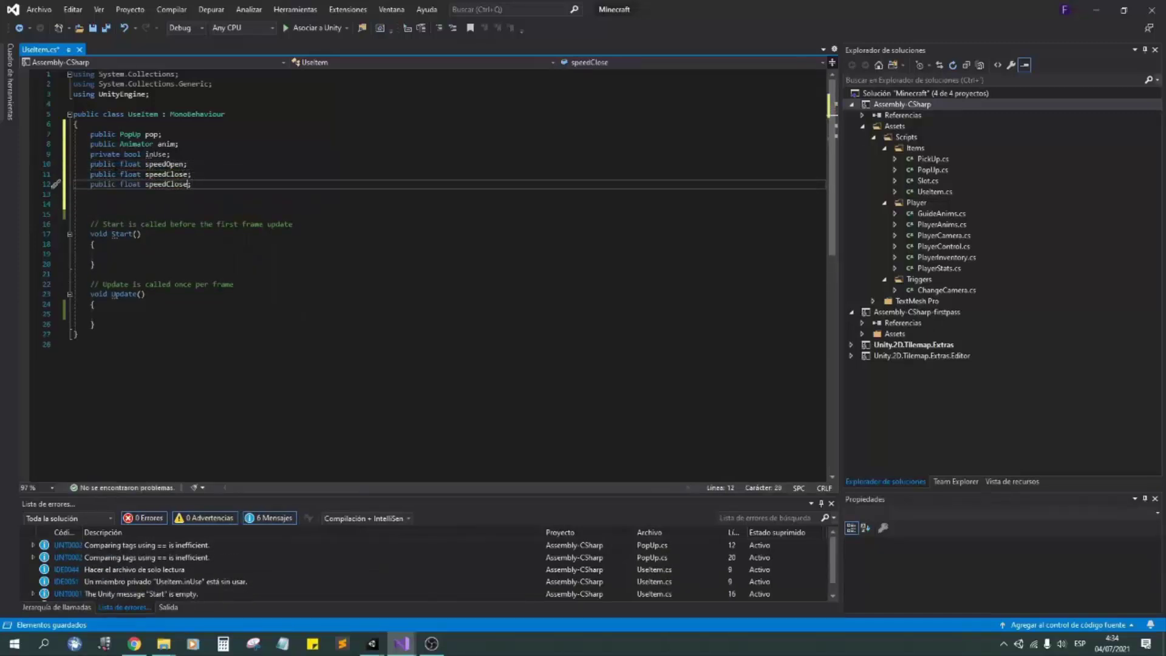
pyautogui.press('Left')
pyautogui.press('Down')
pyautogui.write('public float timeAgainCur;')
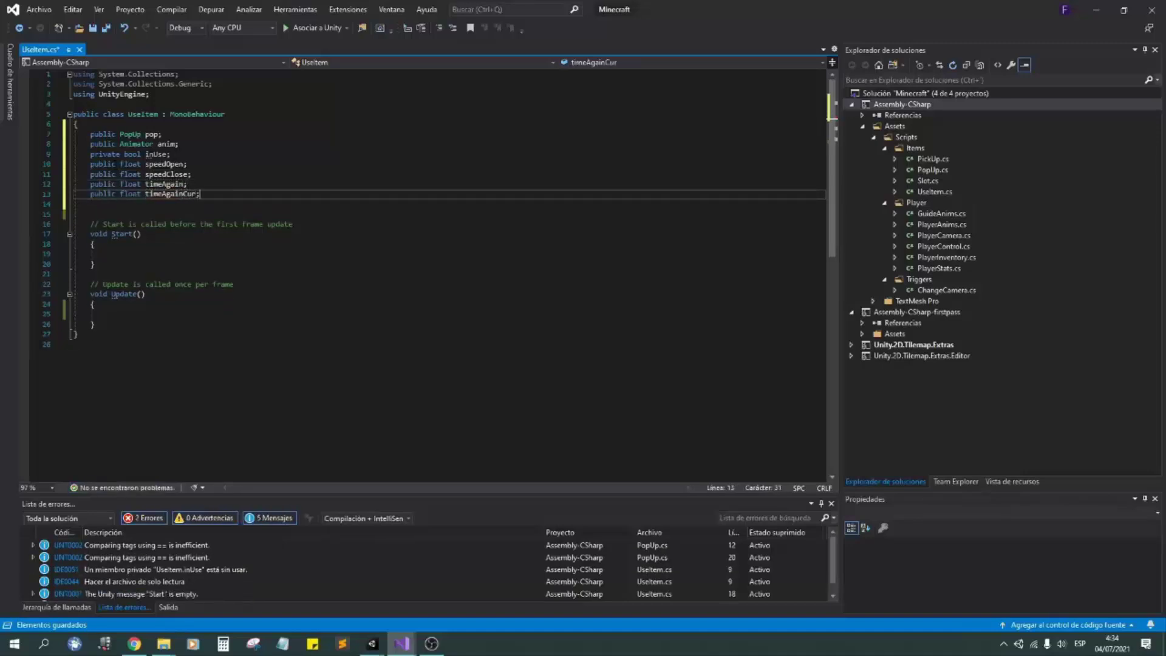
# In Update, on F with the popup active, cooldown over and not in use, log "Abrir Cofre" and set inUse.
pyautogui.click(107, 303)
pyautogui.write('if(pop.active && I')
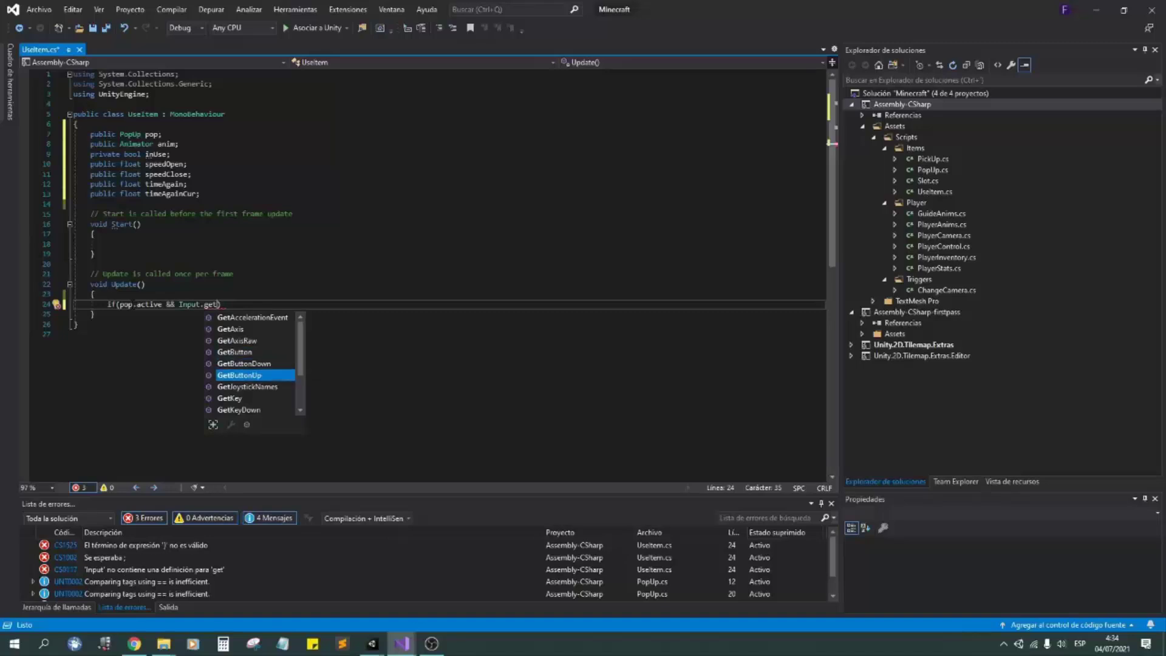
pyautogui.write('nput.GetKeyDown(KeyCode.F')
pyautogui.press('Escape')
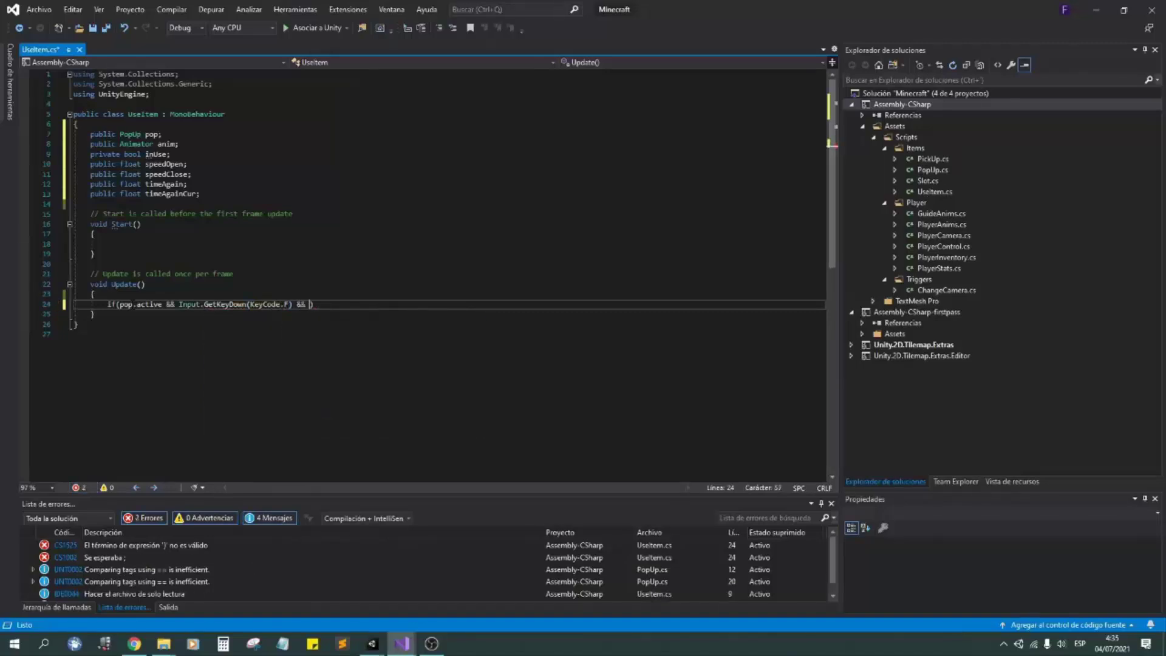
pyautogui.write('!inu timeAgainCur <= 0')
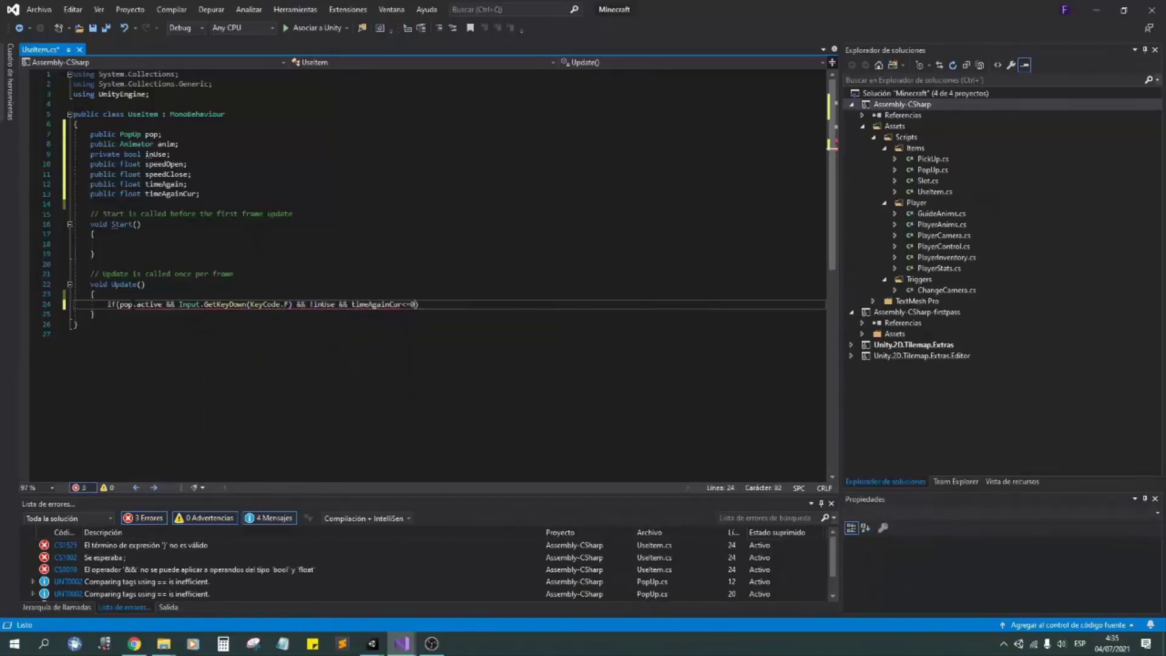
pyautogui.press('End')
pyautogui.press('Return')
pyautogui.write('{')
pyautogui.press('Return')
pyautogui.write('Debug.Log("Abrir Cofre")')
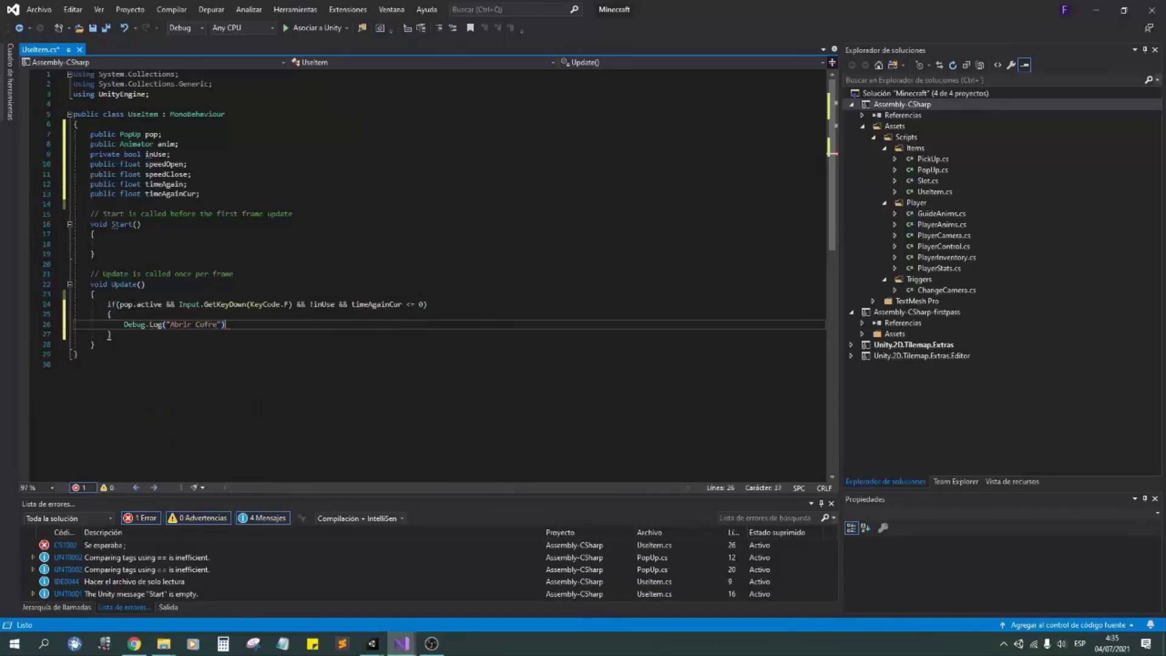
pyautogui.write(';')
pyautogui.press('Return')
pyautogui.write('inUse = true;')
pyautogui.press('Return')
pyautogui.write('tim')
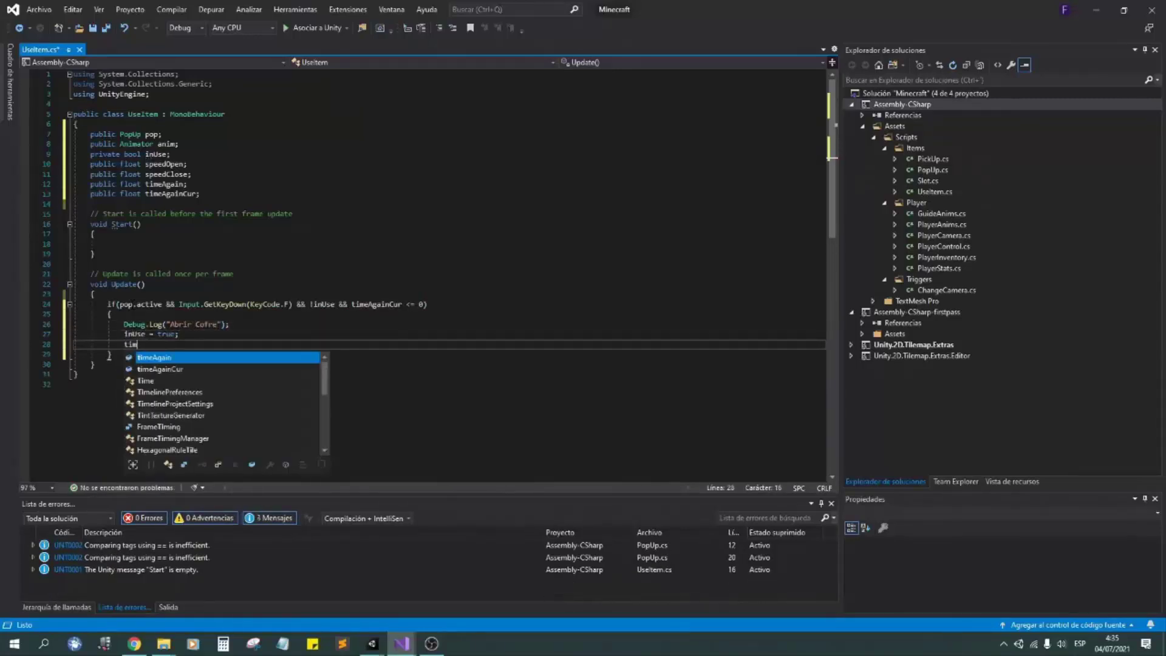
pyautogui.write('eAgainC')
pyautogui.press('Tab')
pyautogui.write('= tim')
pyautogui.press('Tab')
pyautogui.write(';')
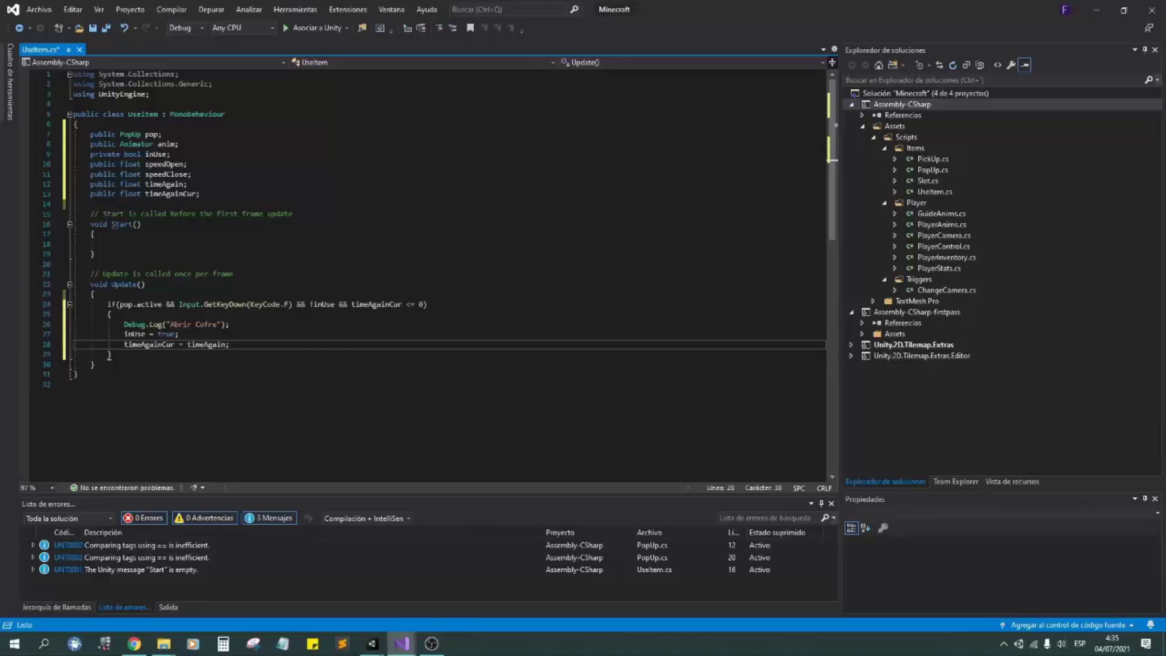
# Duplicate the block as a closing version requiring inUse, logging Cerrar Cofre and setting inUse false.
pyautogui.moveTo(109, 356); pyautogui.dragTo(73, 303)
pyautogui.hotkey('ctrl', 'c')
pyautogui.hotkey('ctrl', 'v')
pyautogui.doubleClick(172, 333)
pyautogui.write('c')
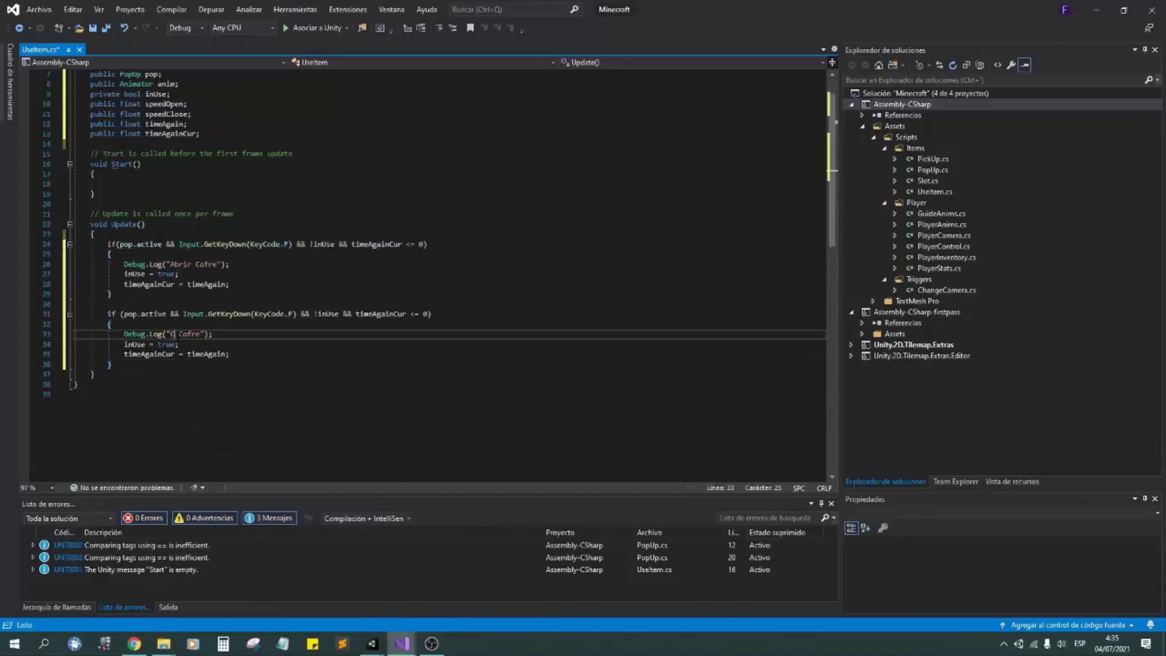
pyautogui.doubleClick(167, 344)
pyautogui.write('false')
pyautogui.click(317, 313)
pyautogui.press('BackSpace')
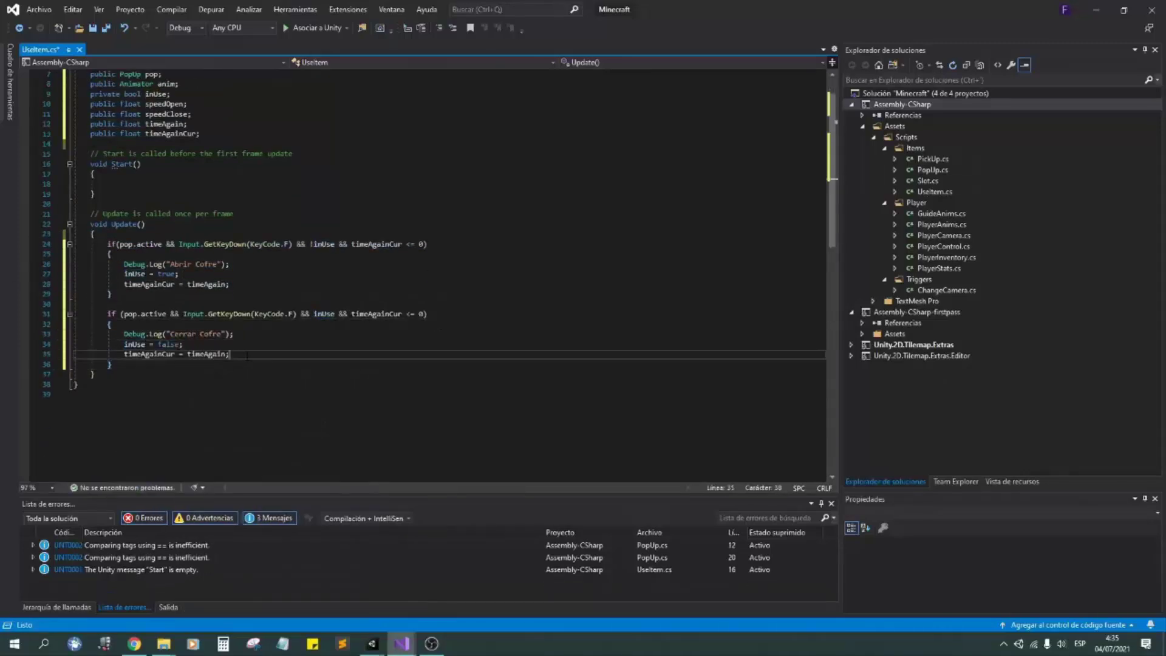
pyautogui.click(112, 364)
# Count timeAgainCur down by Time.deltaTime while positive, and save the script.
pyautogui.press('Return')
pyautogui.press('Return')
pyautogui.write('if(timeAgainCur > 0)')
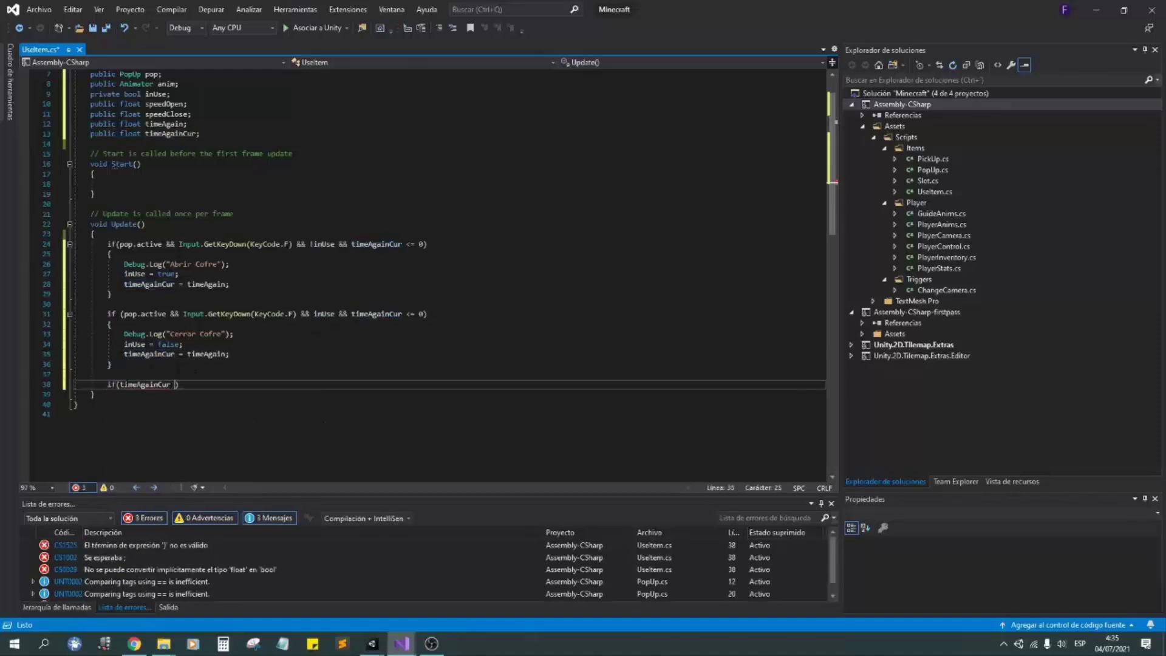
pyautogui.press('Return')
pyautogui.write('timeAgainCur -= Time.deltaTime;')
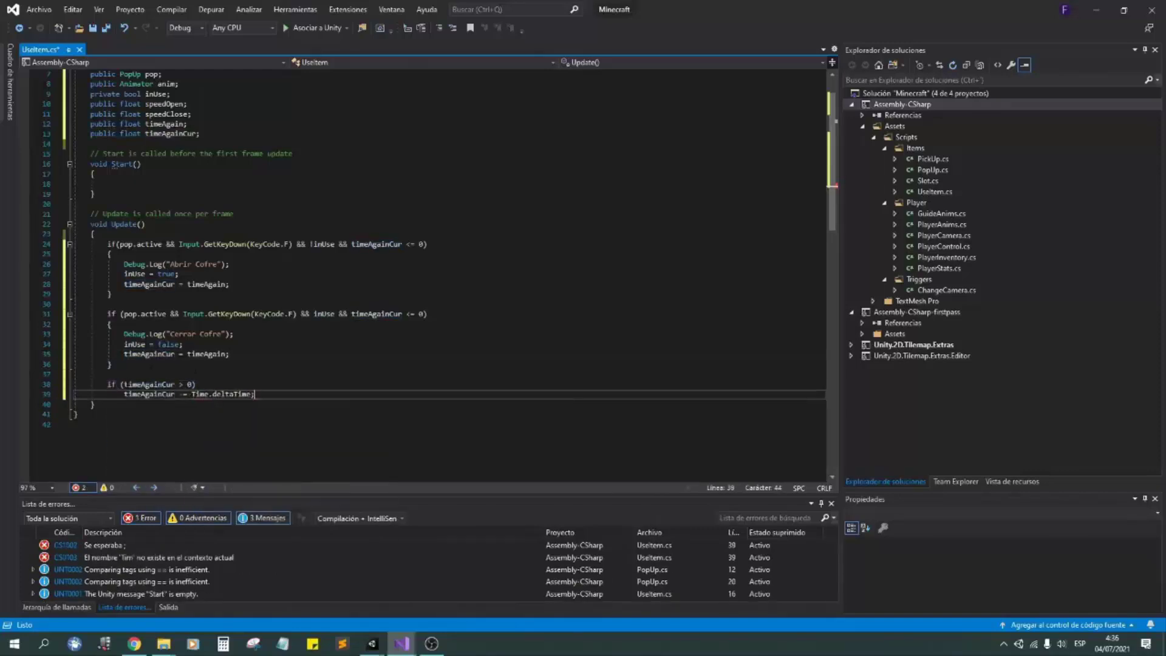
pyautogui.press('Down')
pyautogui.hotkey('ctrl', 's')
# Make timeAgainCur private and set the animator's open bool true when opening.
pyautogui.scroll(2, 127, 389)
pyautogui.doubleClick(101, 194)
pyautogui.write('private')
pyautogui.scroll(-3, 252, 233)
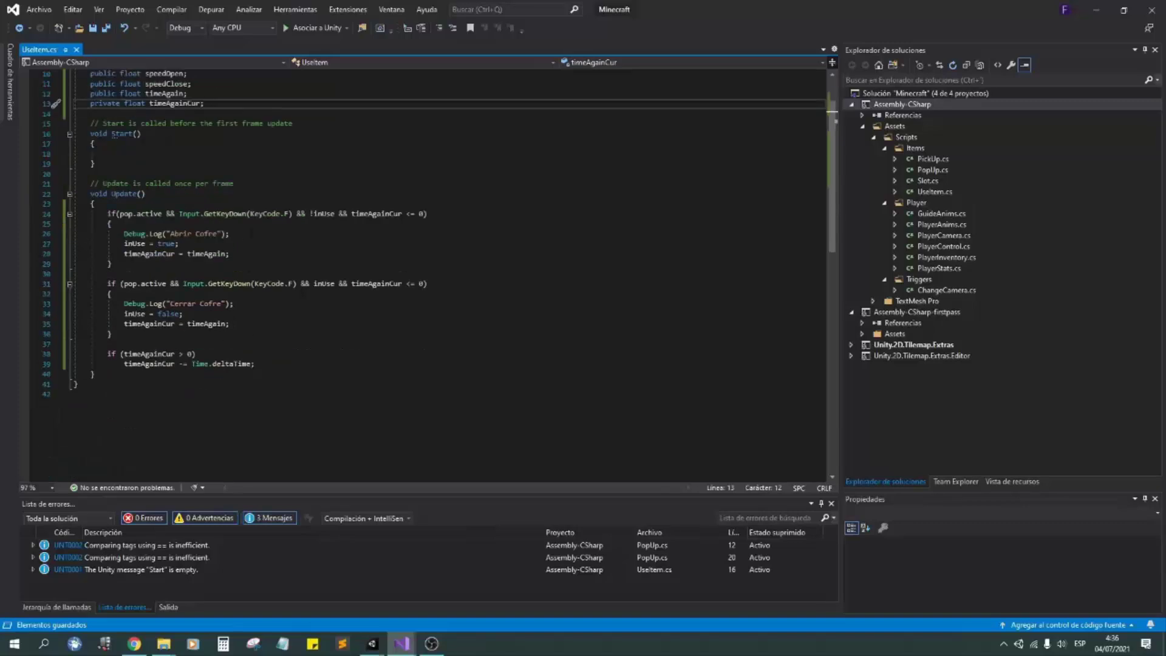
pyautogui.click(252, 234)
pyautogui.press('Return')
pyautogui.write('anim.SetBool(')
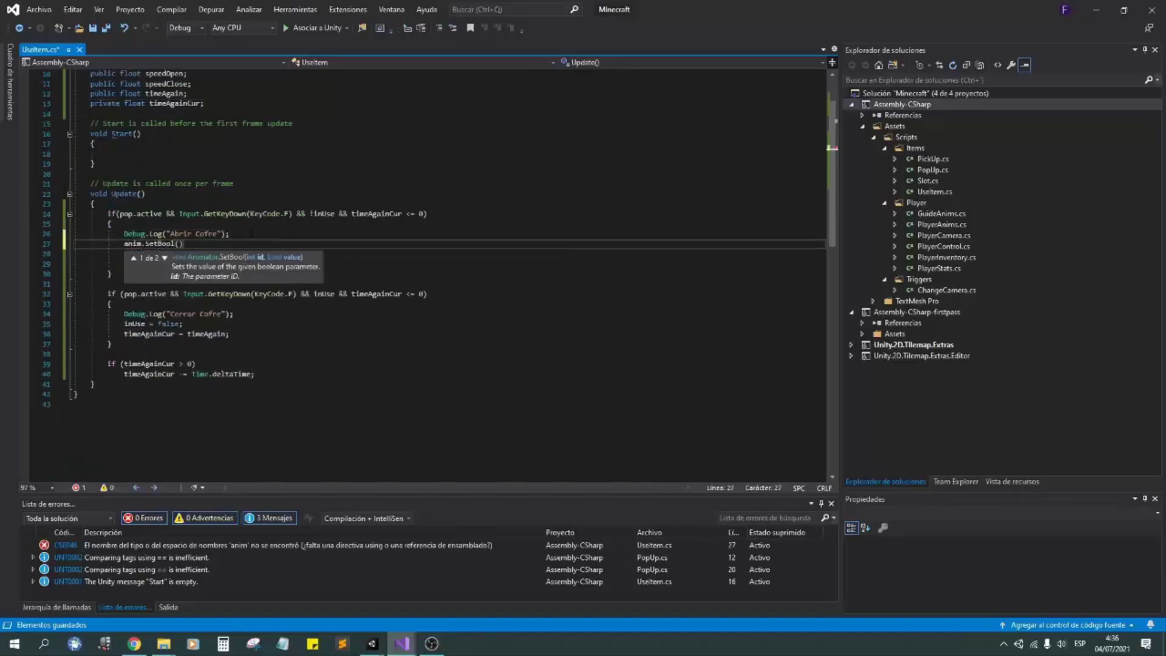
pyautogui.write('"c')
pyautogui.write('pen", true);')
# Set the animator's open bool false when closing, save, and run the game in Unity.
pyautogui.click(237, 314)
pyautogui.press('Return')
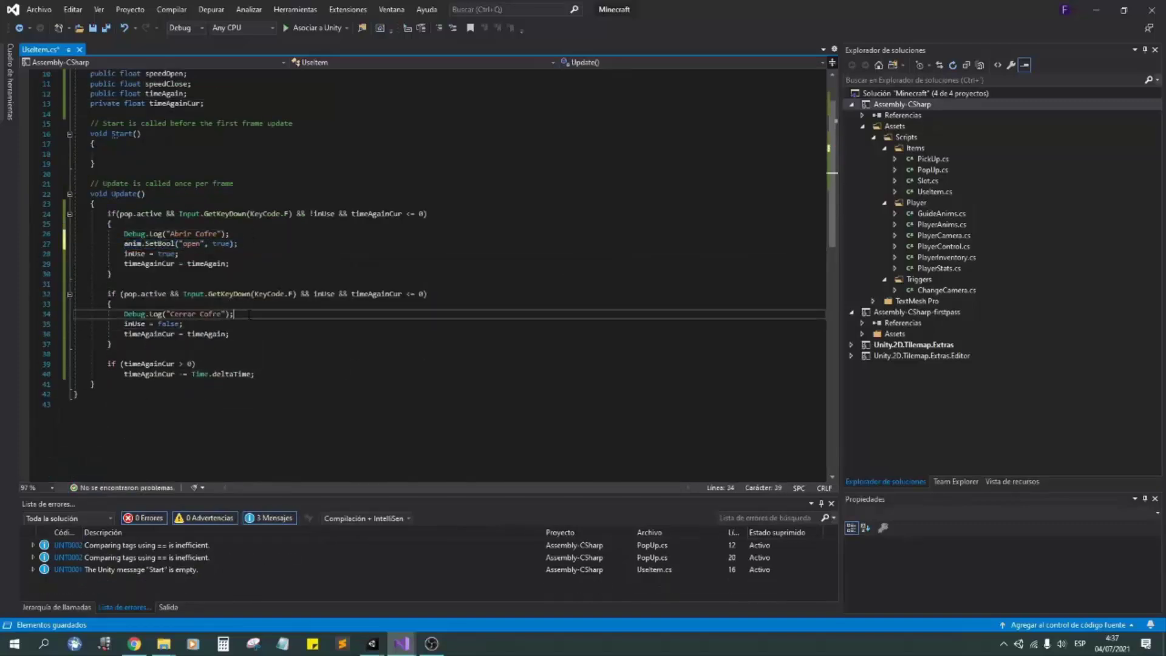
pyautogui.write('anim.SetBool("open", fa);')
pyautogui.press('Tab')
pyautogui.hotkey('ctrl', 's')
pyautogui.hotkey('alt', 'Tab')
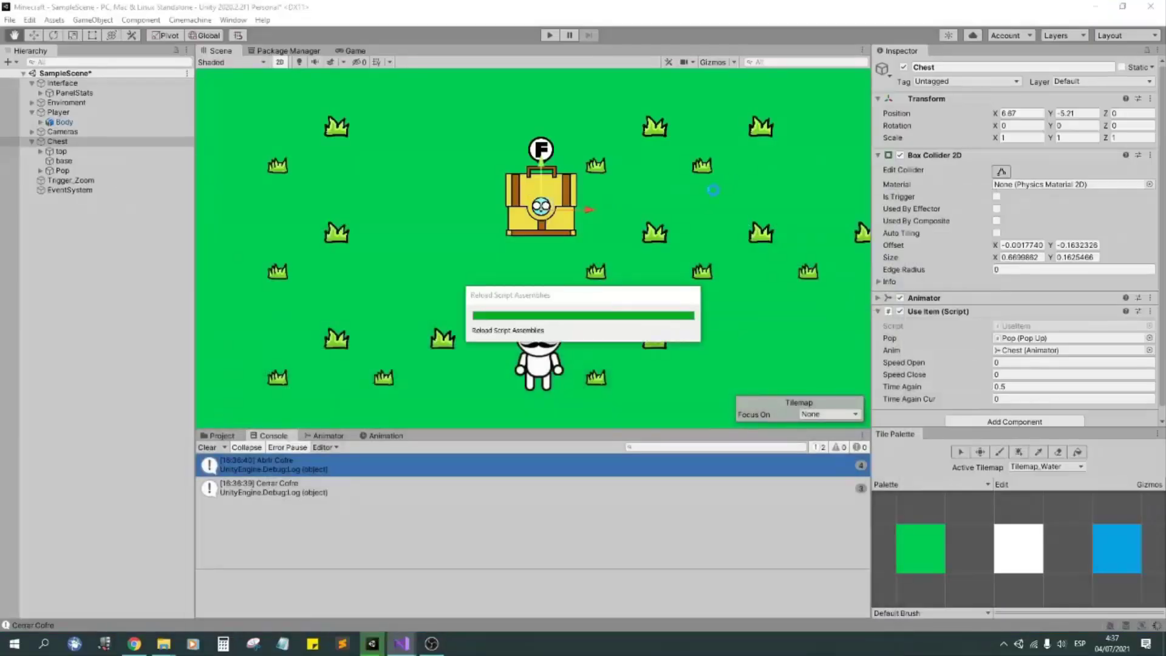
pyautogui.click(548, 35)
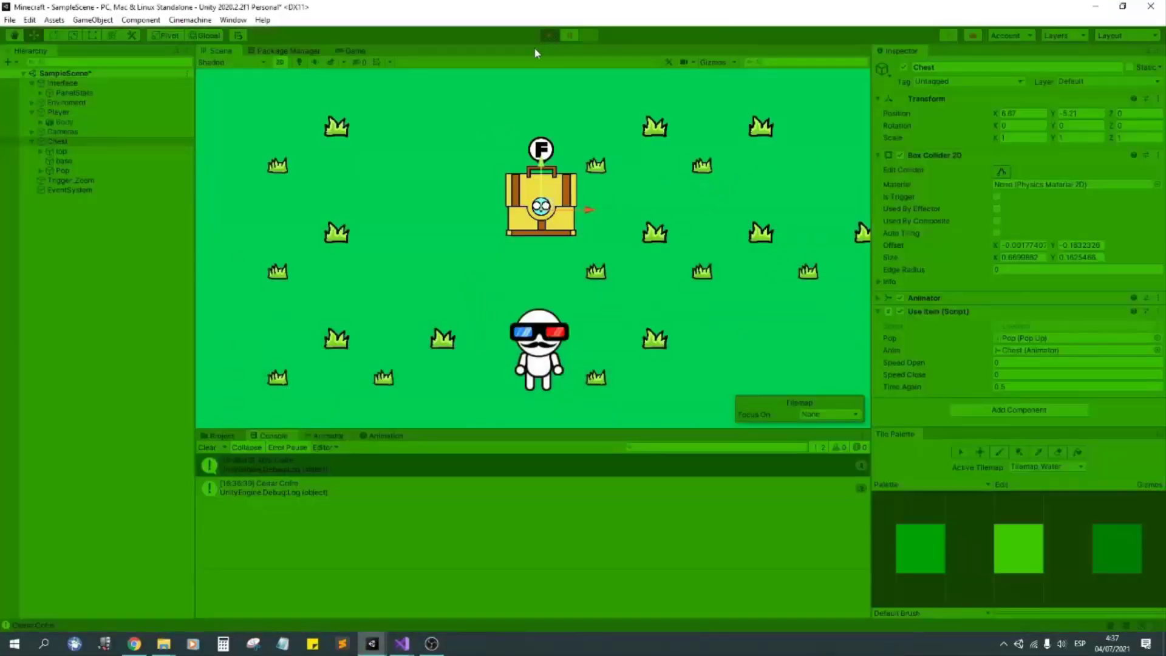
# Test walking to the chest and opening it in play mode, then stop the game.
pyautogui.press('w')
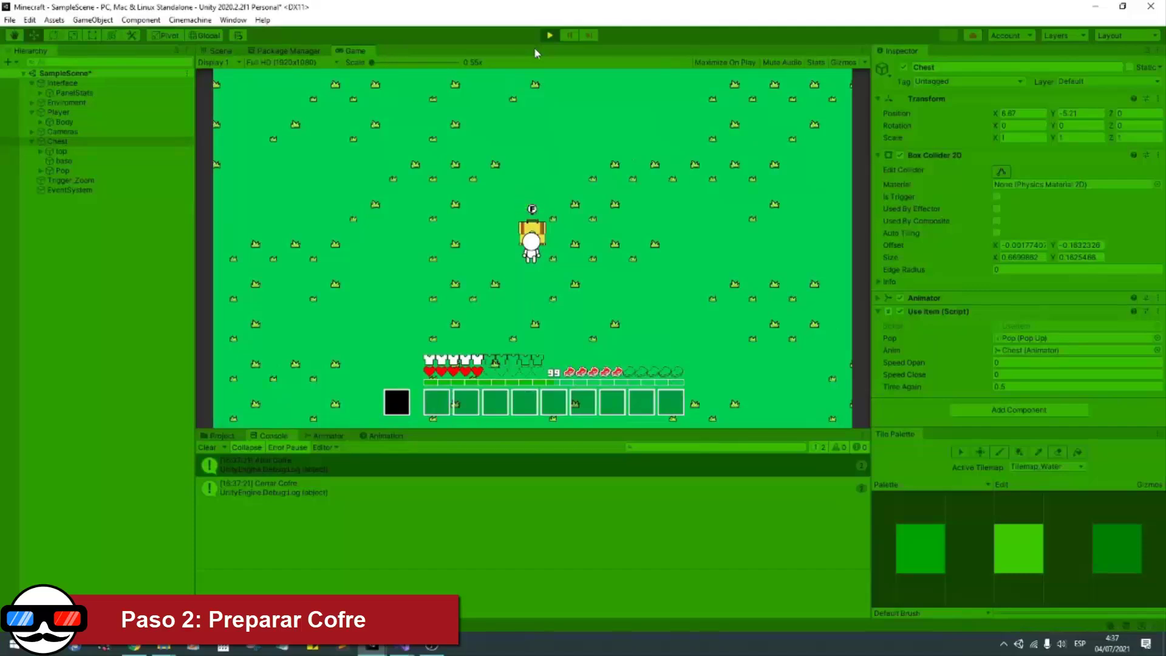
pyautogui.press('f')
pyautogui.press('f')
pyautogui.press('f')
pyautogui.click(549, 35)
# Create a UI Panel under Interface, remove its Image component and rename it PanelEvents.
pyautogui.rightClick(58, 83)
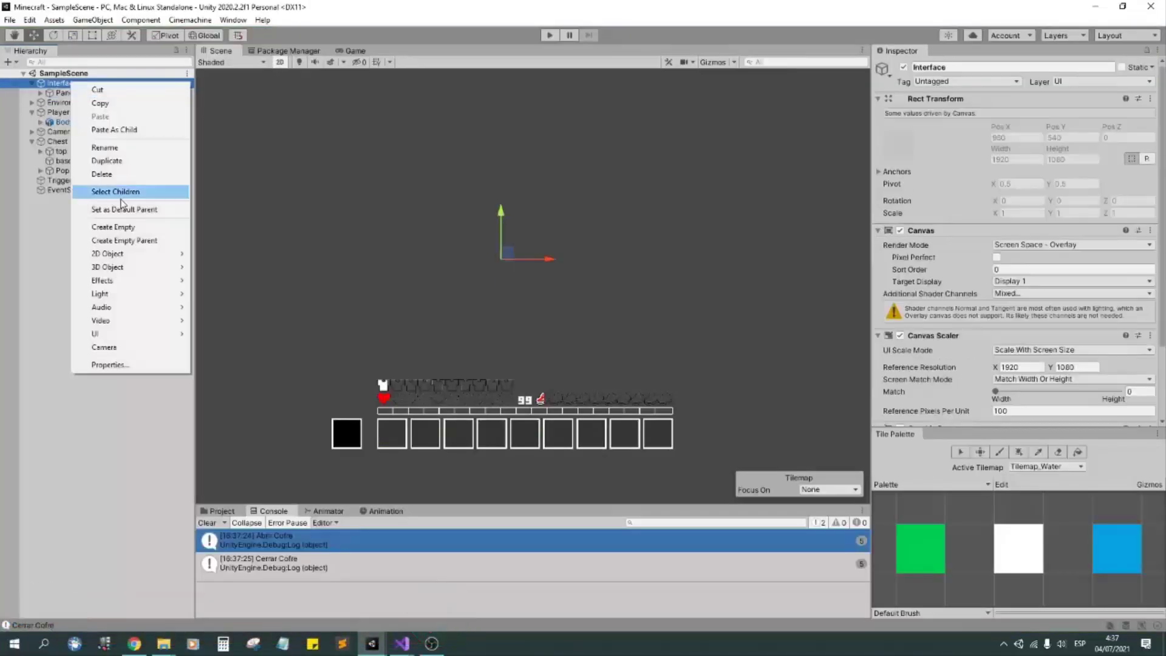
pyautogui.moveTo(104, 334)
pyautogui.click(250, 489)
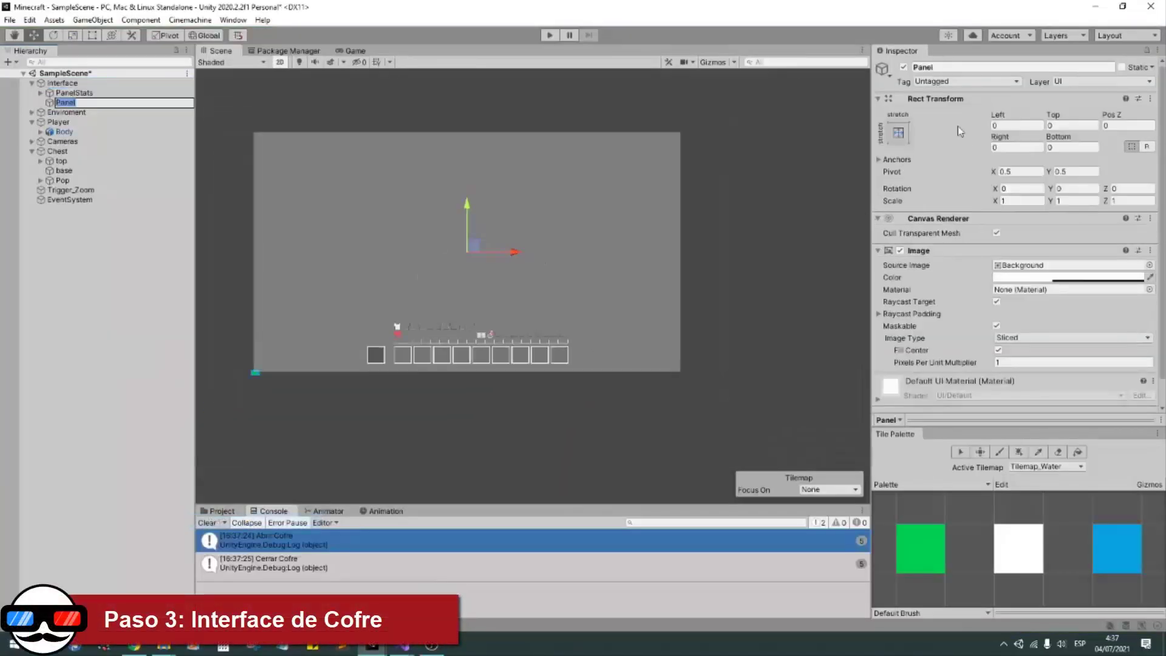
pyautogui.click(898, 132)
pyautogui.rightClick(914, 250)
pyautogui.click(966, 310)
pyautogui.click(71, 105)
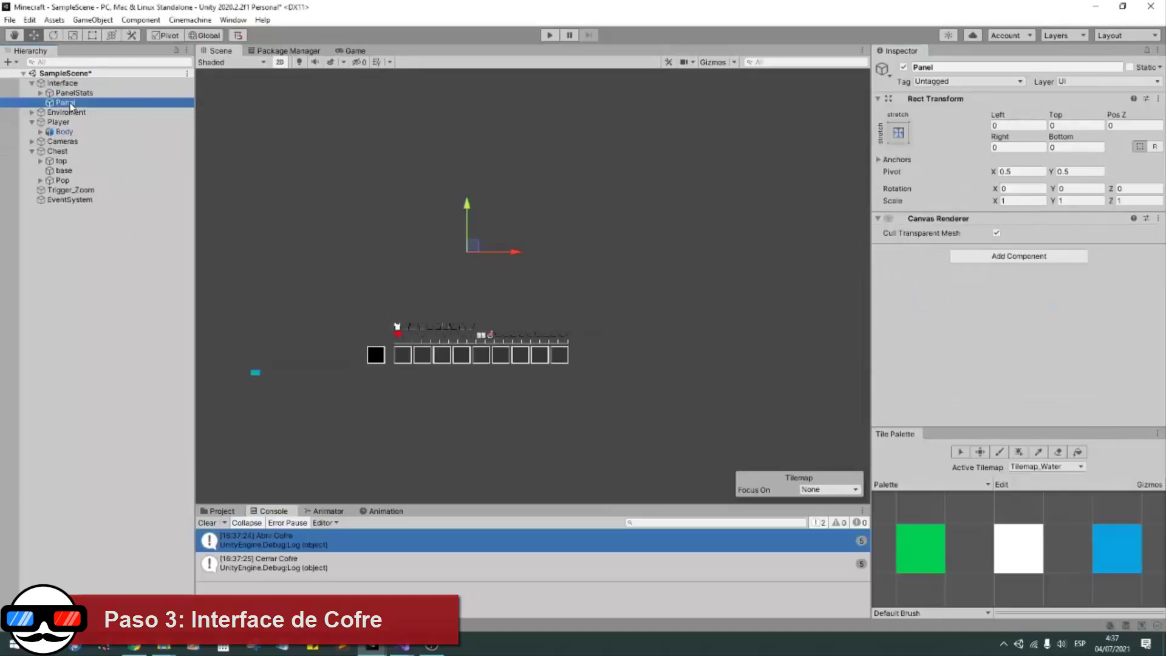
pyautogui.write('Events')
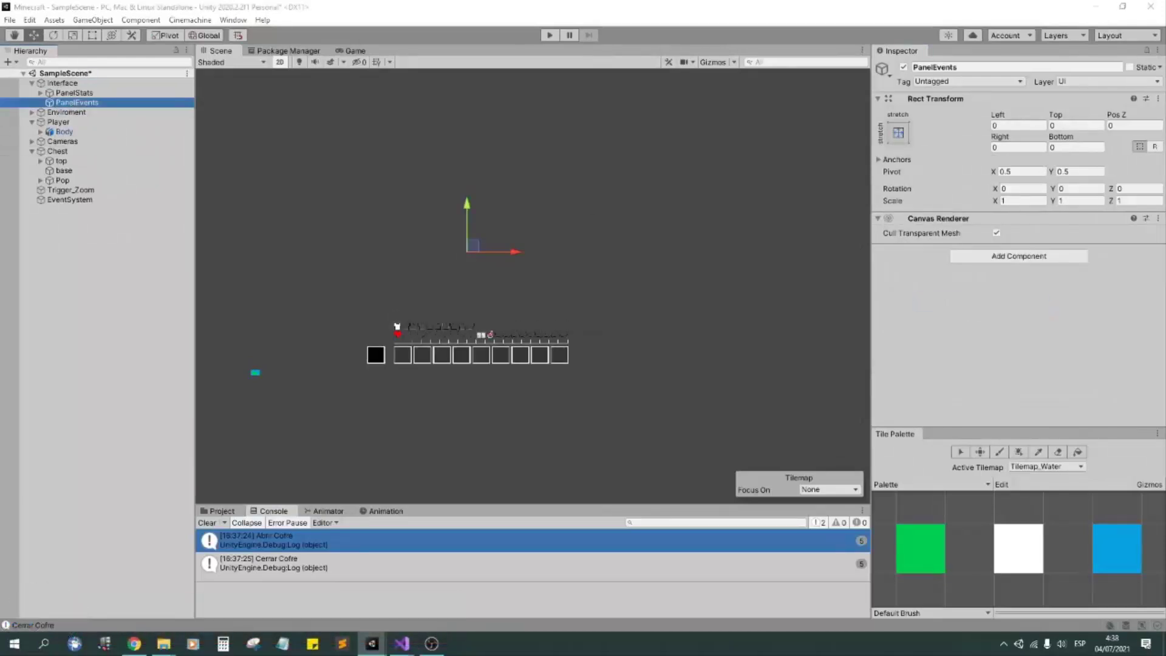
pyautogui.rightClick(78, 105)
pyautogui.press('Escape')
# Add a child UI Panel inside PanelEvents, also named PanelEvents.
pyautogui.rightClick(88, 104)
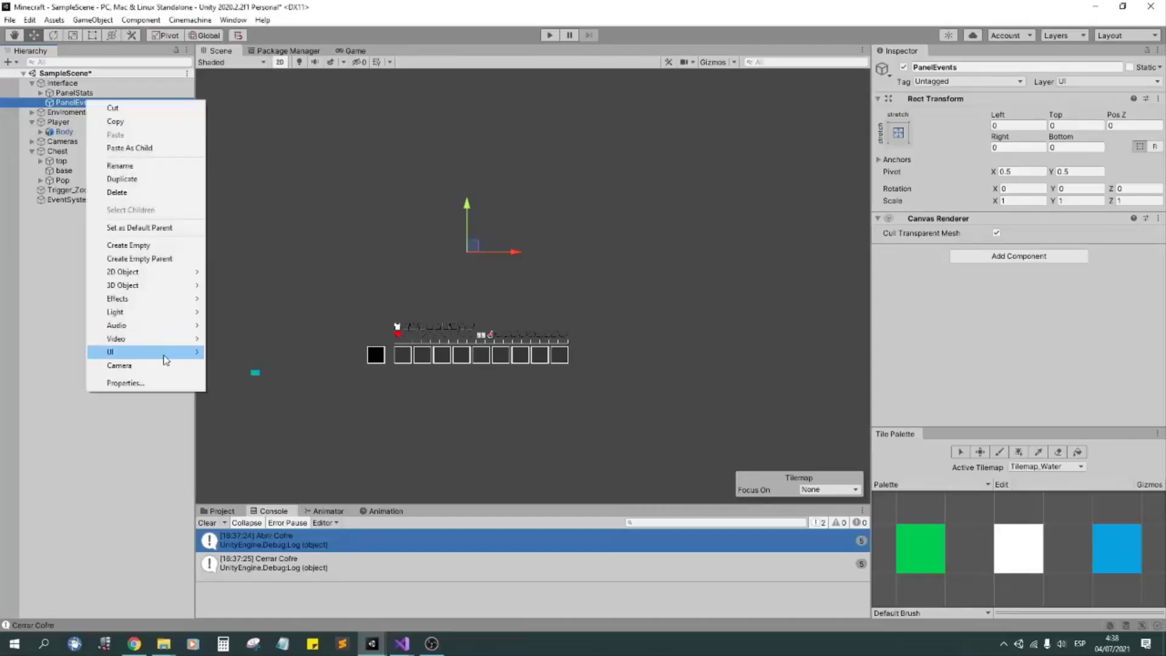
pyautogui.moveTo(164, 347)
pyautogui.click(242, 473)
pyautogui.write('vents')
pyautogui.press('Return')
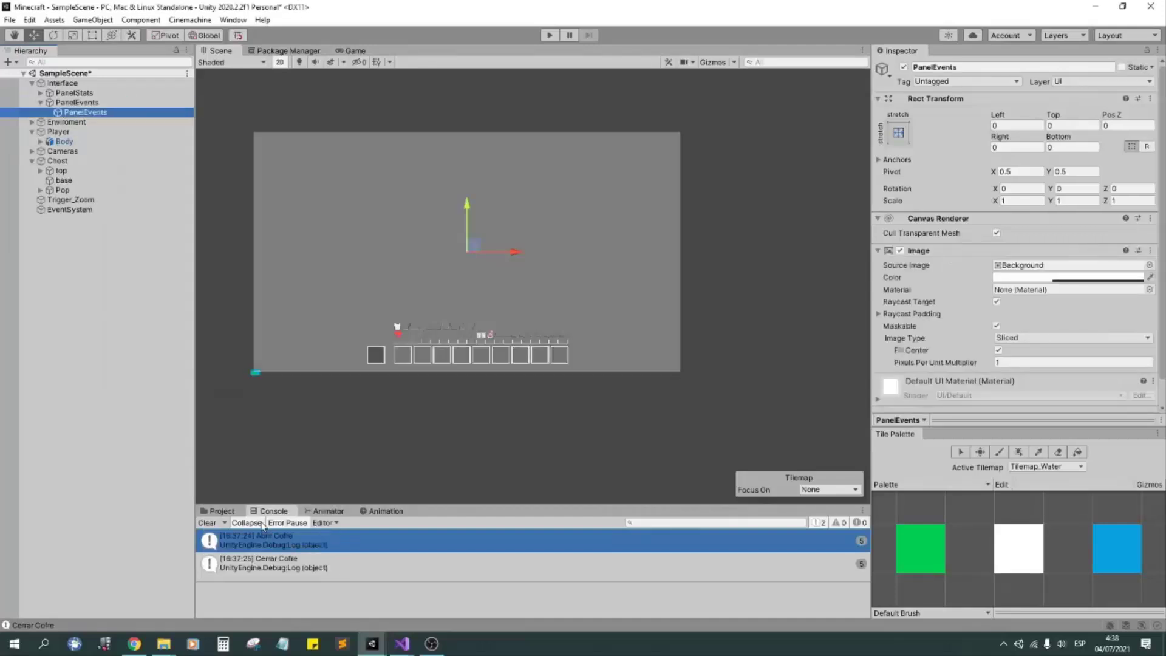
# Colour the child panel fully opaque orange (FFB800).
pyautogui.click(1110, 278)
pyautogui.moveTo(1122, 341); pyautogui.dragTo(1142, 361)
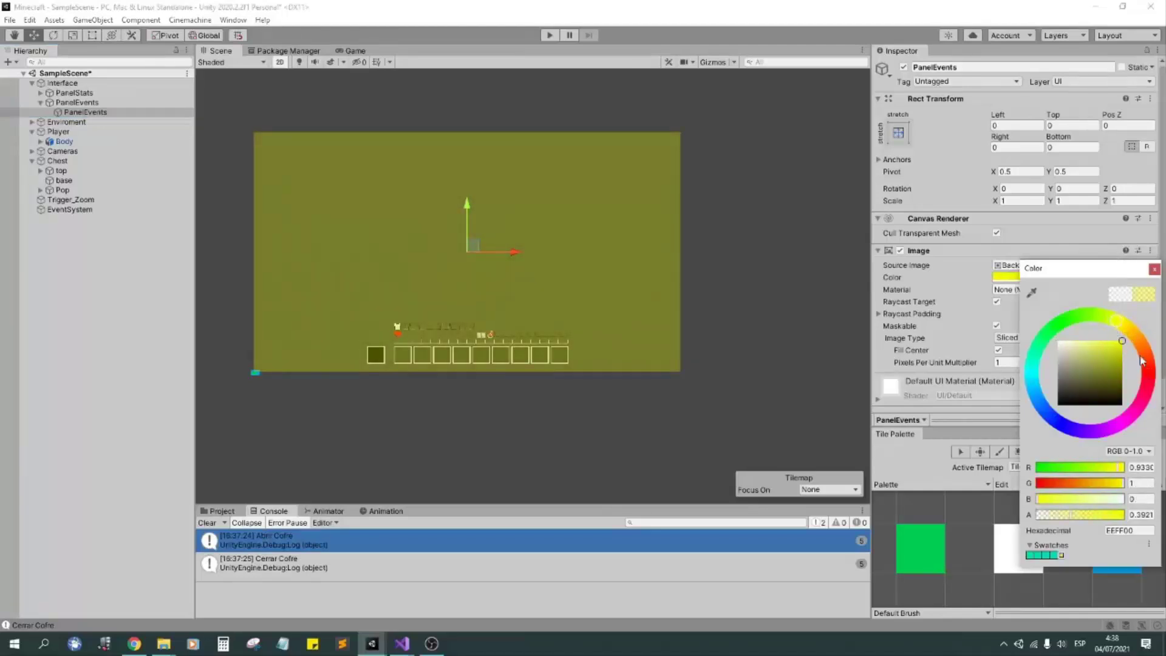
pyautogui.moveTo(1124, 515); pyautogui.dragTo(1118, 515)
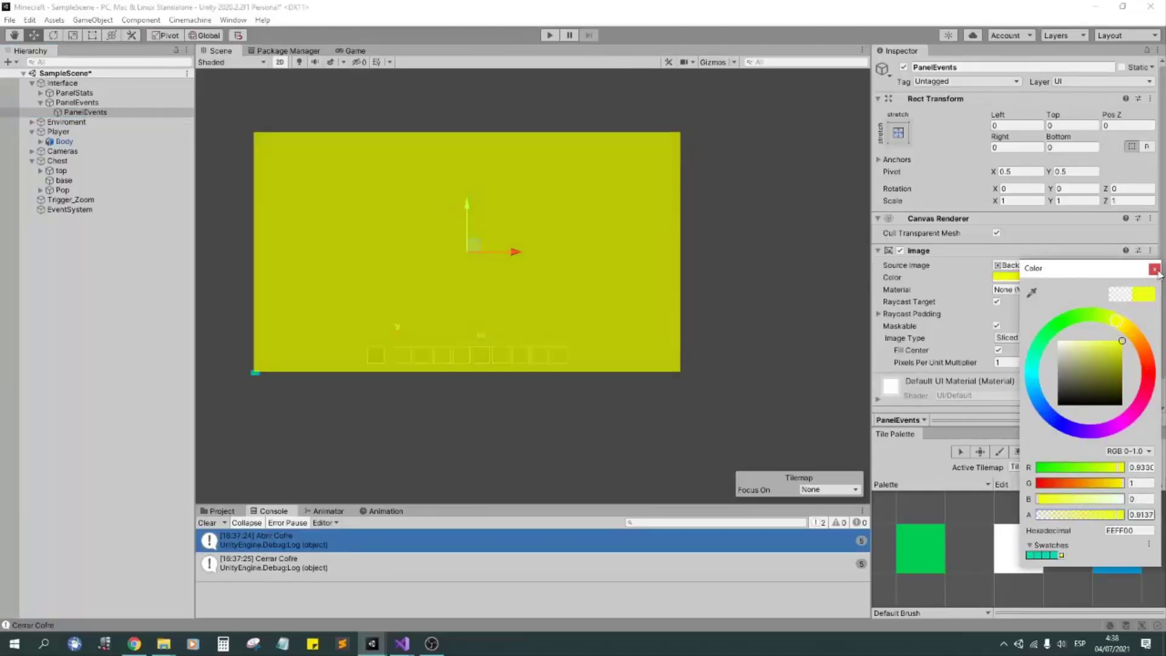
pyautogui.click(1154, 269)
pyautogui.click(1005, 277)
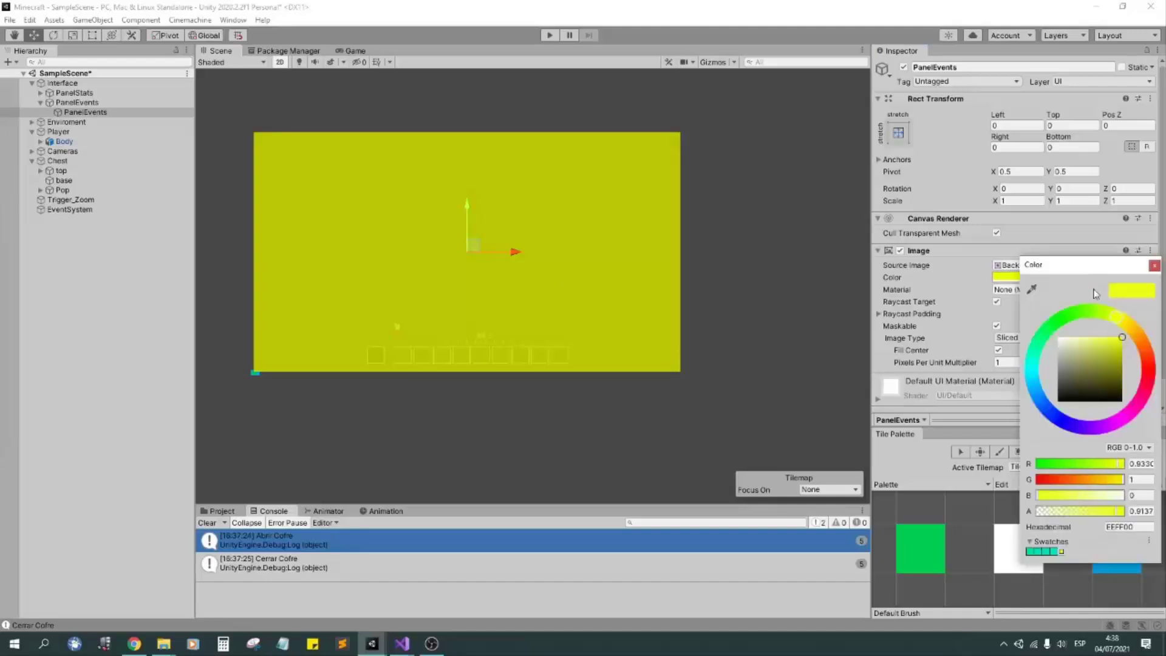
pyautogui.moveTo(1117, 511); pyautogui.dragTo(1124, 511)
pyautogui.moveTo(1116, 320); pyautogui.dragTo(1131, 333)
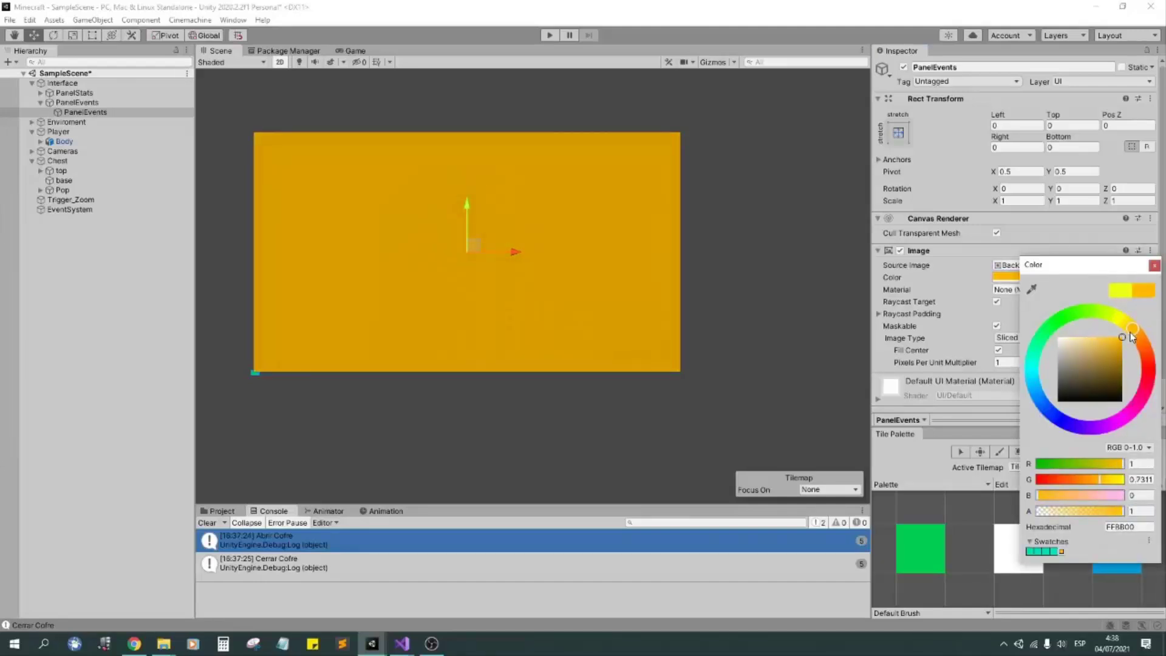
pyautogui.click(1154, 266)
pyautogui.click(41, 92)
# Copy slot1 from the Items group and paste it as a child of the inner panel.
pyautogui.click(49, 102)
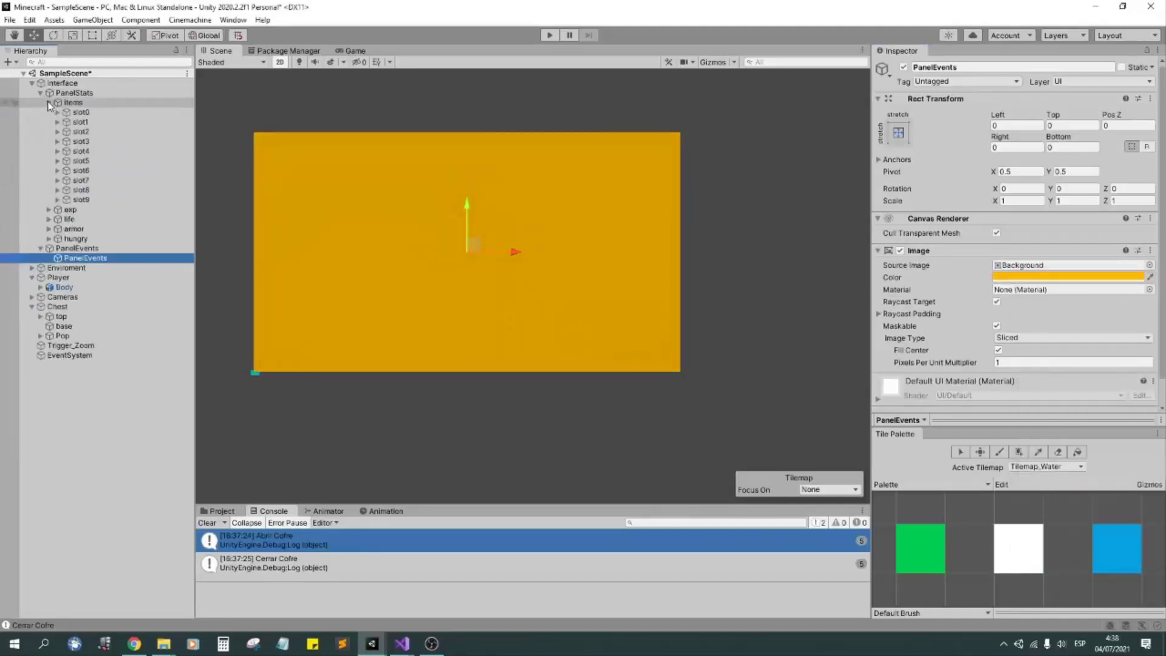
pyautogui.click(77, 121)
pyautogui.rightClick(79, 121)
pyautogui.press('Escape')
pyautogui.click(49, 102)
pyautogui.click(40, 93)
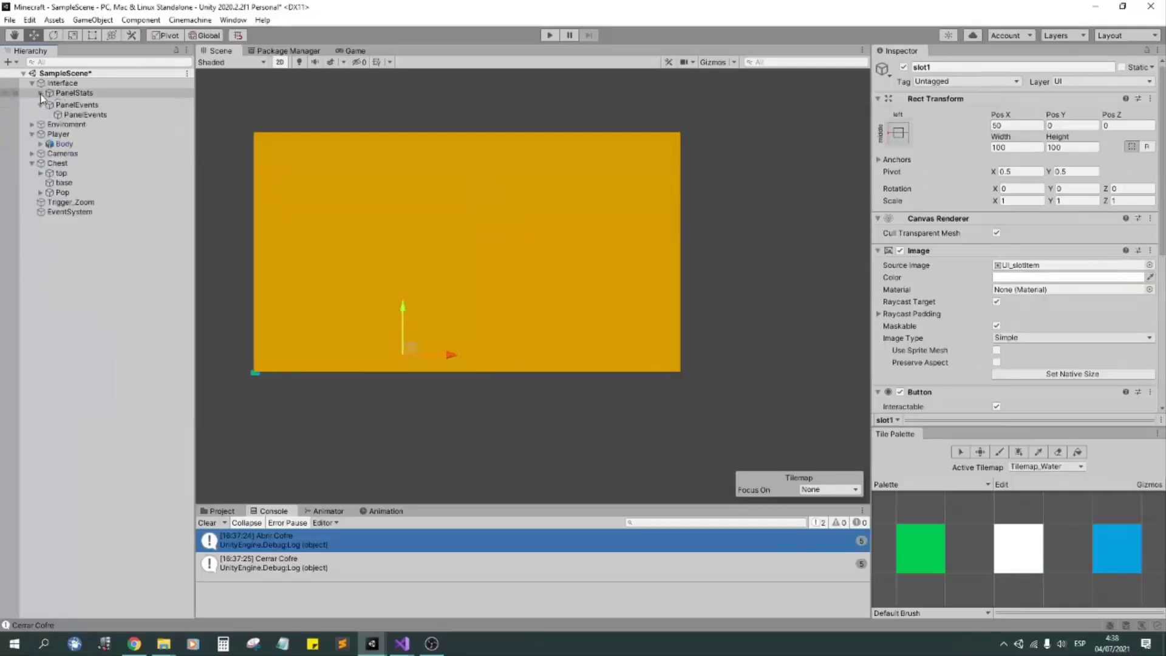
pyautogui.rightClick(84, 112)
pyautogui.click(128, 159)
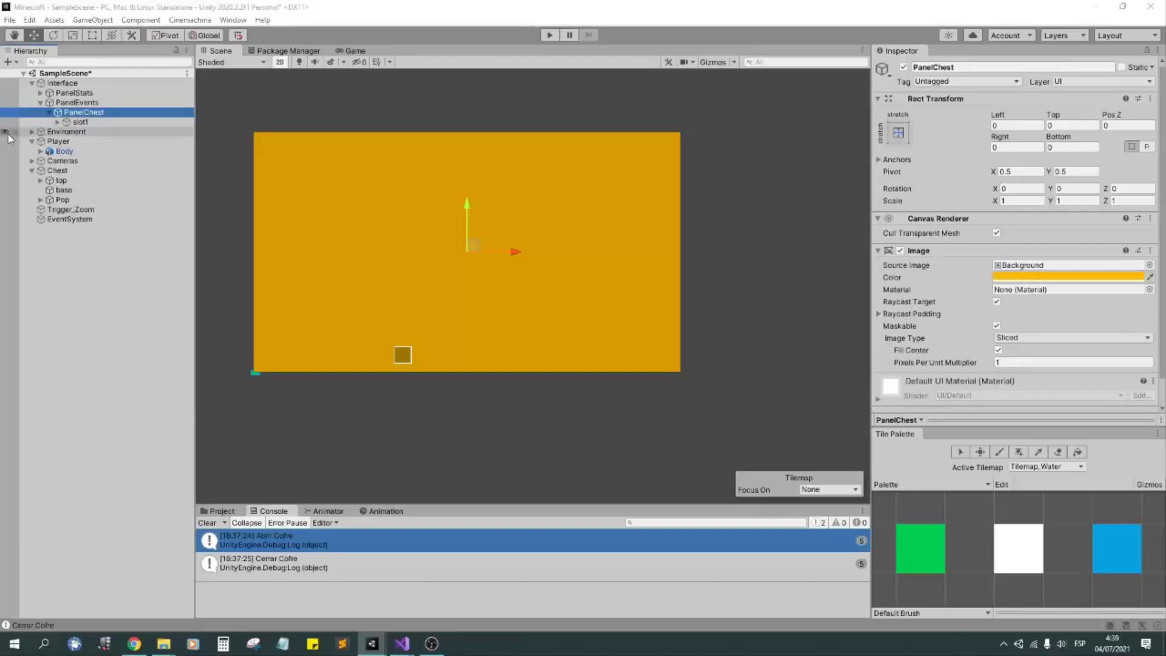
# Anchor PanelChest middle-left, size it 300×300 at Pos X 200, and dock Game beside Scene.
pyautogui.click(898, 133)
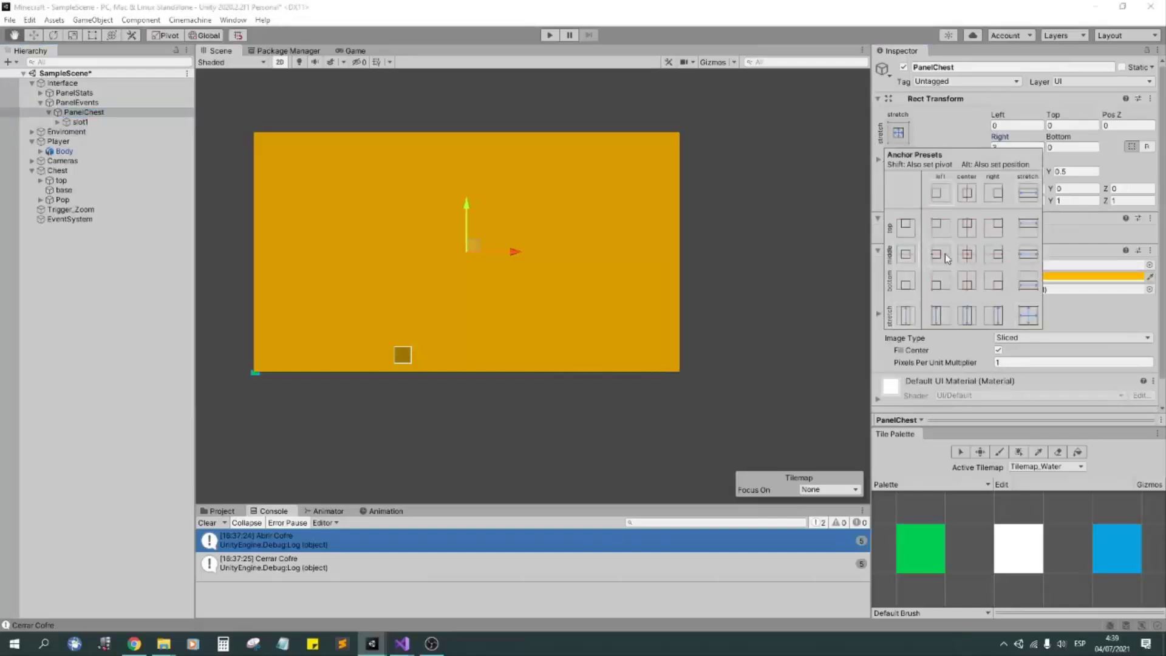
pyautogui.click(906, 316)
pyautogui.scroll(-2, 594, 253)
pyautogui.click(1017, 147)
pyautogui.write('300')
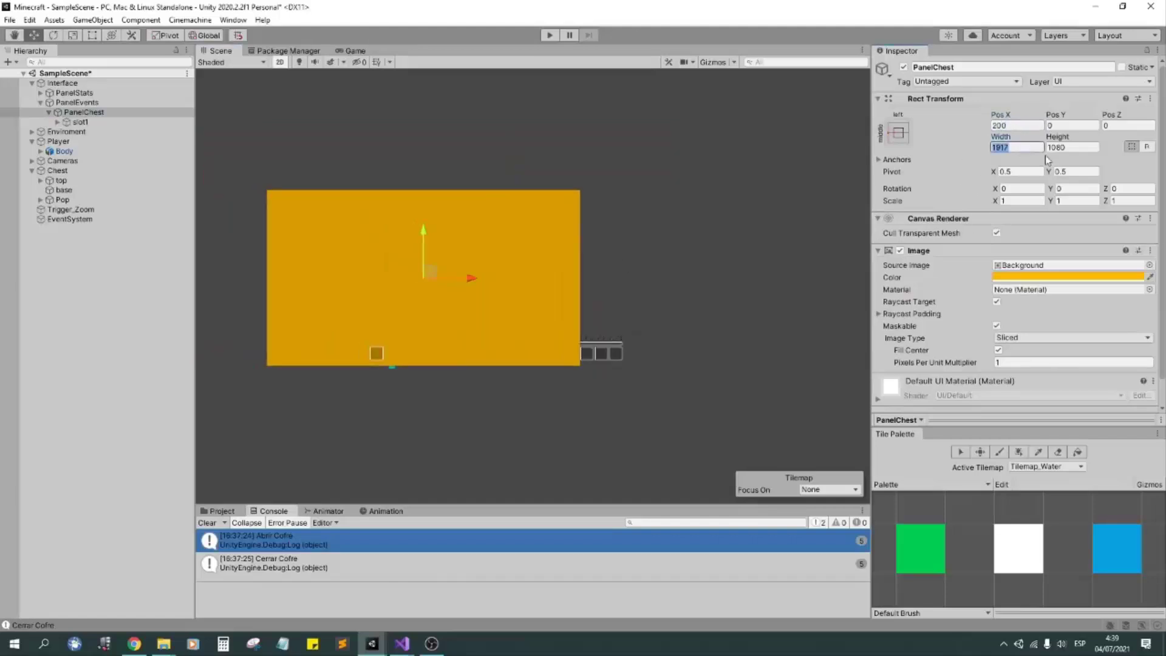
pyautogui.press('Tab')
pyautogui.write('3')
pyautogui.moveTo(355, 51); pyautogui.dragTo(790, 273)
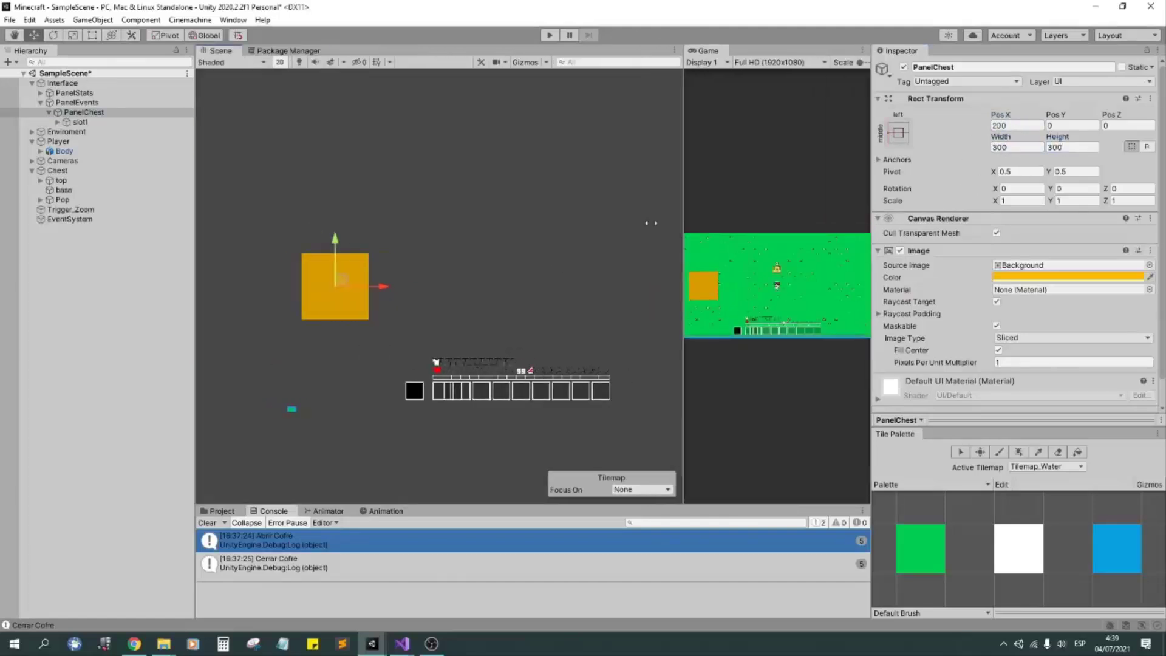
pyautogui.scroll(3, 377, 281)
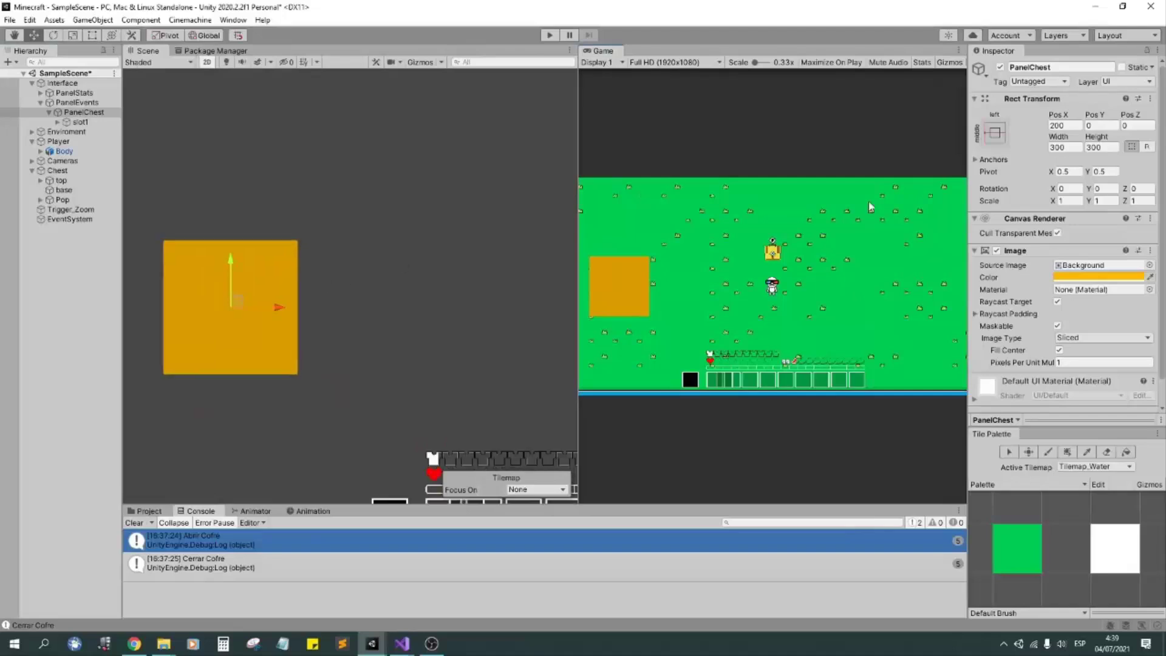
pyautogui.click(994, 132)
pyautogui.write('200')
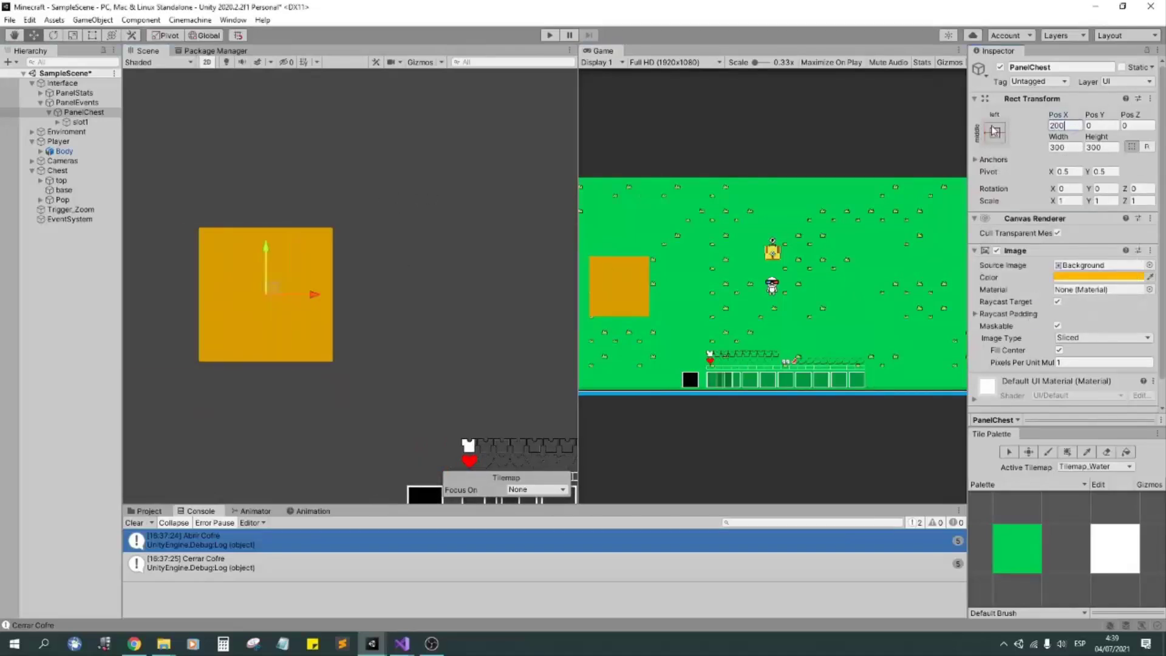
# Change PanelChest's colour to yellow.
pyautogui.click(1099, 277)
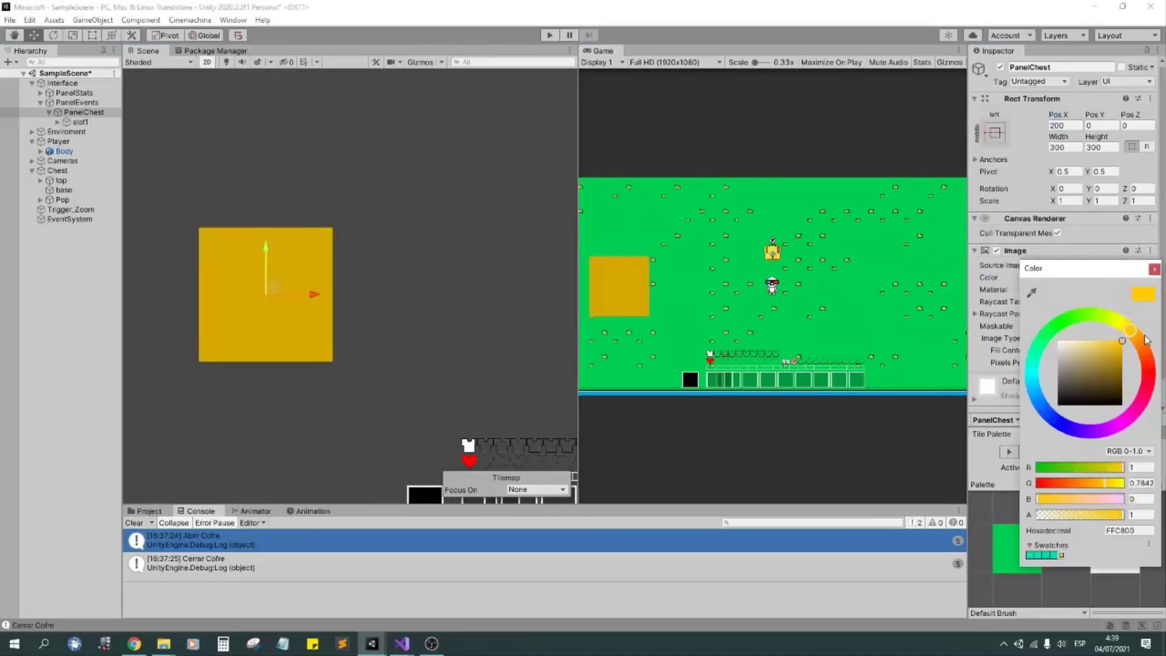
pyautogui.moveTo(1146, 339); pyautogui.dragTo(1120, 338)
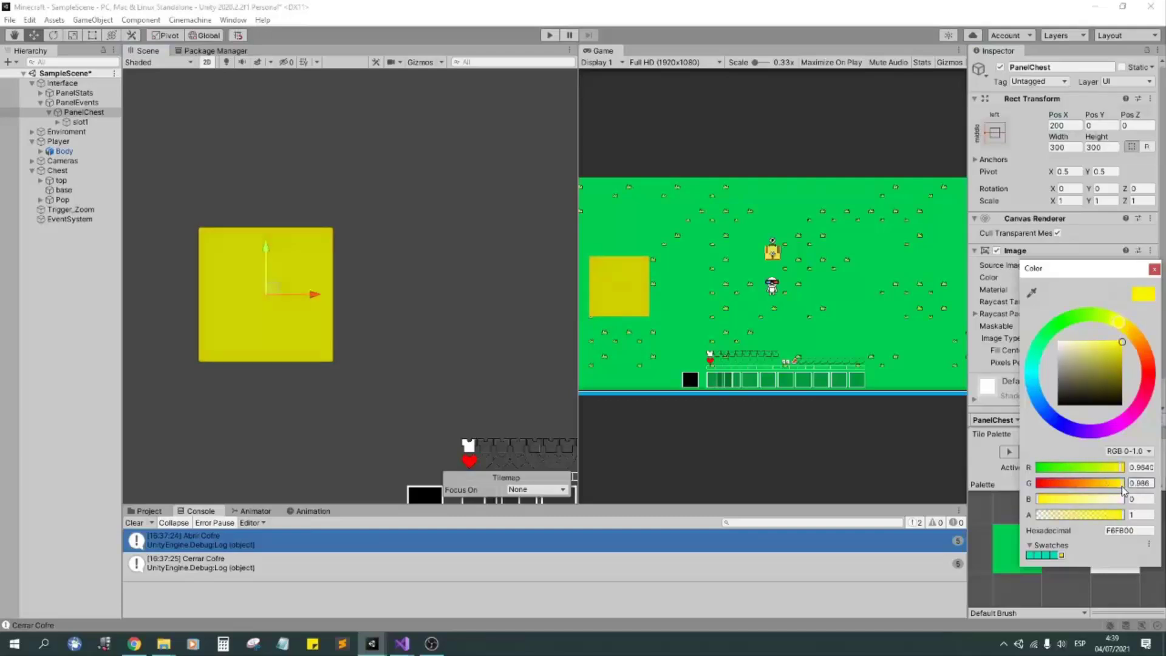
pyautogui.moveTo(567, 276); pyautogui.dragTo(578, 276, button='middle')
# Anchor the copied slot1 to PanelChest's top-left corner.
pyautogui.click(79, 122)
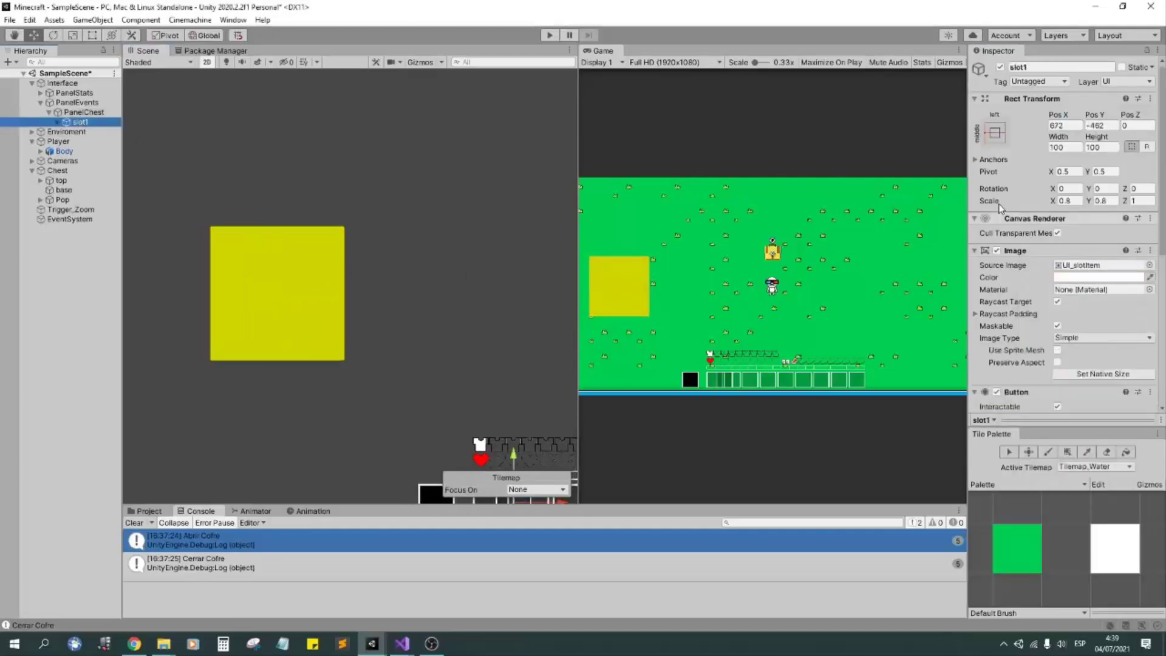
pyautogui.click(994, 132)
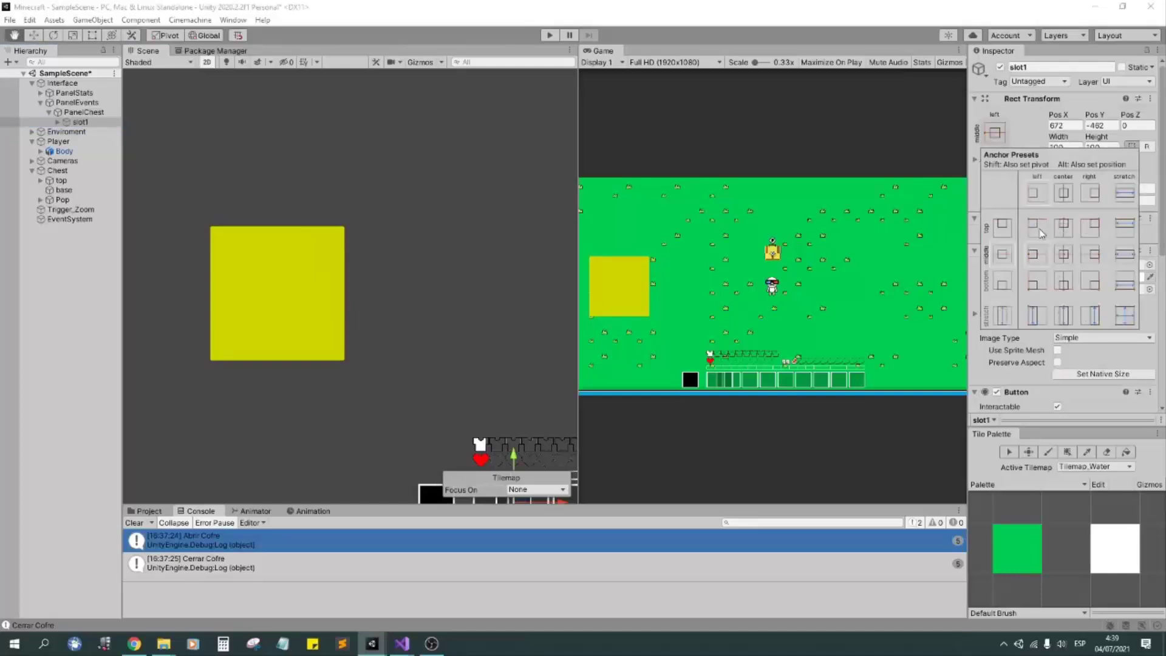
pyautogui.keyDown('alt'); pyautogui.click(1017, 194); pyautogui.keyUp('alt')
pyautogui.click(1099, 277)
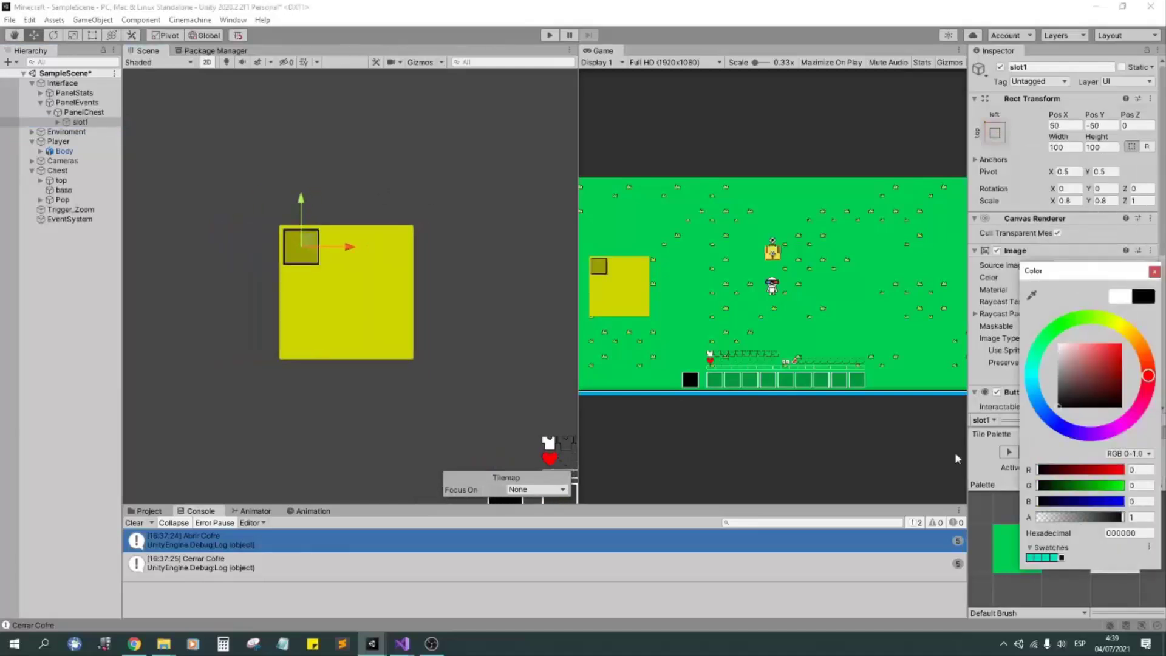
pyautogui.click(1154, 272)
# Give slot1's bg layer a pale yellow colour with higher opacity.
pyautogui.click(58, 122)
pyautogui.click(85, 132)
pyautogui.click(1093, 277)
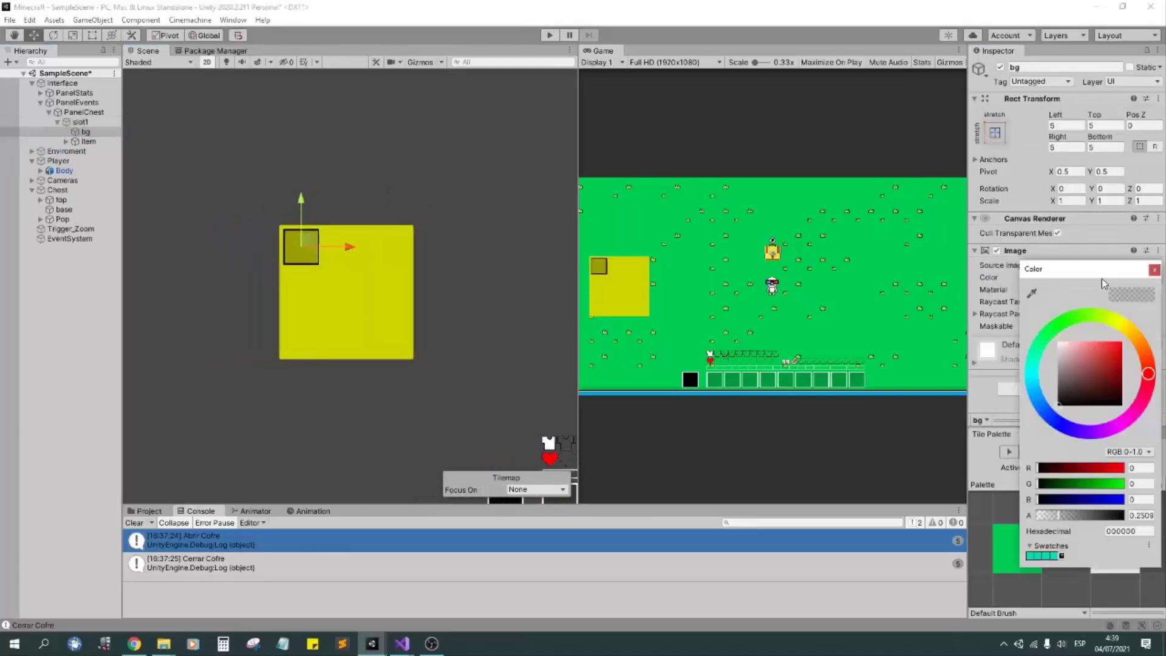
pyautogui.click(1116, 321)
pyautogui.click(1100, 341)
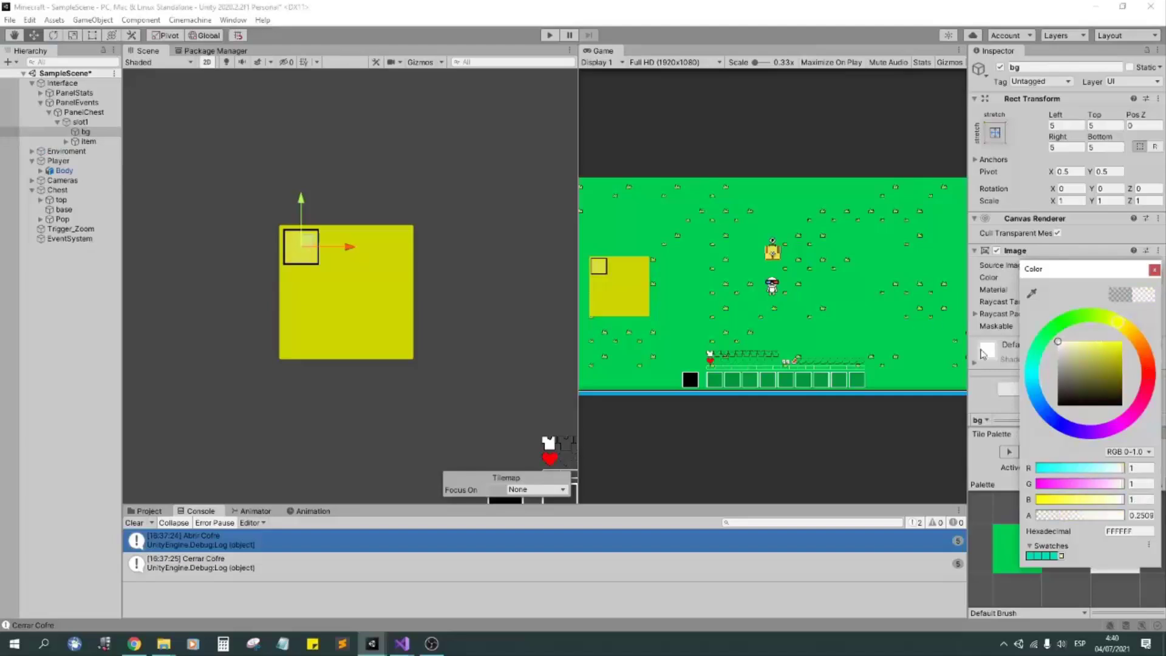
pyautogui.click(1090, 515)
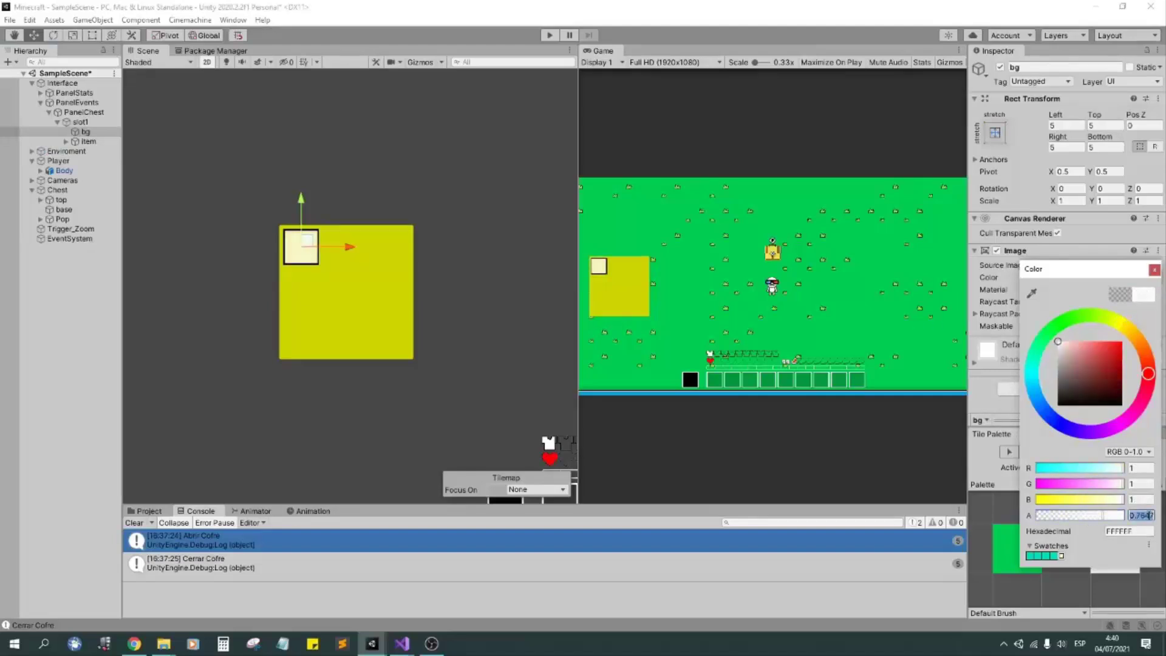
pyautogui.click(1153, 269)
pyautogui.click(58, 122)
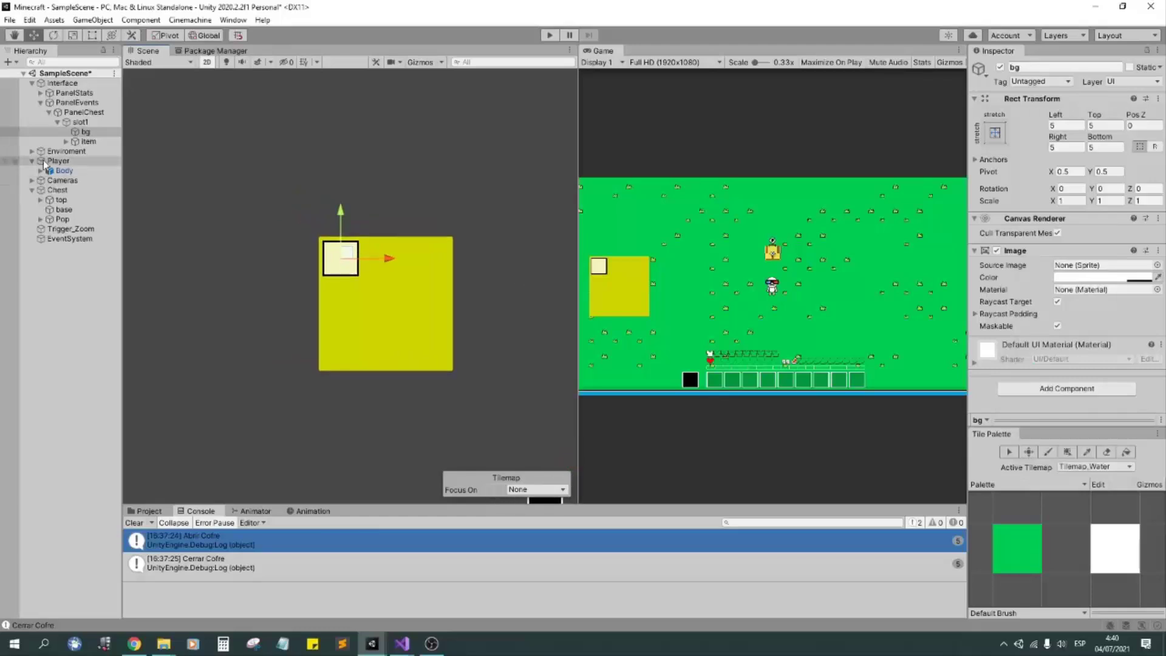
# Duplicate slot1 and set the copies' horizontal positions to 150 and 250.
pyautogui.click(81, 123)
pyautogui.hotkey('ctrl', 'd')
pyautogui.hotkey('ctrl', 'd')
pyautogui.hotkey('ctrl', 'd')
pyautogui.hotkey('ctrl', 'd')
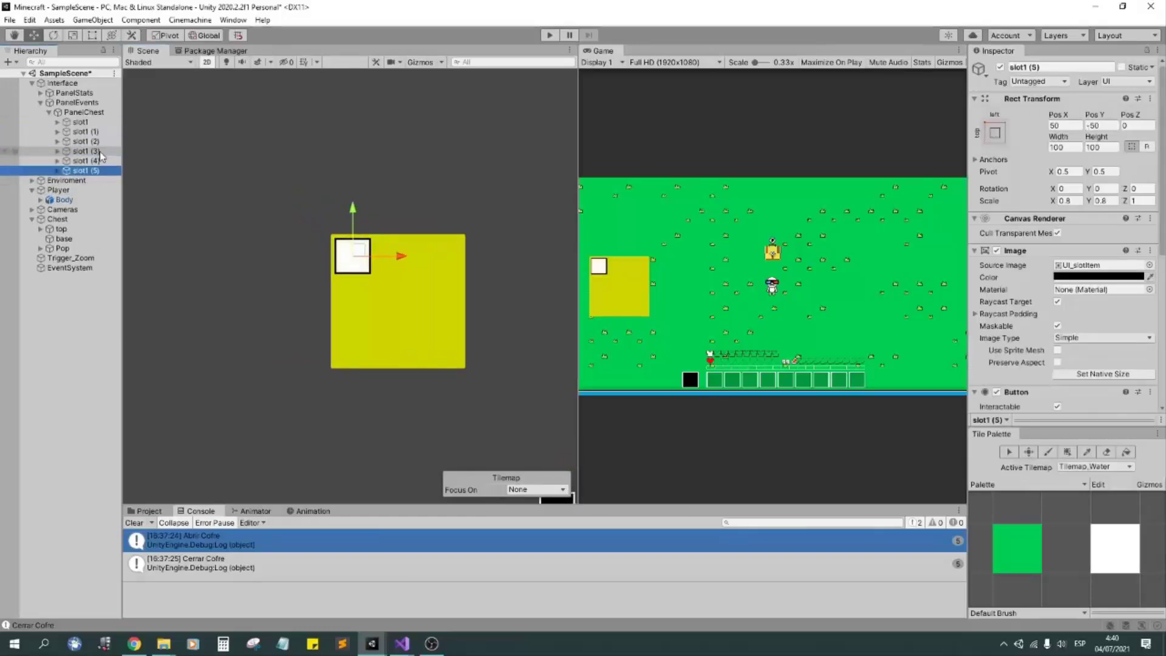
pyautogui.hotkey('ctrl', 'd')
pyautogui.hotkey('ctrl', 'd')
pyautogui.hotkey('ctrl', 'd')
pyautogui.doubleClick(93, 132)
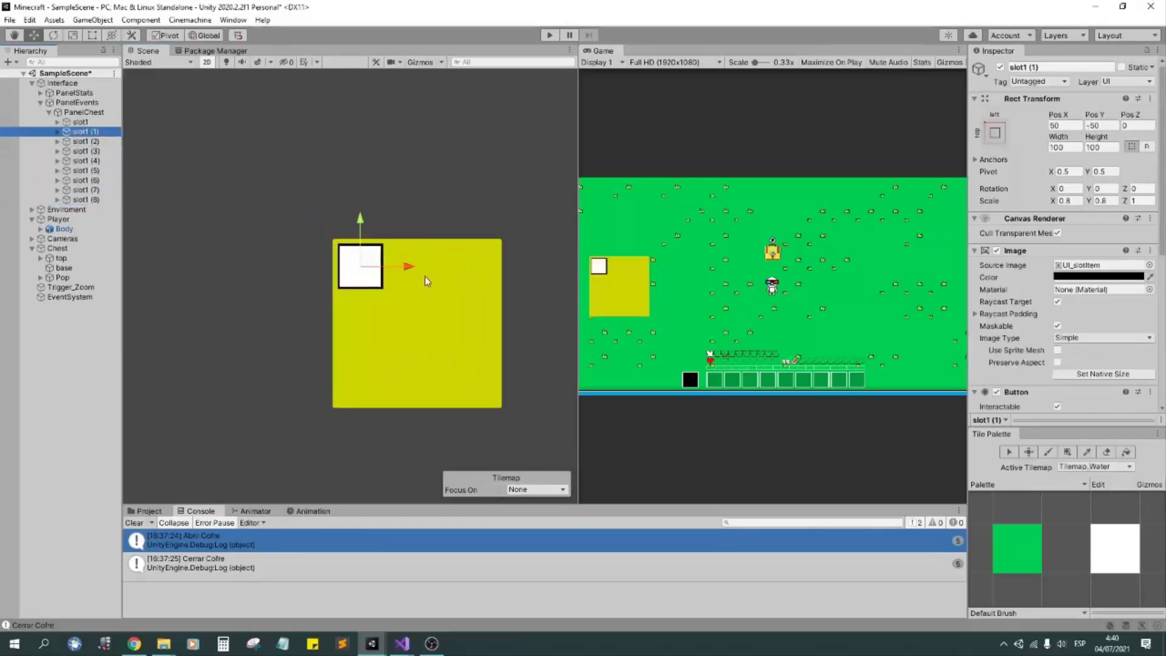
pyautogui.doubleClick(1062, 125)
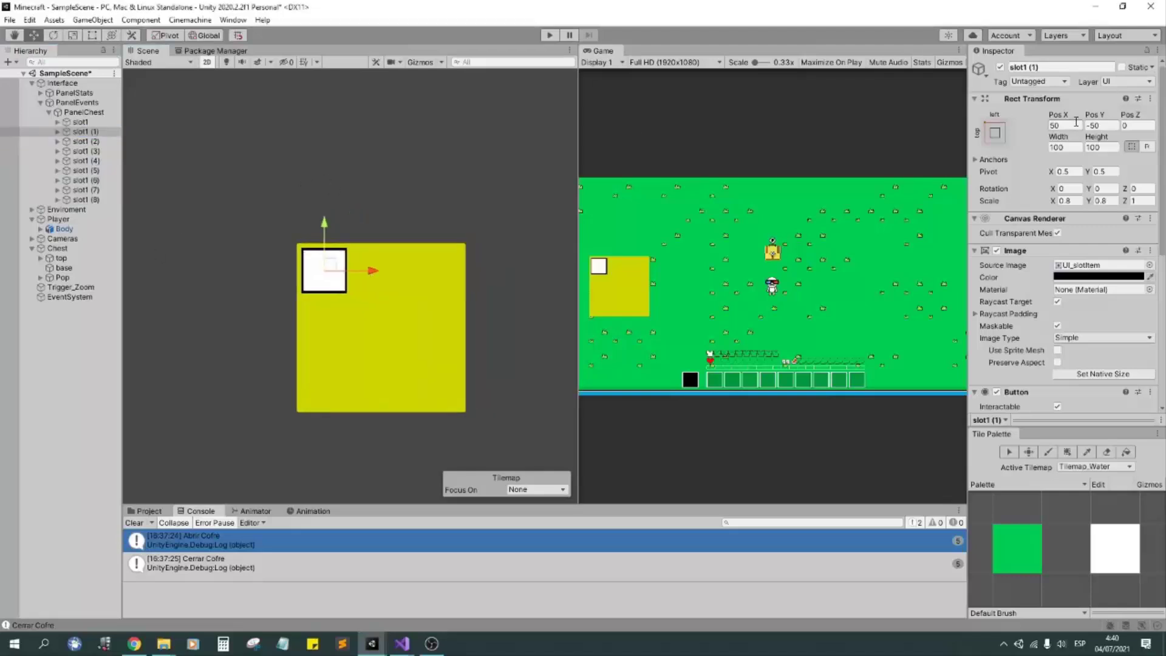
pyautogui.write('150')
pyautogui.click(85, 141)
pyautogui.doubleClick(1063, 125)
pyautogui.write('300250')
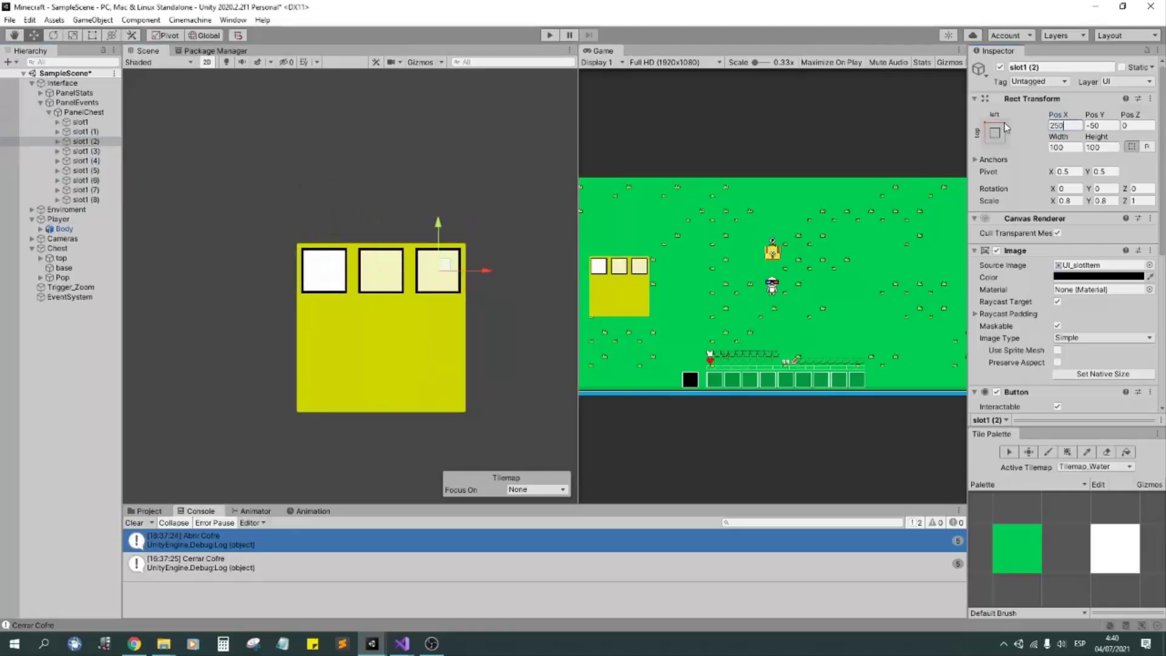
# Position the remaining slot copies (Y -150, X 150, Y -250) to complete the 3×3 grid.
pyautogui.click(86, 150)
pyautogui.doubleClick(1100, 125)
pyautogui.write('-150')
pyautogui.click(86, 161)
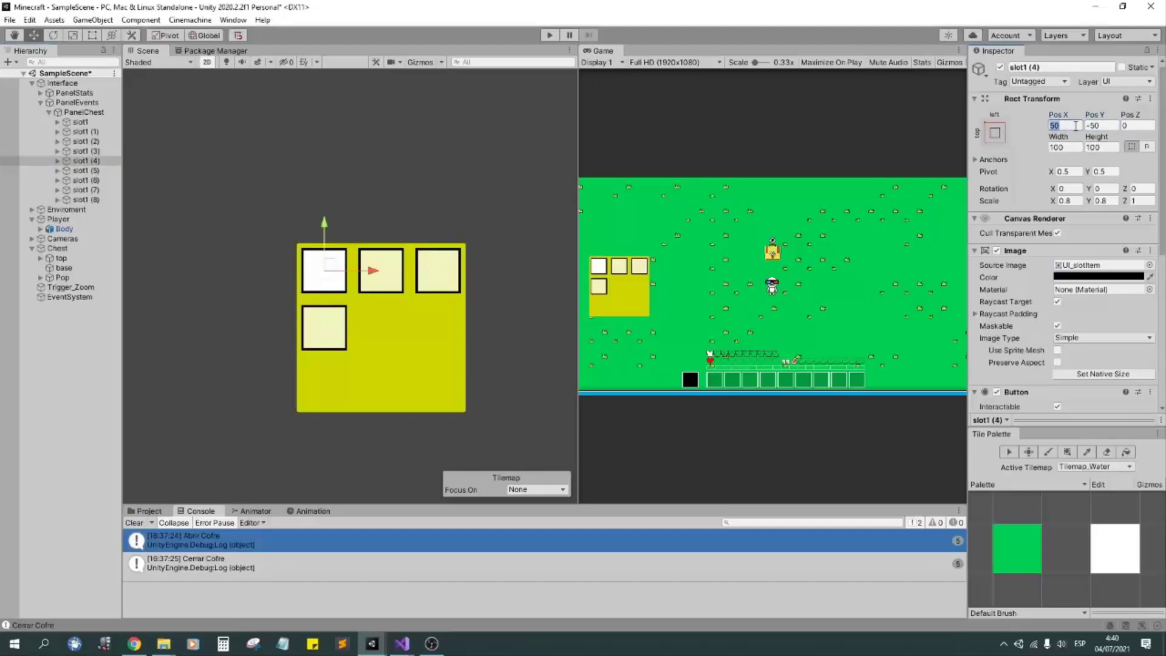
pyautogui.doubleClick(1063, 125)
pyautogui.write('150')
pyautogui.click(86, 170)
pyautogui.click(86, 179)
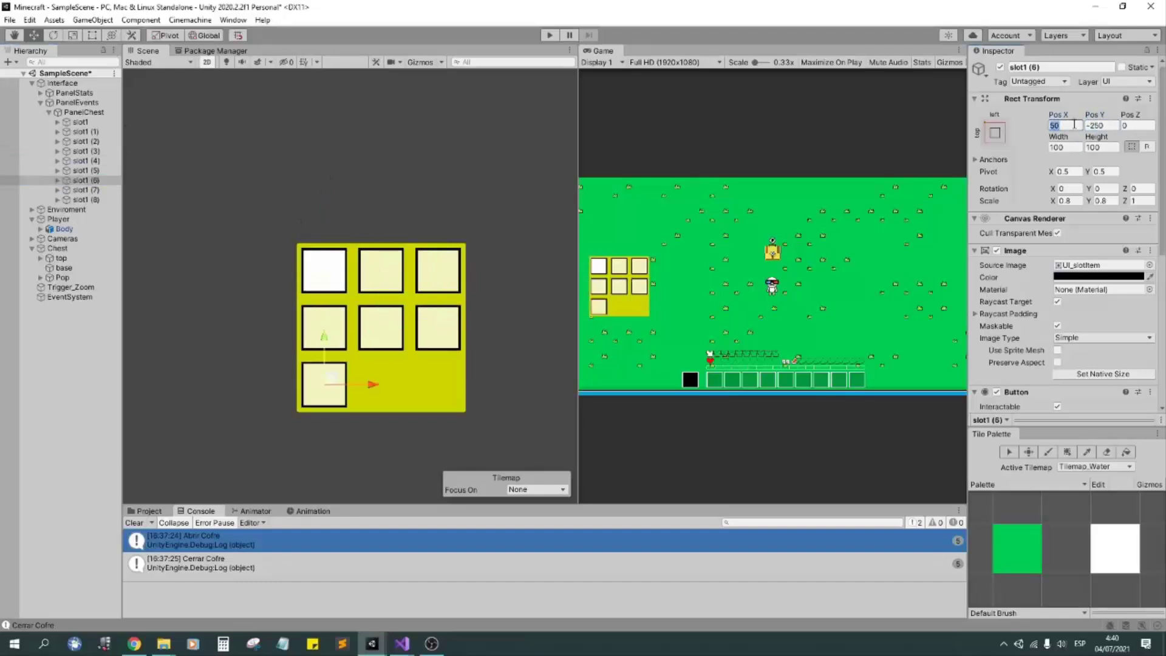
pyautogui.click(86, 190)
pyautogui.doubleClick(1100, 125)
pyautogui.write('-250')
pyautogui.press('Return')
pyautogui.click(86, 199)
# Collapse PanelChest, enlarge the bottom panel and bring up the Animation editor.
pyautogui.keyDown('shift'); pyautogui.click(98, 125); pyautogui.keyUp('shift')
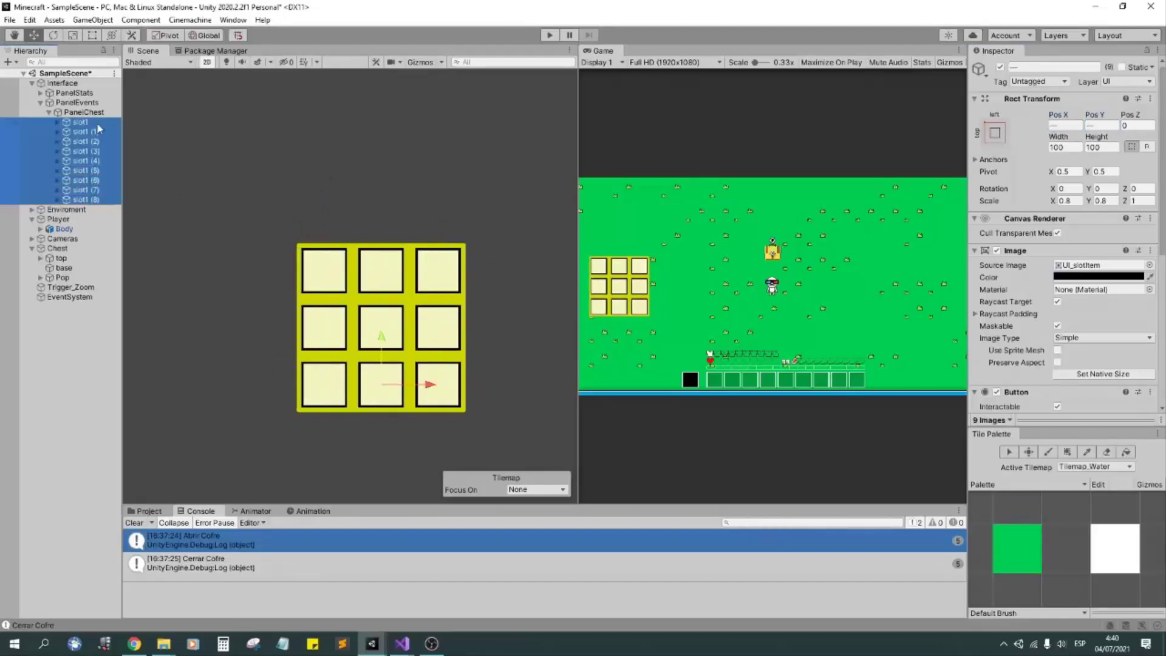
pyautogui.click(50, 113)
pyautogui.moveTo(322, 181); pyautogui.dragTo(331, 168, button='middle')
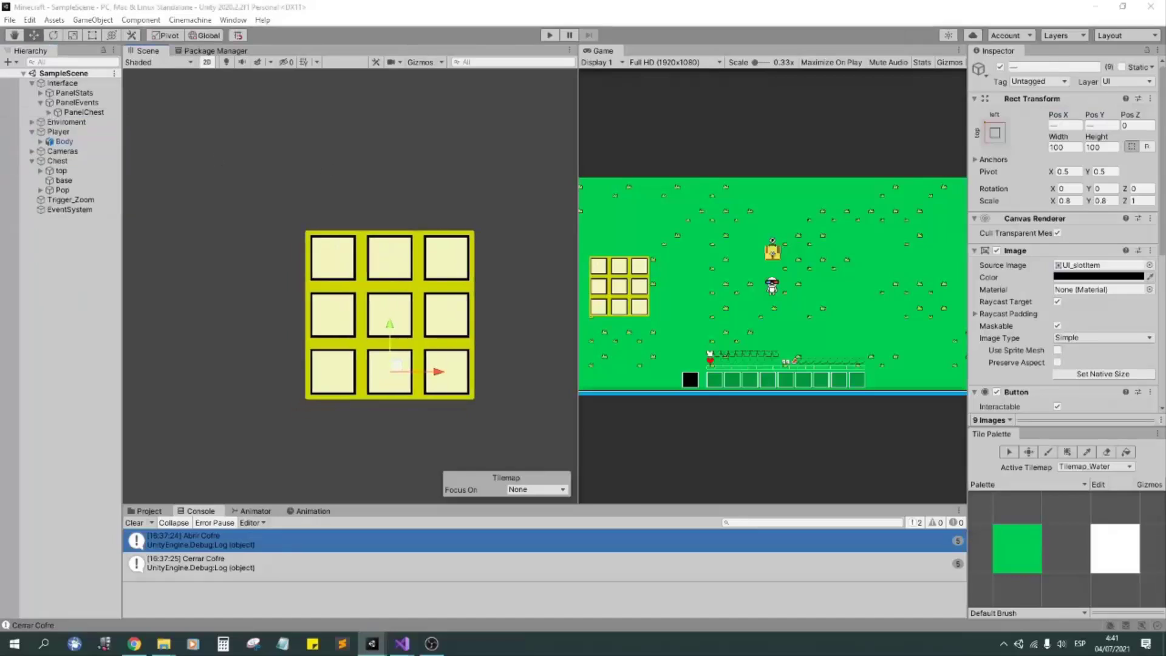
pyautogui.moveTo(390, 507); pyautogui.dragTo(390, 451)
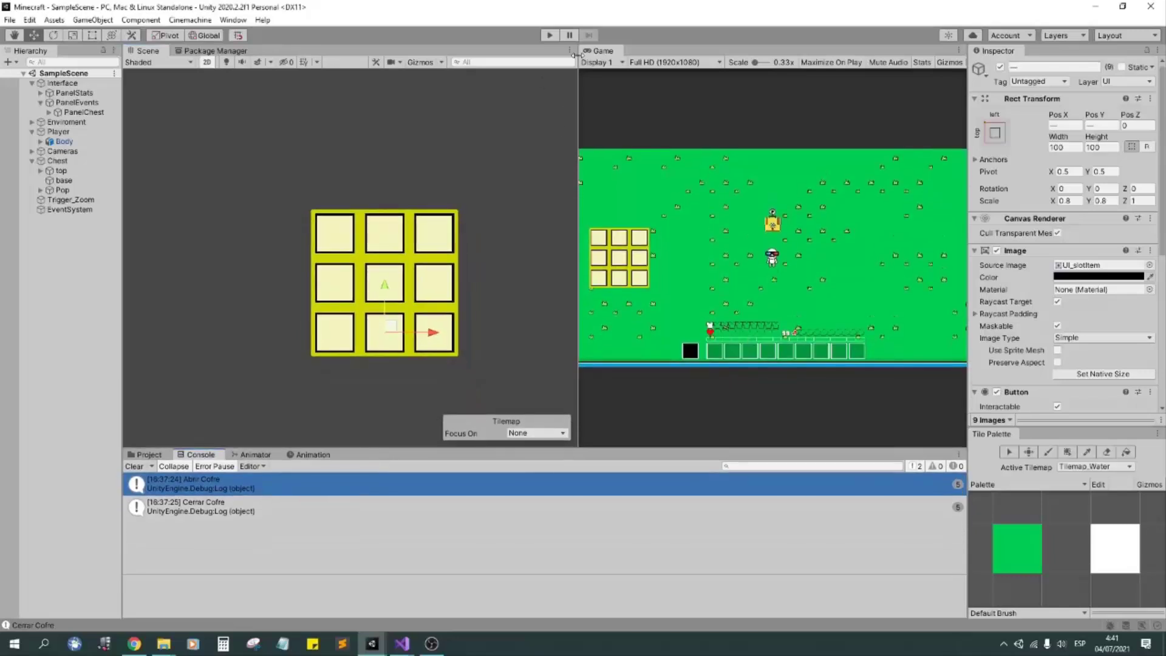
pyautogui.click(254, 454)
pyautogui.click(312, 454)
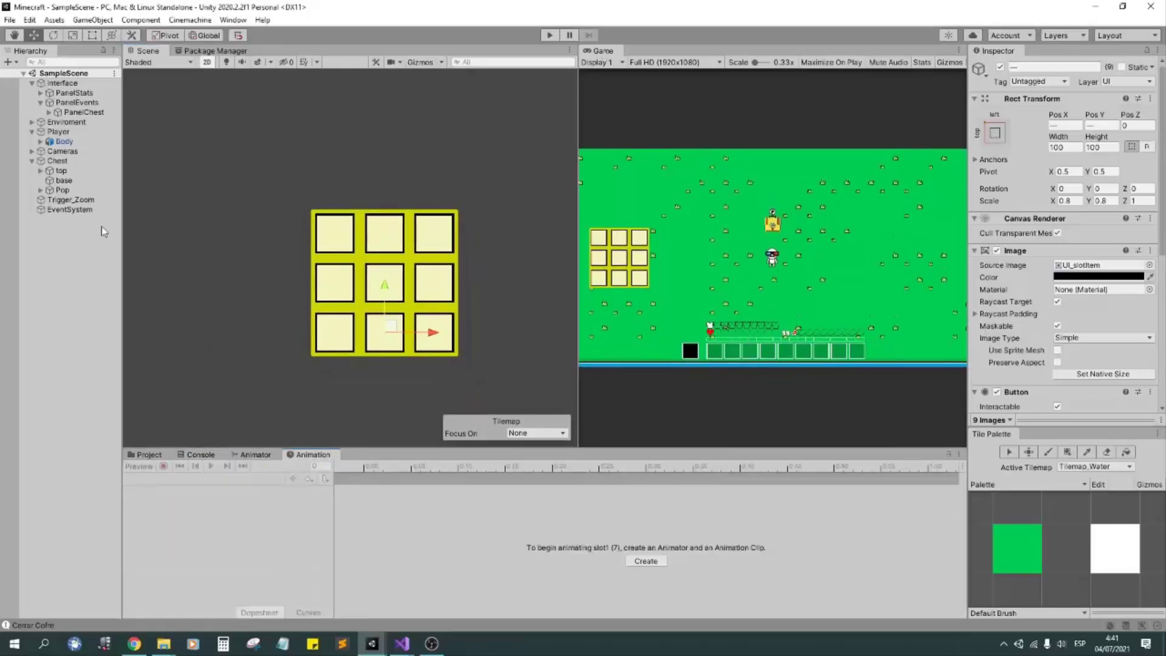
# Start a new animation clip for PanelEvents and create an Interface folder in Anims.
pyautogui.click(87, 103)
pyautogui.click(646, 561)
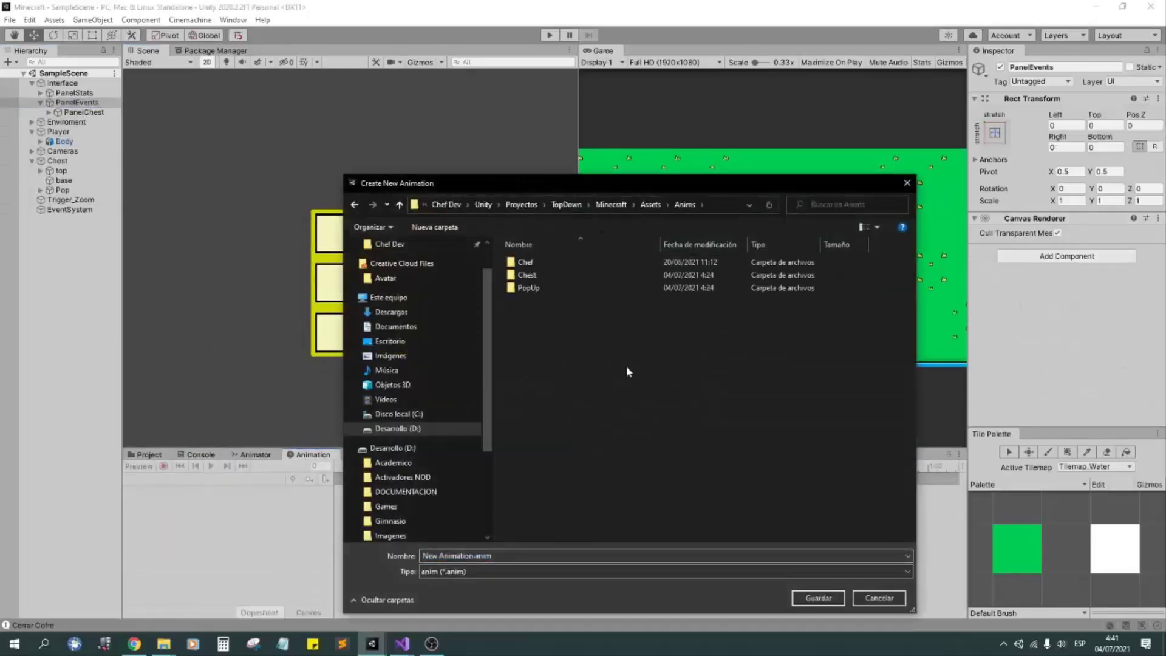
pyautogui.rightClick(589, 384)
pyautogui.moveTo(602, 533)
pyautogui.click(789, 398)
pyautogui.write('In')
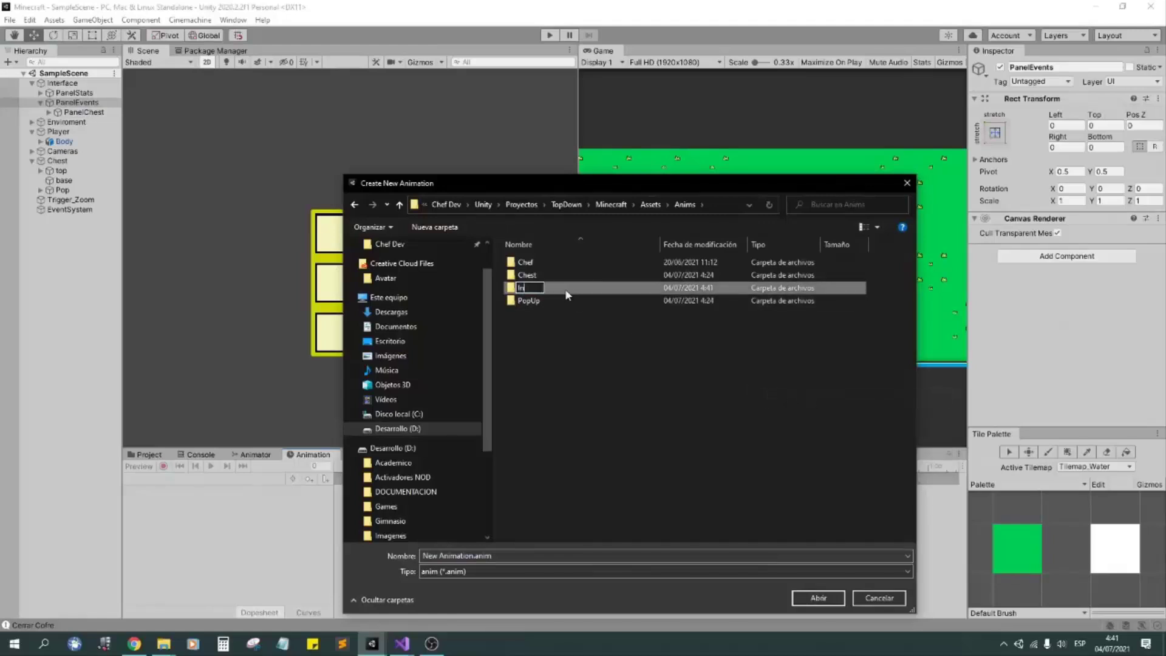
pyautogui.write('terface')
pyautogui.press('Return')
pyautogui.doubleClick(565, 289)
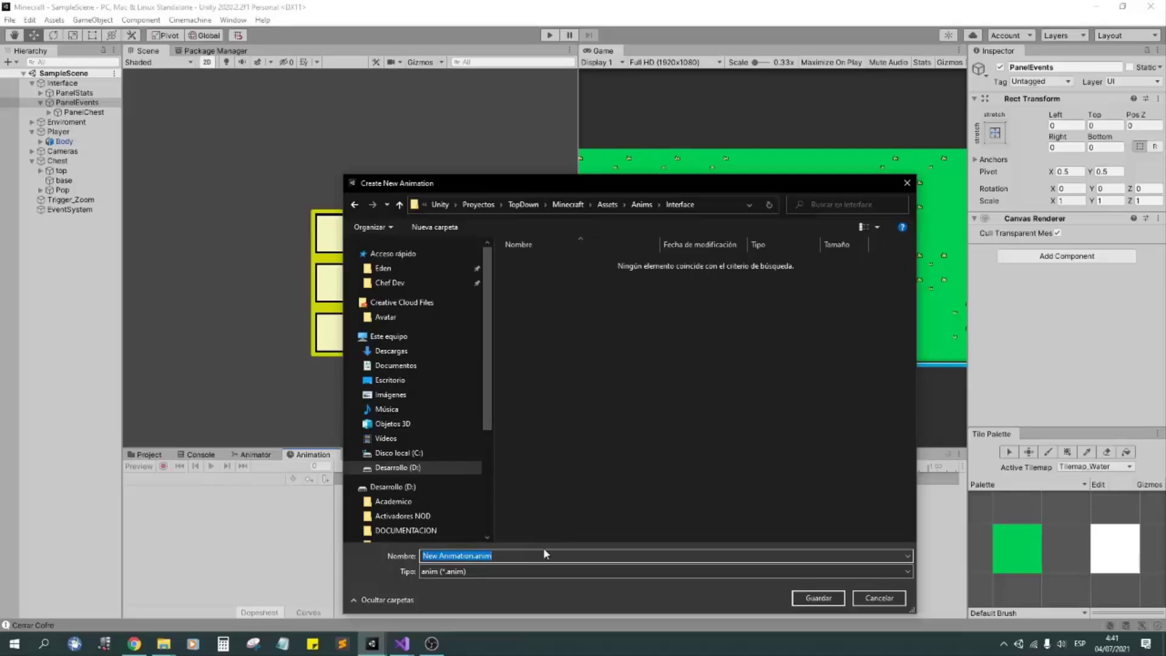
# Save the clips chest_hide, chest_show and chest_hidden in the Interface folder.
pyautogui.write('chest_')
pyautogui.write('de')
pyautogui.press('Return')
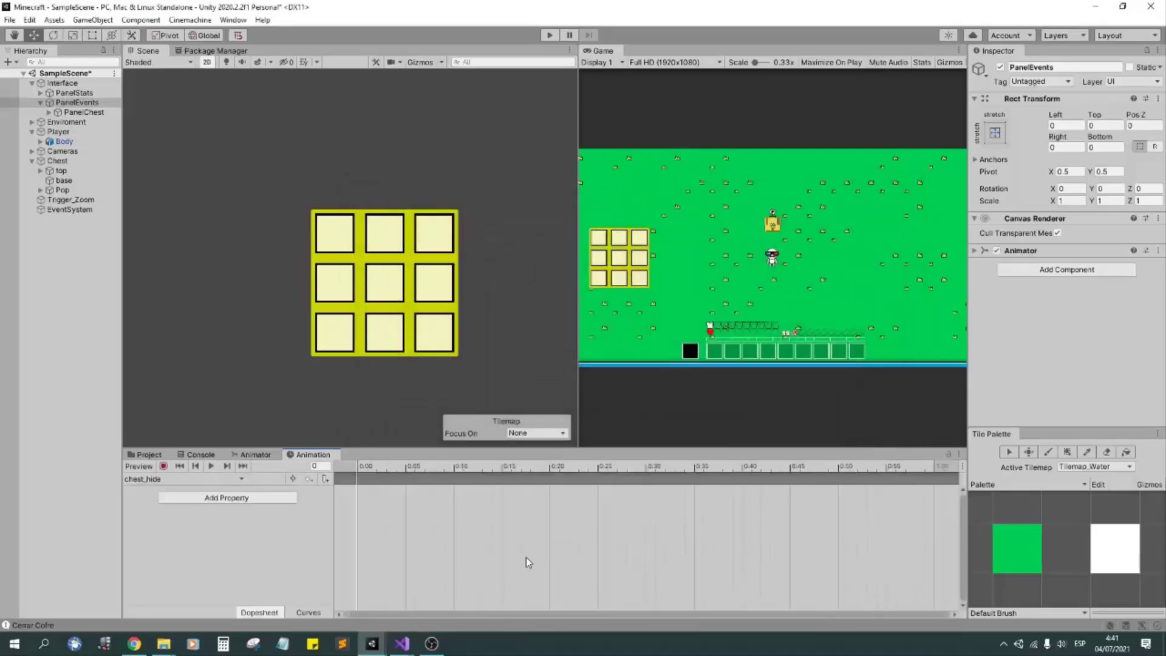
pyautogui.click(182, 479)
pyautogui.click(173, 510)
pyautogui.write('chest_hi')
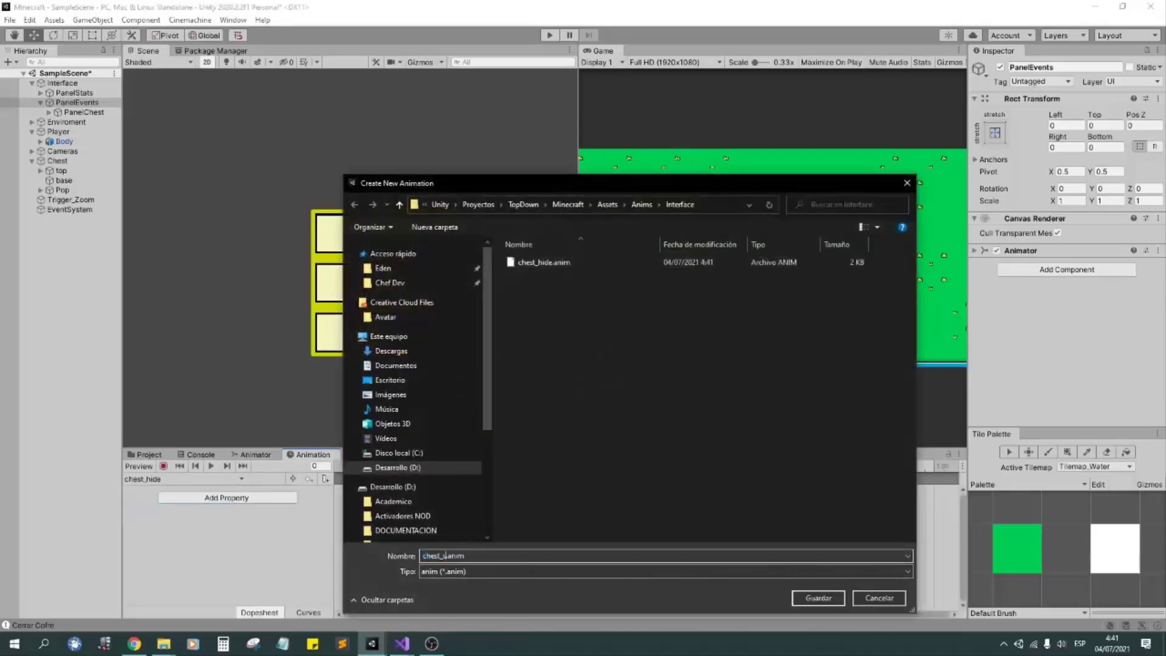
pyautogui.write('how')
pyautogui.press('Return')
pyautogui.click(182, 479)
pyautogui.click(173, 510)
pyautogui.write('chest_hi')
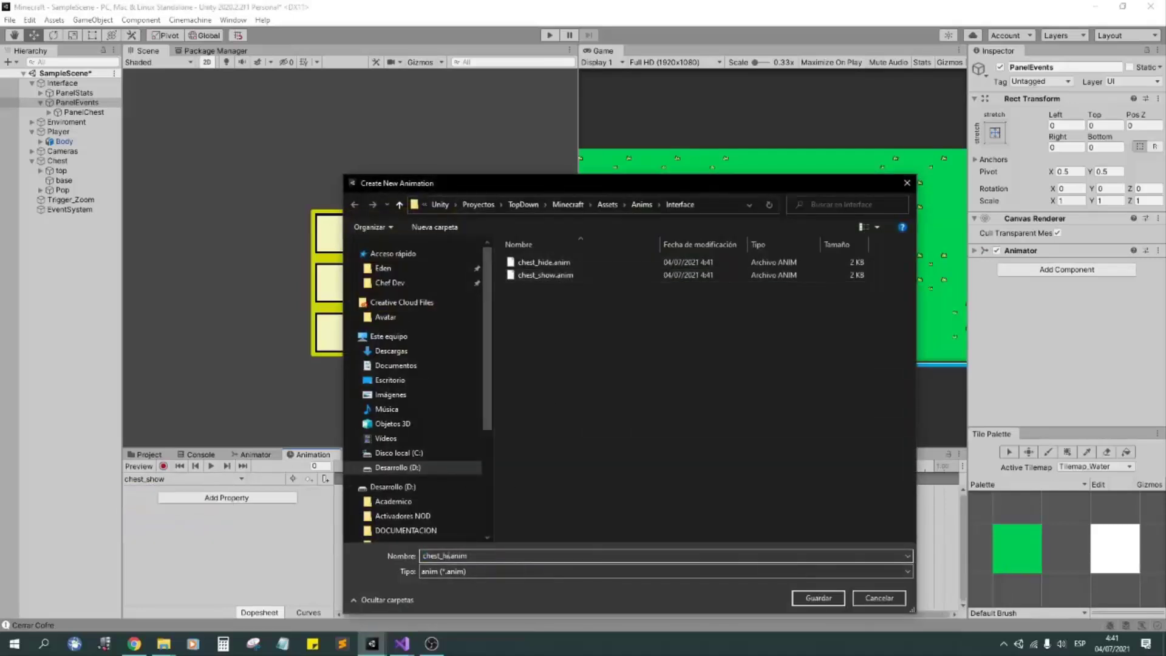
pyautogui.write('de')
pyautogui.press('Return')
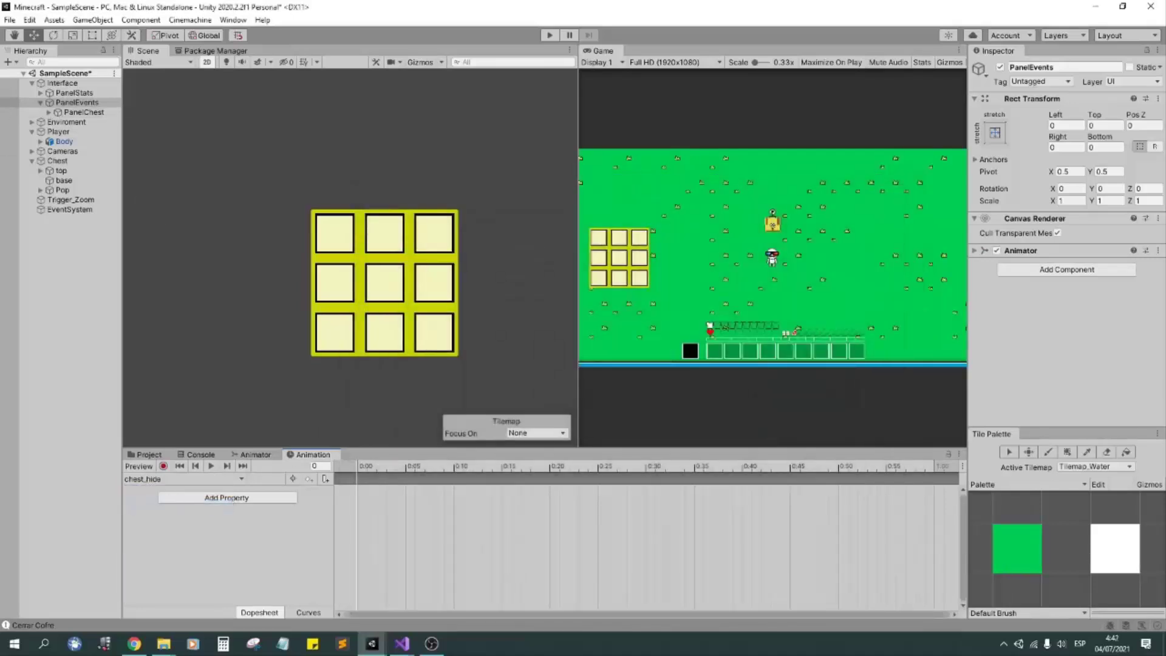
pyautogui.click(95, 112)
# Add an Animator component to PanelChest and assign it a controller.
pyautogui.click(221, 480)
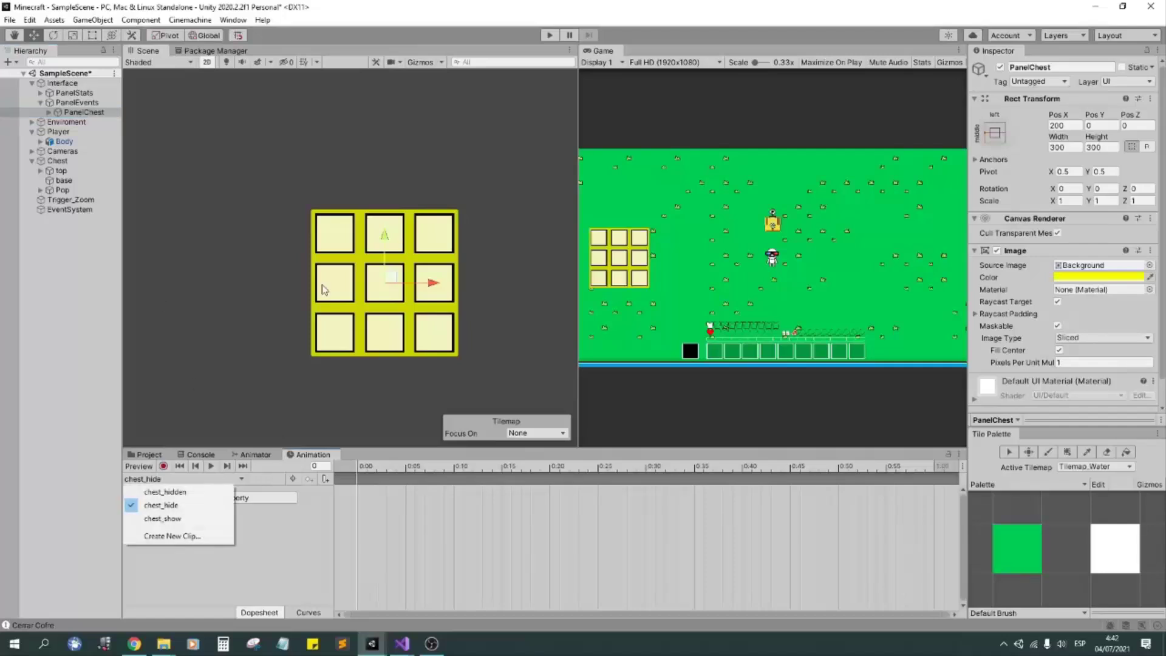
pyautogui.click(1056, 327)
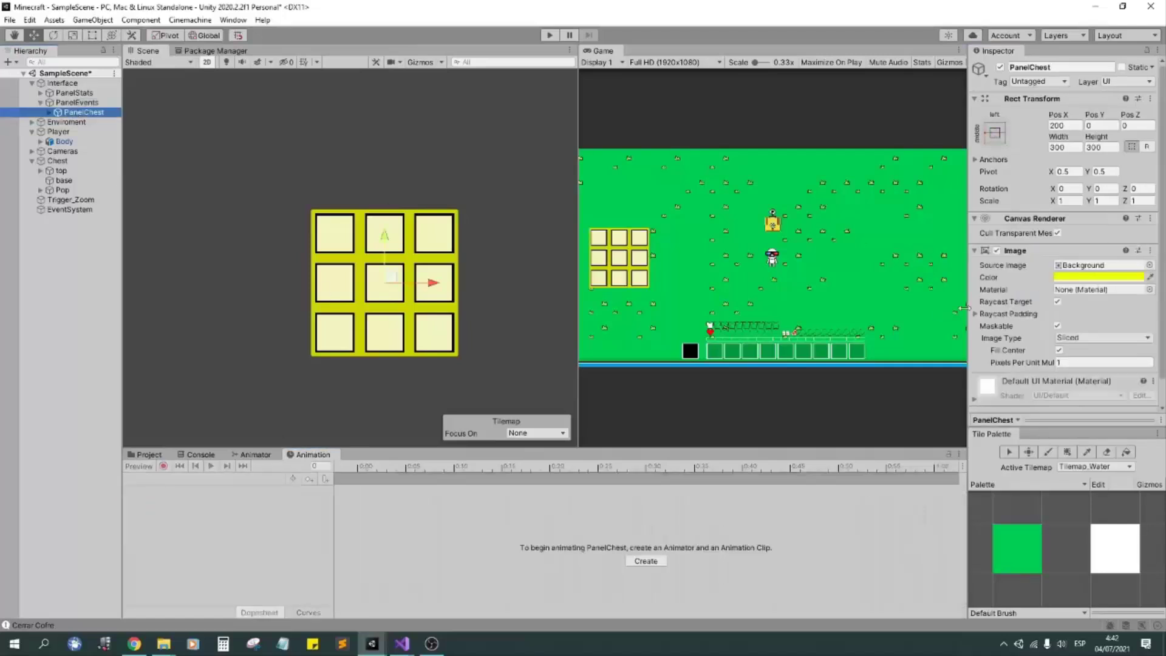
pyautogui.click(1045, 324)
pyautogui.write('animat')
pyautogui.click(1032, 363)
pyautogui.click(1153, 279)
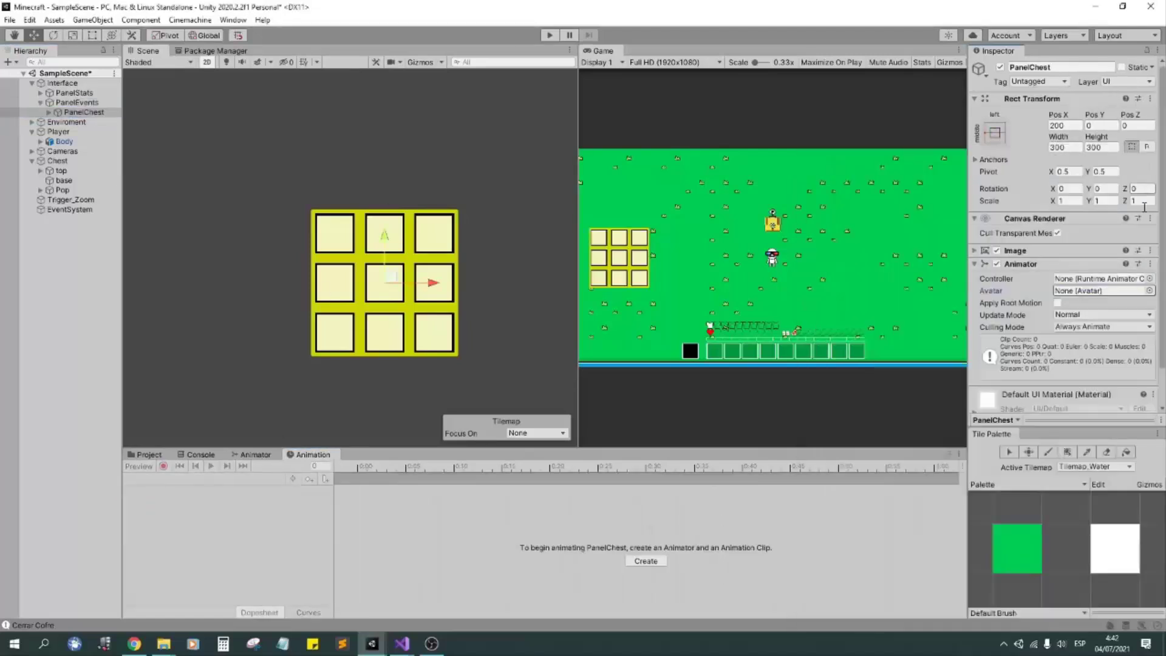
pyautogui.doubleClick(844, 223)
# Rename the controller in Anims/Interface to PanelChest.
pyautogui.click(150, 454)
pyautogui.click(162, 553)
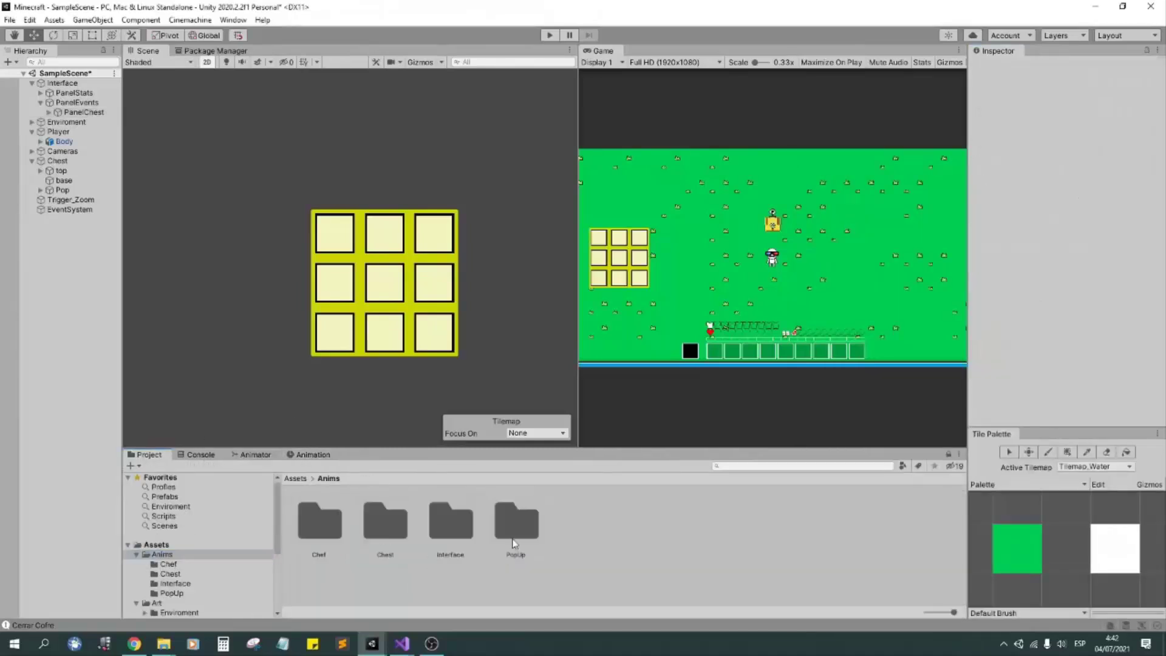
pyautogui.doubleClick(458, 524)
pyautogui.write('PanelChest')
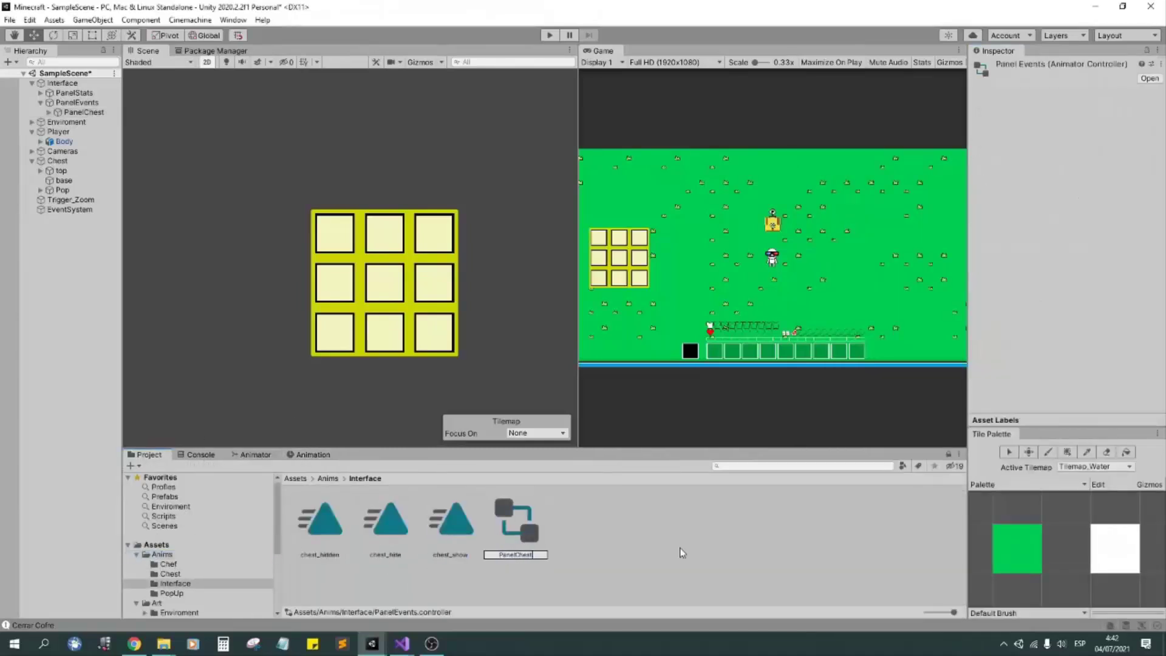
pyautogui.press('Return')
pyautogui.click(84, 112)
# Open PanelChest's chest_hide clip in the Animation editor and key its Pos X.
pyautogui.click(252, 454)
pyautogui.click(309, 454)
pyautogui.click(182, 478)
pyautogui.click(146, 499)
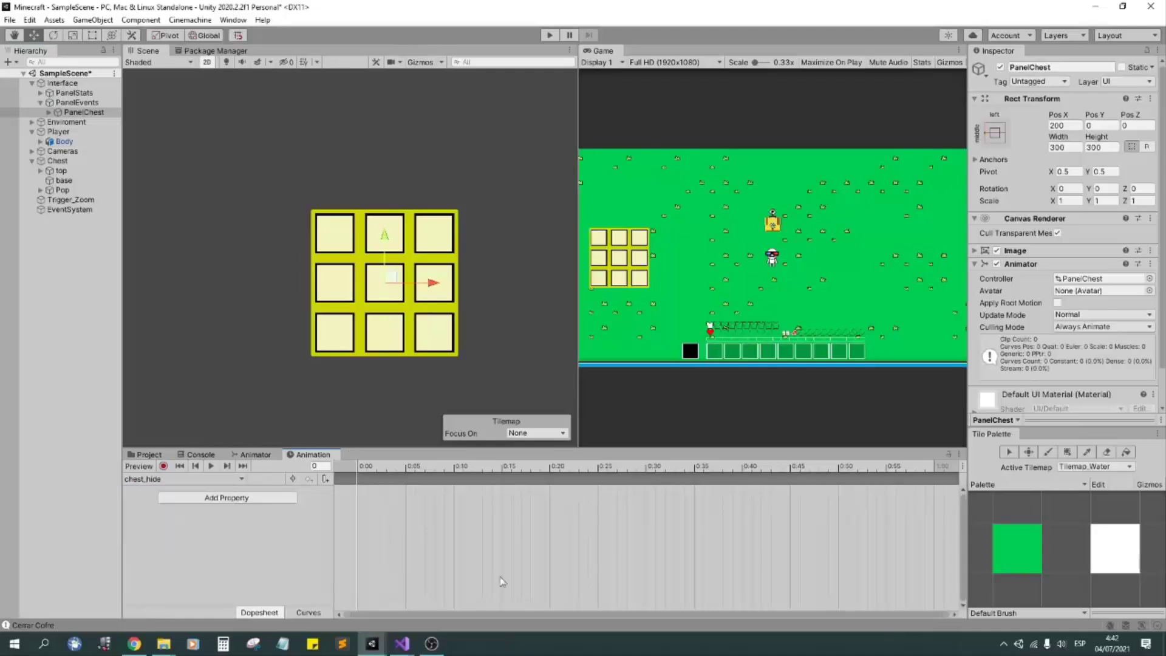
pyautogui.doubleClick(1060, 126)
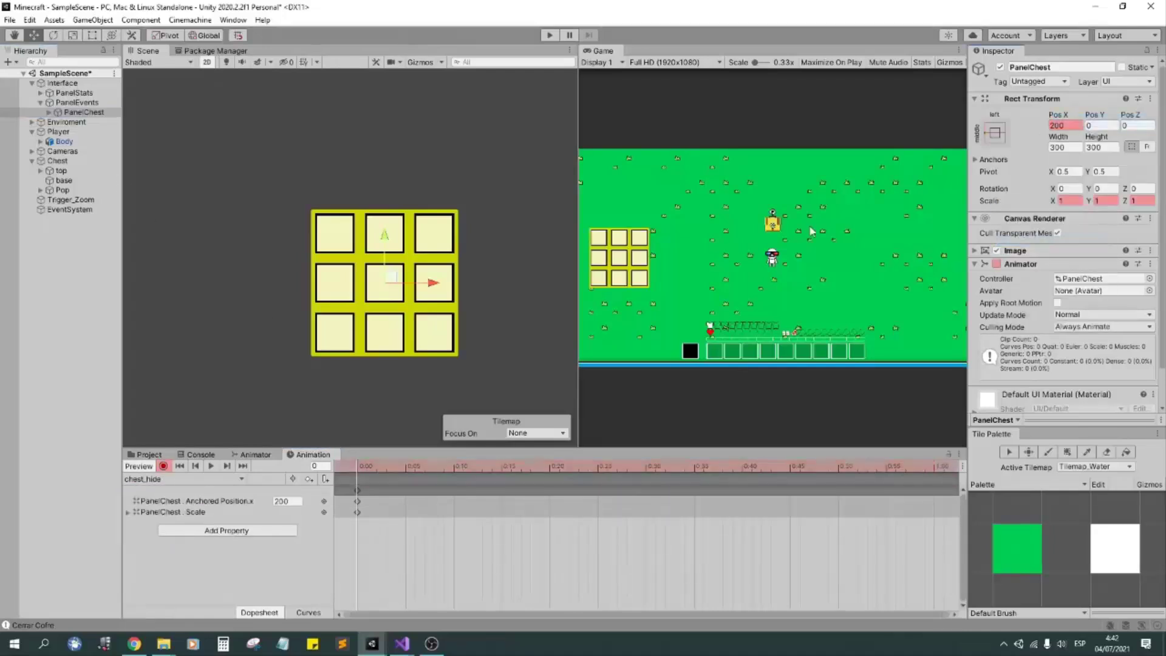
# Key PanelChest in chest_hide at Pos X -150 with X and Y scale 0.5.
pyautogui.write('0-150')
pyautogui.scroll(-2, 404, 247)
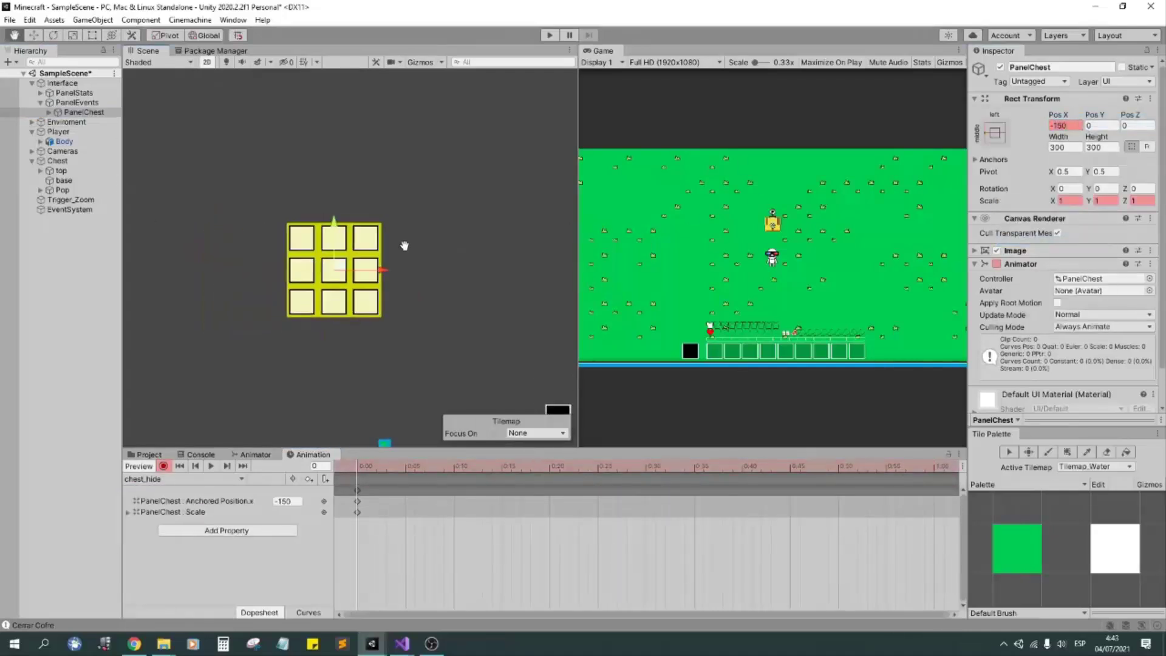
pyautogui.doubleClick(1069, 201)
pyautogui.write('0.5')
pyautogui.press('Tab')
pyautogui.write('0.5')
pyautogui.press('Return')
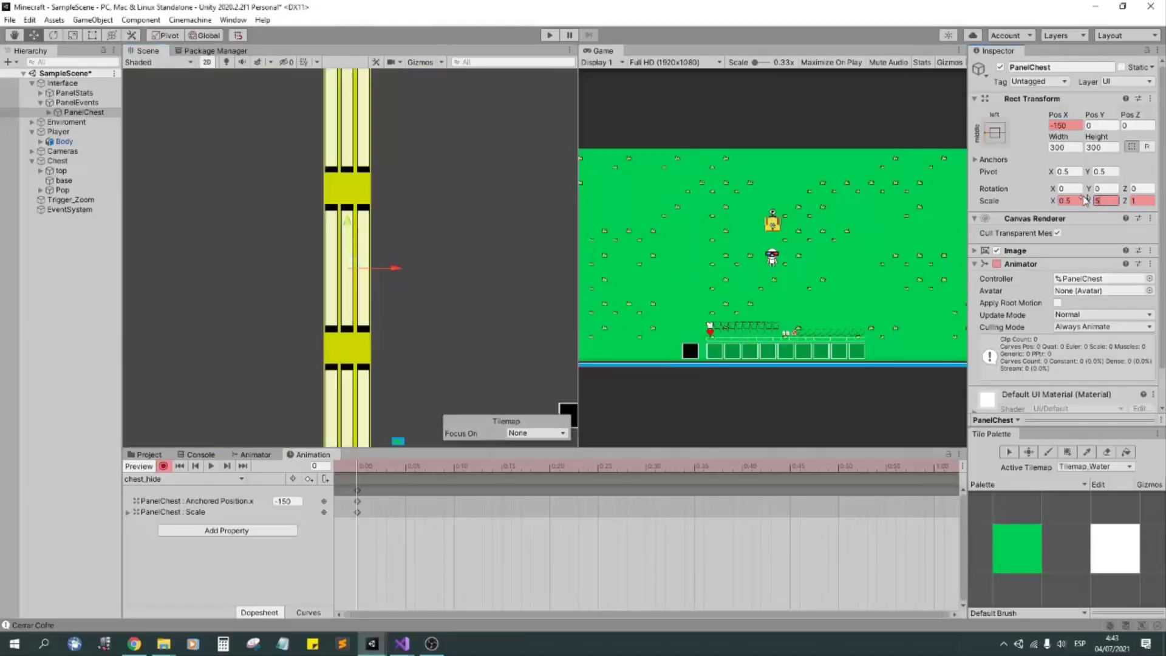
pyautogui.moveTo(401, 383); pyautogui.dragTo(417, 335, button='middle')
# In the chest_show clip, key PanelChest's Pos X to 175 at a later frame.
pyautogui.click(182, 479)
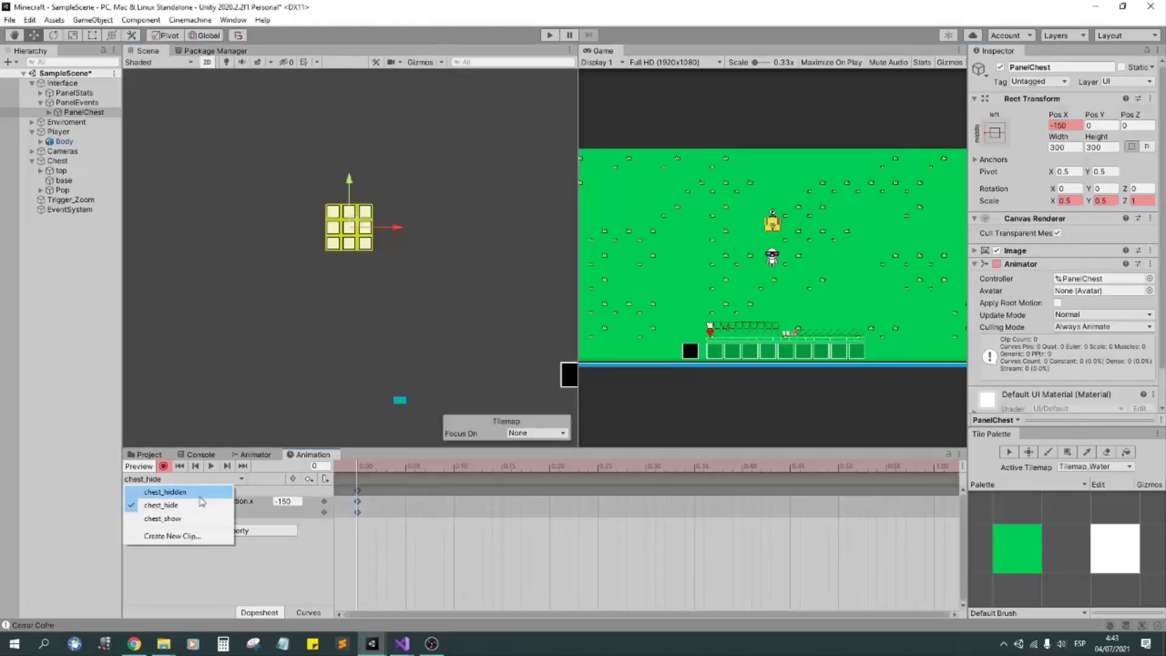
pyautogui.click(155, 504)
pyautogui.click(384, 466)
pyautogui.write('r')
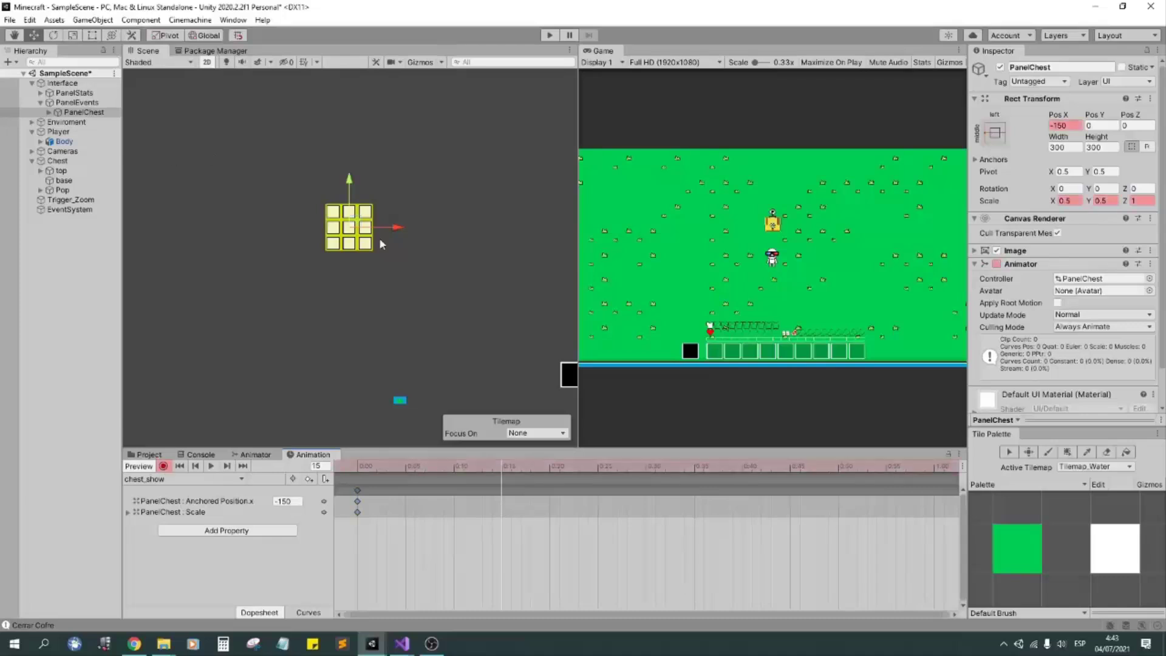
pyautogui.write('250')
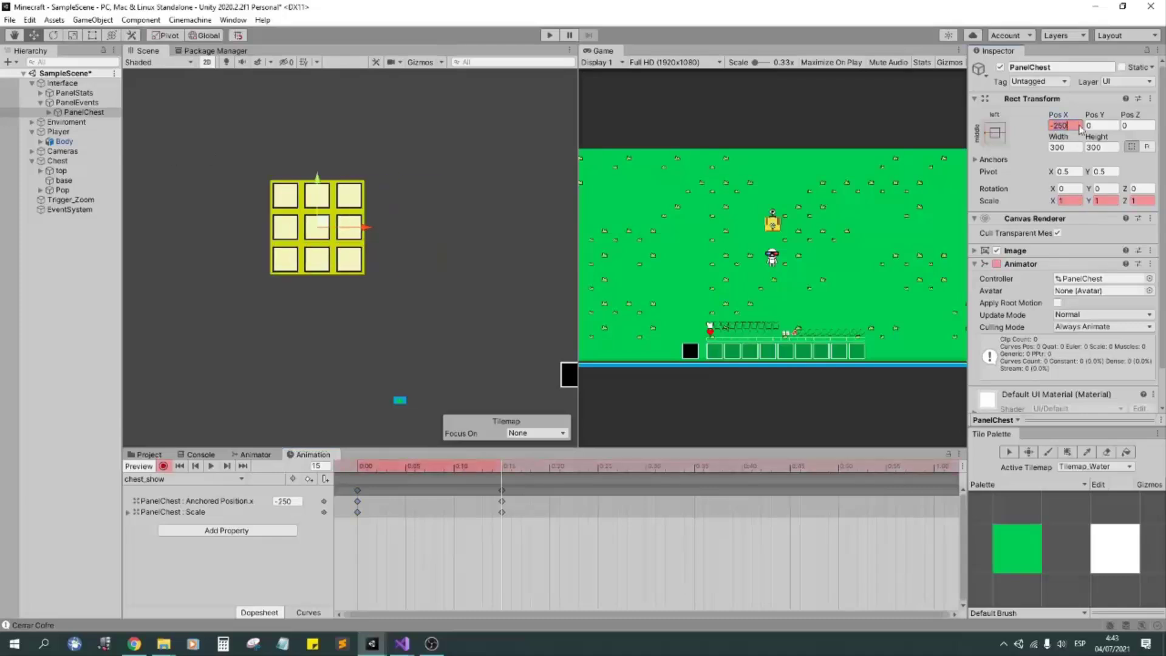
pyautogui.press('BackSpace')
pyautogui.press('BackSpace')
pyautogui.press('BackSpace')
pyautogui.write('175')
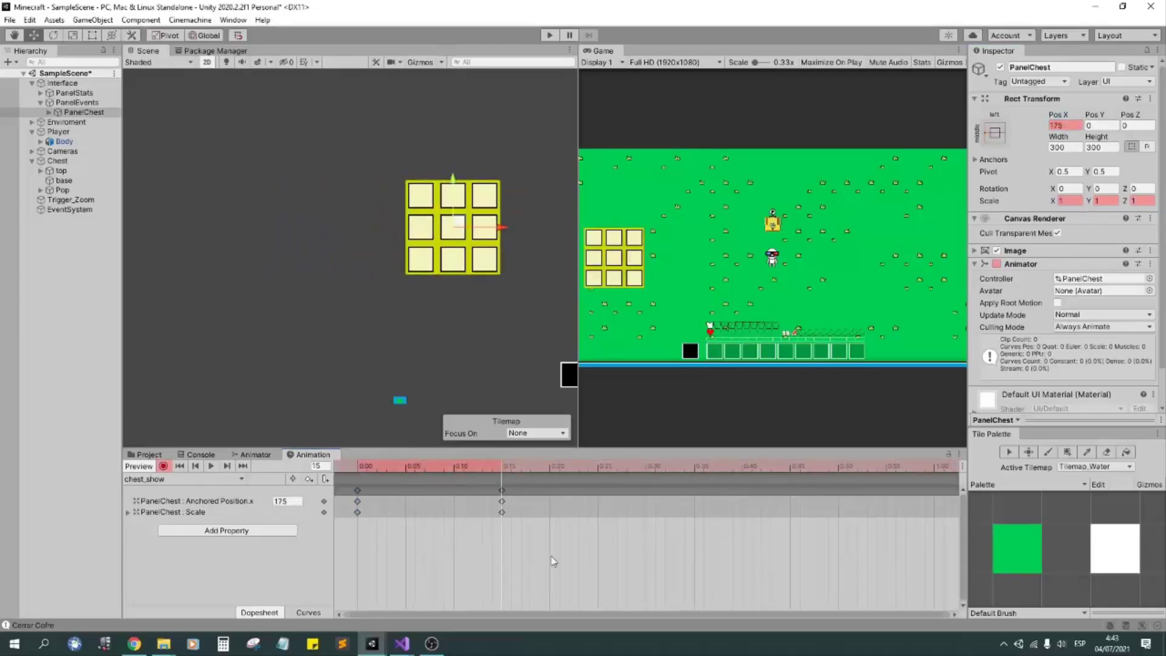
# Preview the chest_hidden clip, then check the chest_show clip asset in the Project files.
pyautogui.click(182, 479)
pyautogui.click(152, 487)
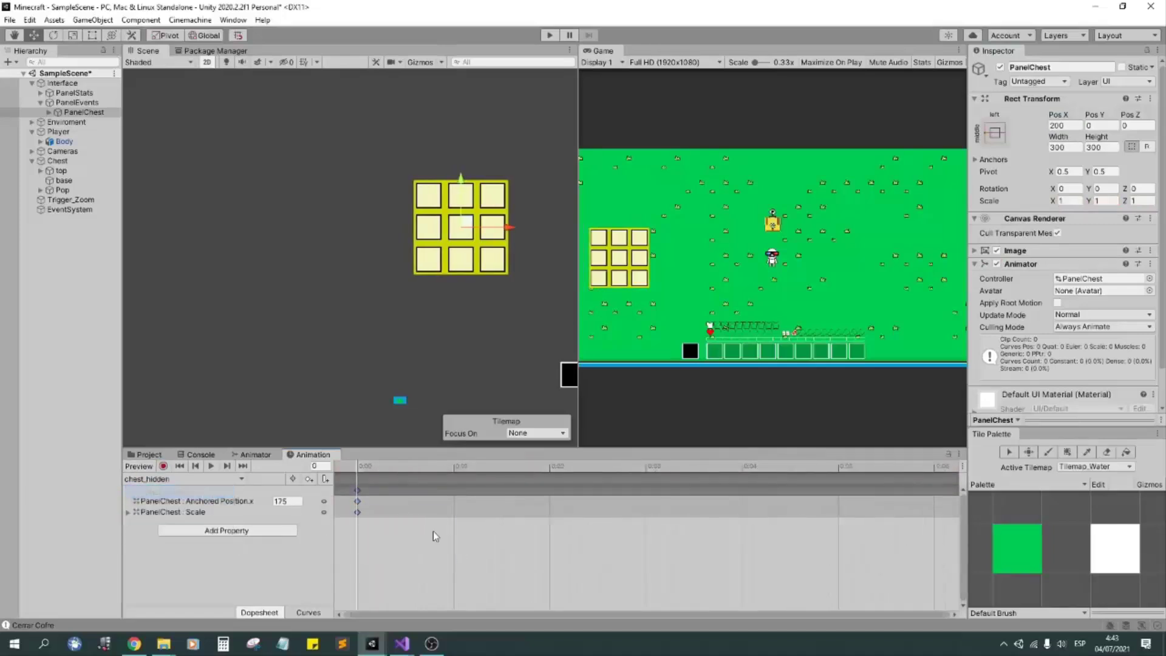
pyautogui.click(635, 479)
pyautogui.click(146, 454)
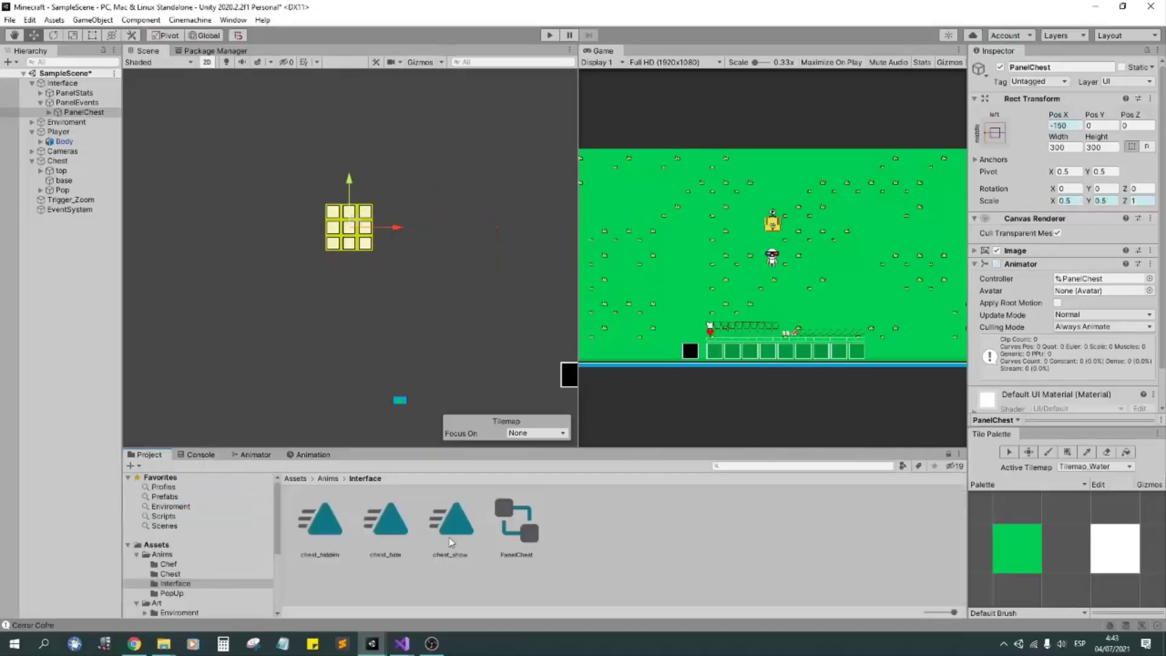
pyautogui.click(450, 519)
pyautogui.click(580, 516)
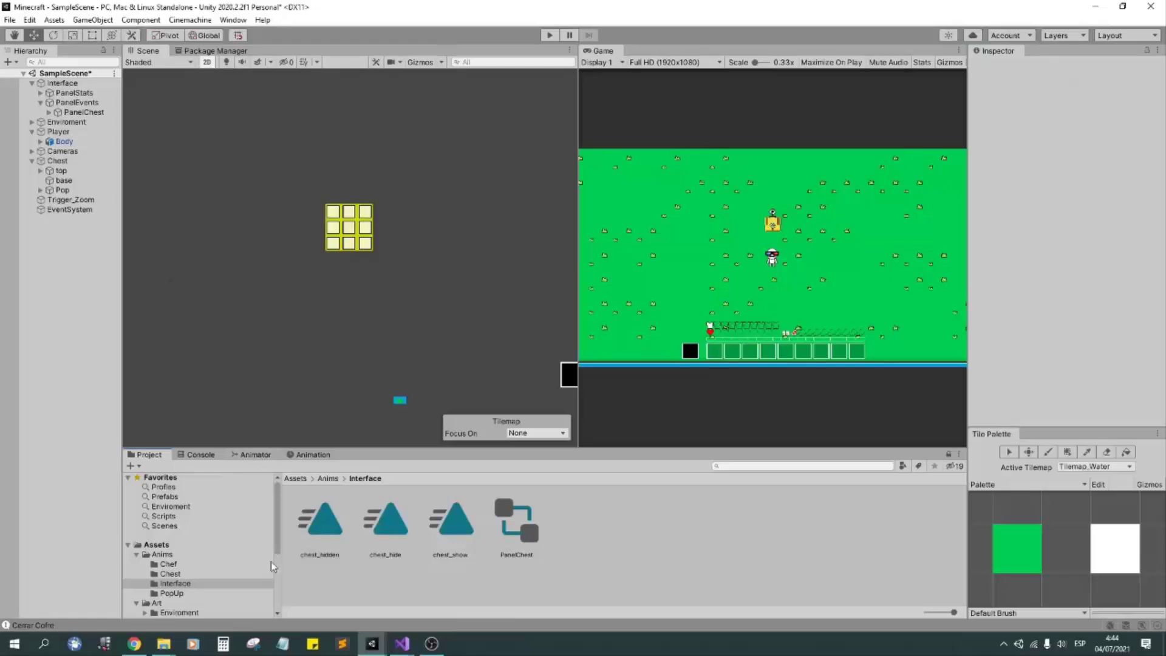
# Create a folder named Interface inside the Scripts folder.
pyautogui.scroll(-5, 272, 566)
pyautogui.click(163, 562)
pyautogui.rightClick(524, 555)
pyautogui.moveTo(547, 233)
pyautogui.click(780, 152)
pyautogui.write('Inte')
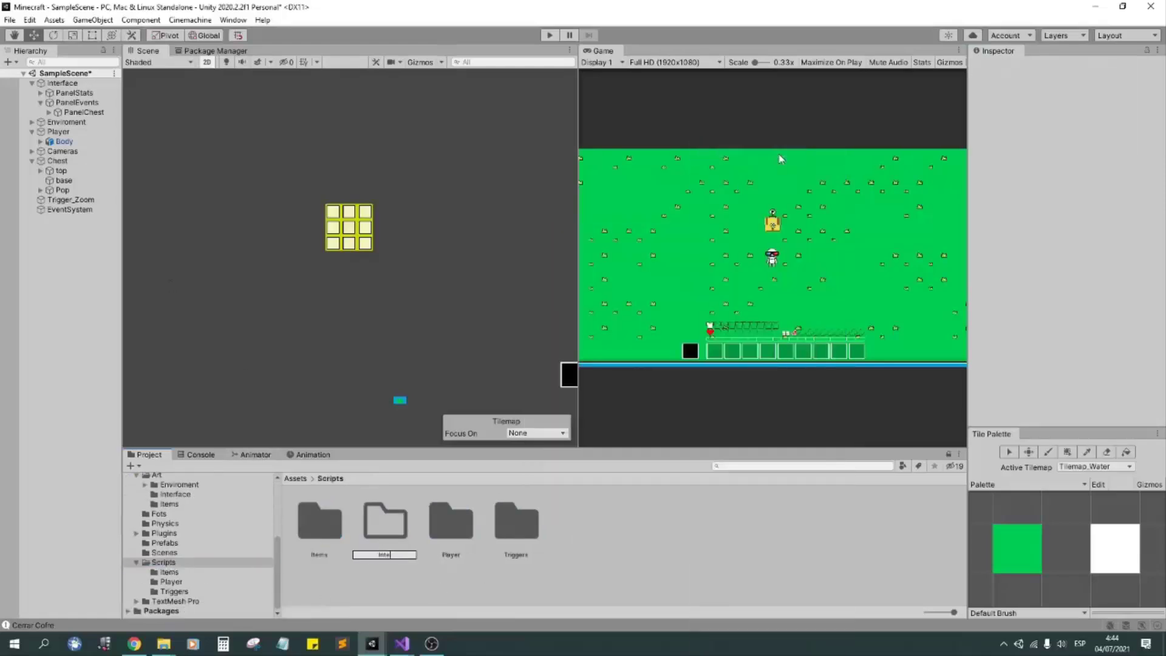
pyautogui.write('rface')
pyautogui.press('Return')
pyautogui.press('Return')
# Add a C# script named InterfaceControl in the Interface folder and open it in the code editor.
pyautogui.rightClick(373, 568)
pyautogui.moveTo(401, 247)
pyautogui.click(591, 169)
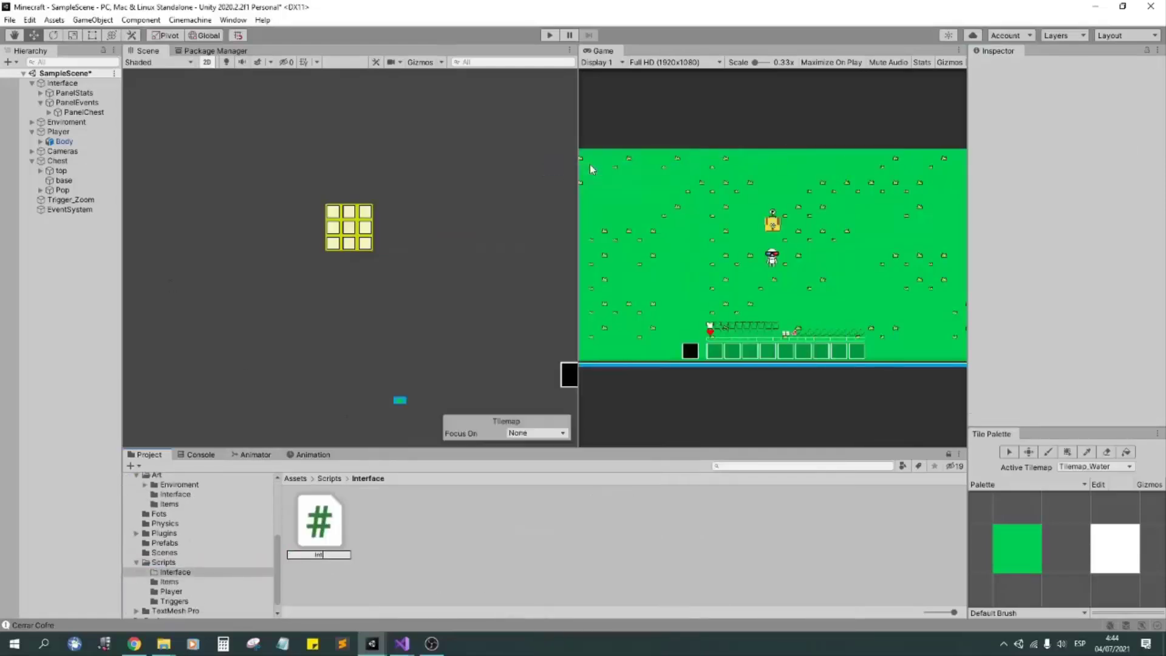
pyautogui.press('Return')
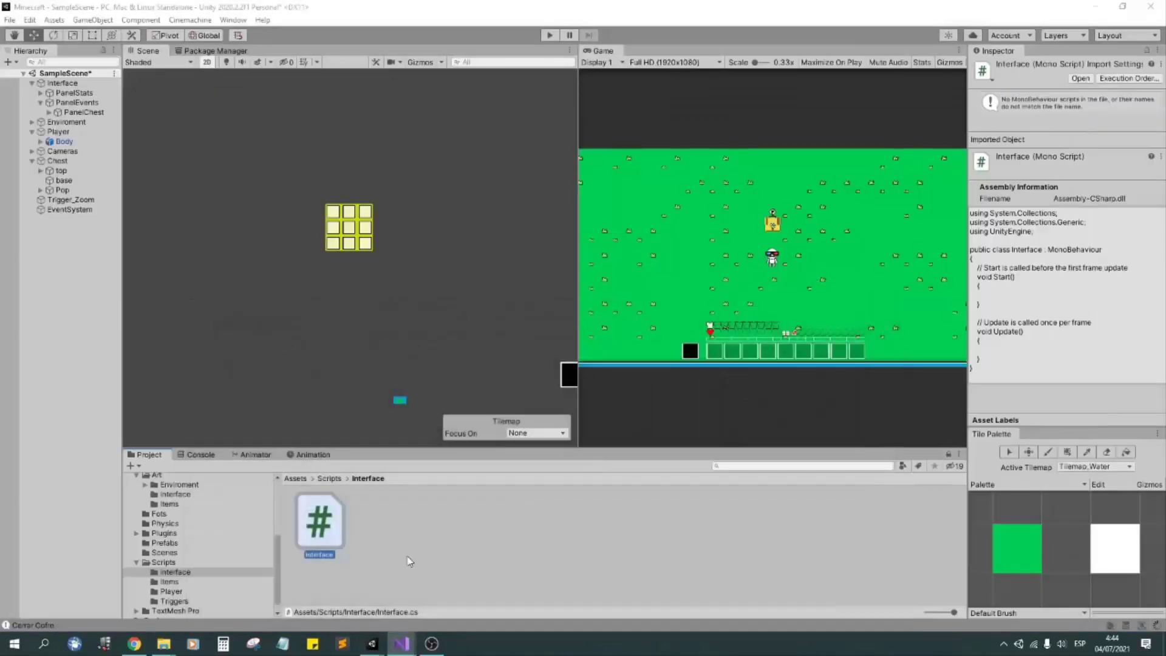
pyautogui.click(424, 550)
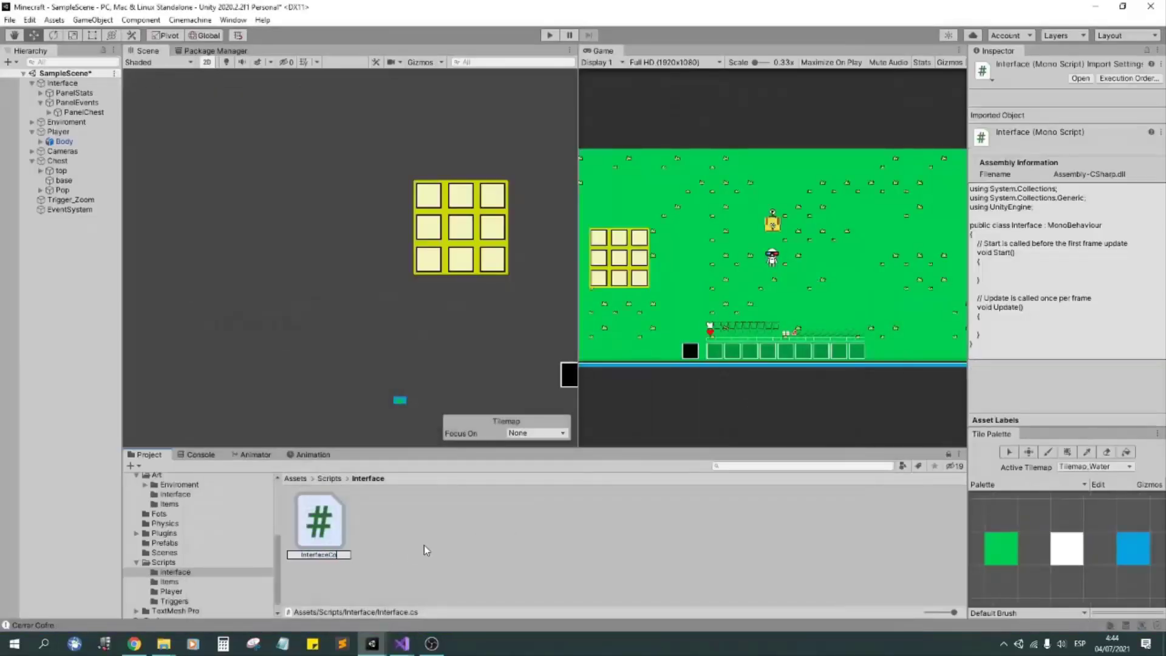
pyautogui.hotkey('alt', 'Tab')
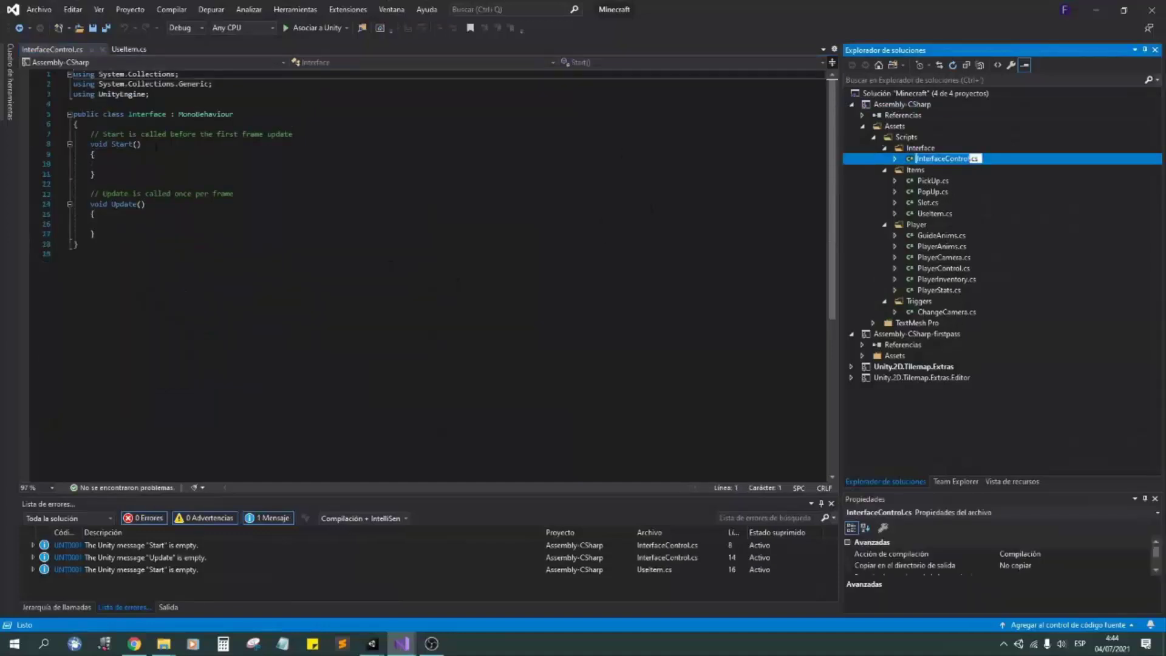
# Attach the InterfaceControl script to the Interface canvas object.
pyautogui.hotkey('alt', 'Tab')
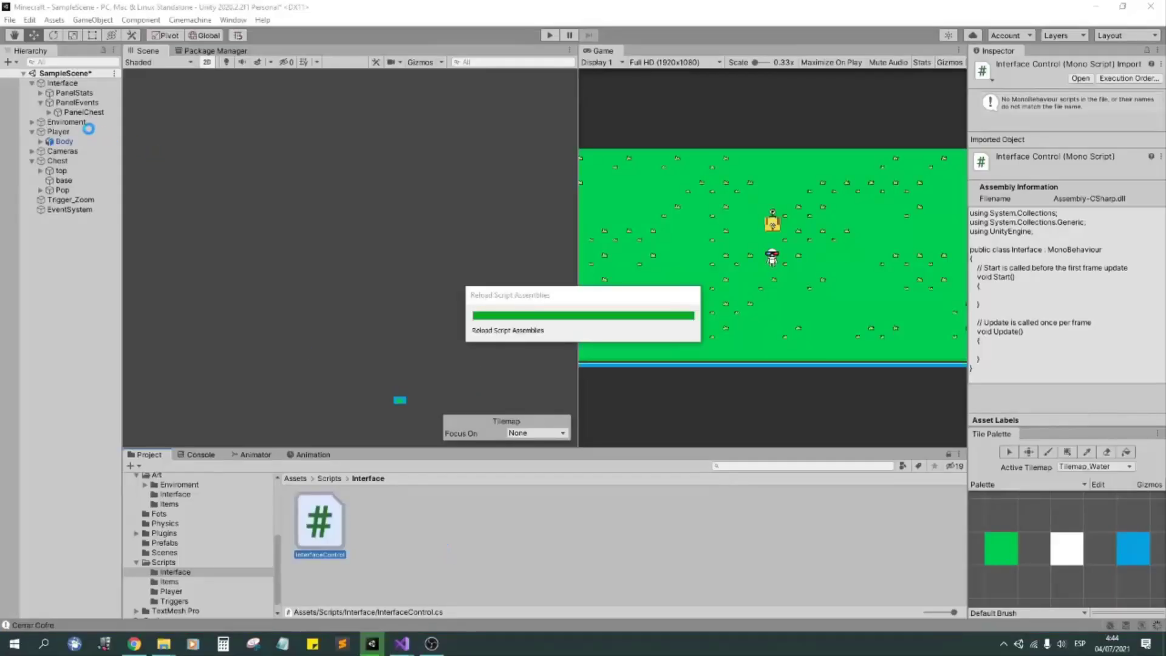
pyautogui.click(73, 86)
pyautogui.click(1036, 101)
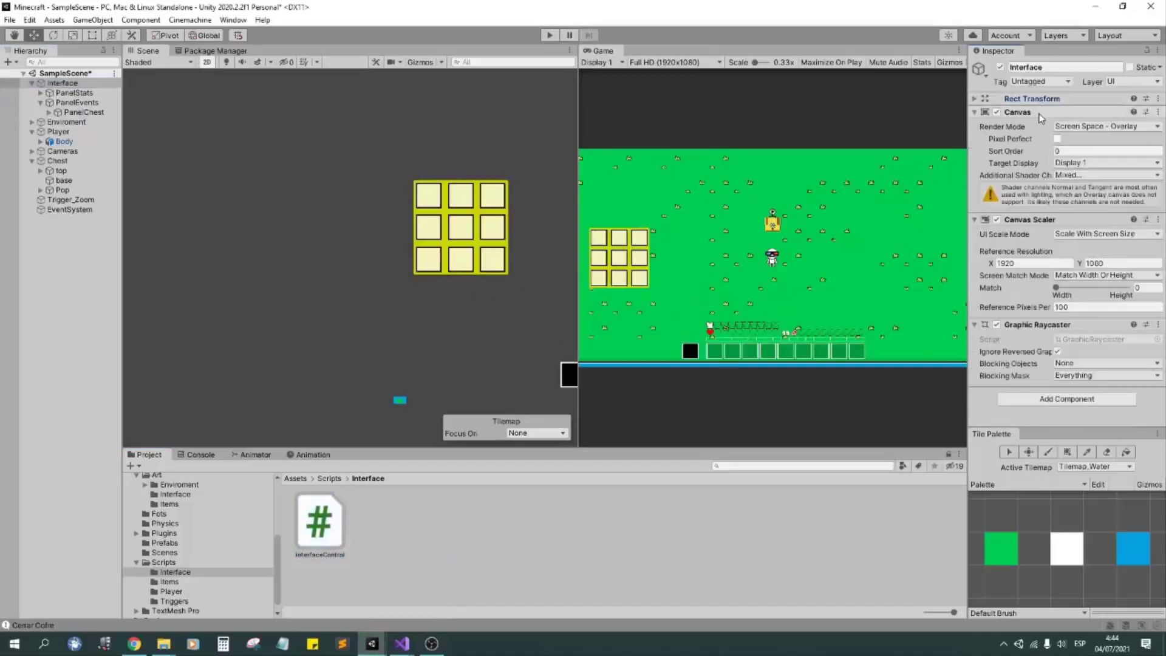
pyautogui.moveTo(319, 522); pyautogui.dragTo(1079, 397)
# Replace Start and Update with a public static InterfaceControl instance set to this in Awake.
pyautogui.hotkey('alt', 'Tab')
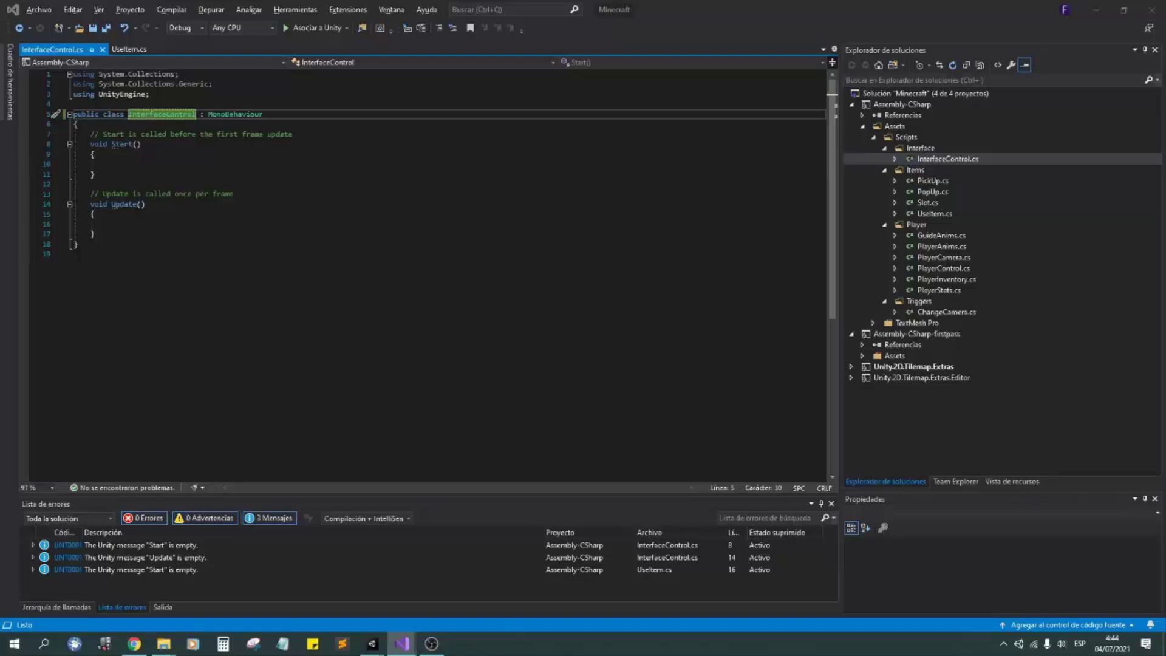
pyautogui.press('Down')
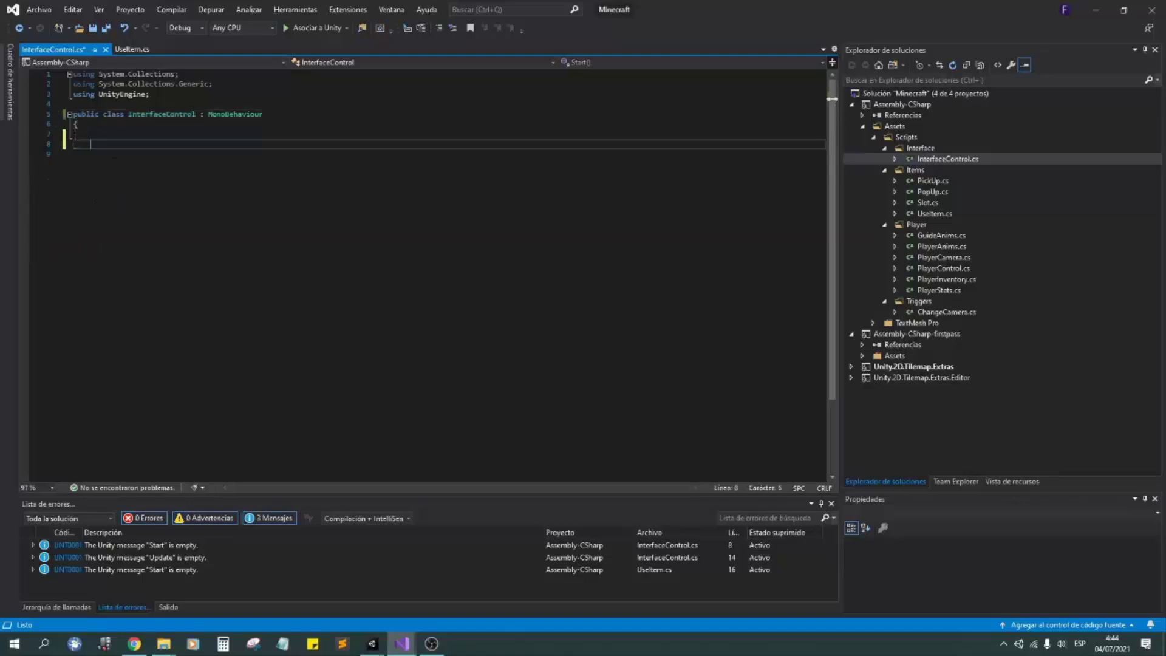
pyautogui.moveTo(121, 239); pyautogui.dragTo(108, 137)
pyautogui.press('Delete')
pyautogui.press('Up')
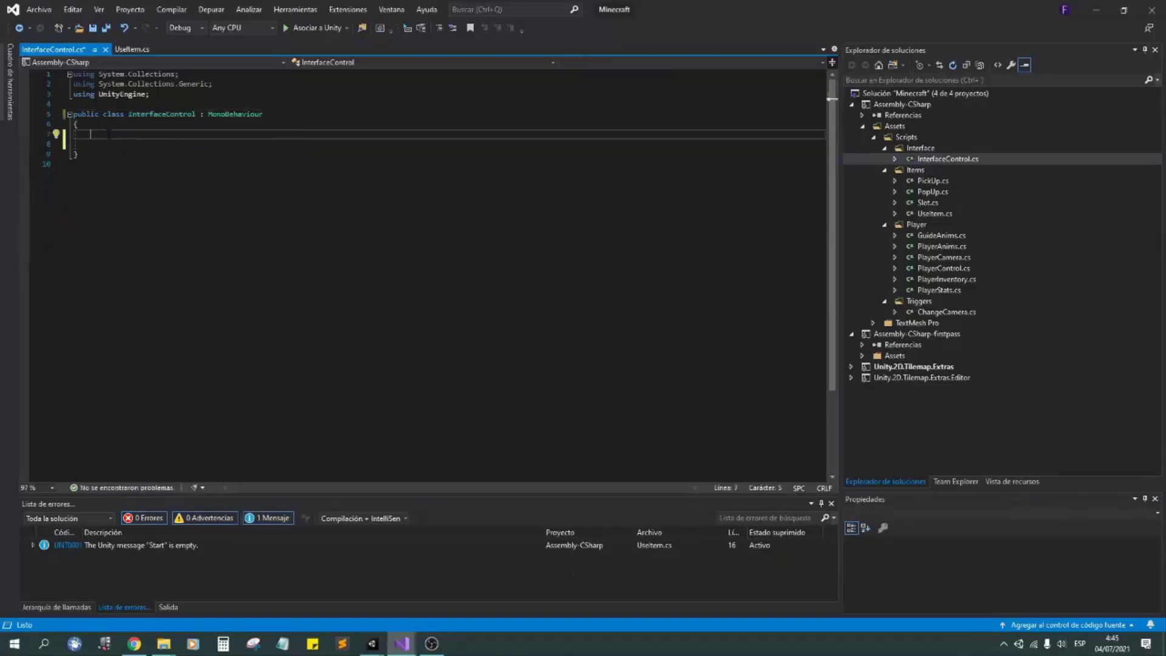
pyautogui.write('public static Interf')
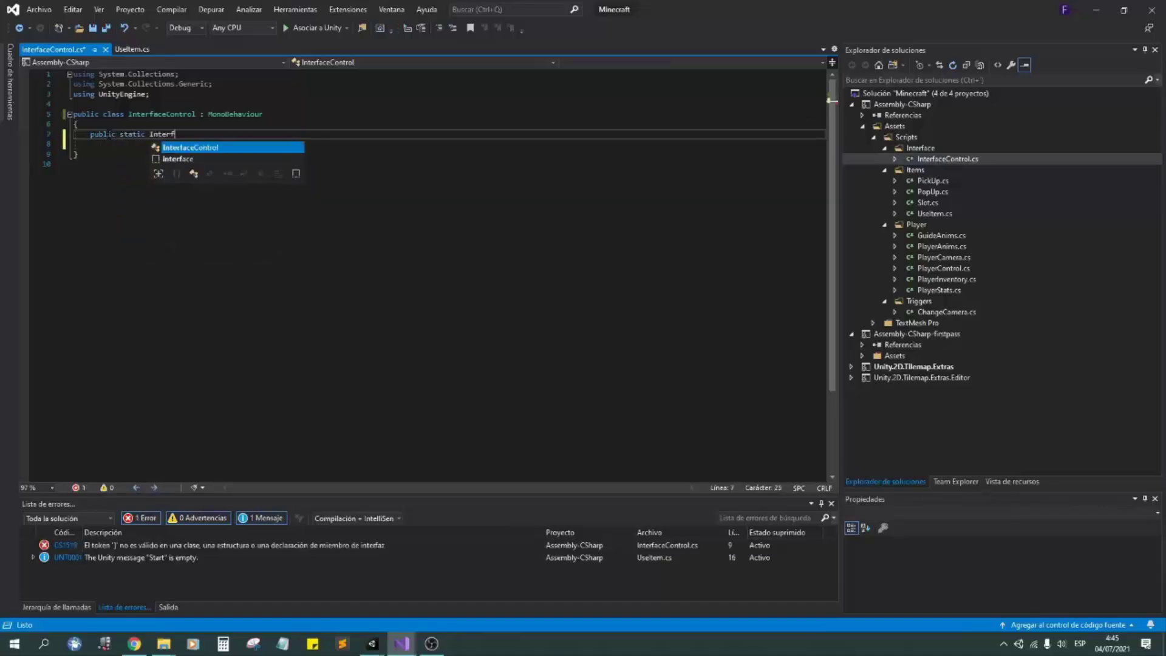
pyautogui.write('aceControl instance;')
pyautogui.press('Return')
pyautogui.press('Return')
pyautogui.write('awa')
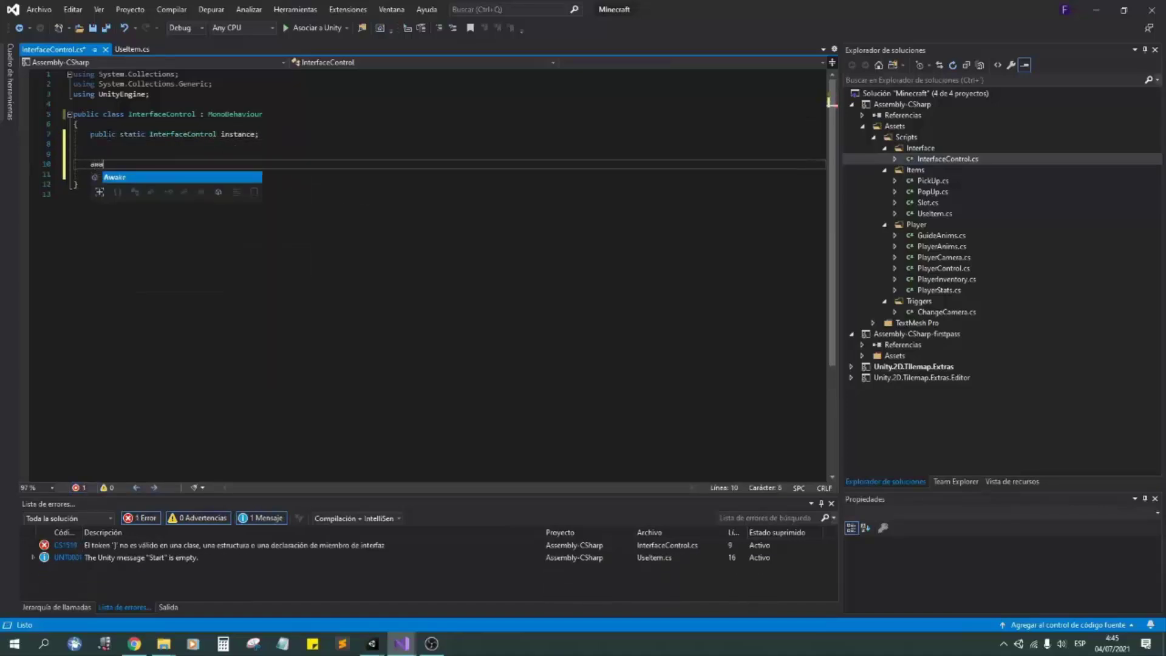
pyautogui.press('Tab')
pyautogui.write('instance = this;')
# Add a public Animator animPanelChest field and a ShowChest method setting the show bool to true.
pyautogui.click(95, 193)
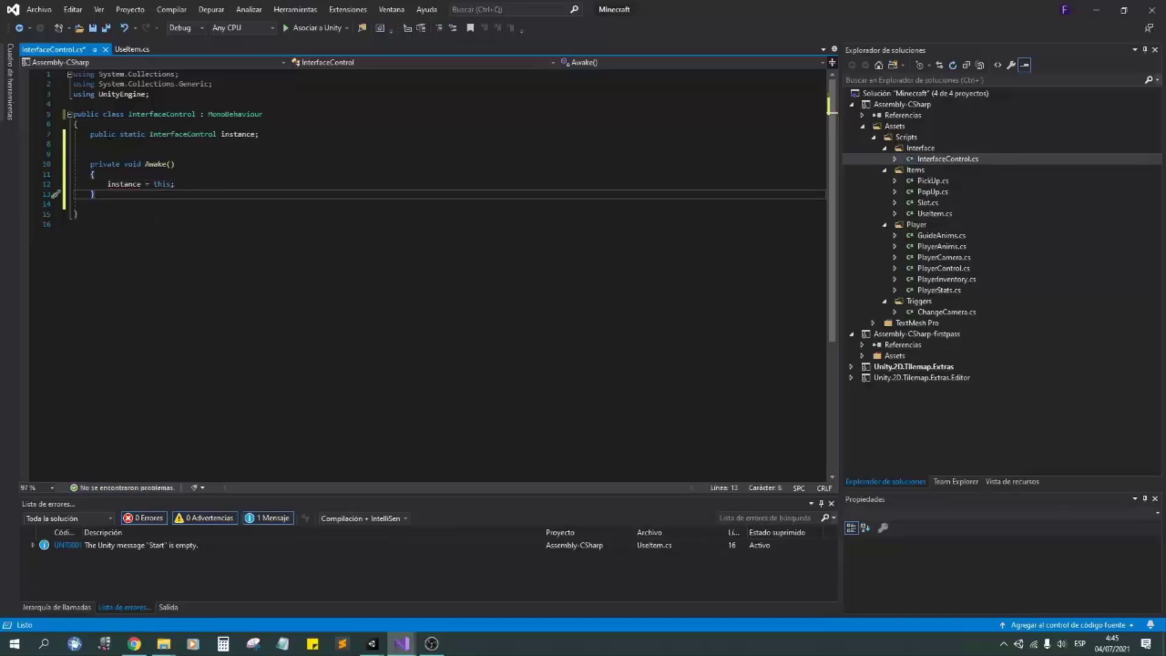
pyautogui.click(90, 144)
pyautogui.write('public A')
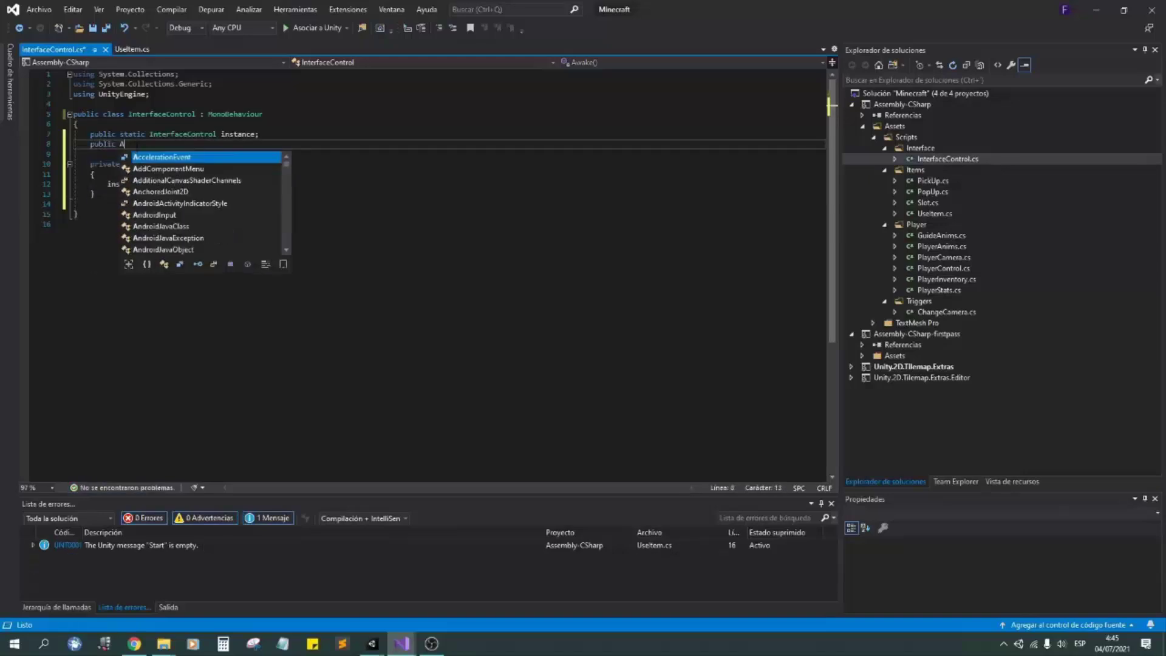
pyautogui.write('nimator animChest')
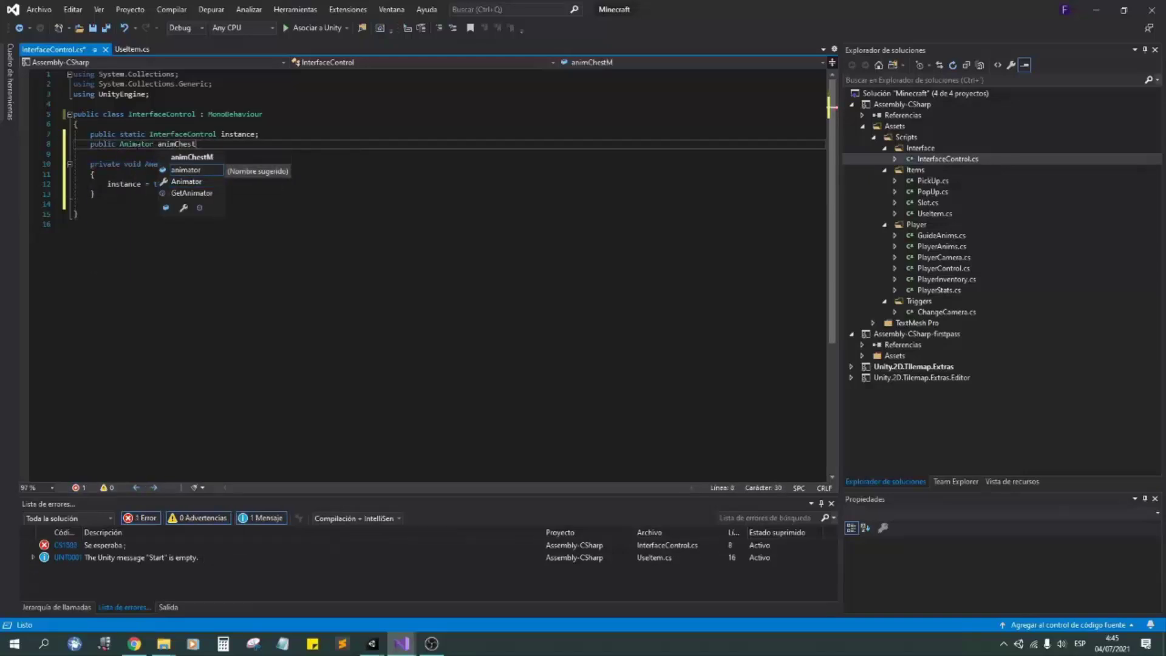
pyautogui.press('BackSpace')
pyautogui.press('BackSpace')
pyautogui.press('BackSpace')
pyautogui.press('BackSpace')
pyautogui.press('BackSpace')
pyautogui.write('PanelChest;')
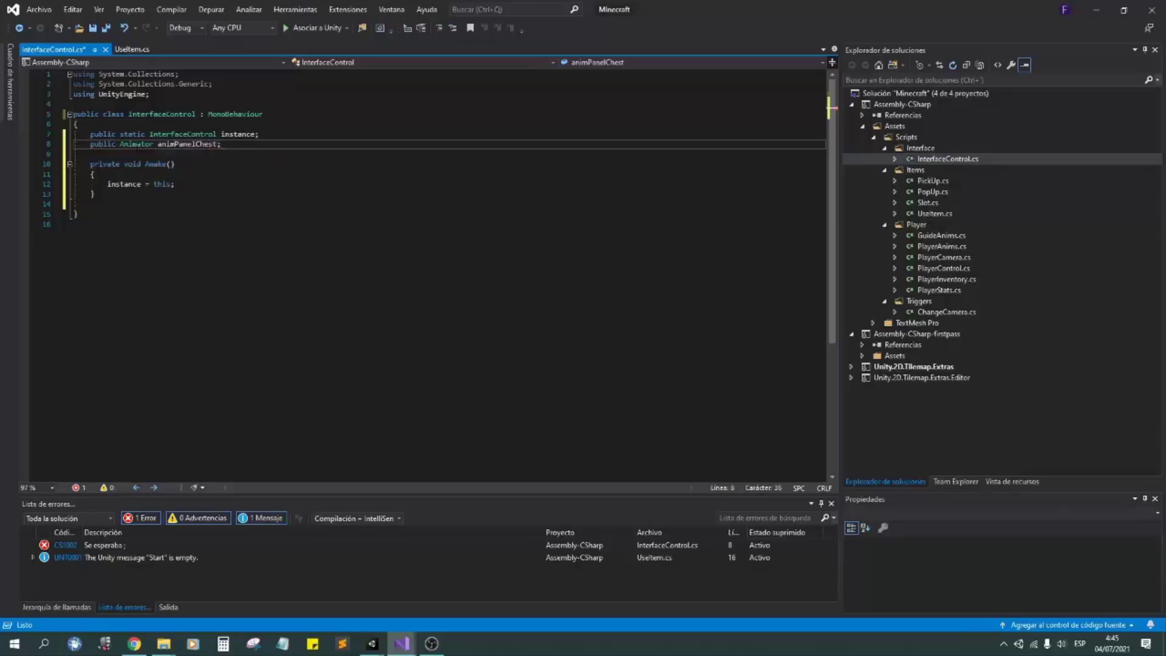
pyautogui.click(122, 195)
pyautogui.press('Return')
pyautogui.press('Return')
pyautogui.press('Return')
pyautogui.write('public ')
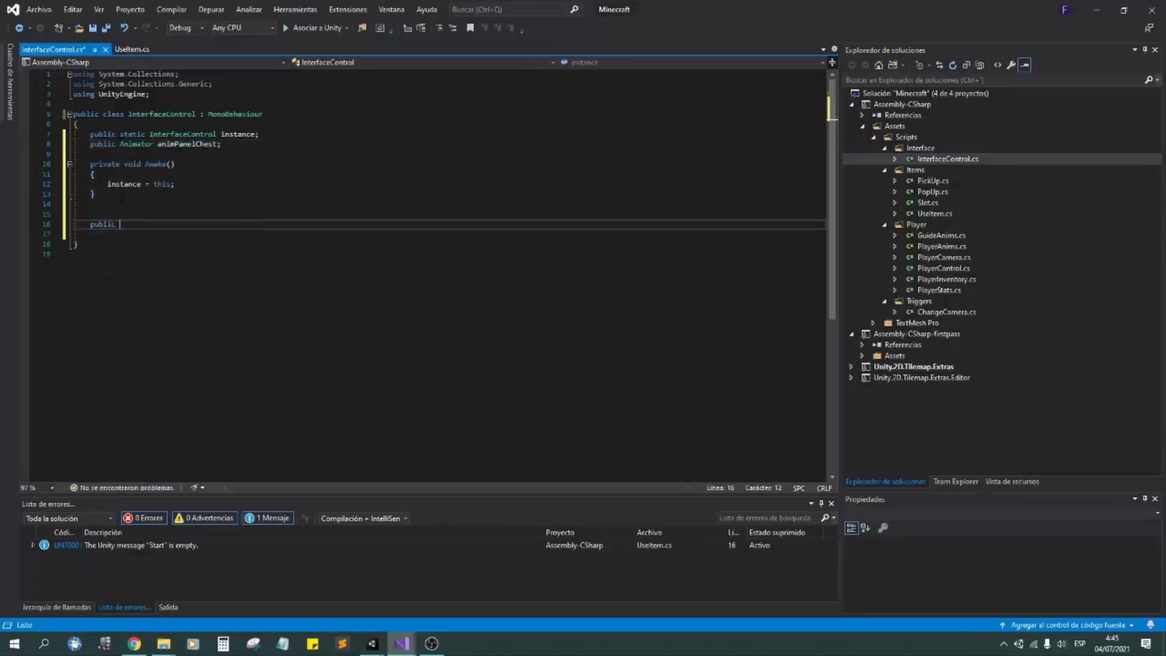
pyautogui.write('void ShowChest(){')
pyautogui.press('Return')
pyautogui.write('animPanelChest.se')
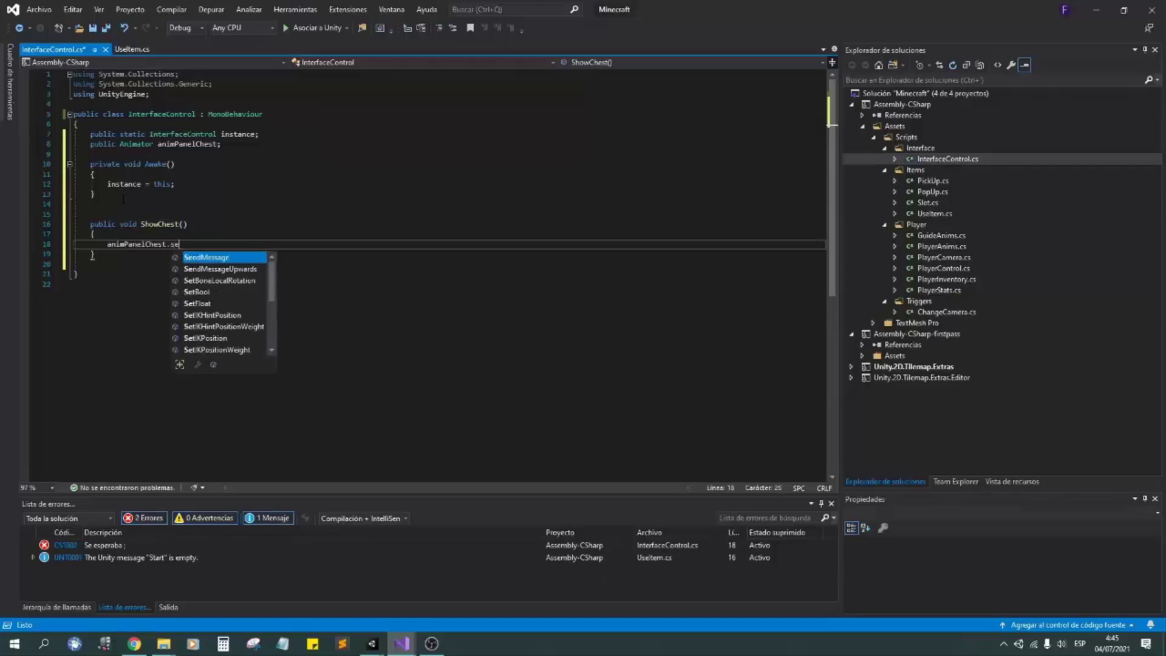
pyautogui.write('tb", ')
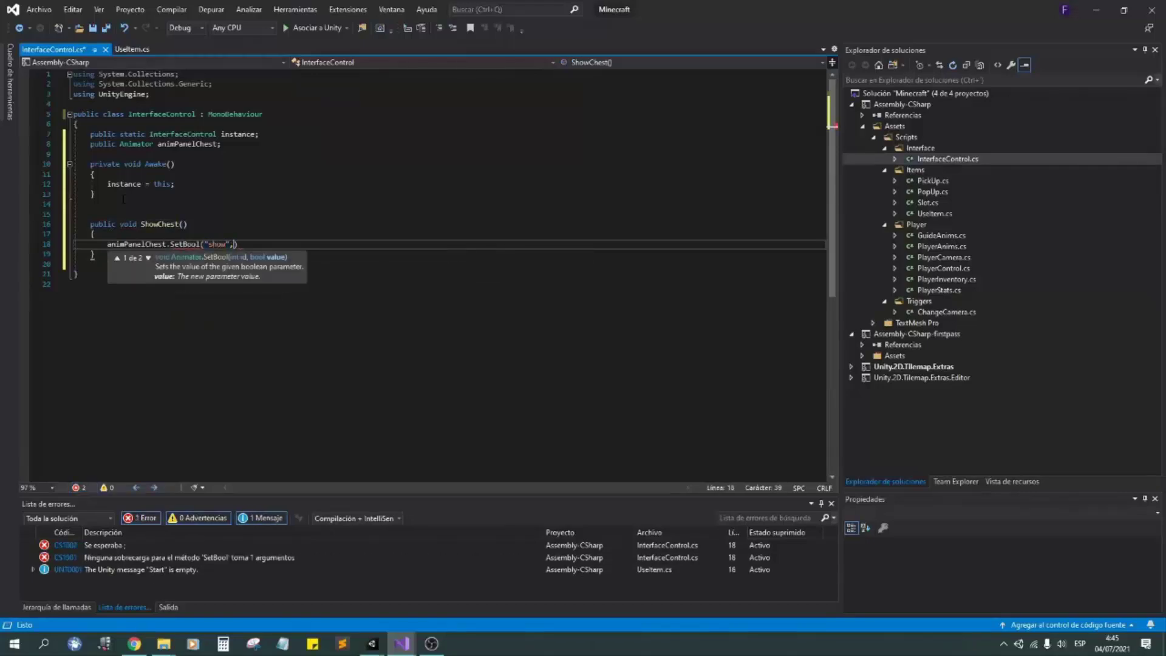
pyautogui.write('true);')
# Duplicate ShowChest as HideChest setting the show bool to false, and save InterfaceControl.cs.
pyautogui.moveTo(97, 255); pyautogui.dragTo(92, 214)
pyautogui.hotkey('ctrl', 'd')
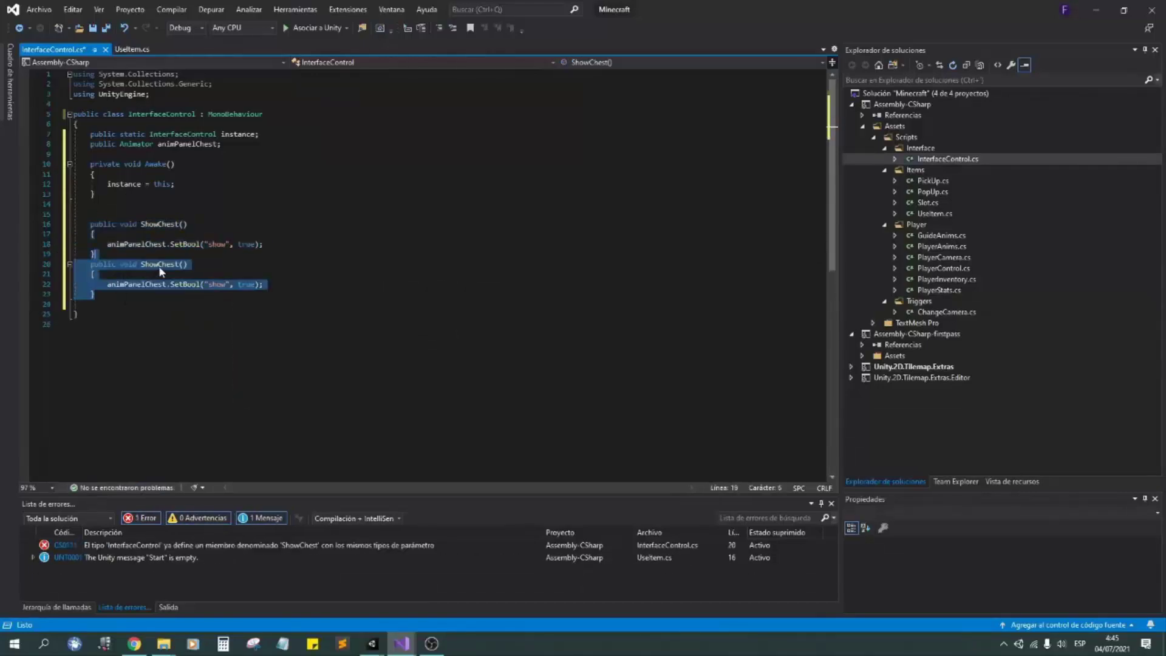
pyautogui.doubleClick(163, 264)
pyautogui.write('Hide')
pyautogui.doubleClick(246, 285)
pyautogui.write('false')
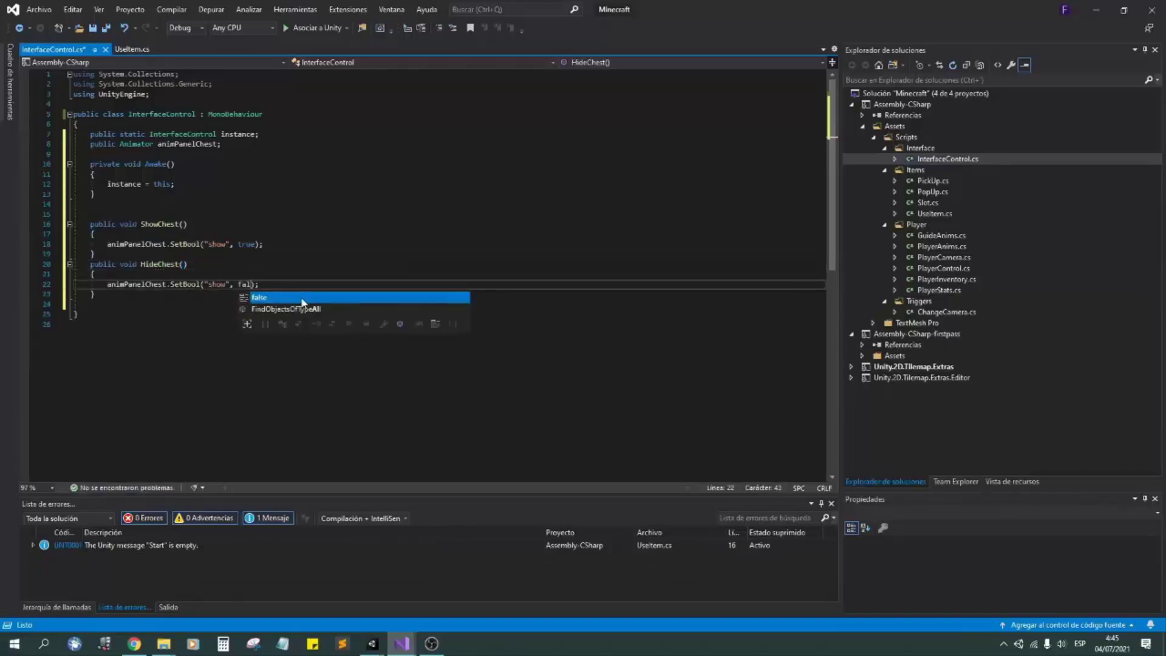
pyautogui.hotkey('ctrl', 's')
# Assign PanelChest's Animator to the Anim Panel Chest field in the Inspector.
pyautogui.click(1104, 18)
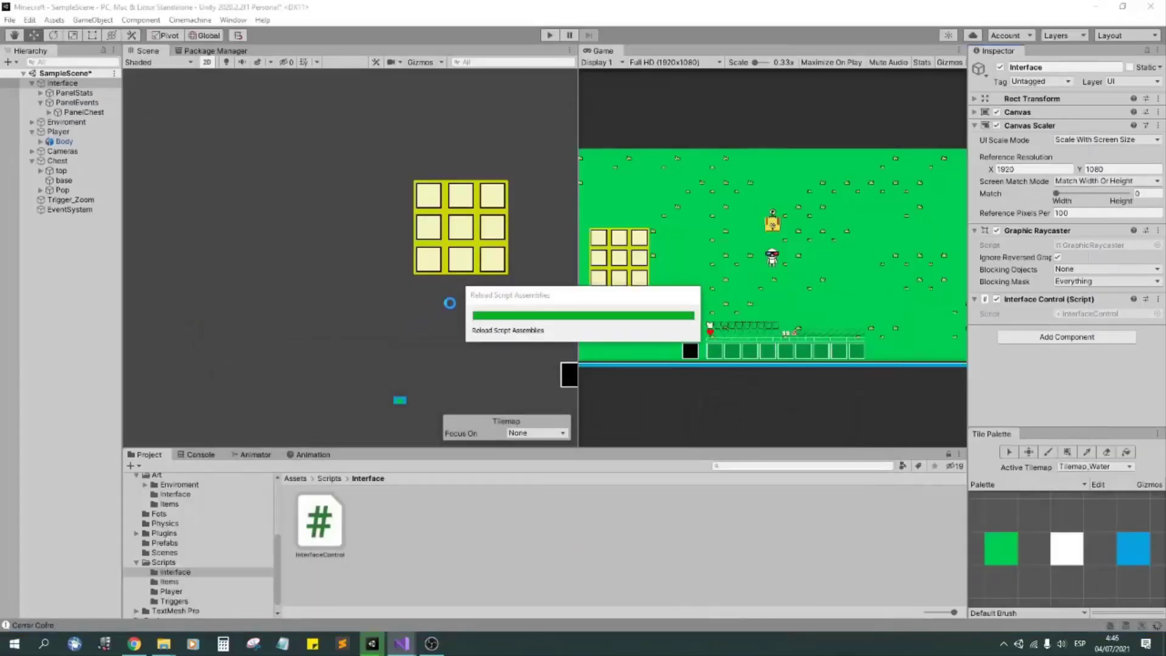
pyautogui.moveTo(76, 112)
pyautogui.mouseDown()
pyautogui.moveTo(1126, 352)
pyautogui.moveTo(1105, 326)
pyautogui.mouseUp()
pyautogui.moveTo(461, 328); pyautogui.dragTo(375, 366, button='middle')
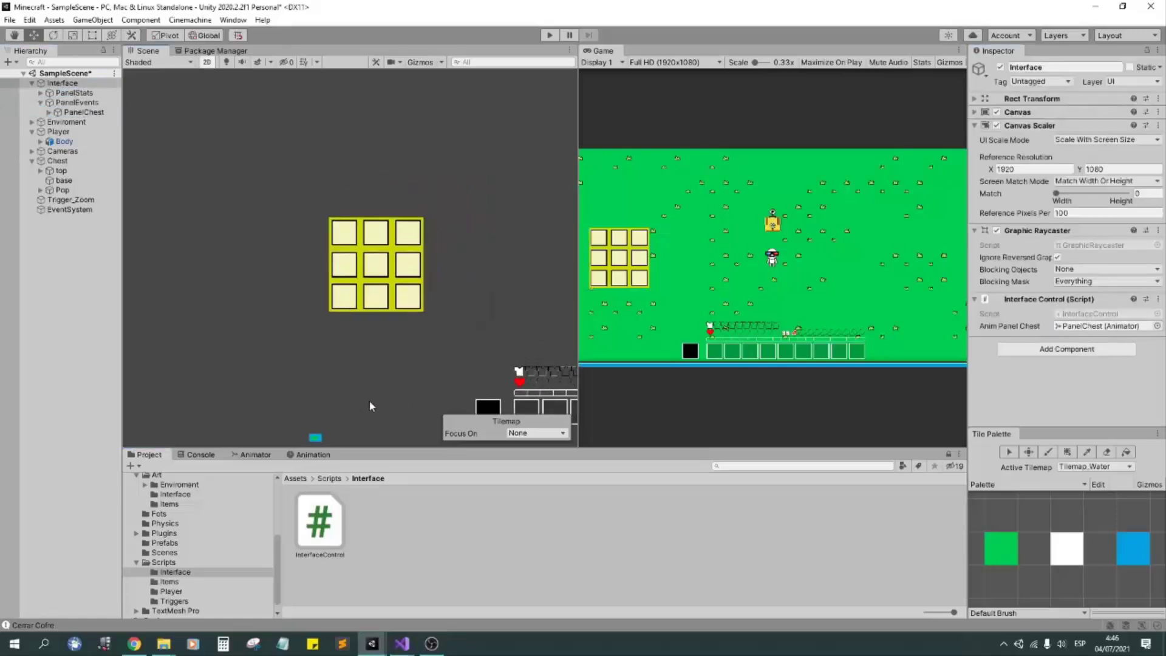
pyautogui.click(372, 643)
pyautogui.moveTo(401, 643)
pyautogui.click(334, 583)
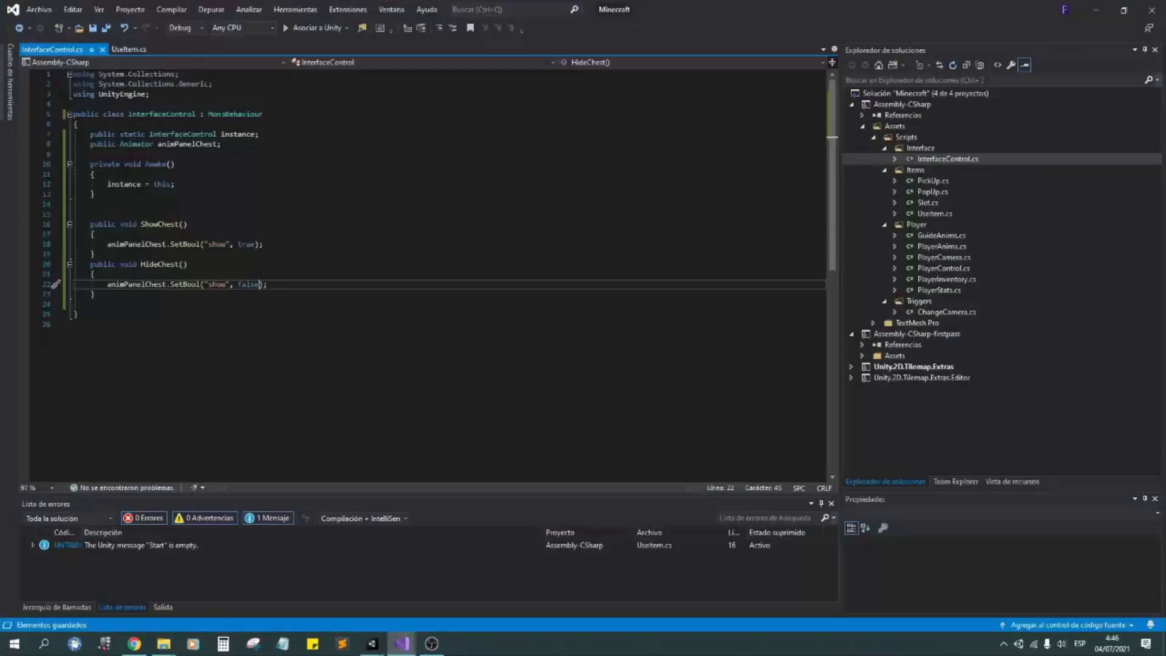
# In UseItem.cs, add an InterfaceControl gui field set from InterfaceControl.instance in Start, and save.
pyautogui.hotkey('ctrl', 'Tab')
pyautogui.scroll(3, 173, 127)
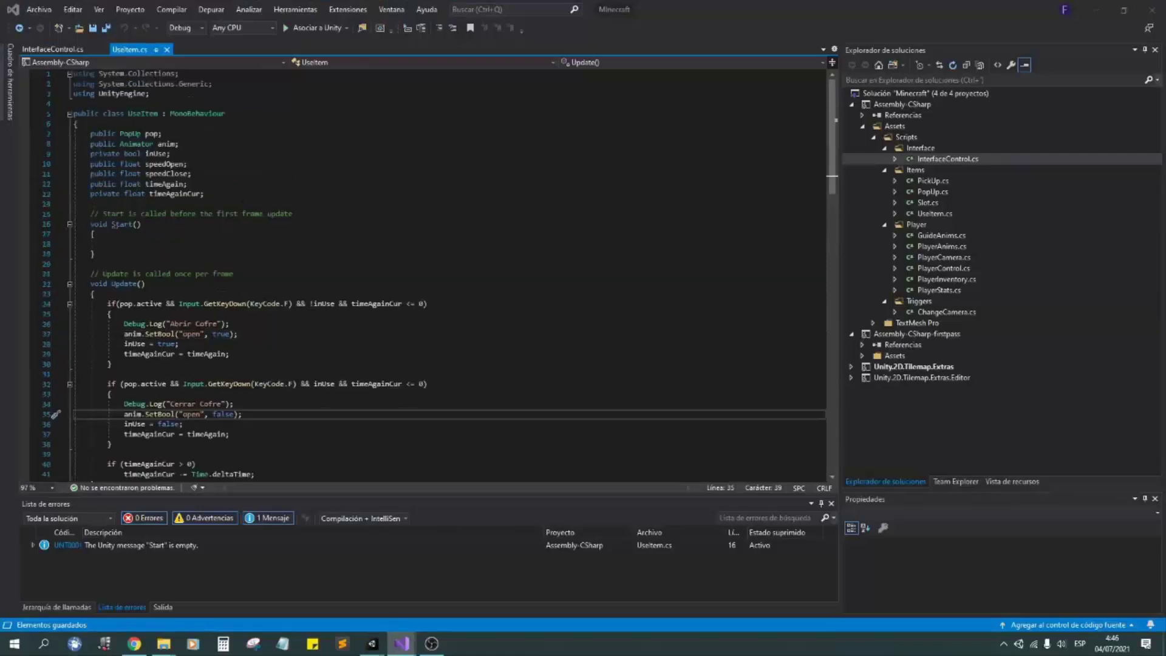
pyautogui.click(173, 124)
pyautogui.press('Return')
pyautogui.write('InterfaceControl ')
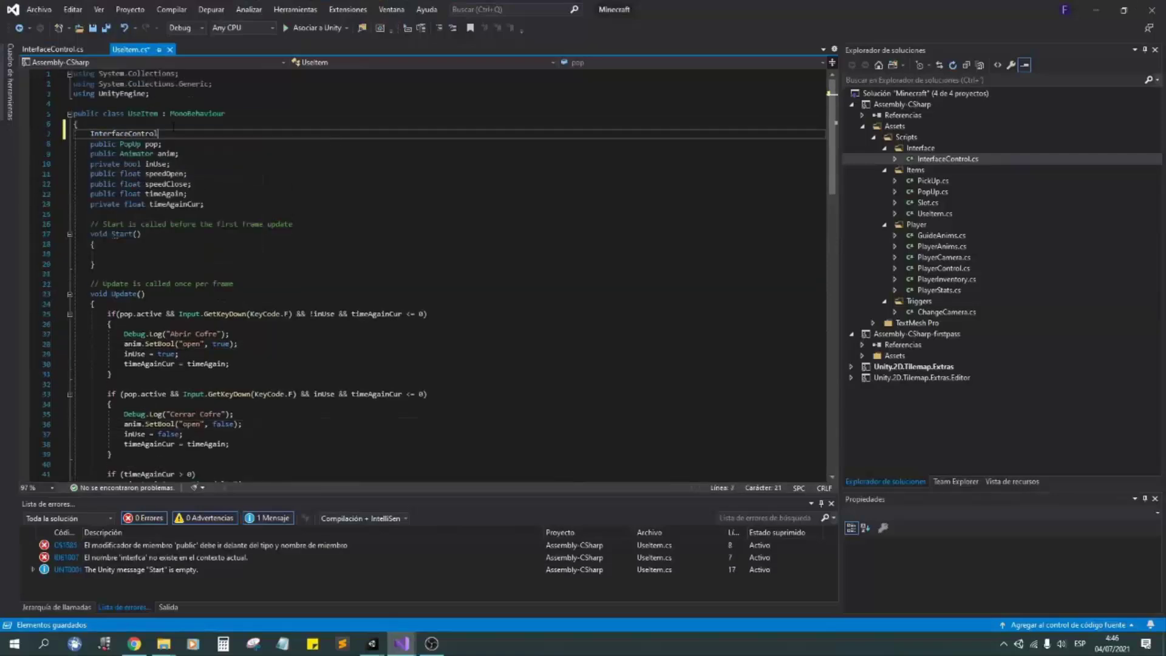
pyautogui.write('gui;')
pyautogui.click(145, 254)
pyautogui.write('gui =')
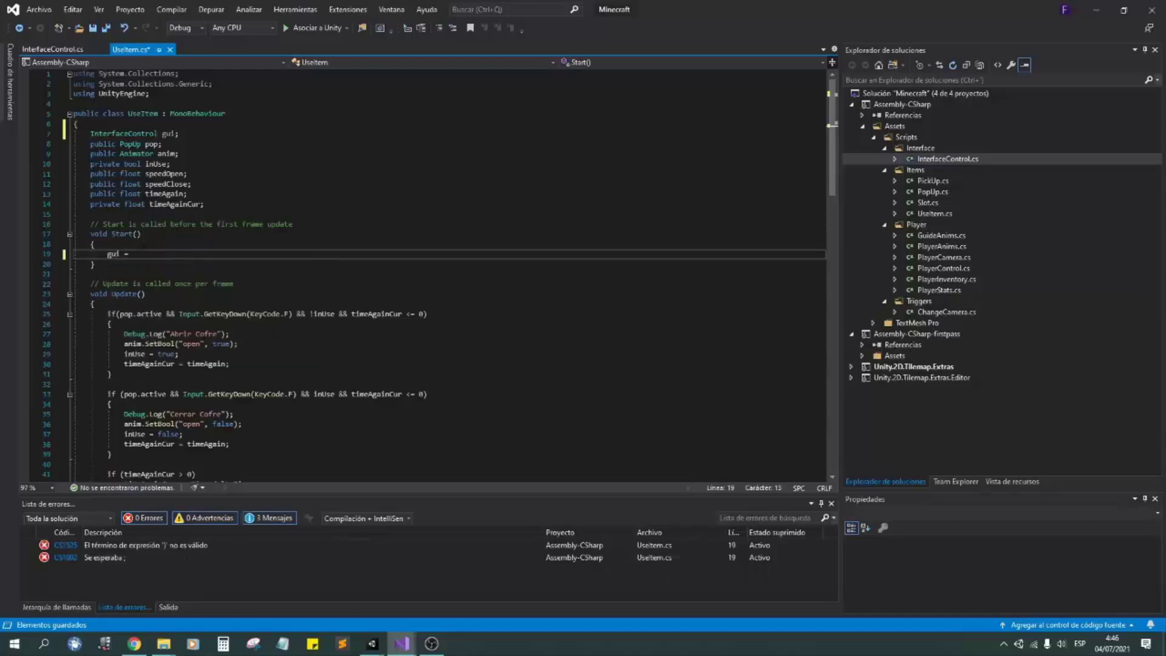
pyautogui.write('InterfaceControl.instance;')
pyautogui.hotkey('ctrl', 's')
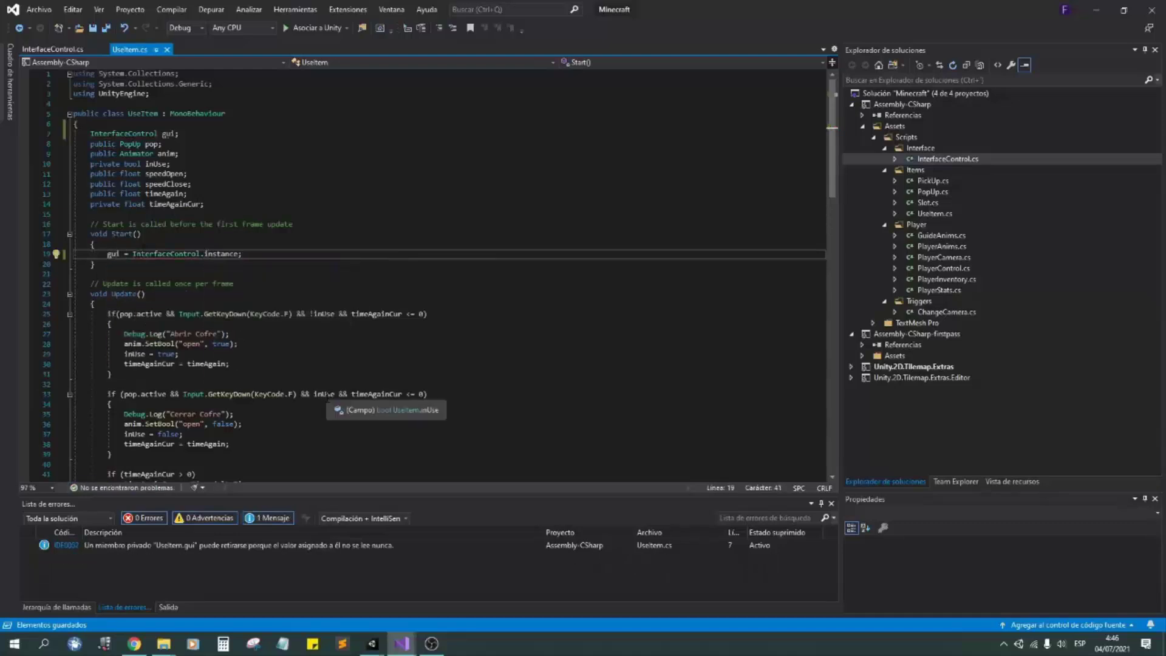
# Start a private IEnumerator ShowChest coroutine below Update.
pyautogui.scroll(-4, 233, 349)
pyautogui.click(114, 375)
pyautogui.press('Return')
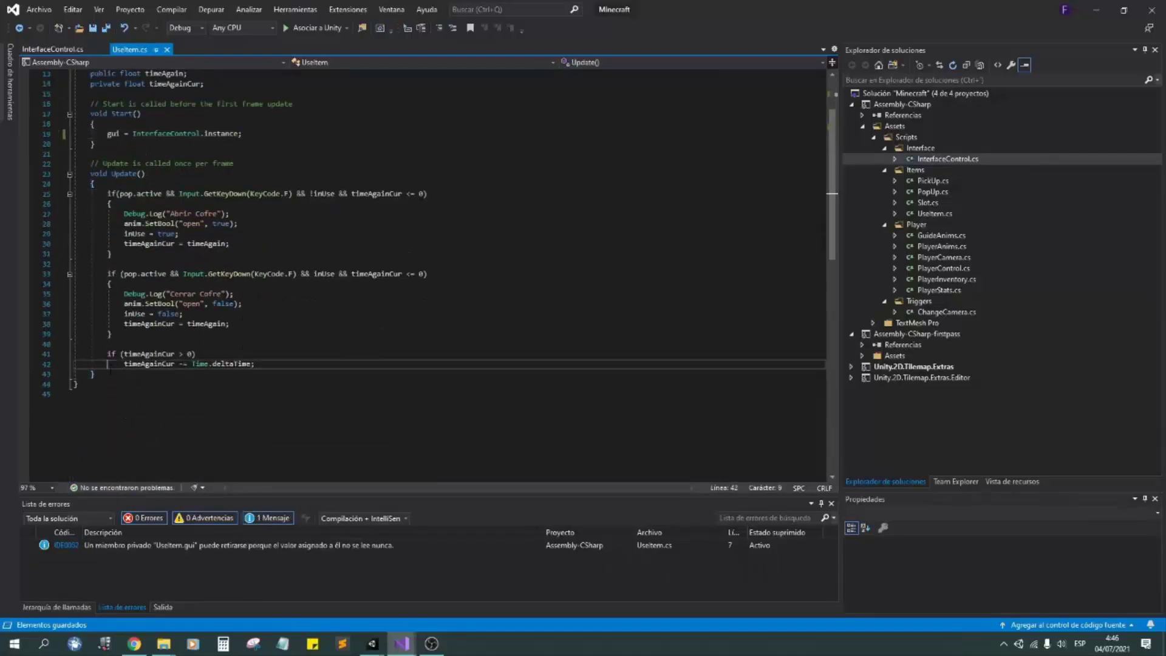
pyautogui.press('Return')
pyautogui.write('private IEnumerator ')
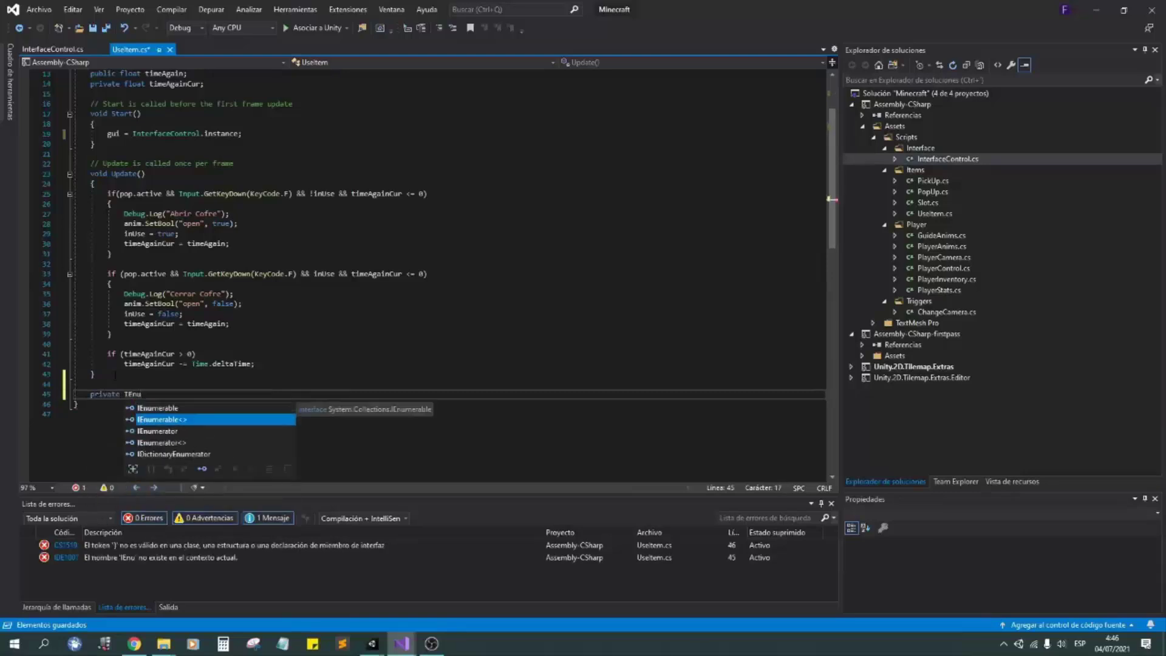
pyautogui.write('ShowChest() {')
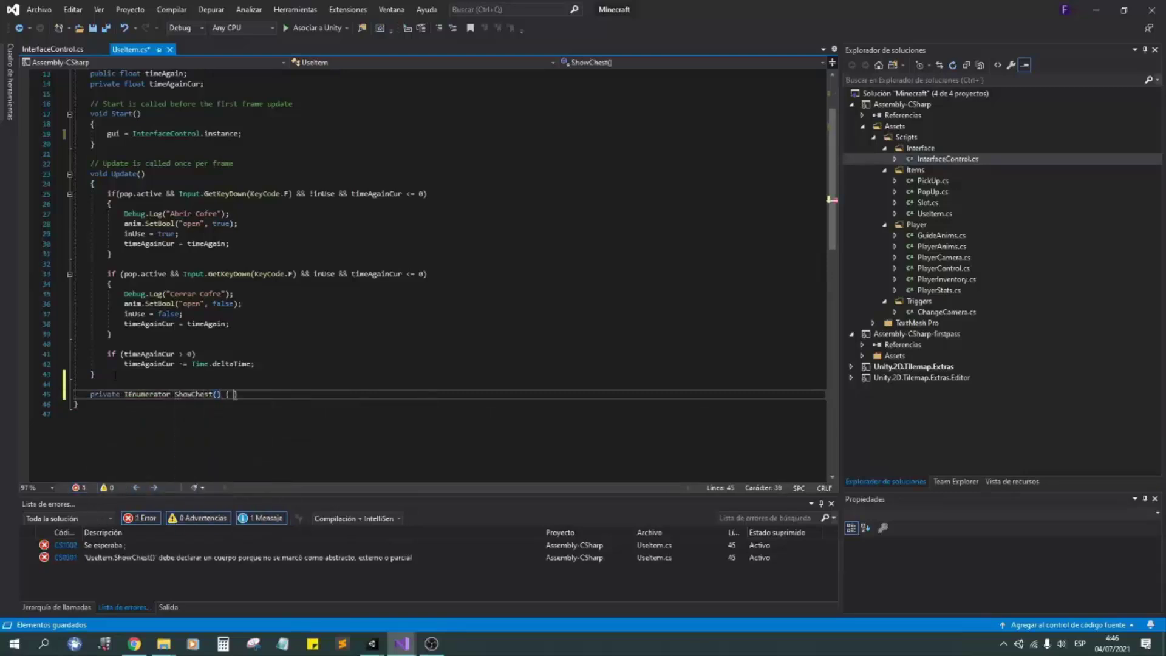
pyautogui.press('Return')
pyautogui.write('{')
pyautogui.press('Return')
pyautogui.write('a')
# Fill ShowChest with the chest-opening animation line, WaitForSeconds(speedOpen), and gui.ShowChest().
pyautogui.moveTo(124, 224); pyautogui.dragTo(238, 224)
pyautogui.hotkey('ctrl', 'x')
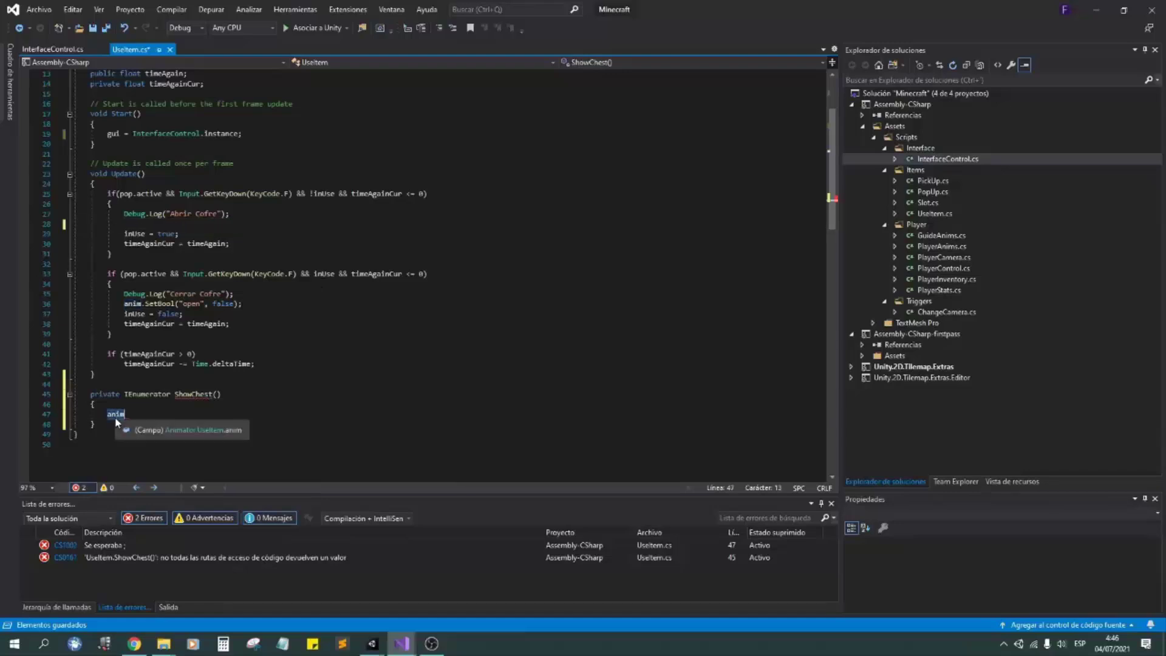
pyautogui.doubleClick(109, 414)
pyautogui.hotkey('ctrl', 'v')
pyautogui.press('Return')
pyautogui.write('yield return ')
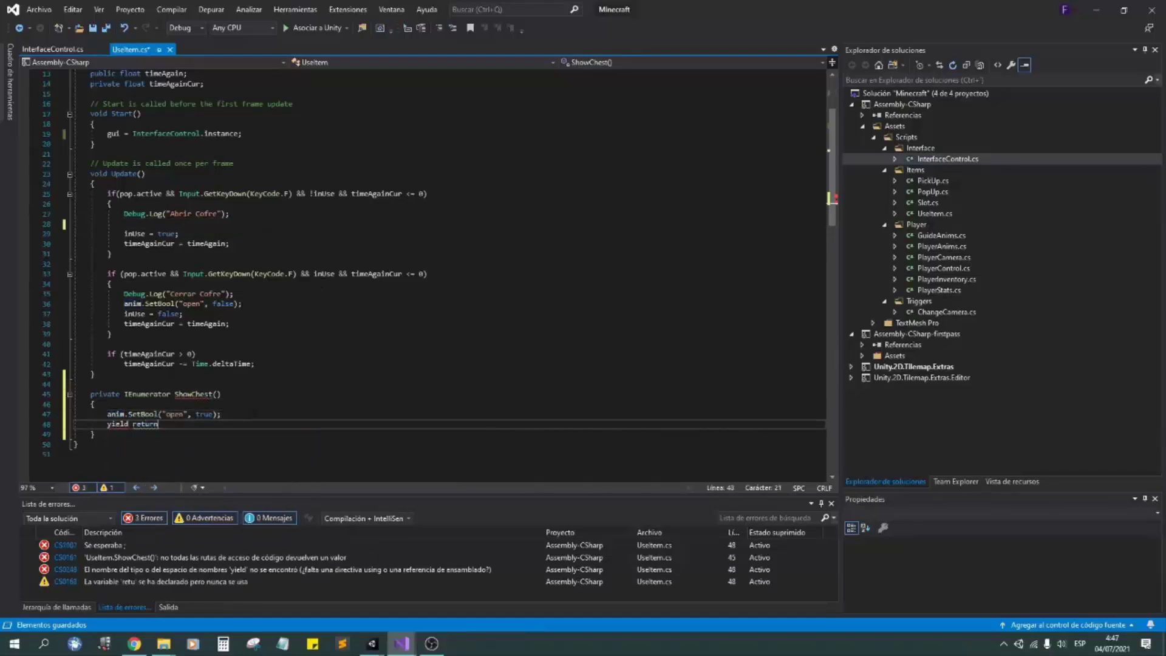
pyautogui.write('new wa')
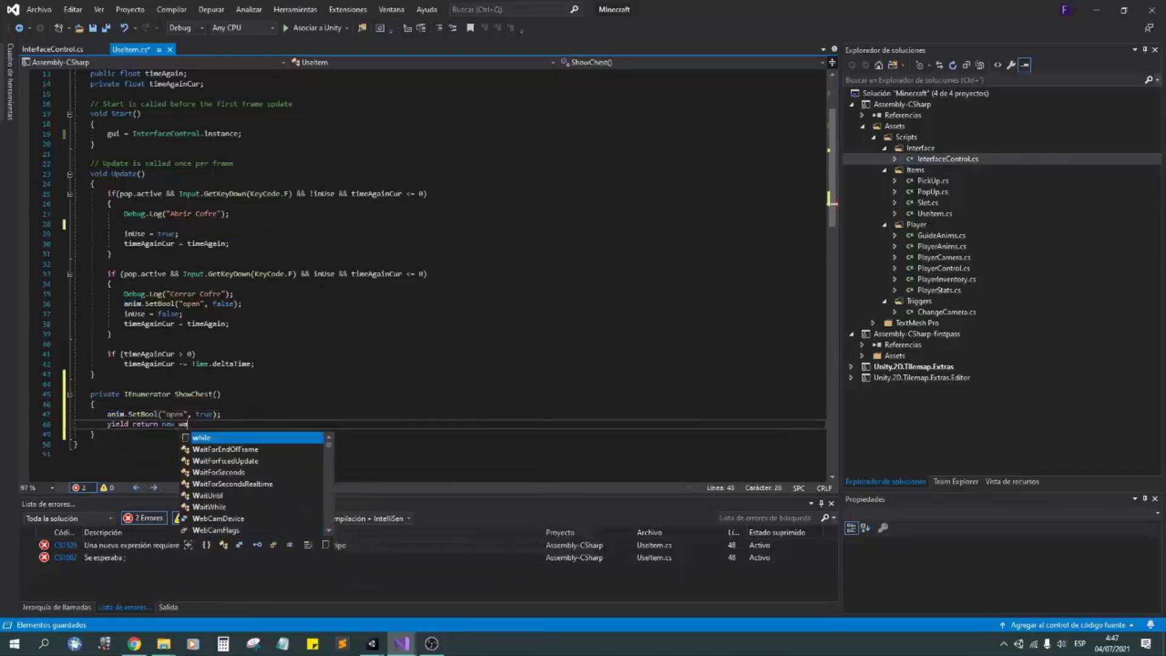
pyautogui.write('it(spe')
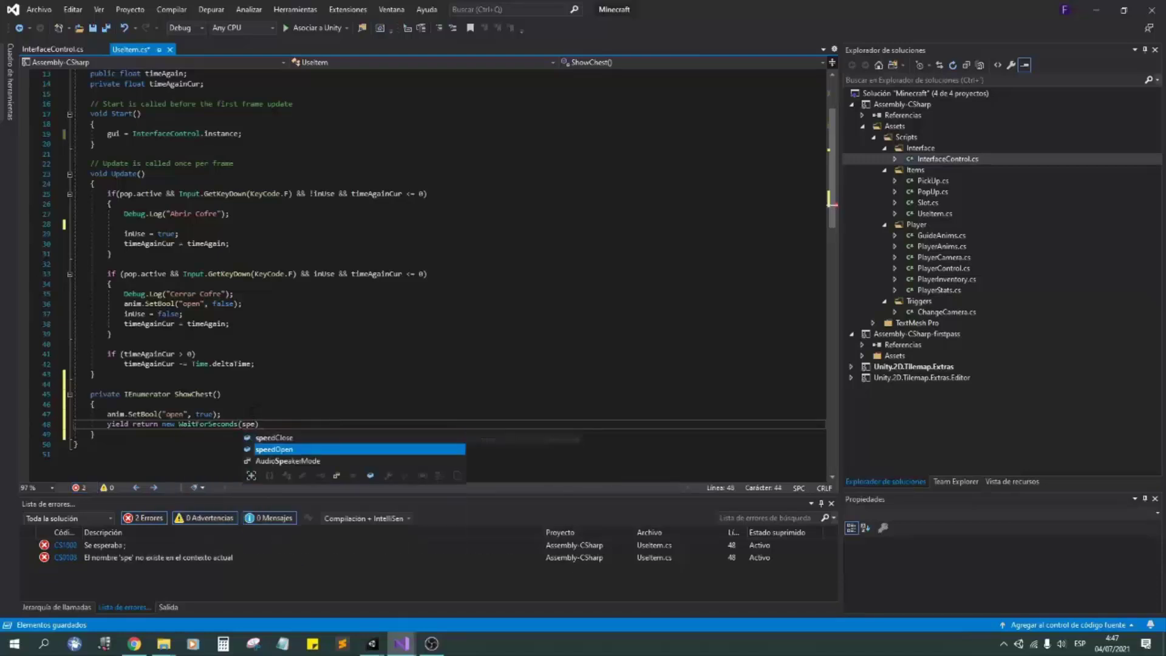
pyautogui.press('Tab')
pyautogui.write(');')
pyautogui.press('Return')
pyautogui.write('gui.Sh')
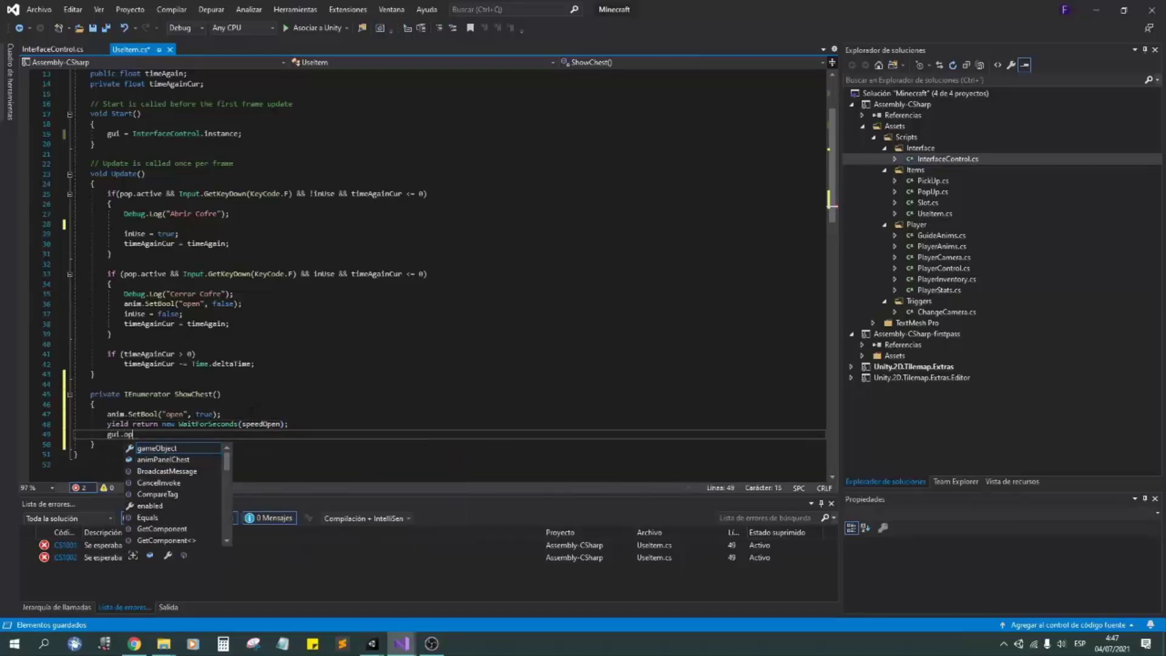
pyautogui.write('owChest();')
# Duplicate the coroutine as HideChest and move the chest-closing animation line into it.
pyautogui.hotkey('ctrl', 'c')
pyautogui.hotkey('ctrl', 'v')
pyautogui.doubleClick(191, 394)
pyautogui.write('Hide')
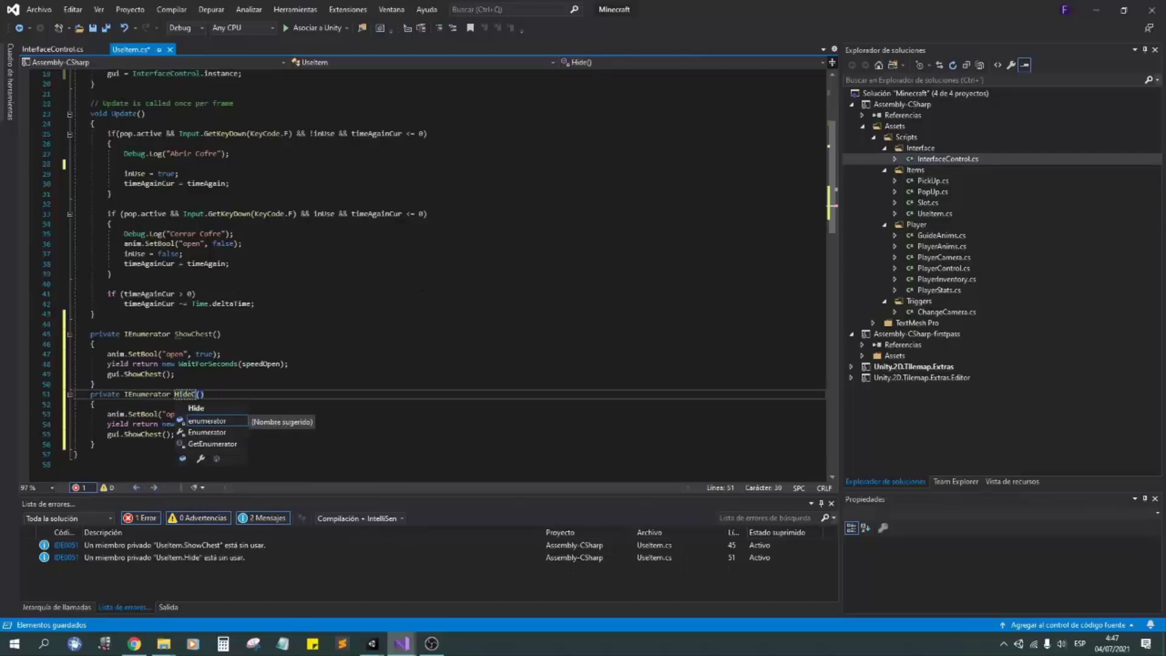
pyautogui.moveTo(124, 243); pyautogui.dragTo(242, 242)
pyautogui.hotkey('ctrl', 'x')
pyautogui.moveTo(221, 413)
pyautogui.mouseDown()
pyautogui.moveTo(121, 414)
pyautogui.moveTo(107, 433)
pyautogui.moveTo(221, 414)
pyautogui.mouseUp()
pyautogui.hotkey('ctrl', 'v')
pyautogui.write('gui.ShowChest();')
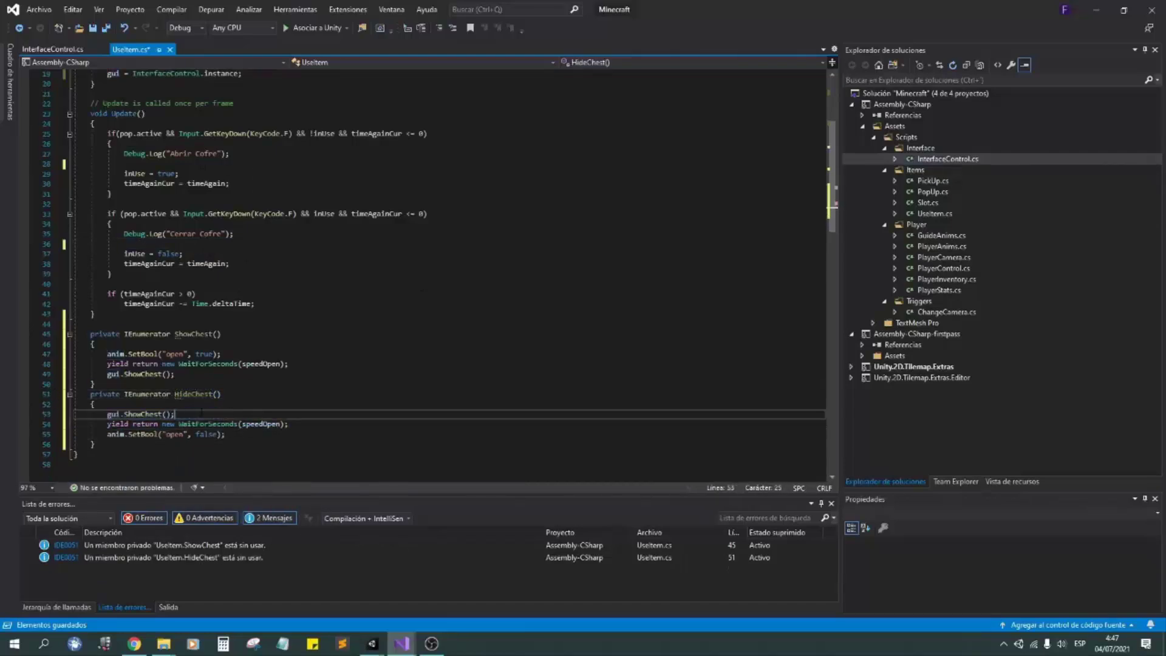
# Call StartCoroutine(ShowChest()) and StartCoroutine(HideChest()) in Update's open and close branches.
pyautogui.click(128, 163)
pyautogui.write('S')
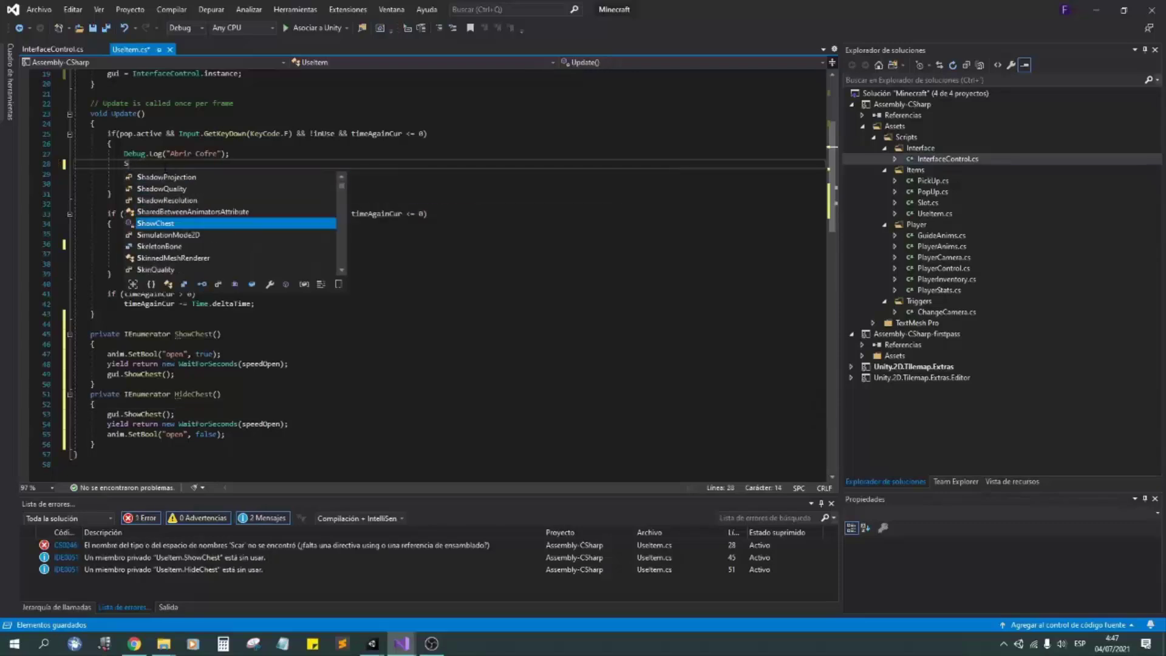
pyautogui.write('tartCoroutine(')
pyautogui.write('ShowChest());')
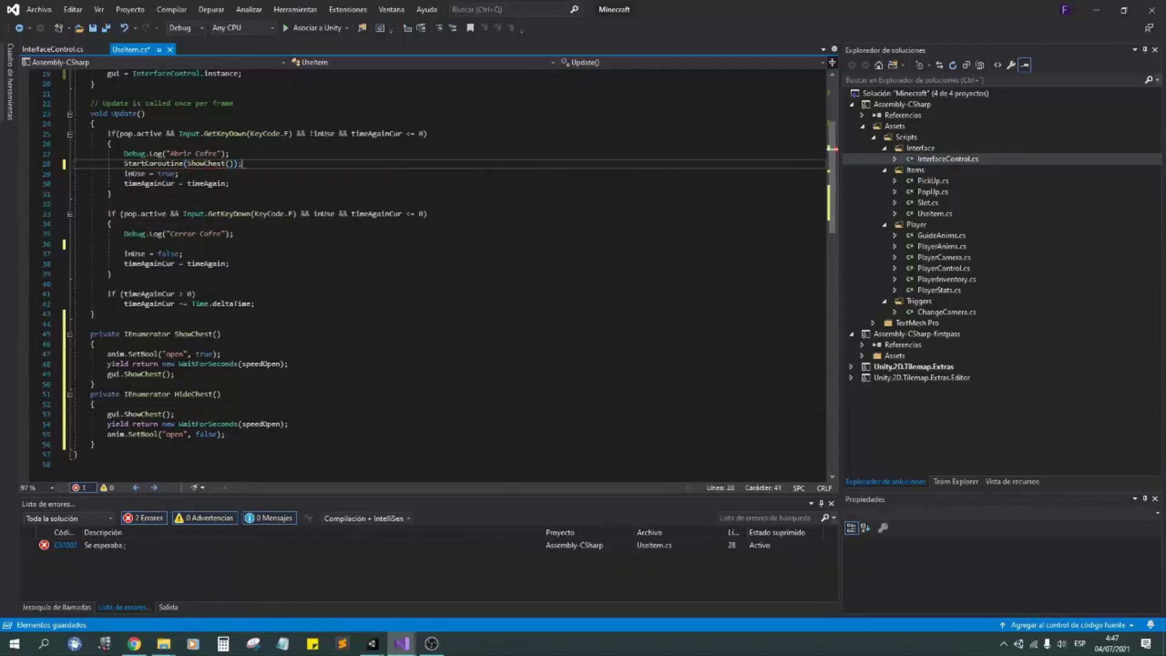
pyautogui.hotkey('alt', 'Tab')
pyautogui.click(264, 348)
pyautogui.click(279, 384)
pyautogui.write('show')
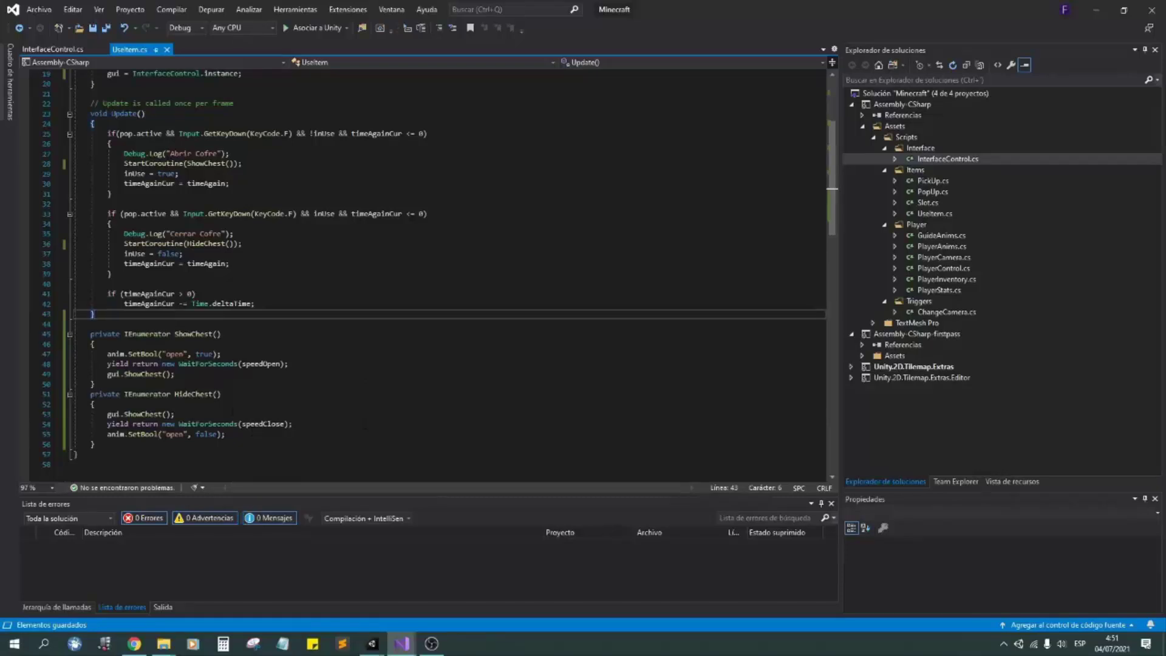
# Put the close-animation line first in HideChest, end it with gui.HideChest(), and save.
pyautogui.click(364, 432)
pyautogui.hotkey('shift', 'Home')
pyautogui.press('Return')
pyautogui.hotkey('ctrl', 'v')
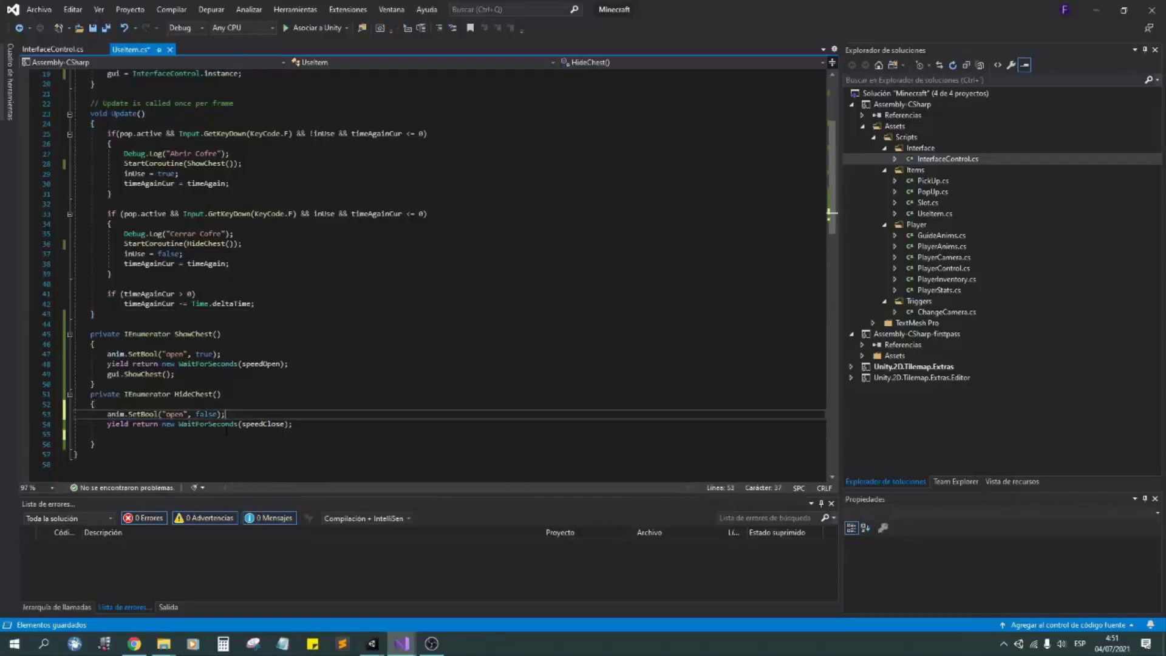
pyautogui.write('gui.hideChest();')
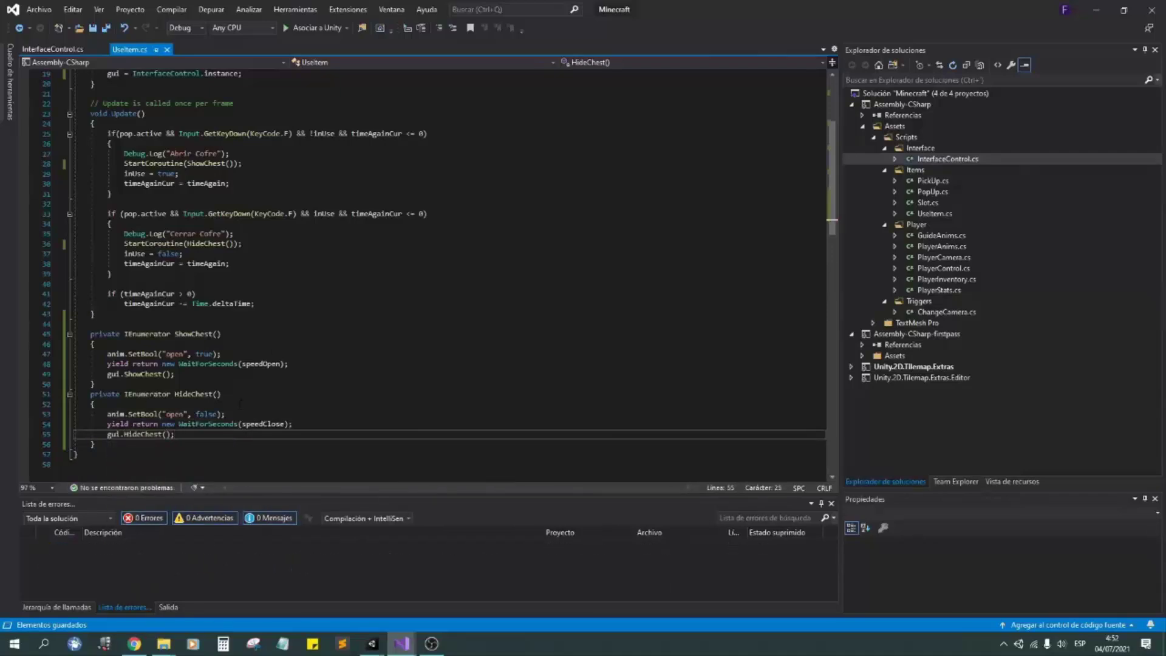
pyautogui.click(1152, 9)
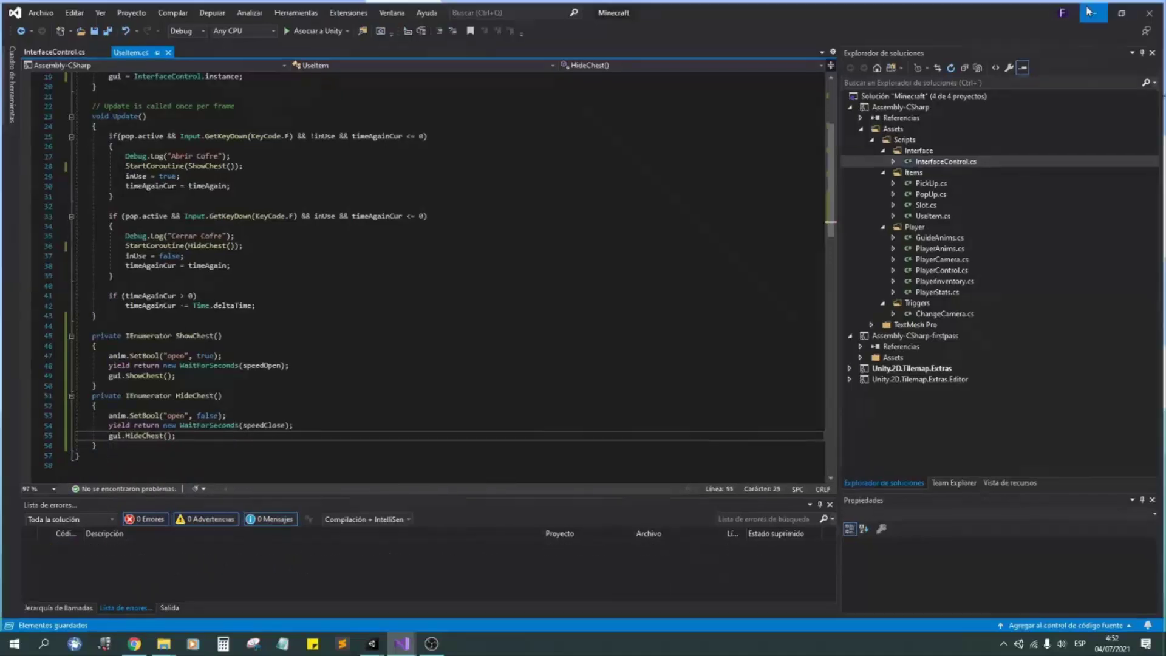
pyautogui.click(425, 586)
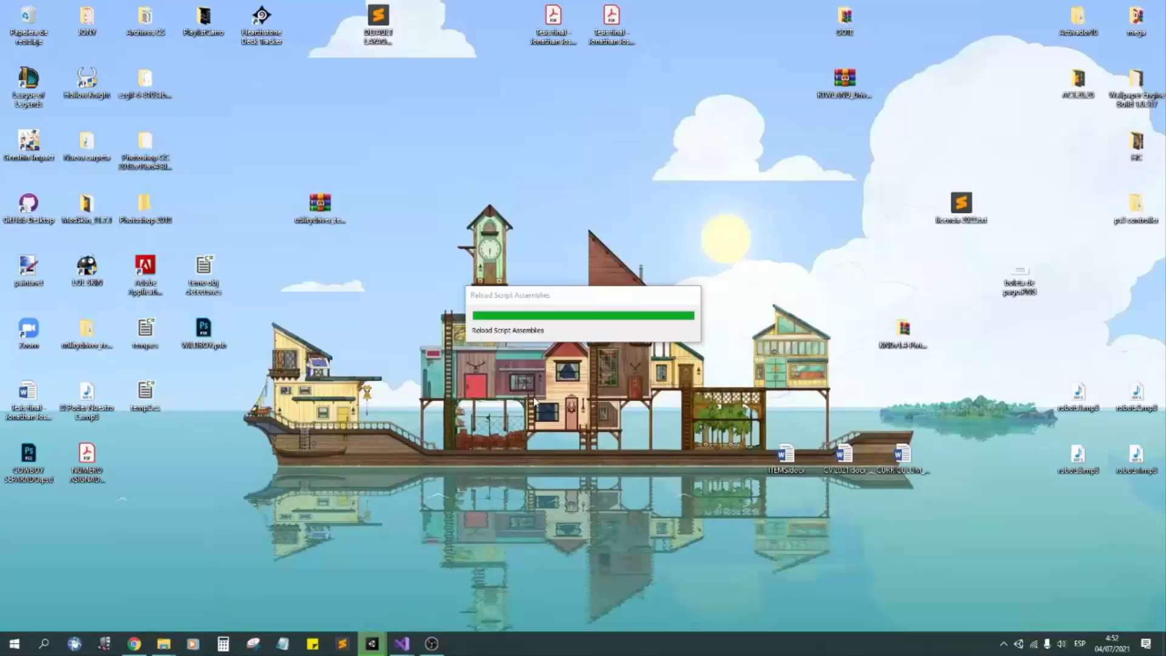
# Play-test: walk to the chest, open and close its slot panel with F, enlarging the Game view.
pyautogui.scroll(-3, 533, 351)
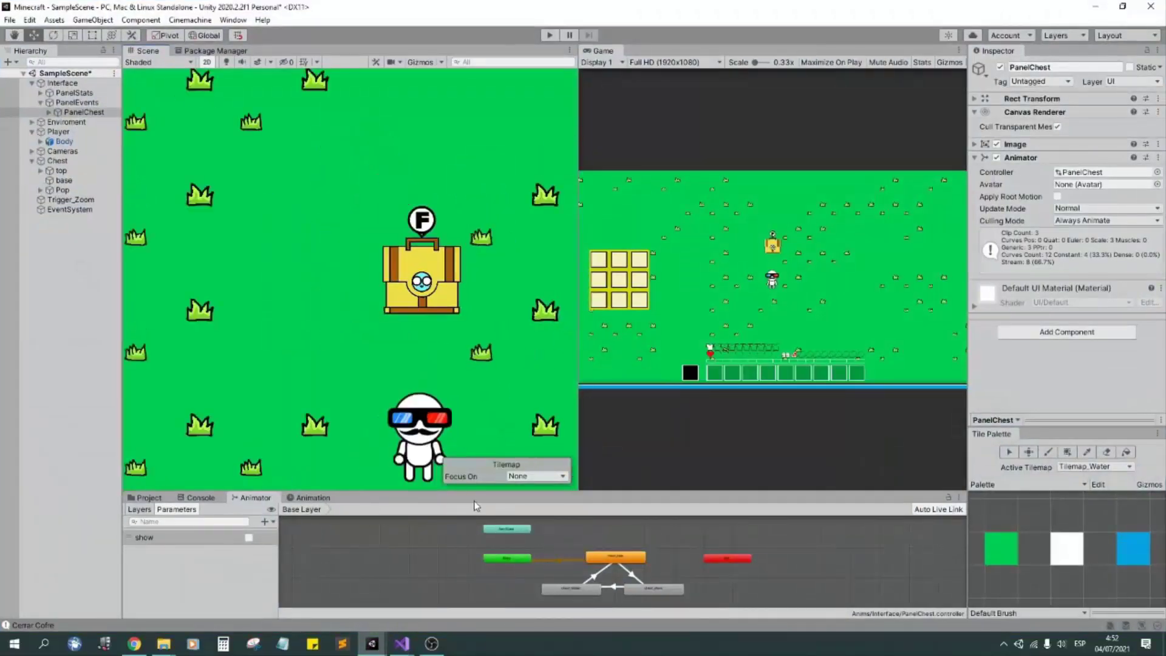
pyautogui.click(549, 35)
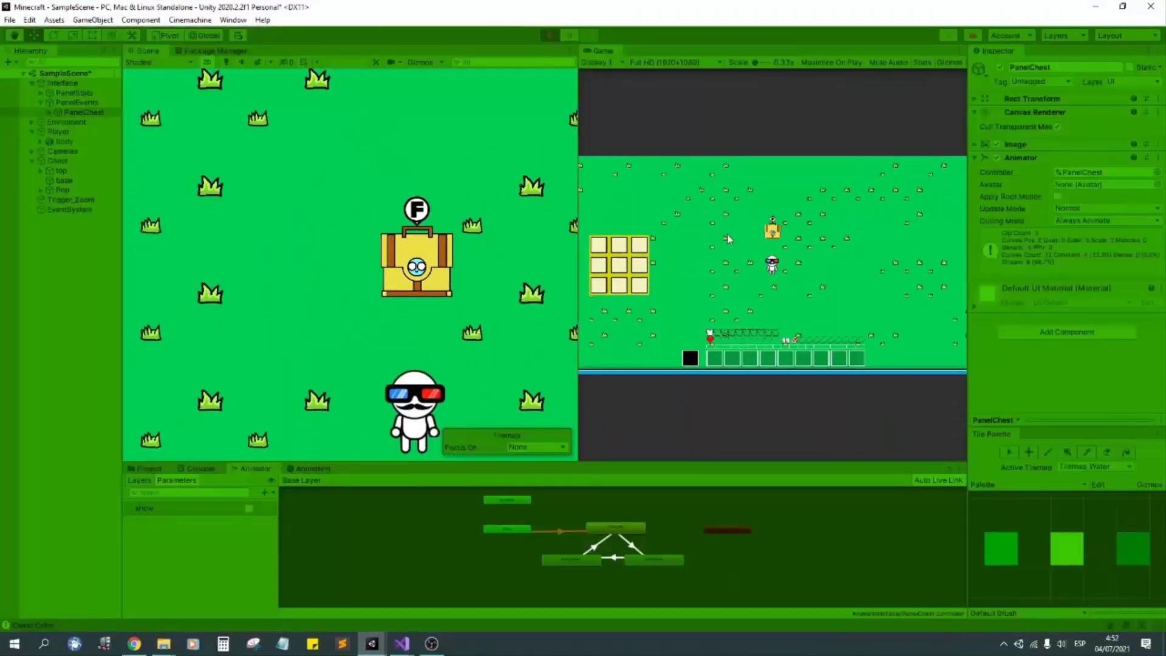
pyautogui.press('w')
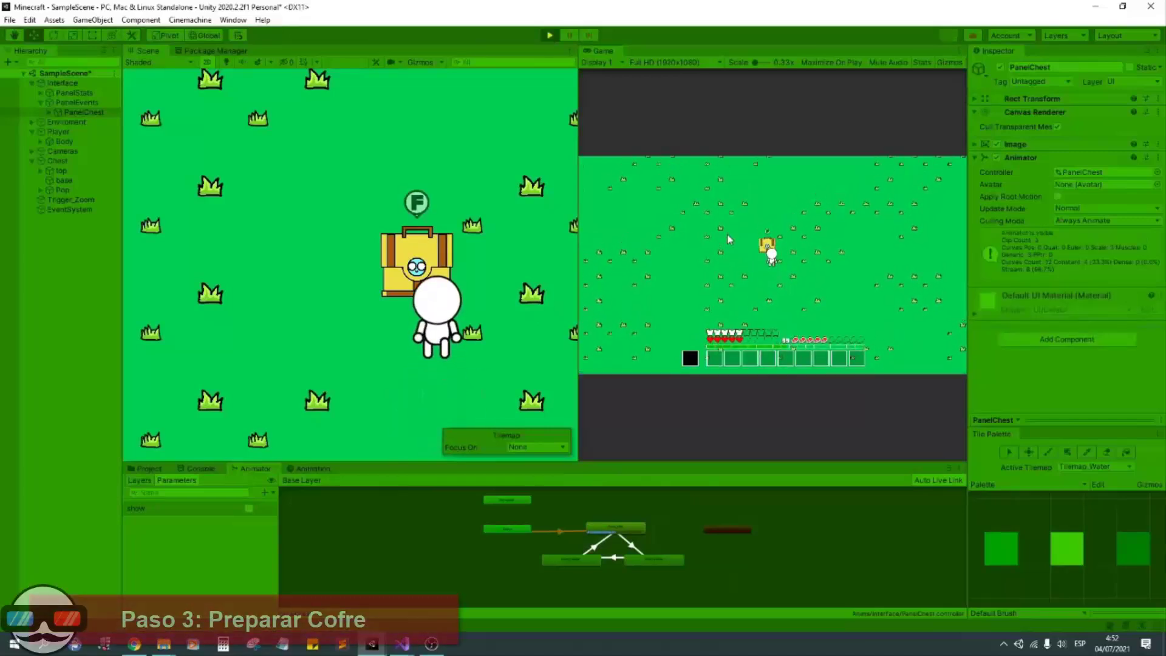
pyautogui.press('f')
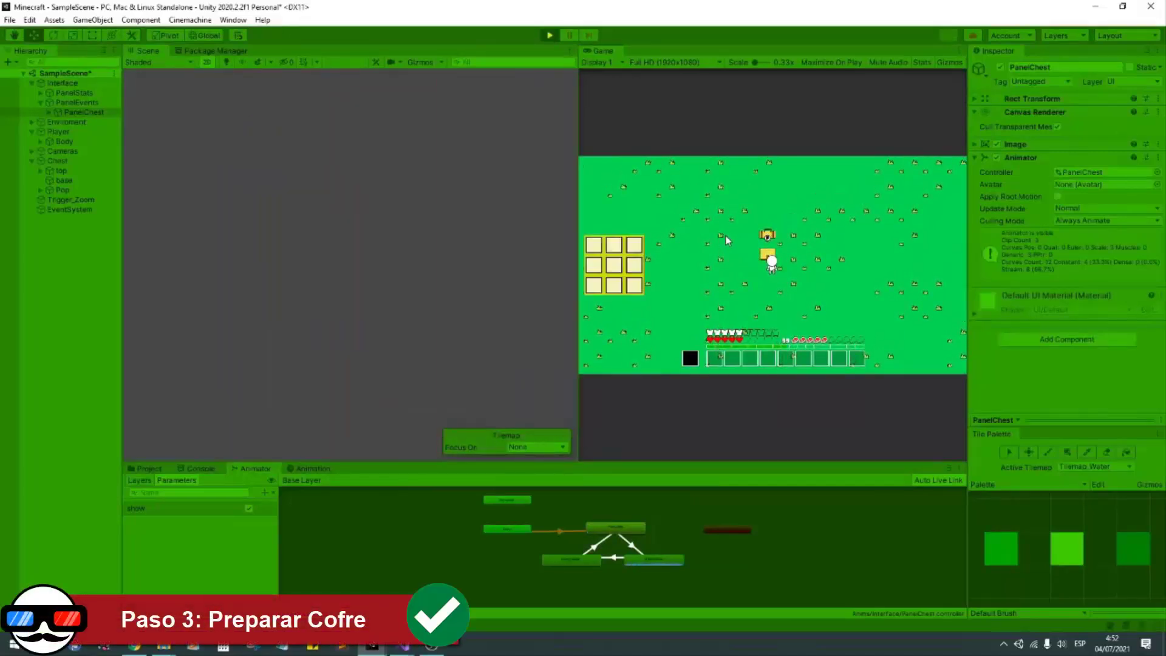
pyautogui.moveTo(603, 51); pyautogui.dragTo(278, 52)
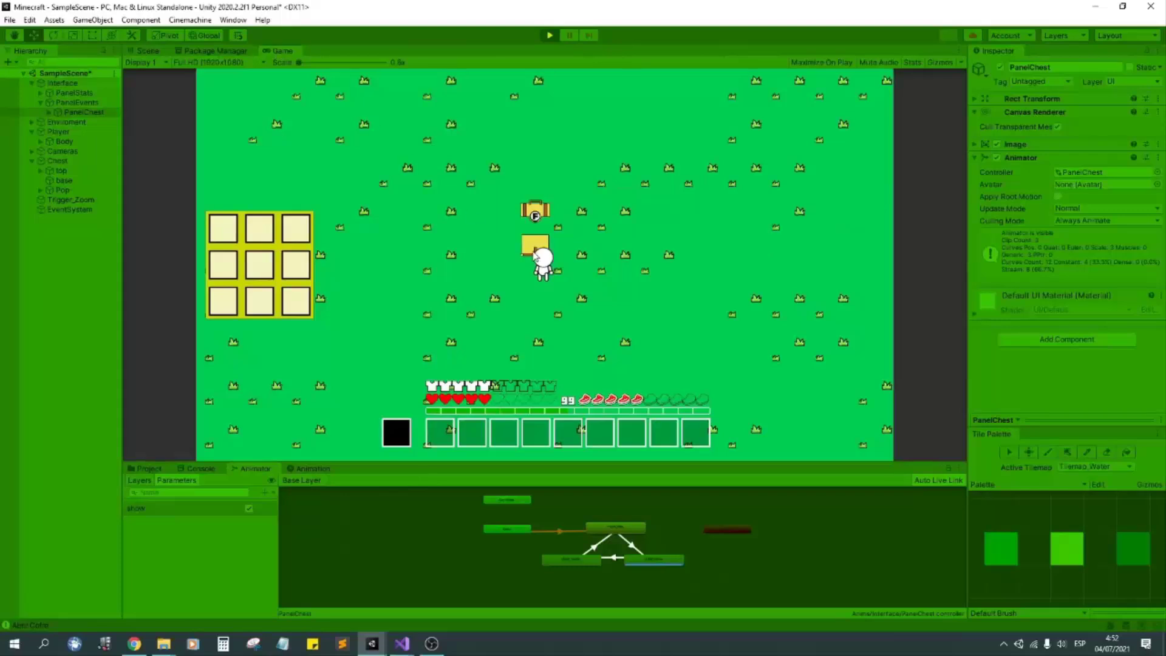
pyautogui.press('f')
pyautogui.press('s')
pyautogui.press('w')
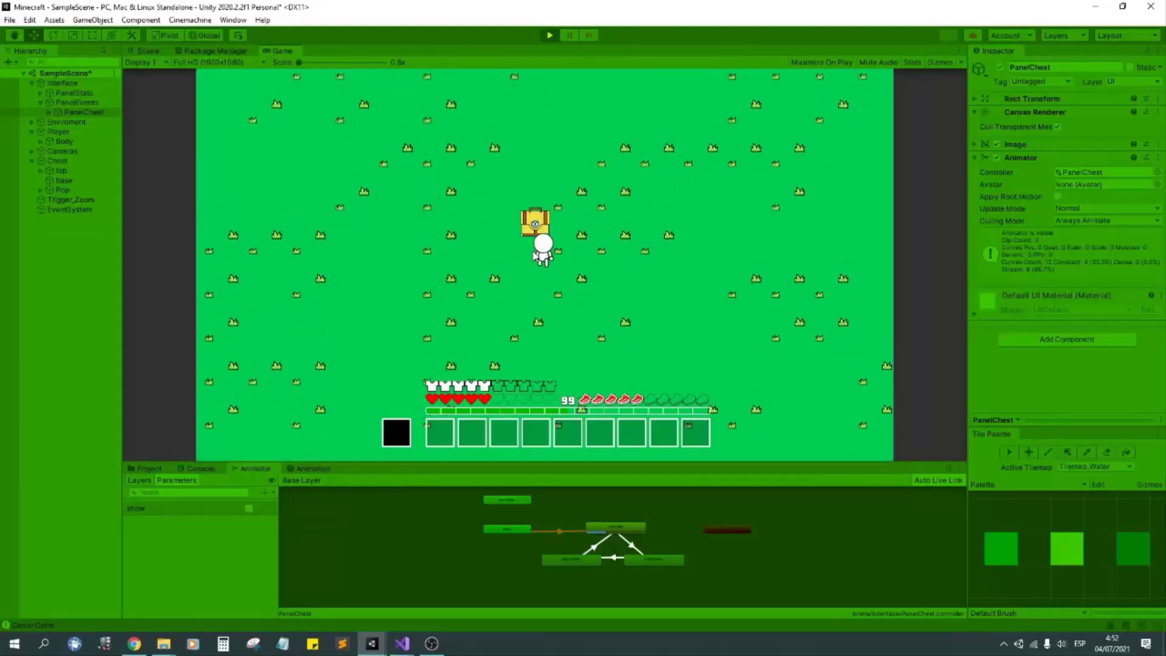
pyautogui.press('w')
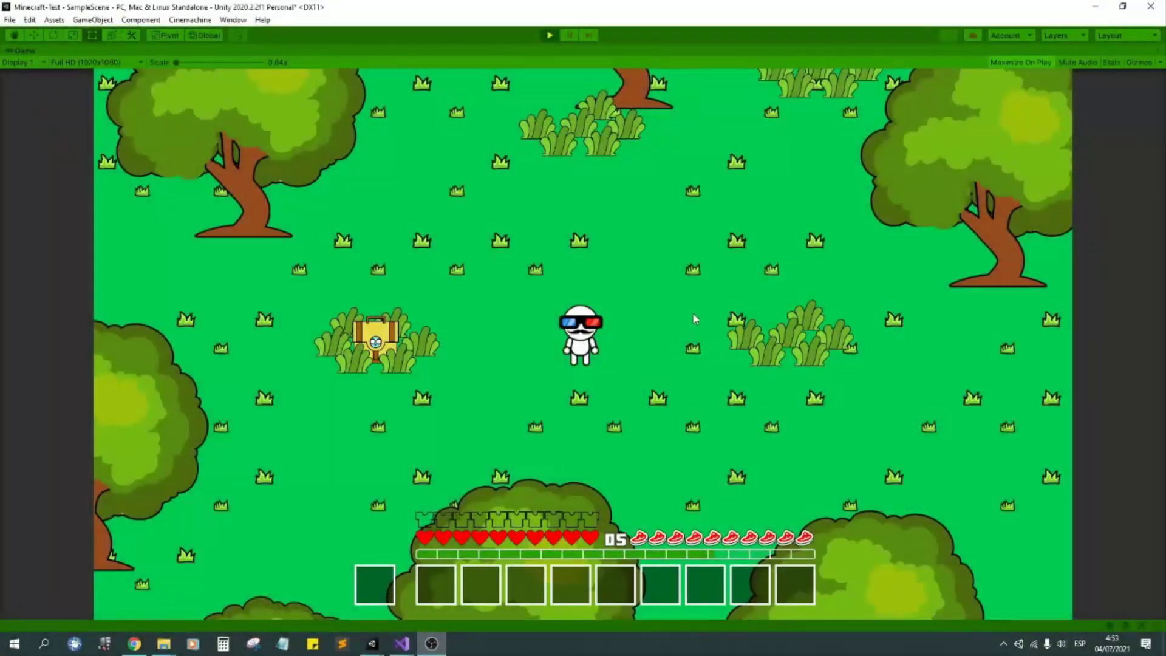
# In the running game, walk the player to the chest, then open and close its 3x3 slot panel.
pyautogui.click(693, 315)
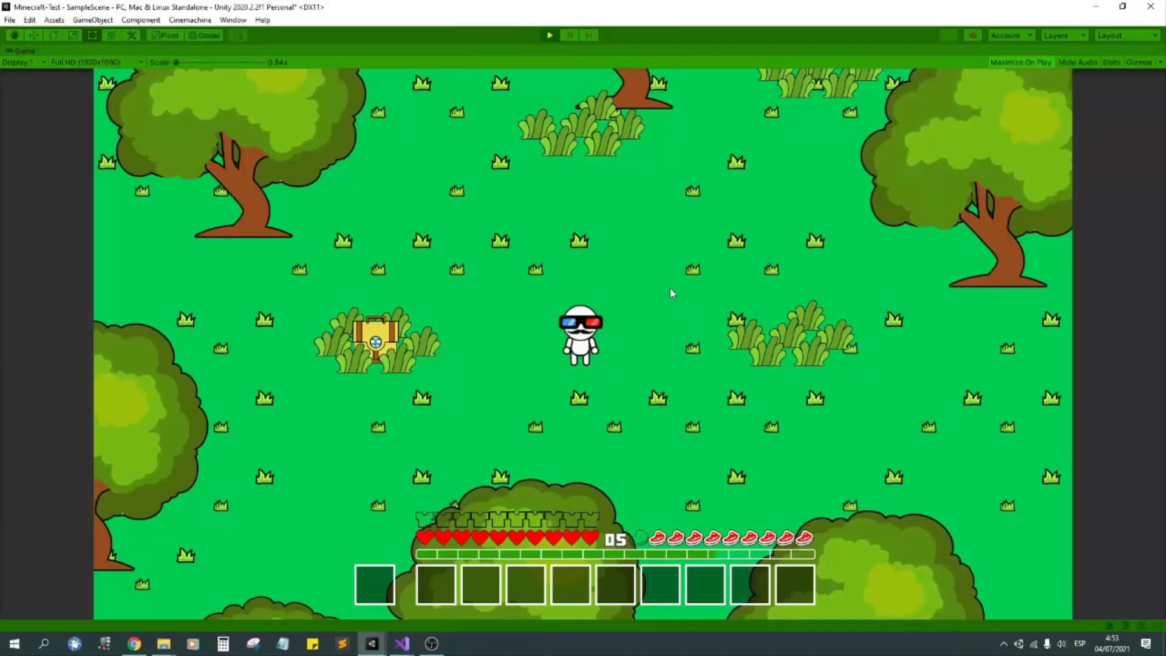
pyautogui.press('a')
pyautogui.press('w')
pyautogui.press('a')
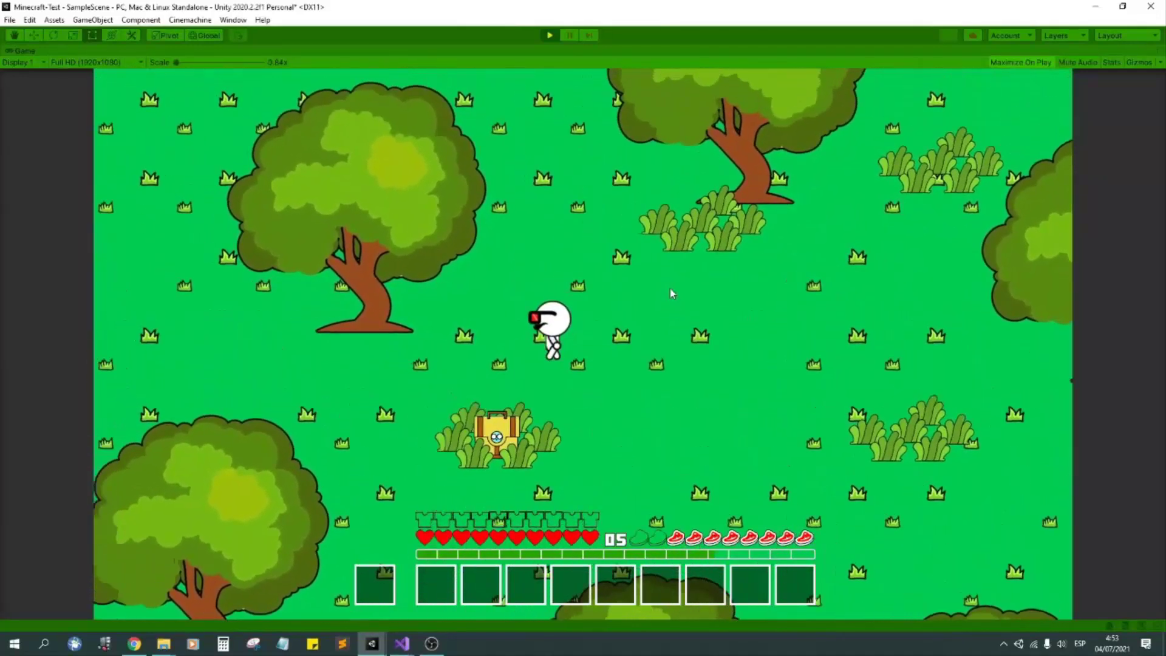
pyautogui.press('s')
pyautogui.press('f')
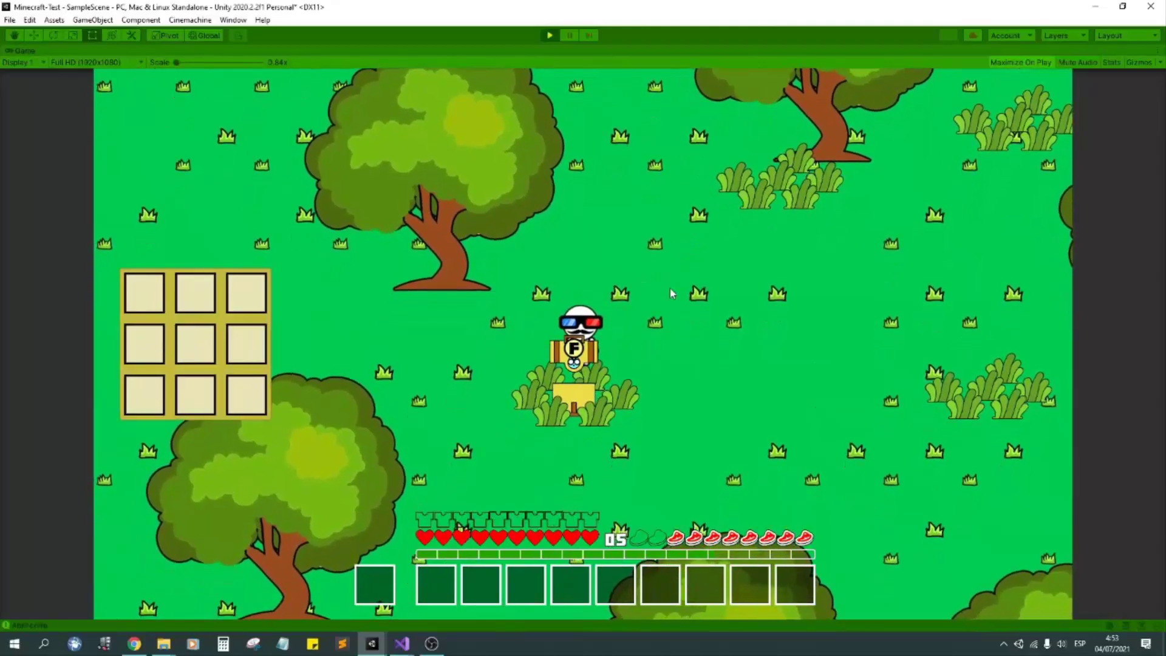
pyautogui.press('f')
# Move around near the chest and toggle its slot panel open and closed twice more.
pyautogui.press('d')
pyautogui.press('a')
pyautogui.press('s')
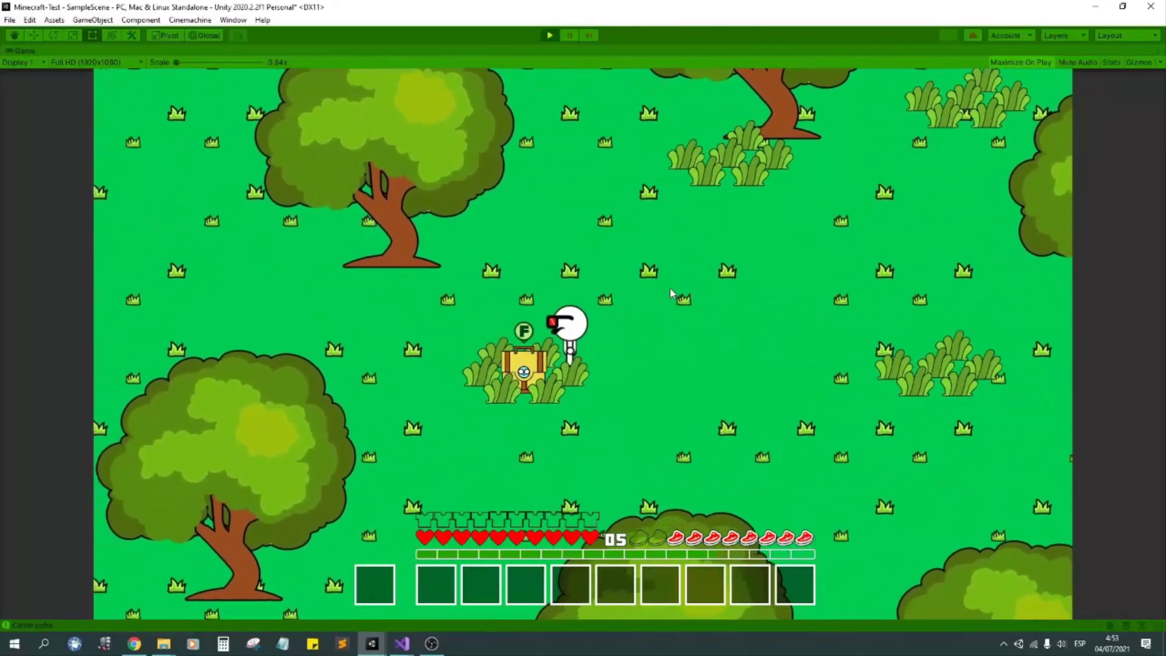
pyautogui.press('d')
pyautogui.press('a')
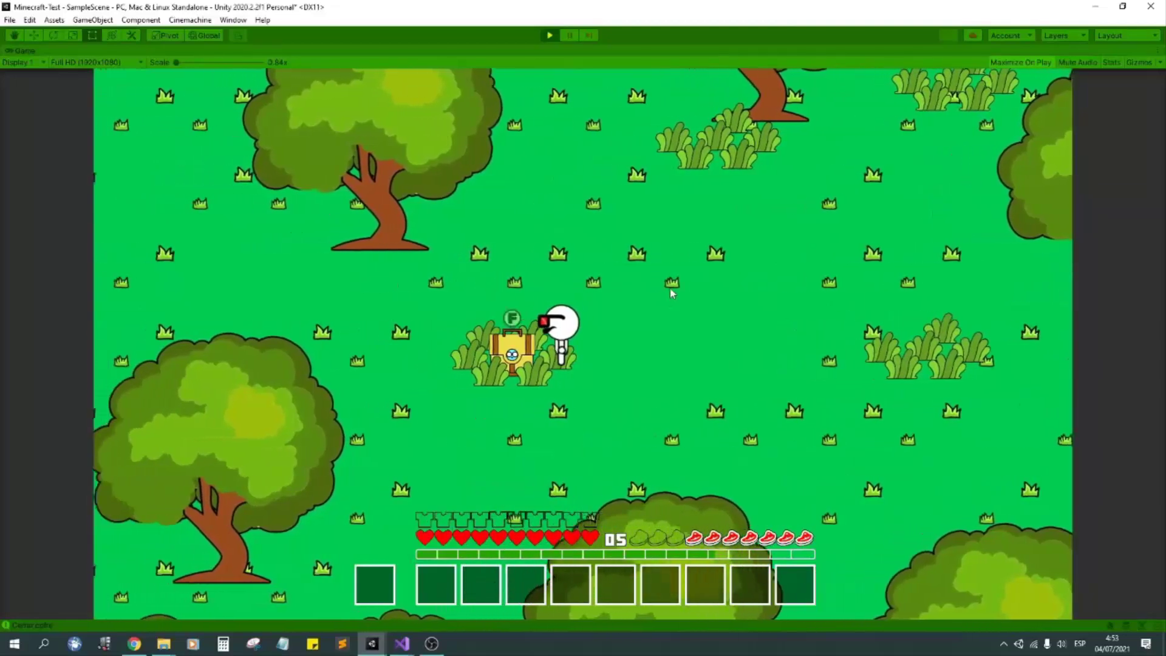
pyautogui.press('f')
pyautogui.press('f')
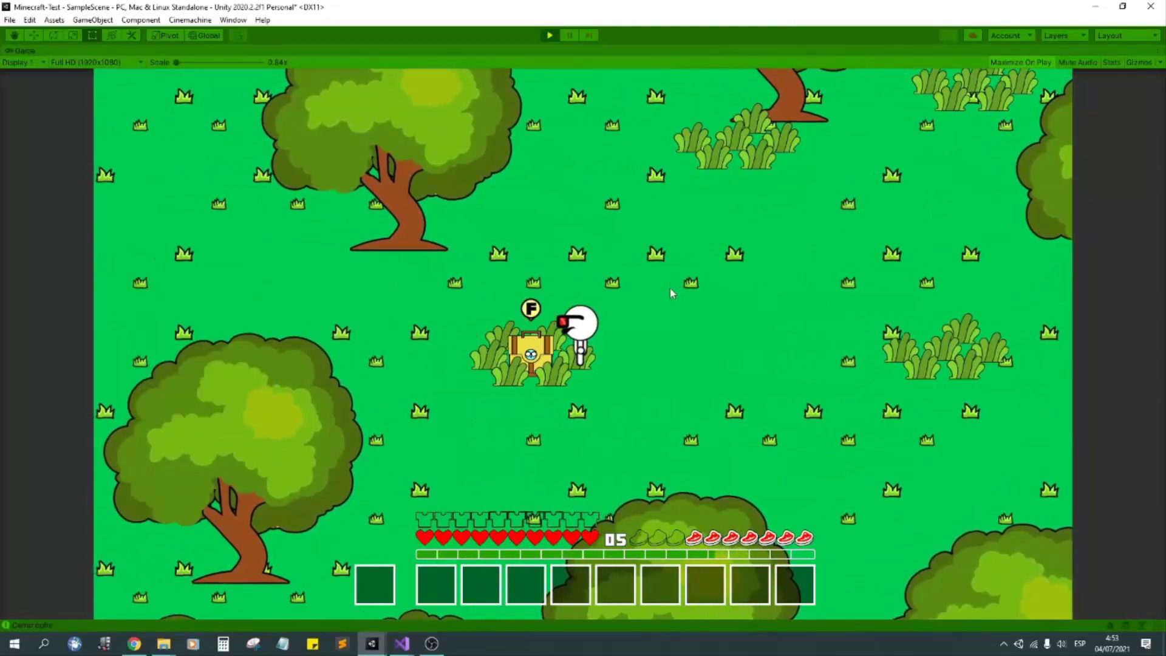
pyautogui.press('f')
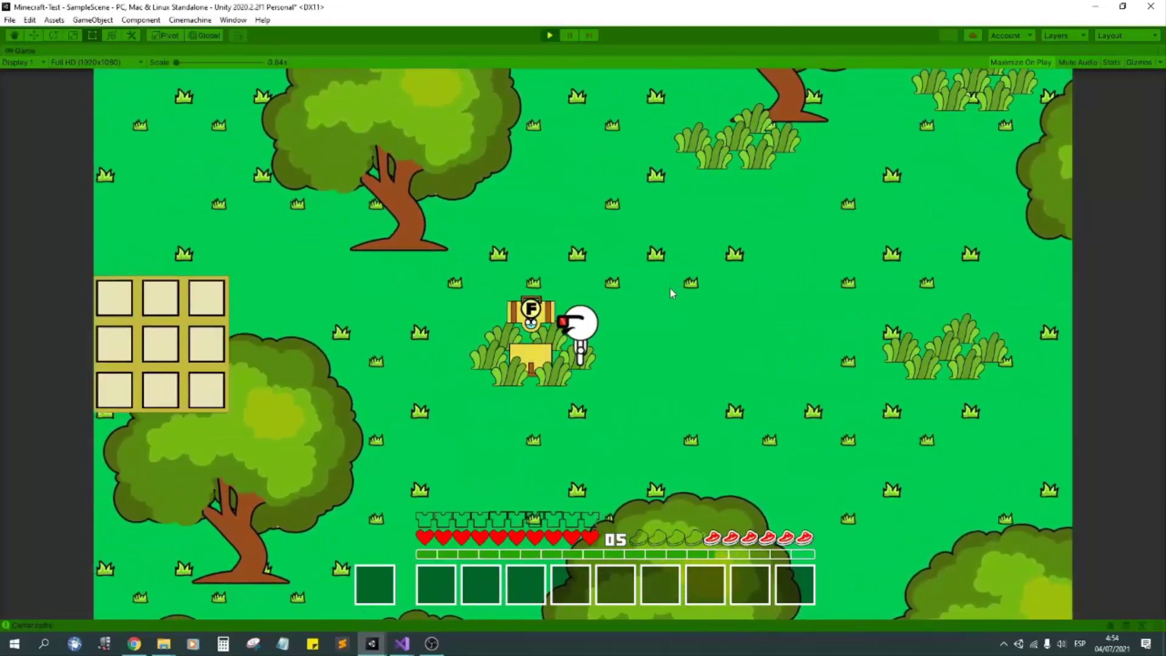
pyautogui.press('f')
pyautogui.press('d')
pyautogui.press('d')
# Walk past the chest both ways, return beside it, and open it with its slot panel again.
pyautogui.press('s')
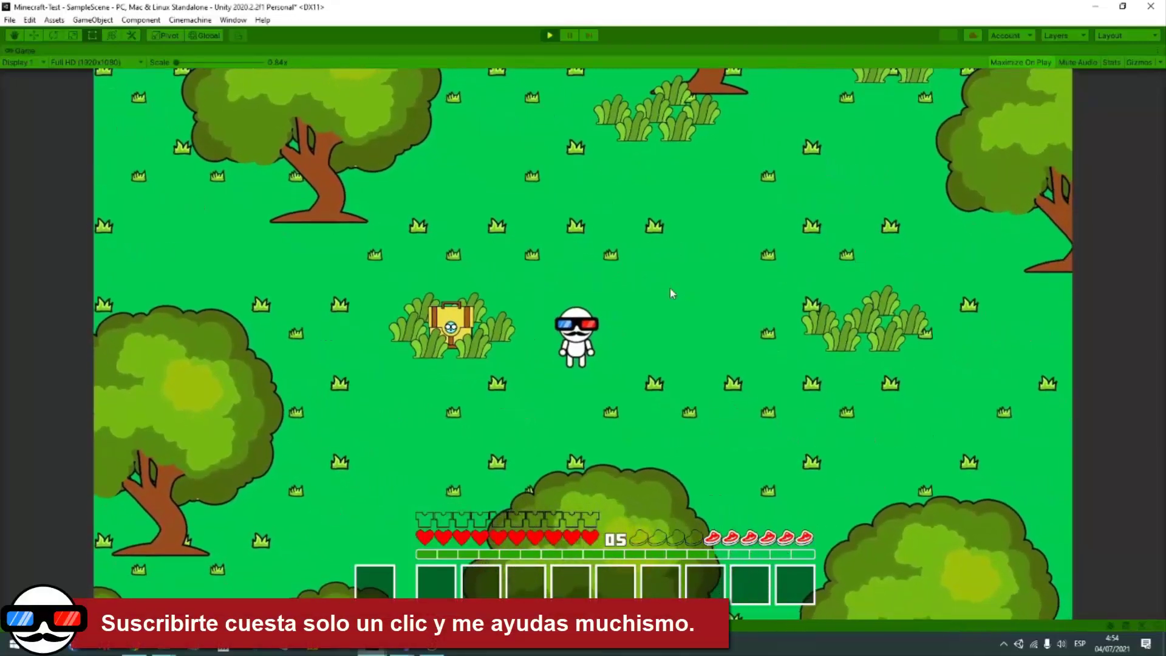
pyautogui.press('w')
pyautogui.press('a')
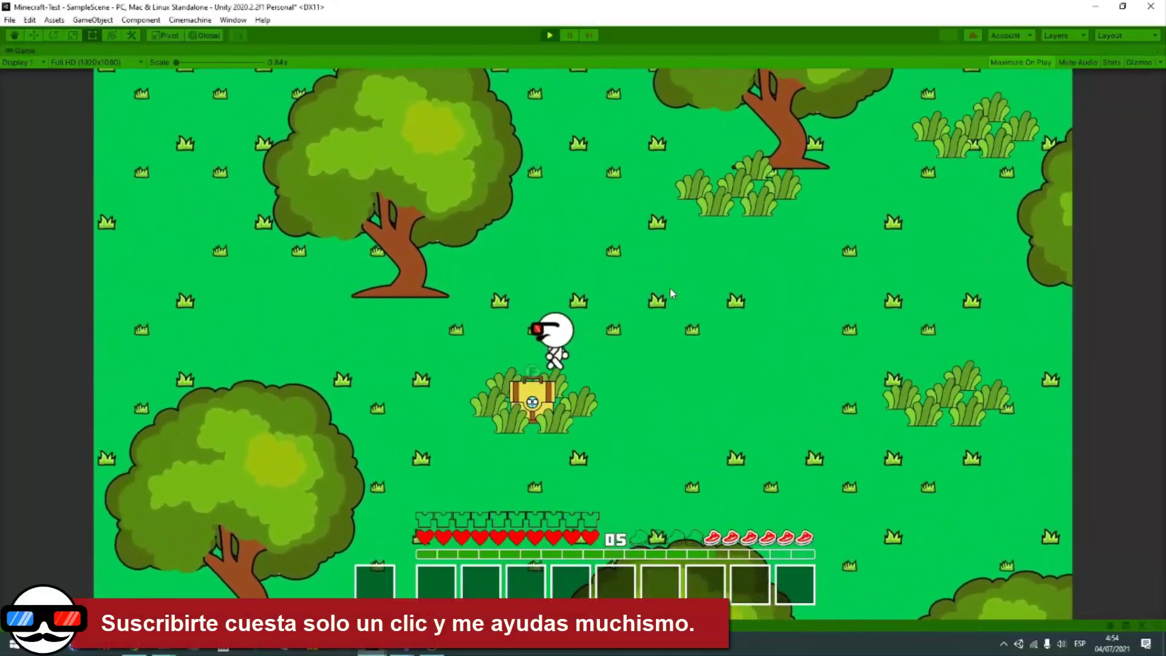
pyautogui.press('s')
pyautogui.press('d')
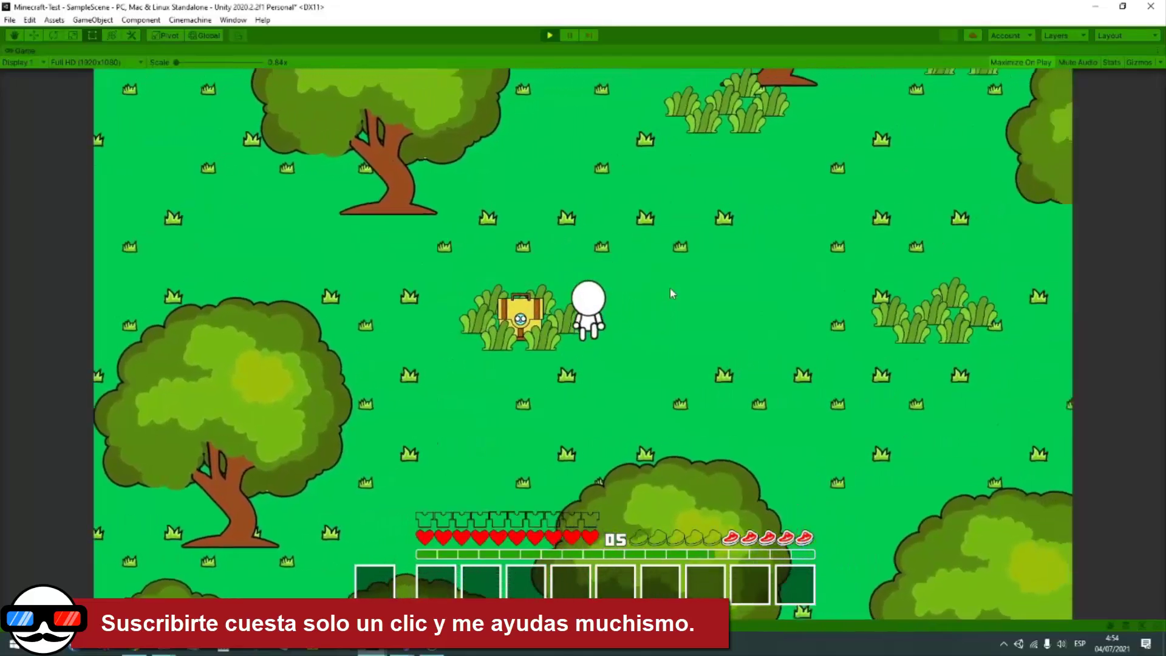
pyautogui.press('w')
pyautogui.press('a')
pyautogui.press('s')
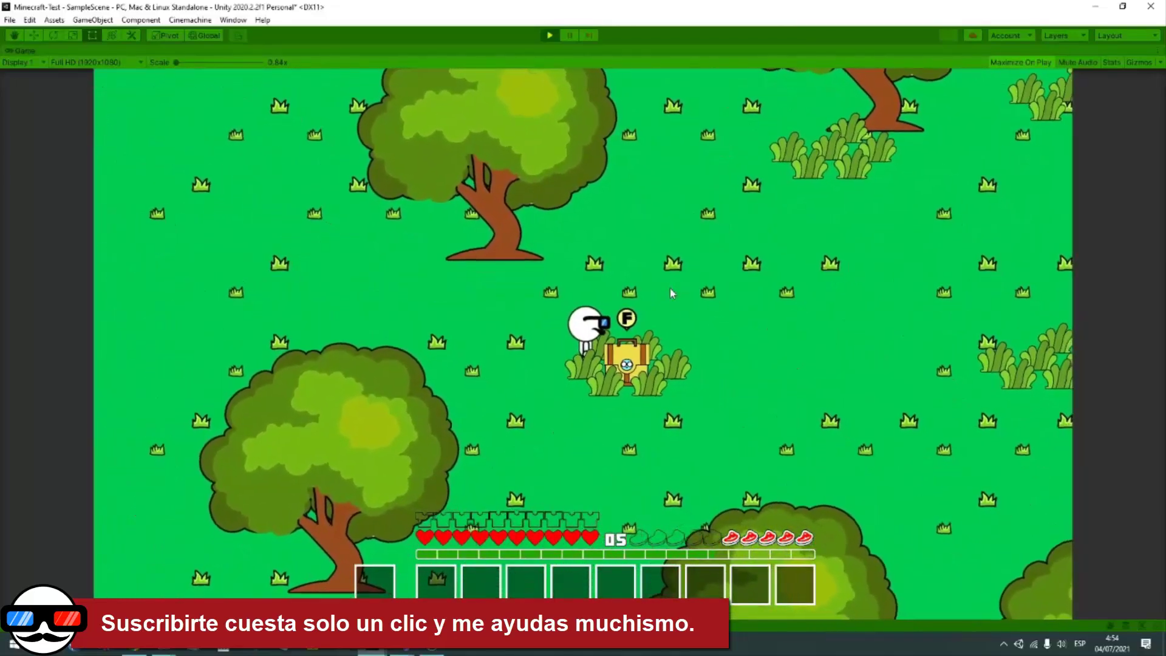
pyautogui.press('f')
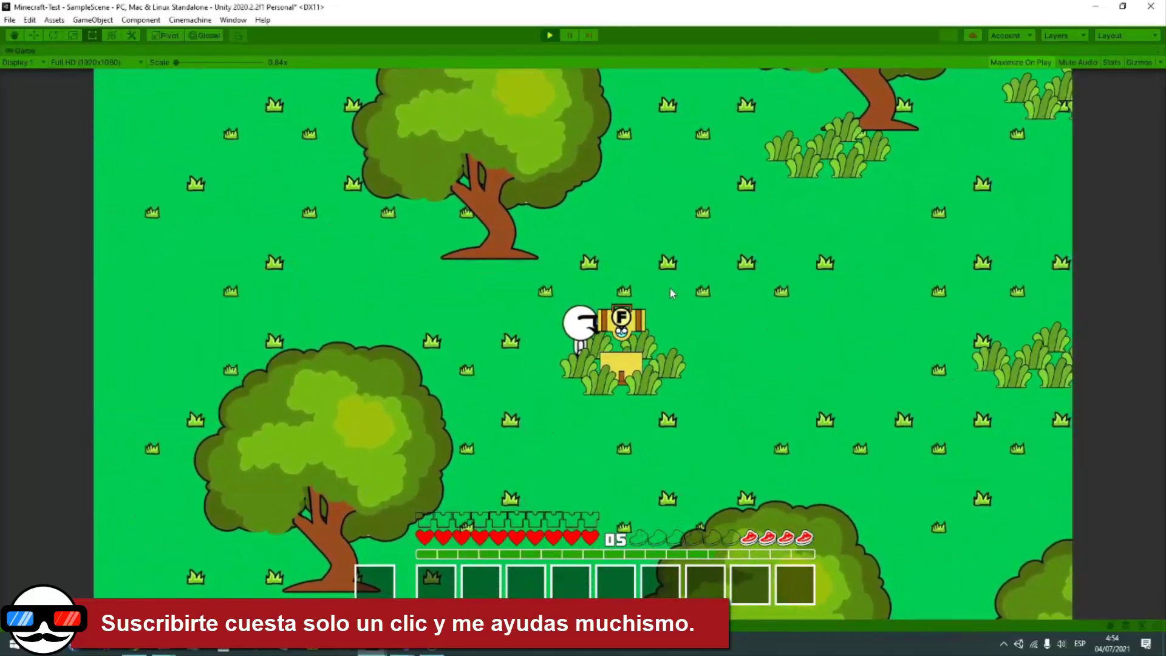